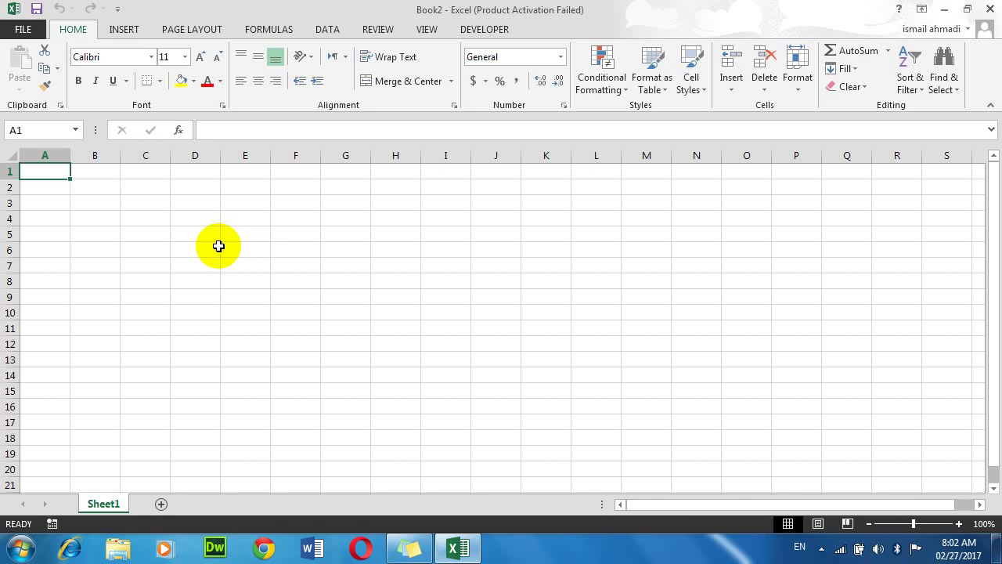
Select various cells and blocks around E5:J13 on Sheet1.
left_click(372, 246)
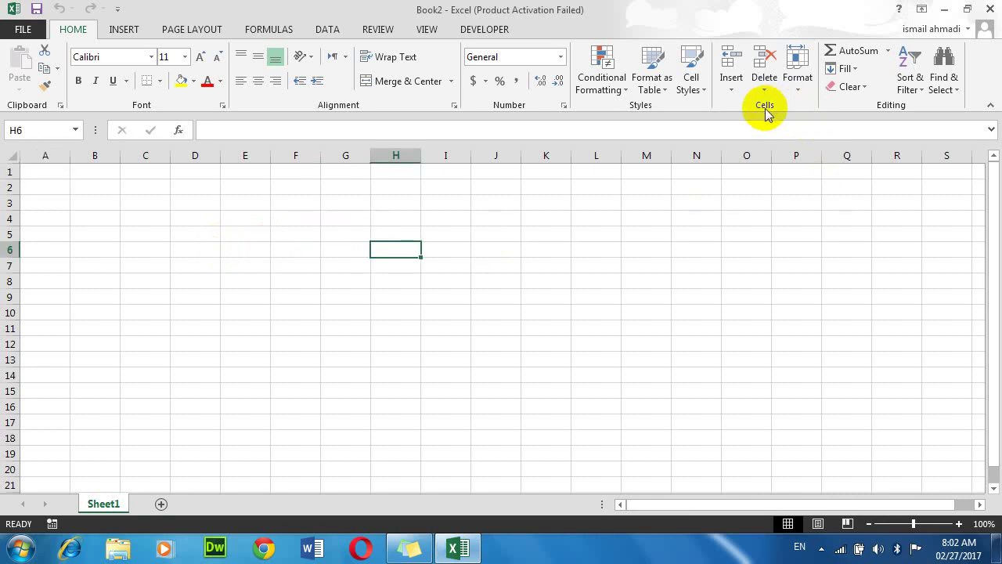
left_click(441, 340)
left_click(357, 297)
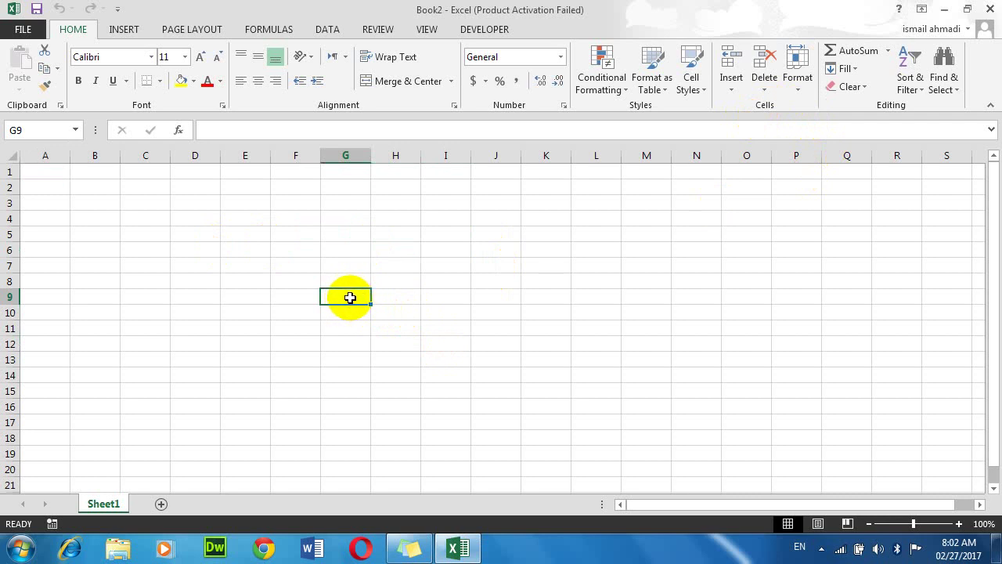
left_click(426, 296)
left_click(384, 284)
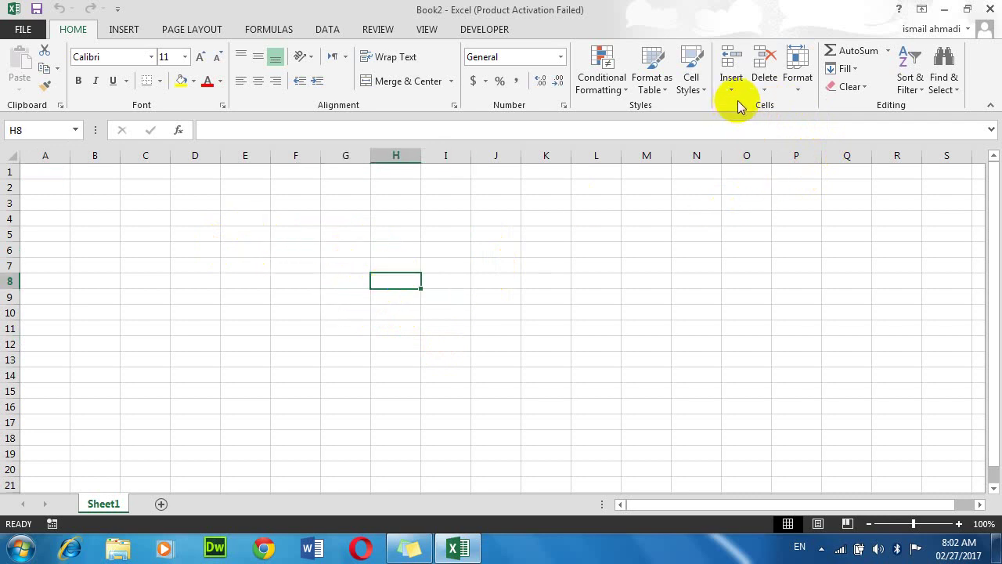
left_click_drag(248, 249, 507, 362)
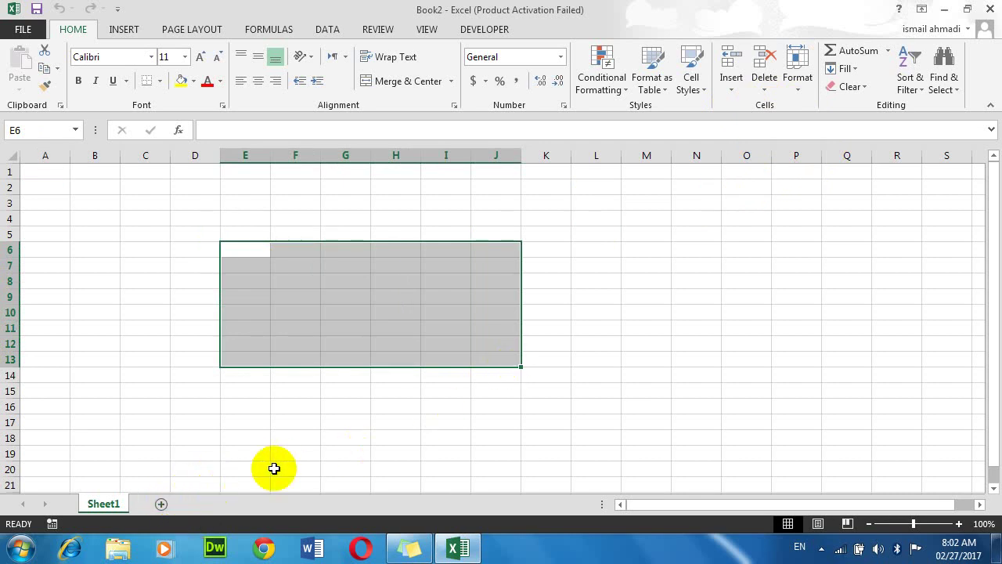
left_click(428, 288)
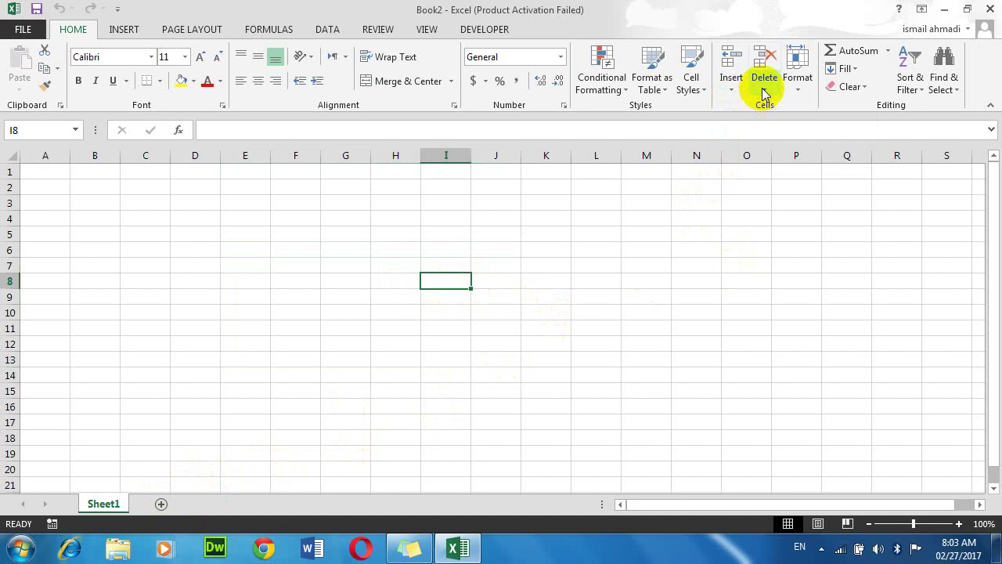
left_click(400, 344)
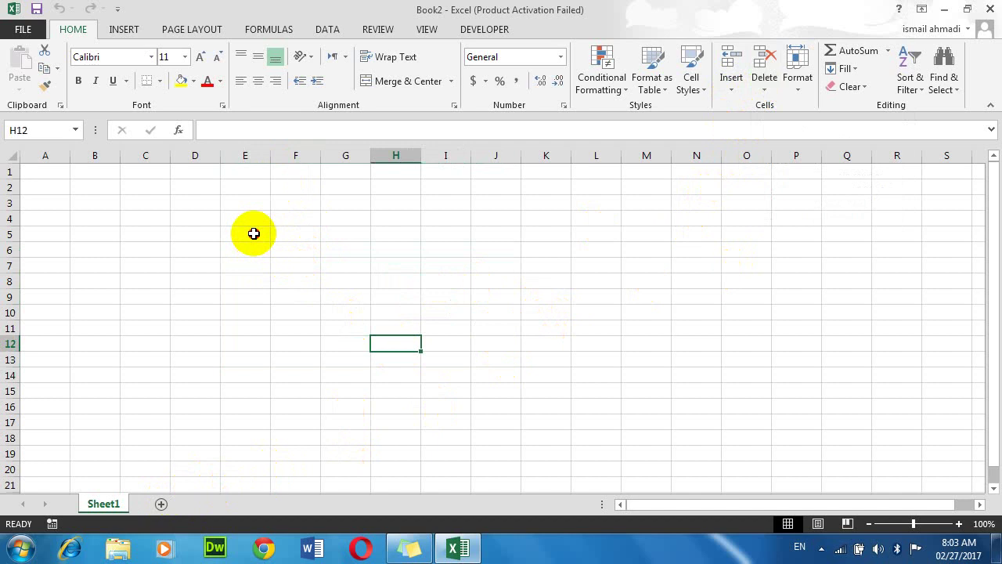
left_click_drag(253, 232, 628, 389)
left_click(495, 343)
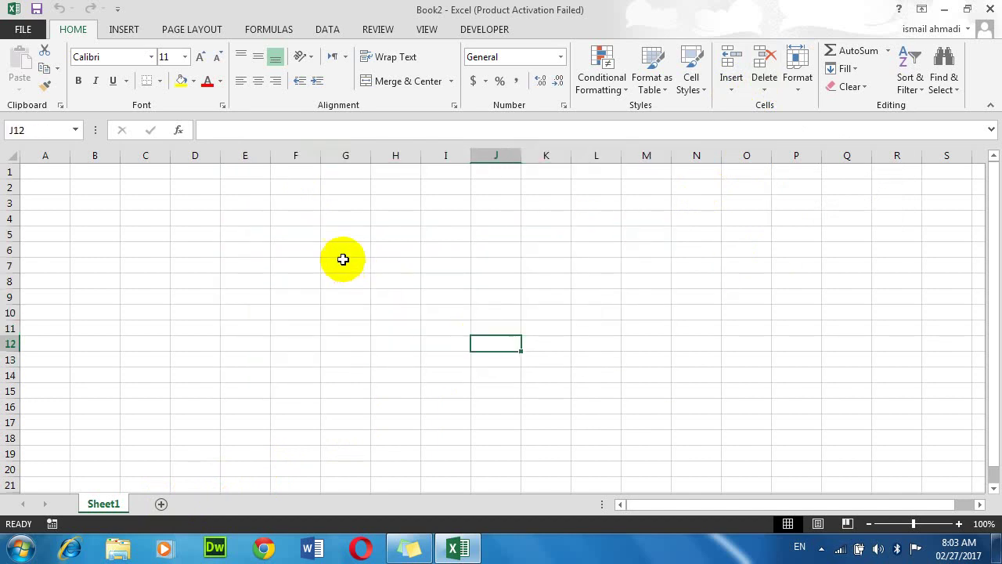
Enter the headings ID, Name, Prgoram, Fees, Time and Date across E4:J4.
left_click(234, 219)
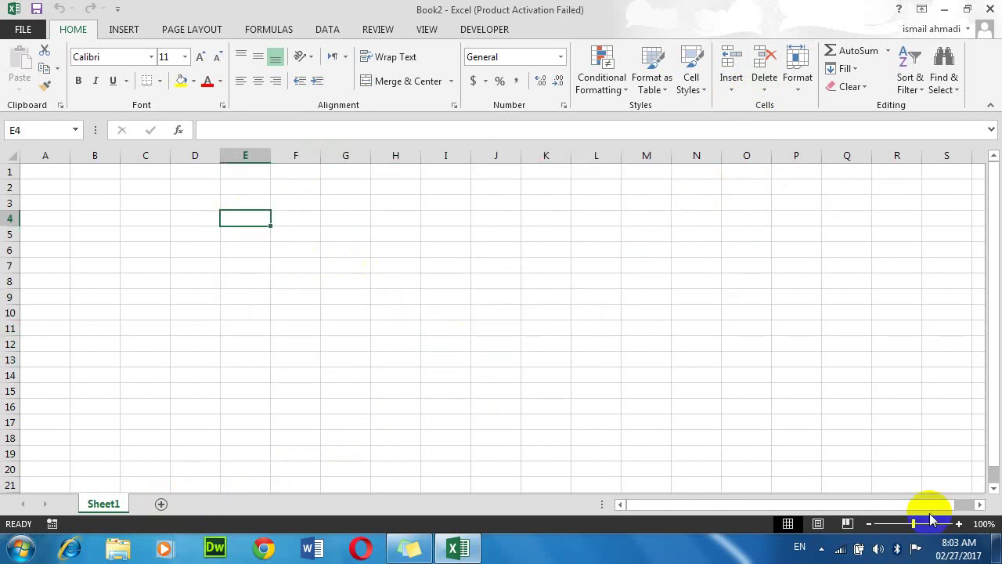
type("ID")
key("Tab")
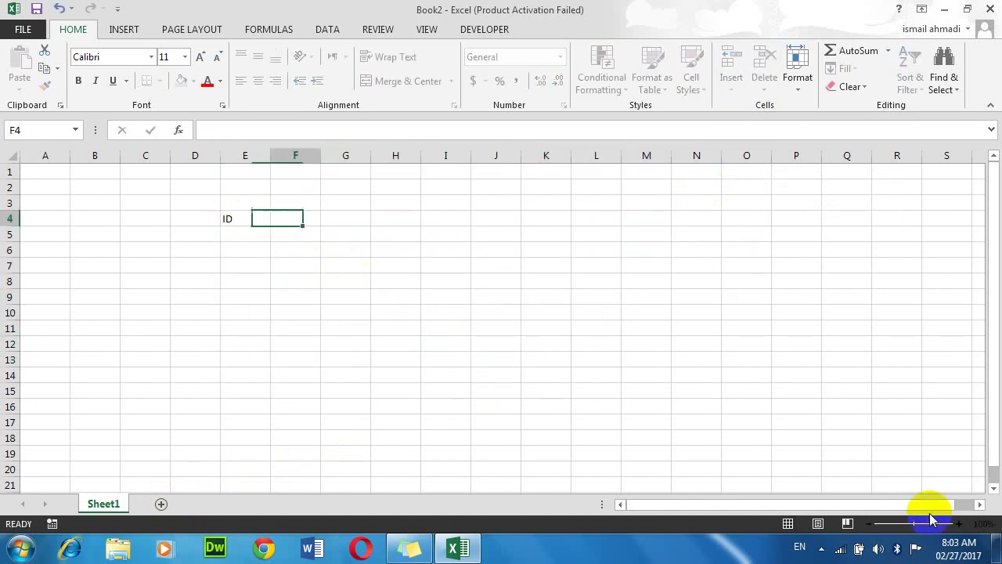
type("Name")
key("Tab")
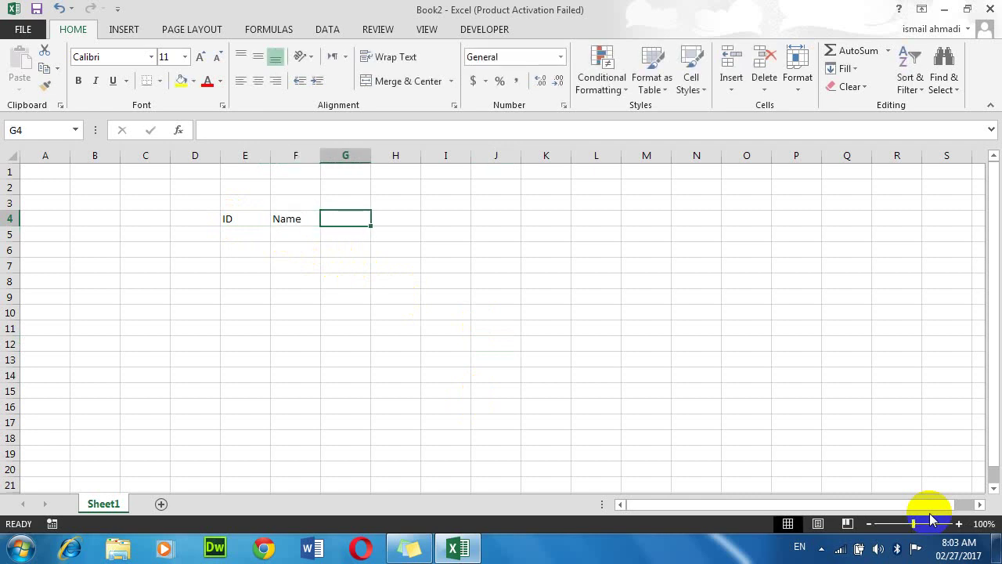
type("Prgoram")
key("Tab")
type("Fee")
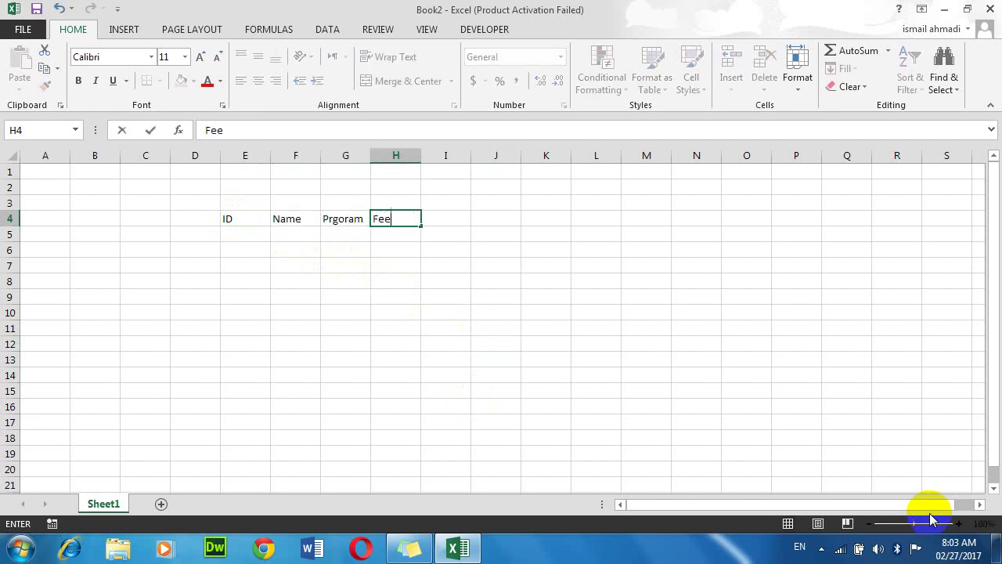
type("s")
key("Tab")
type("Ti")
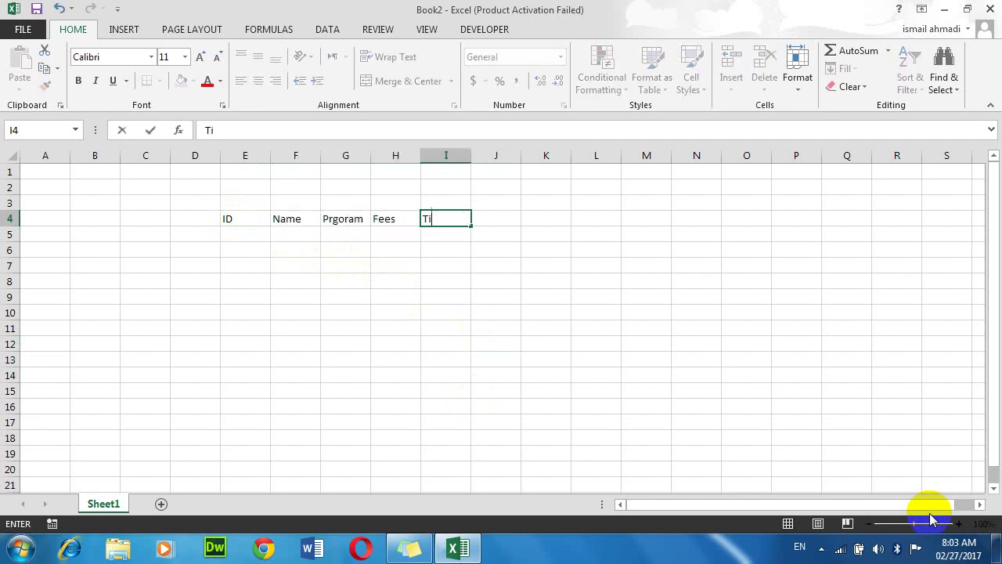
type("me")
key("Tab")
type("Date")
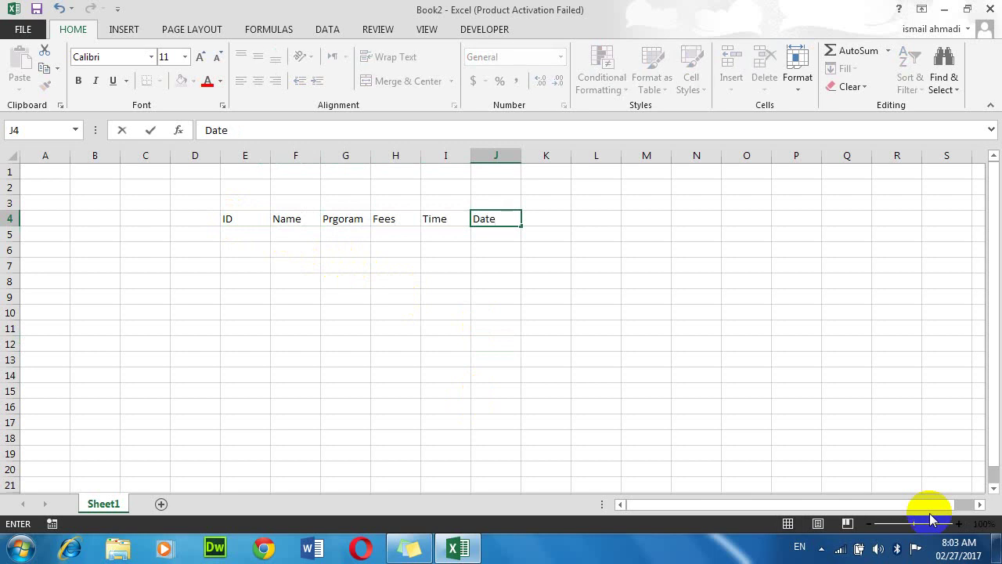
key("Return")
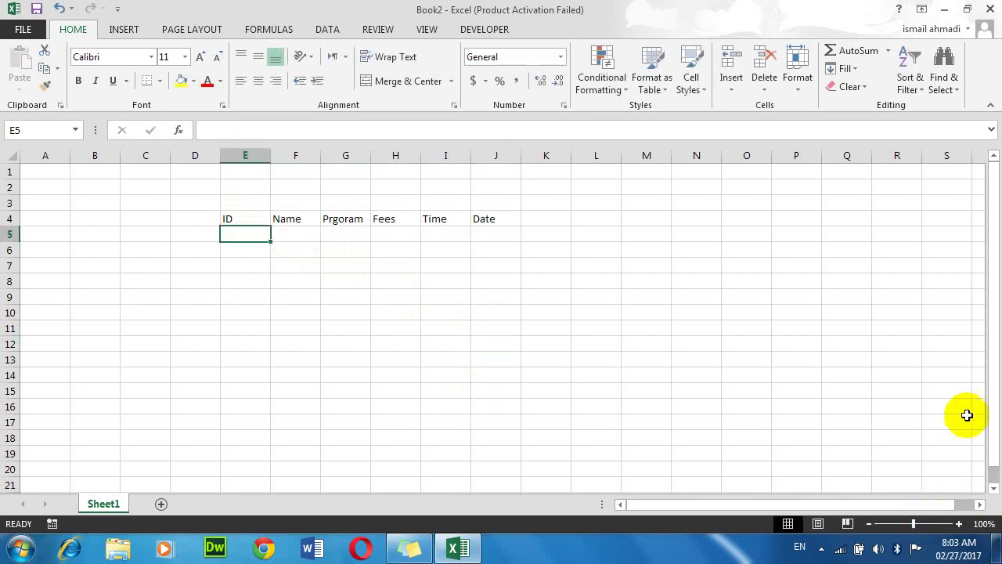
Fill every cell of E5:J16 with the placeholder text dfds.
left_click(436, 284)
left_click_drag(239, 237, 497, 407)
type("dfds")
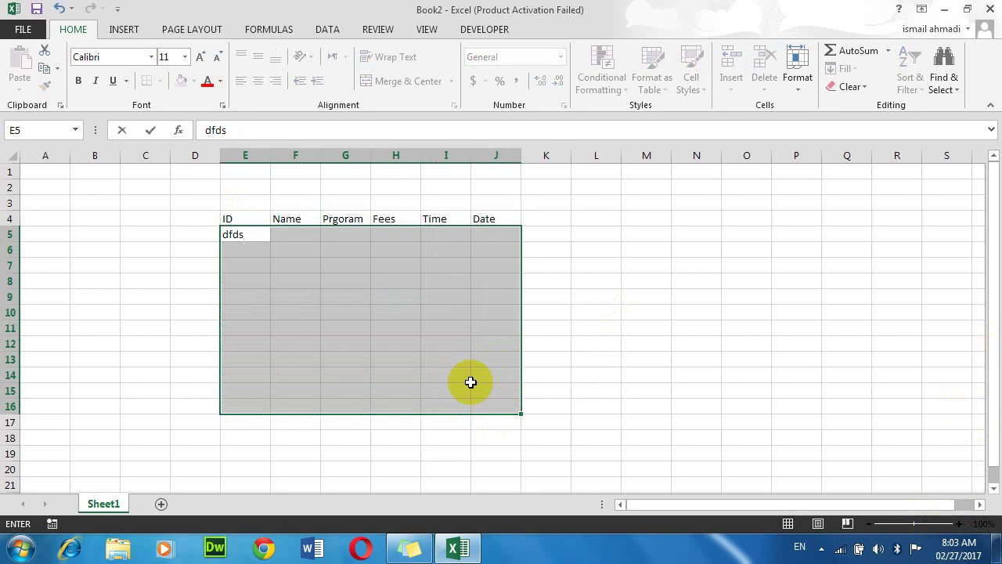
key("ctrl+Return")
Make the E4:J4 heading row bold.
mouse_move(259, 216)
left_mouse_down()
mouse_move(429, 210)
mouse_move(494, 219)
left_mouse_up()
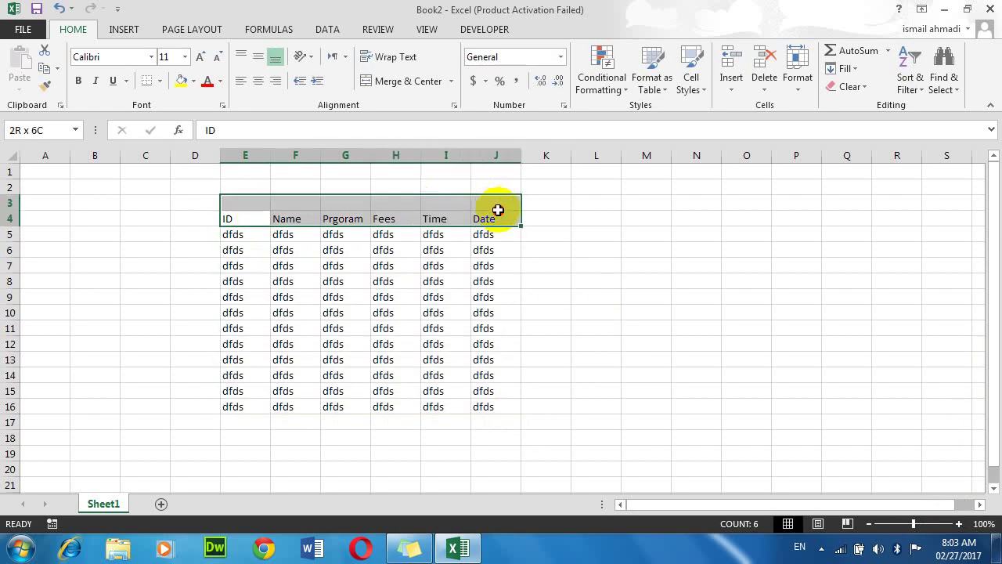
key("ctrl+b")
left_click(481, 279)
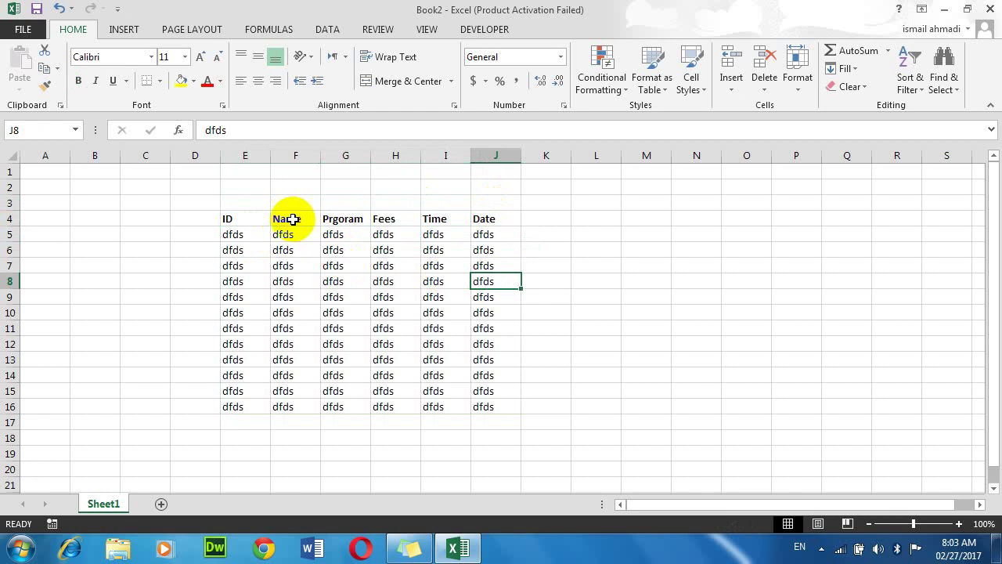
Enter IDs 2 and 3 in E5:E6 and copy ID 2 down to row 16.
left_click(251, 236)
type("2")
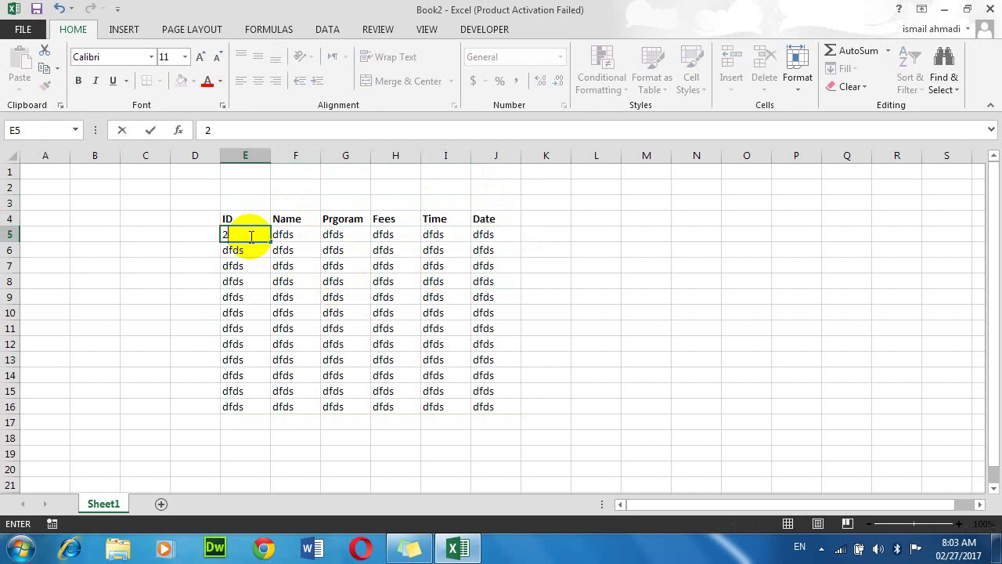
key("Return")
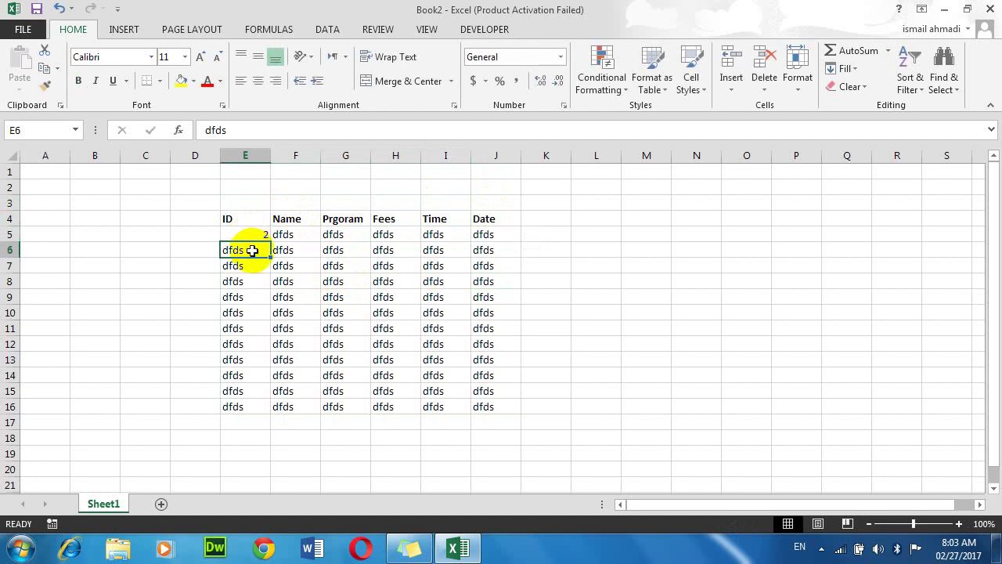
type("3")
key("Return")
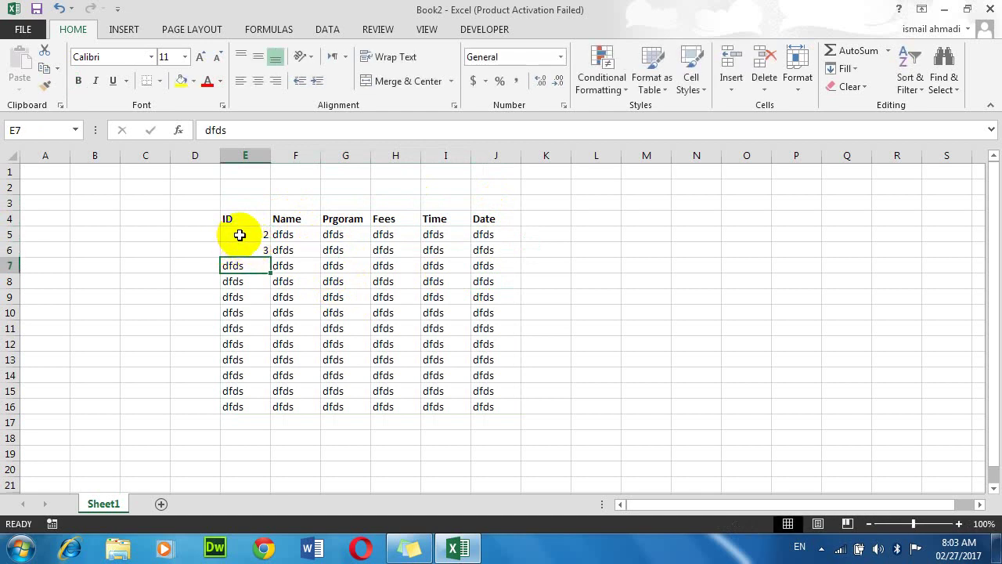
left_click(236, 233)
left_click_drag(270, 242, 264, 409)
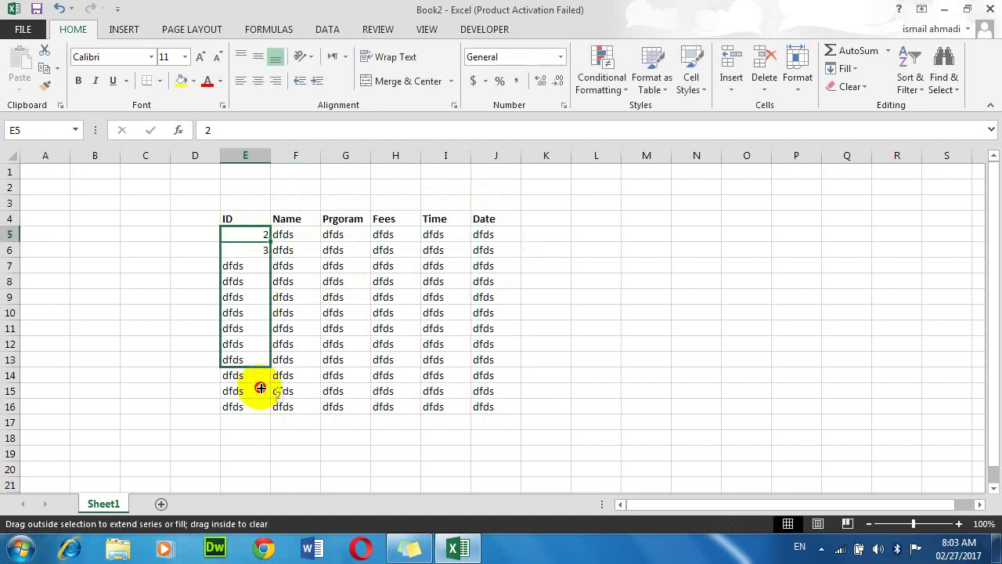
Enter the first record in F5:J5: a name, word, fee 1000, 1:00 PM and today's date.
left_click(294, 234)
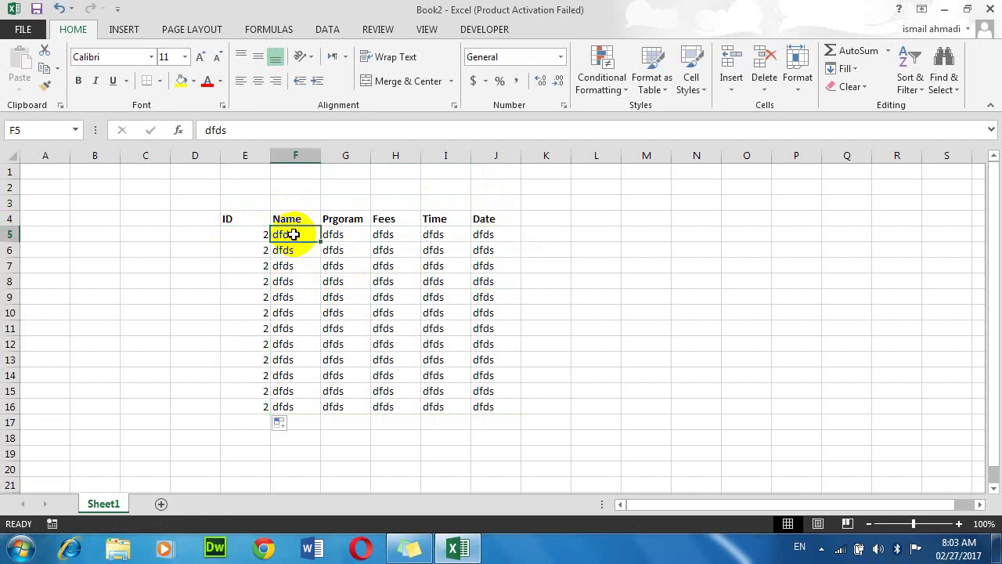
type("ahmad")
key("Tab")
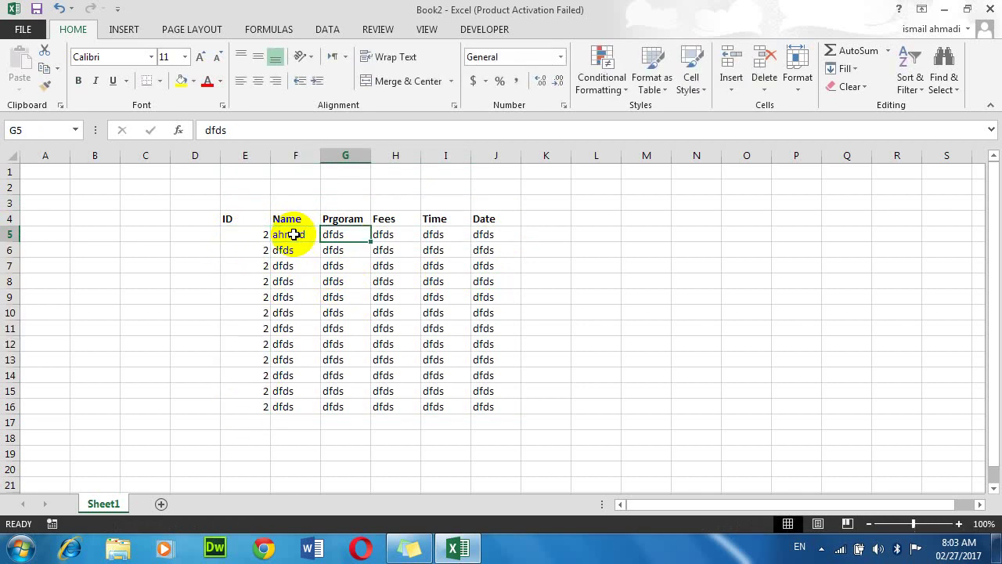
type("word")
key("Tab")
type("fe")
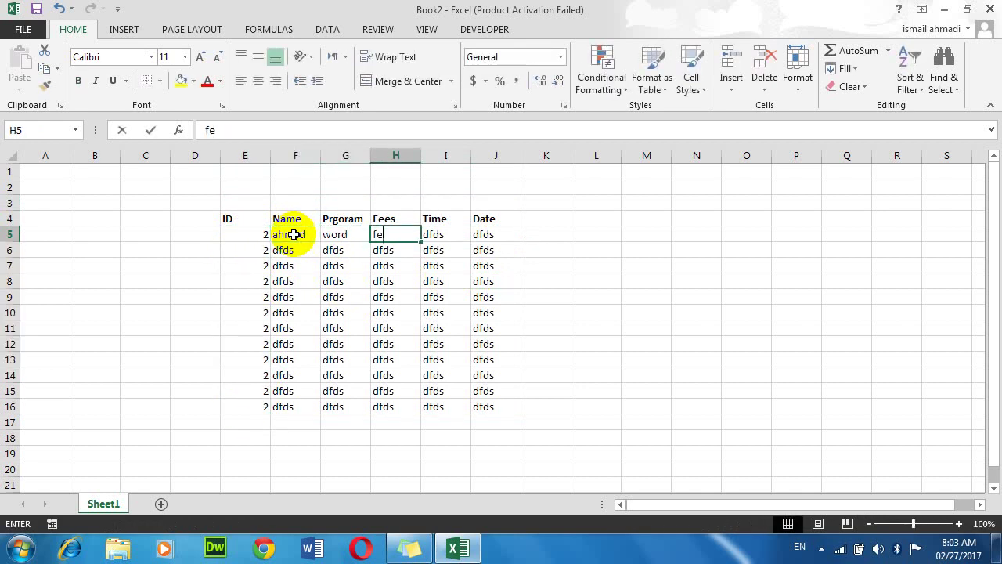
key("BackSpace")
key("BackSpace")
key("Tab")
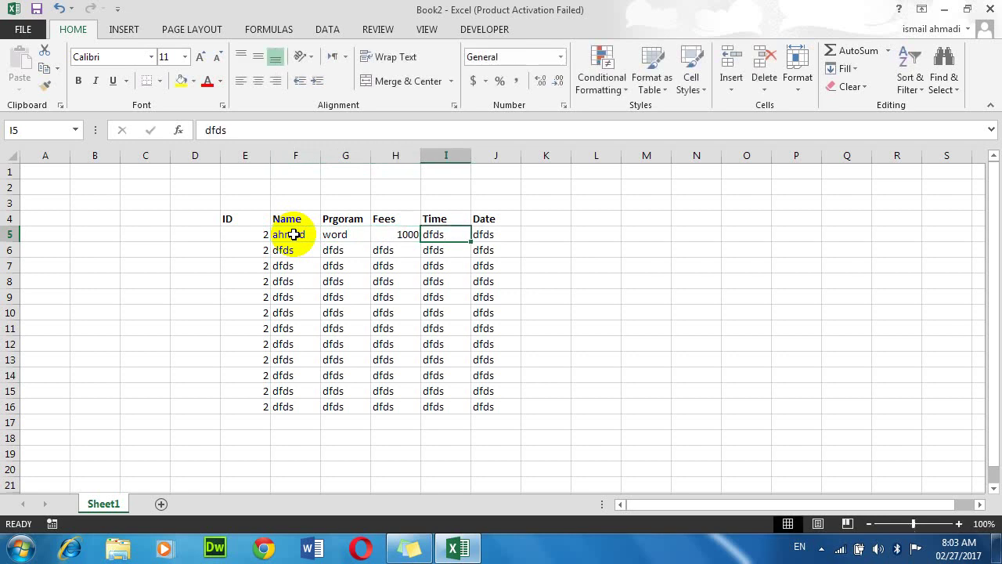
type("1:00 PM")
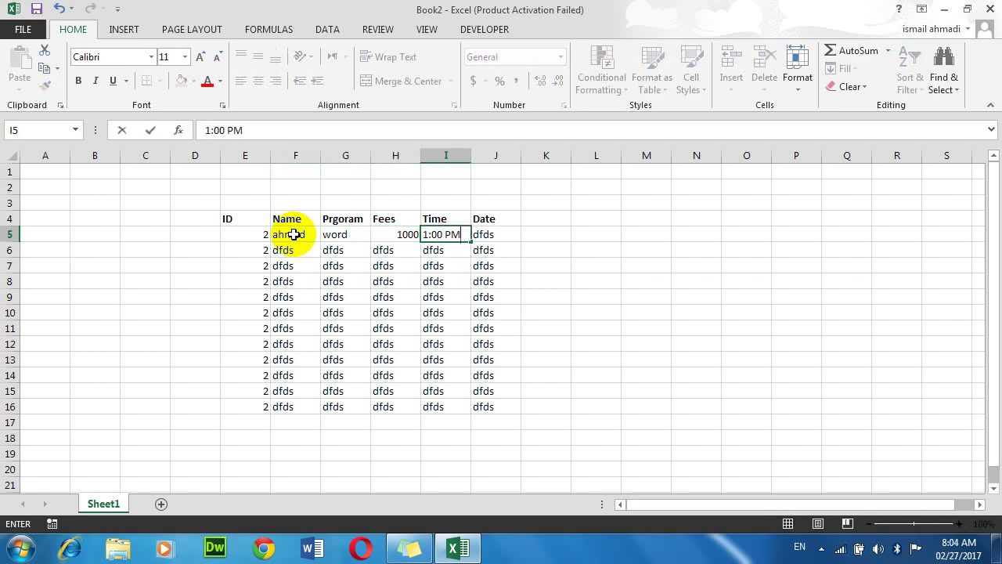
key("Tab")
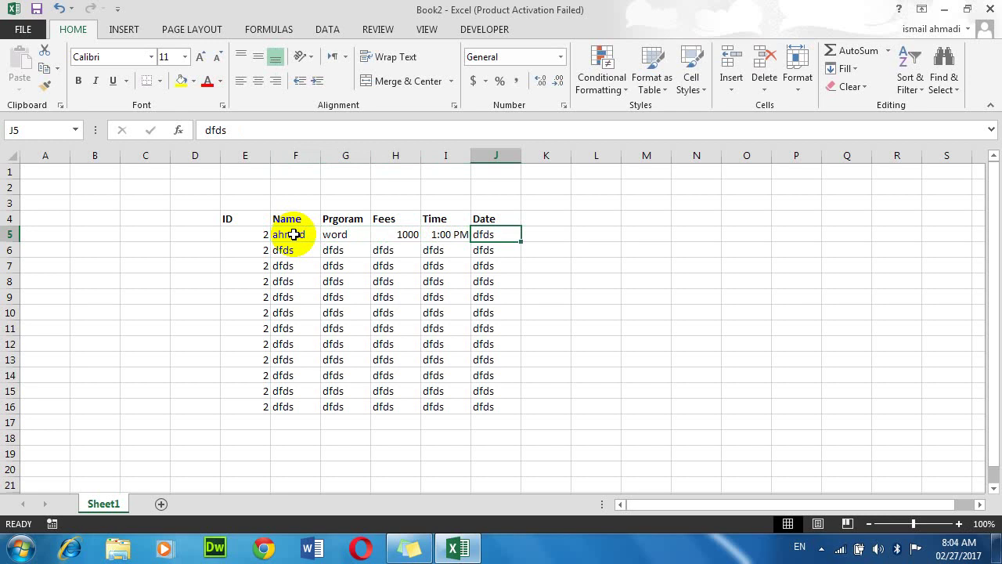
key("ctrl+semicolon")
key("Return")
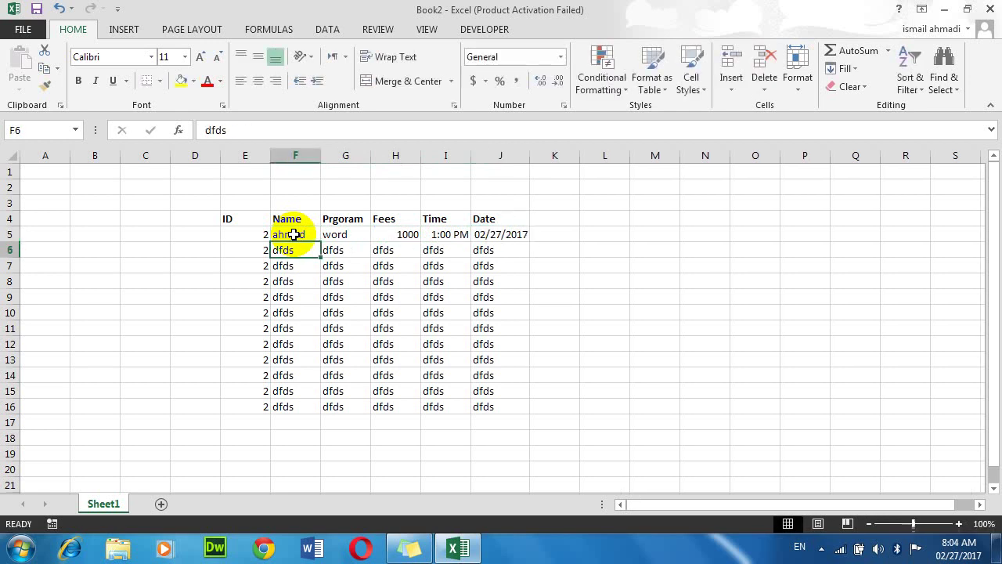
Fill the first record down to row 16 as a series of fees, times and dates.
left_click_drag(293, 234, 529, 243)
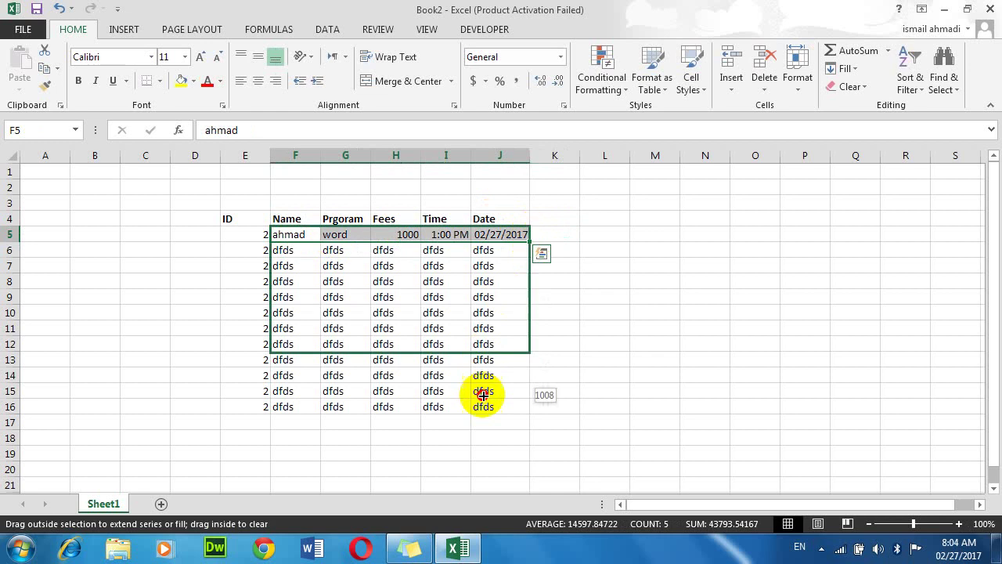
left_click_drag(529, 243, 481, 410)
left_click(626, 357)
Re-enter 3 in E6 and extend the IDs as a series 2–13 down to row 16.
left_click(265, 251)
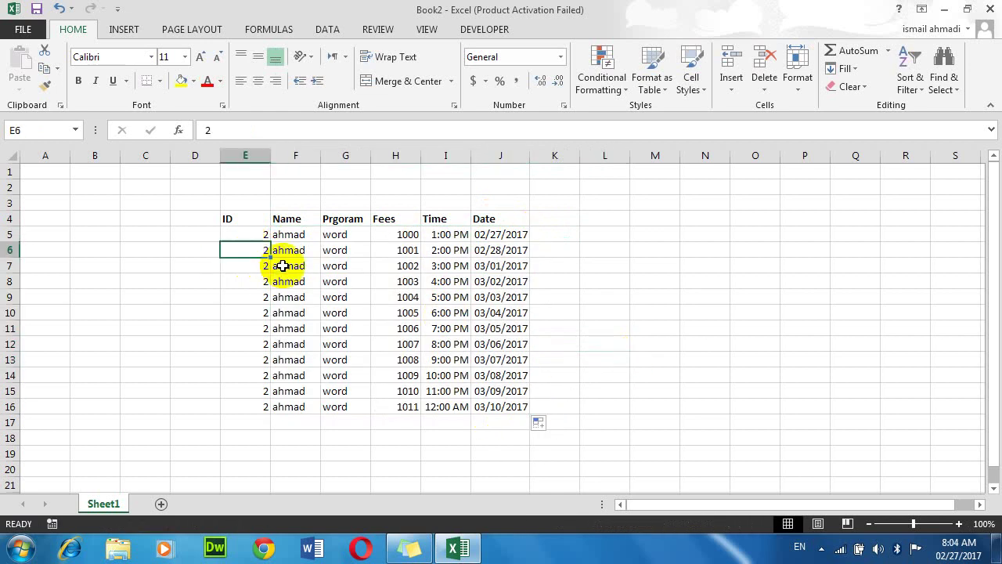
type("3")
left_click(315, 298)
left_click_drag(262, 235, 264, 409)
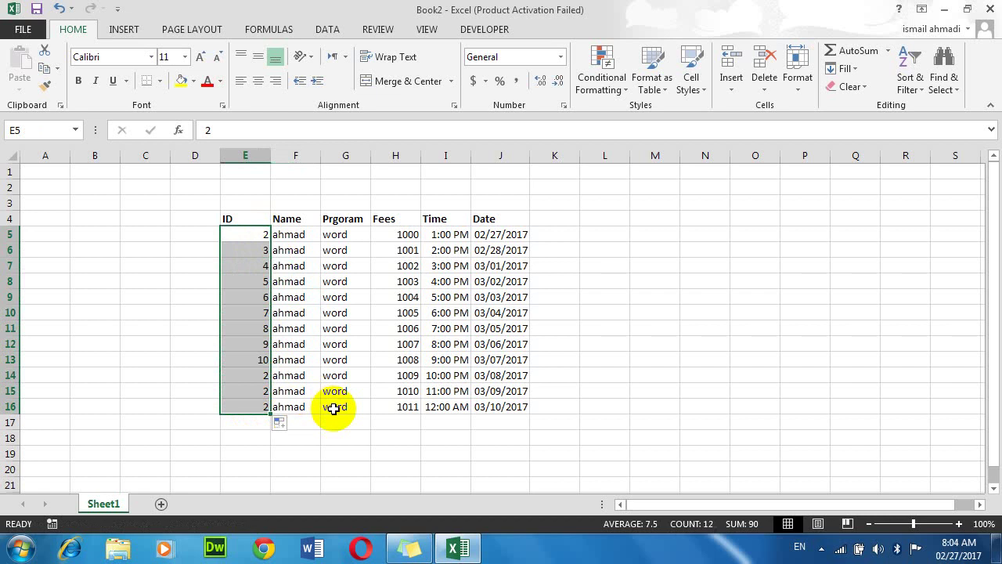
left_click(333, 408)
Insert a blank cell at E5 with Shift cells down, moving IDs into E6:E17.
left_click(259, 234)
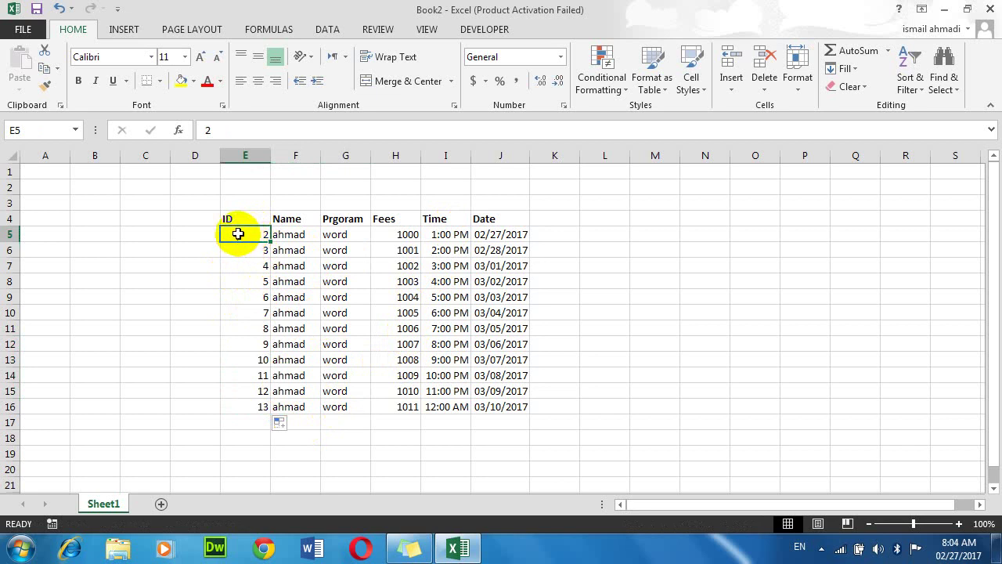
left_click(661, 84)
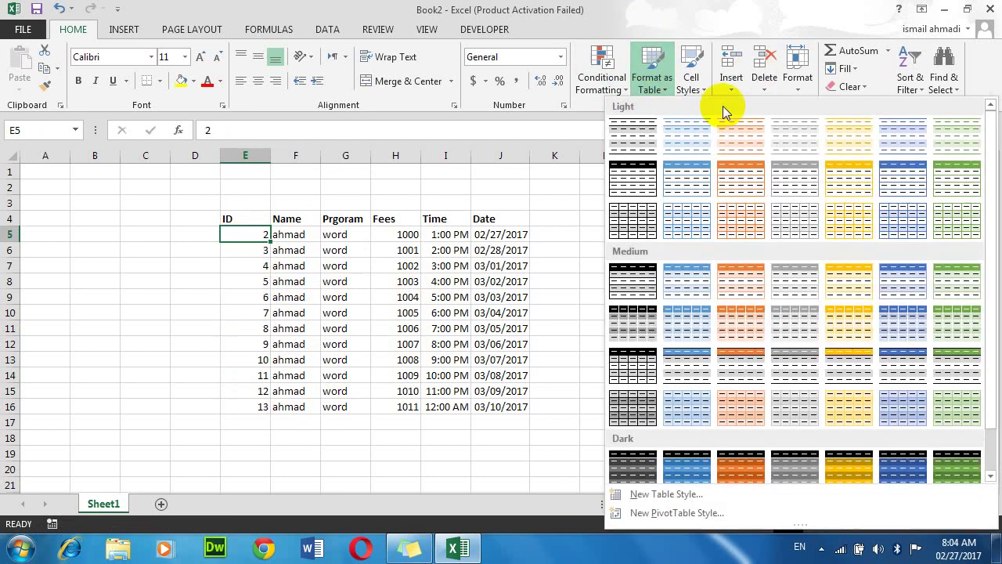
left_click(731, 78)
left_click(730, 86)
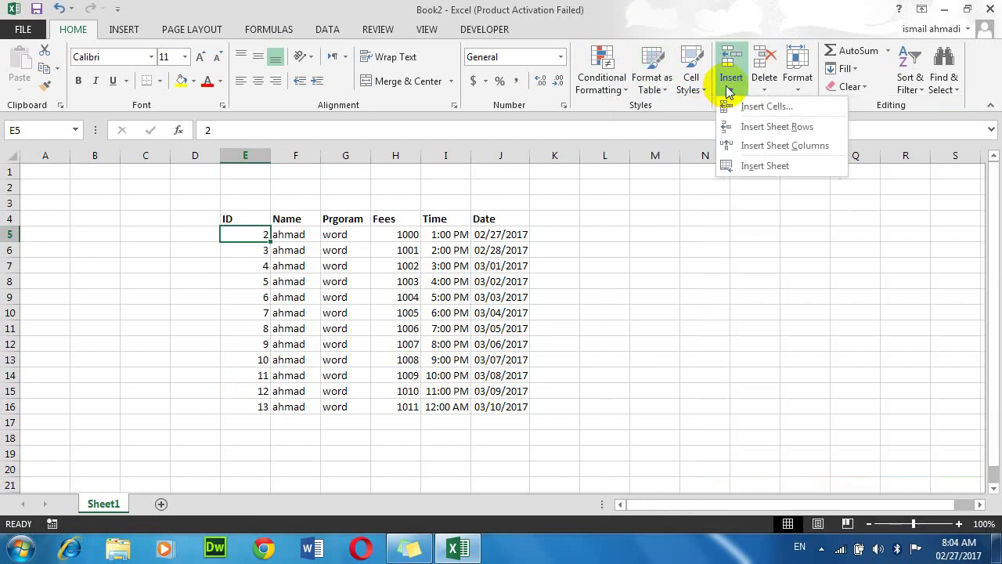
left_click(766, 112)
left_click_drag(498, 142, 616, 118)
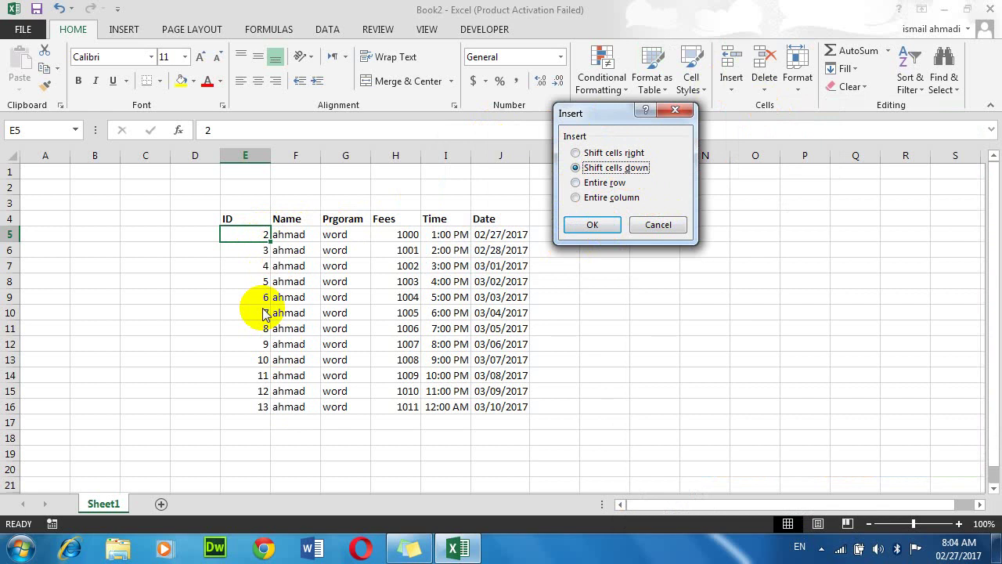
left_click(588, 225)
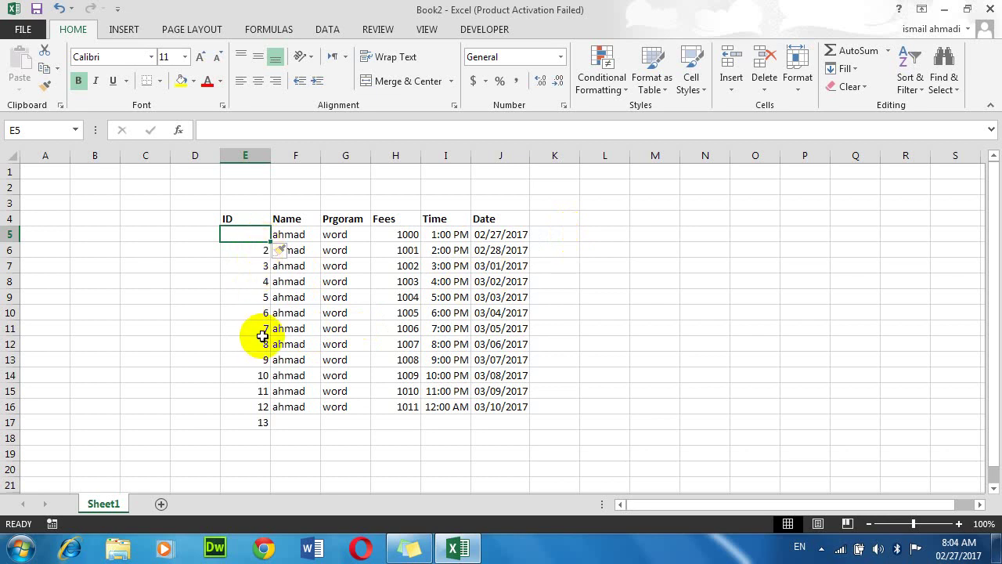
type("1")
Try inserting one row, then six rows above record 3, undoing each.
left_click(260, 244)
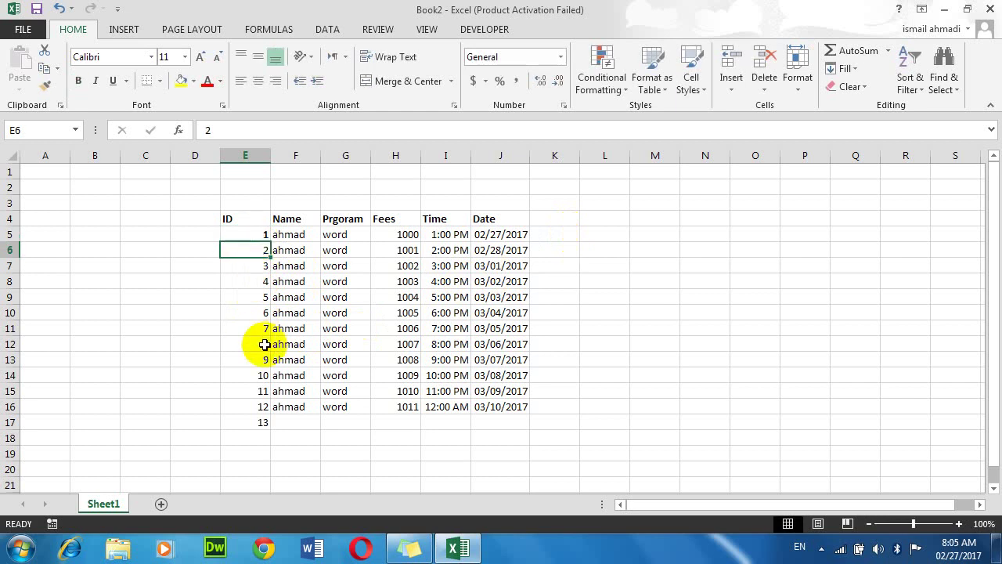
left_click(261, 345)
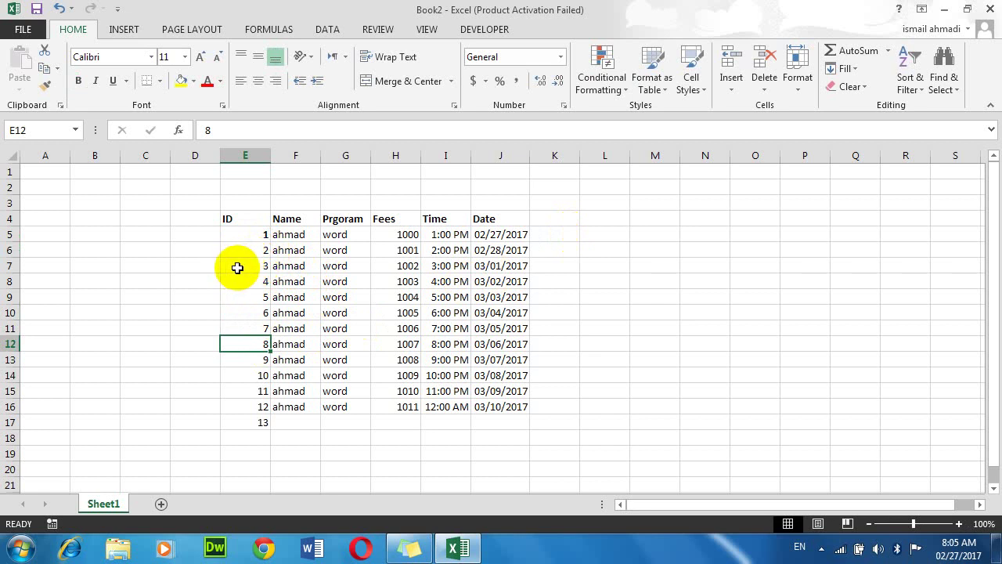
left_click_drag(237, 268, 494, 265)
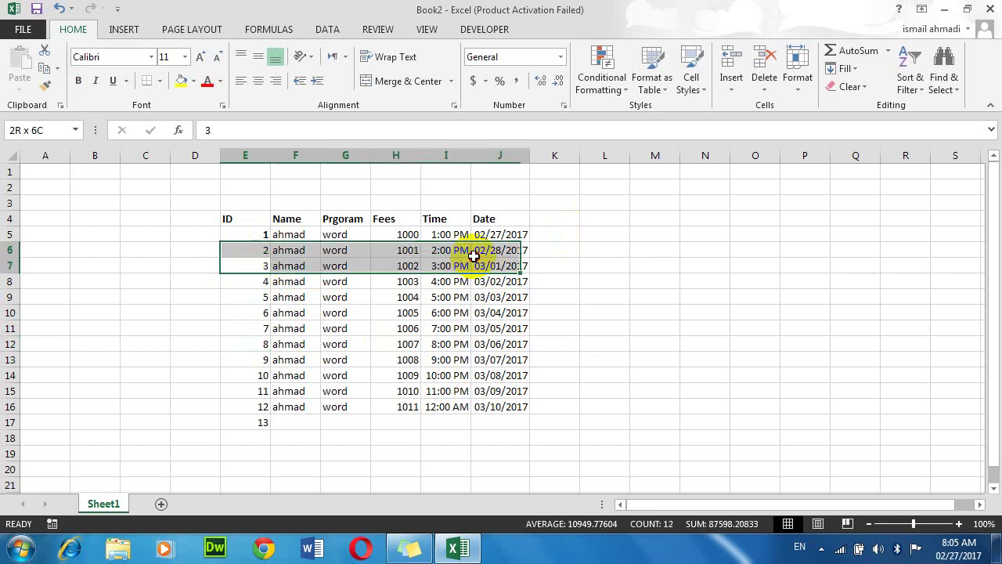
left_click(727, 90)
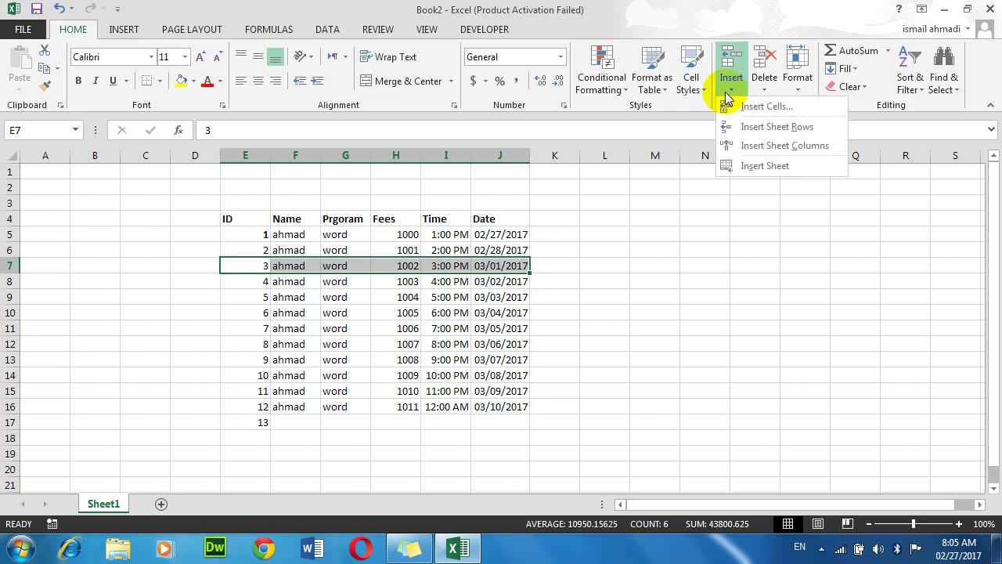
left_click(779, 126)
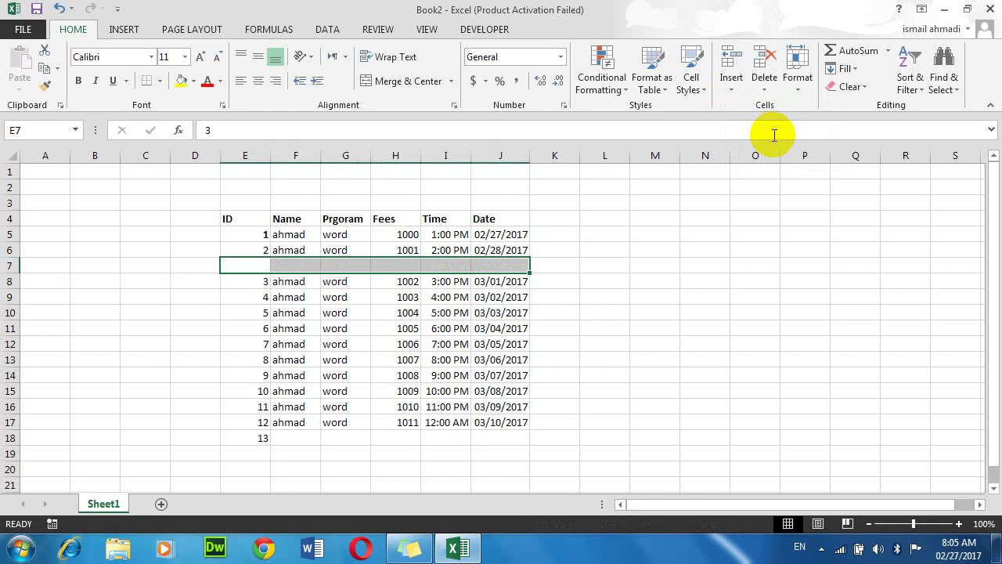
key("ctrl+z")
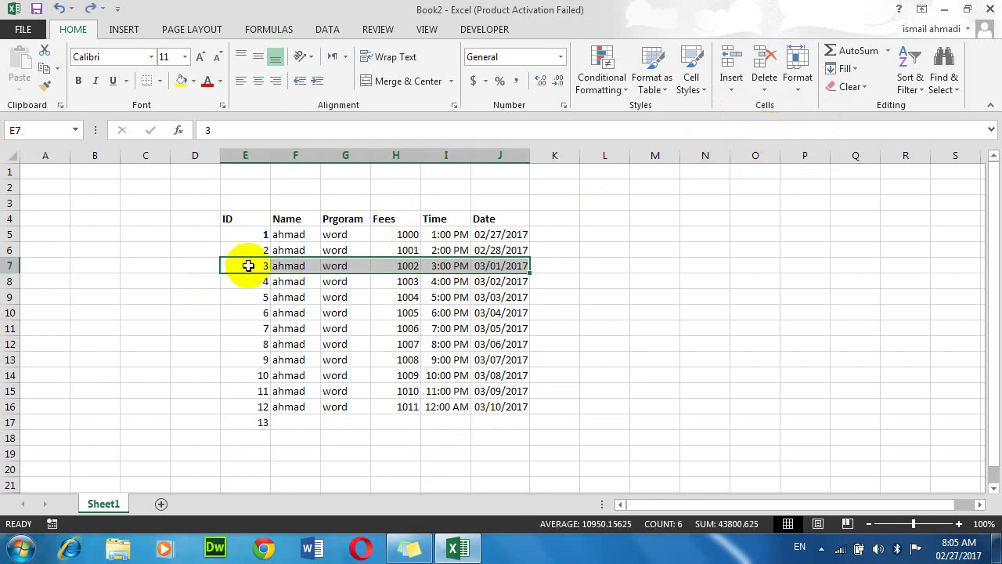
left_click_drag(249, 265, 512, 335)
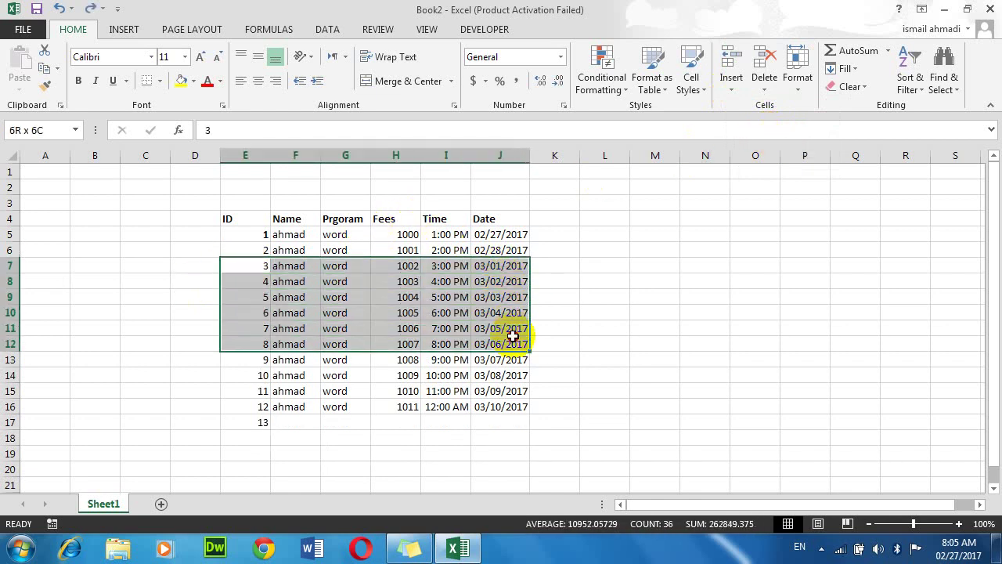
left_click(725, 88)
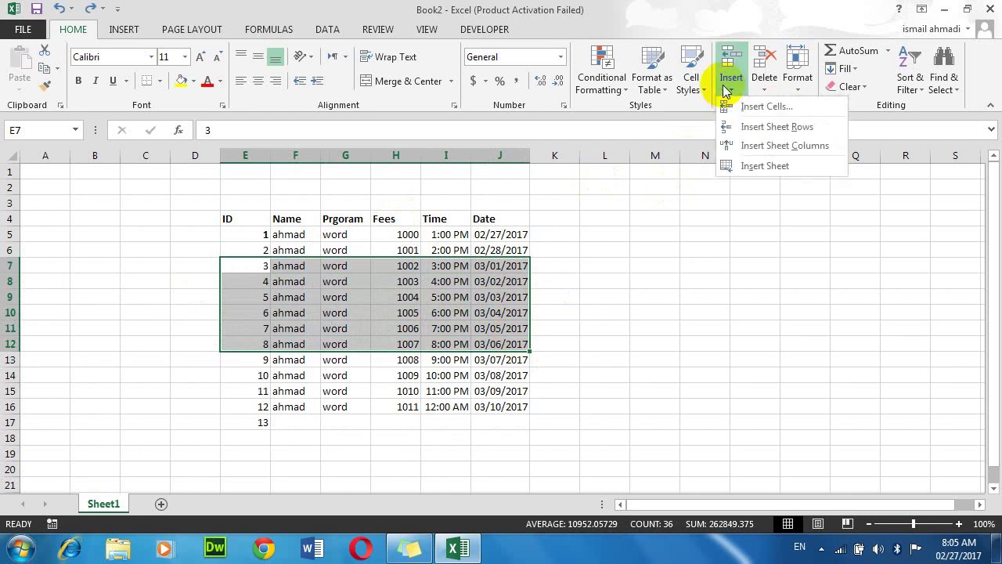
left_click(742, 126)
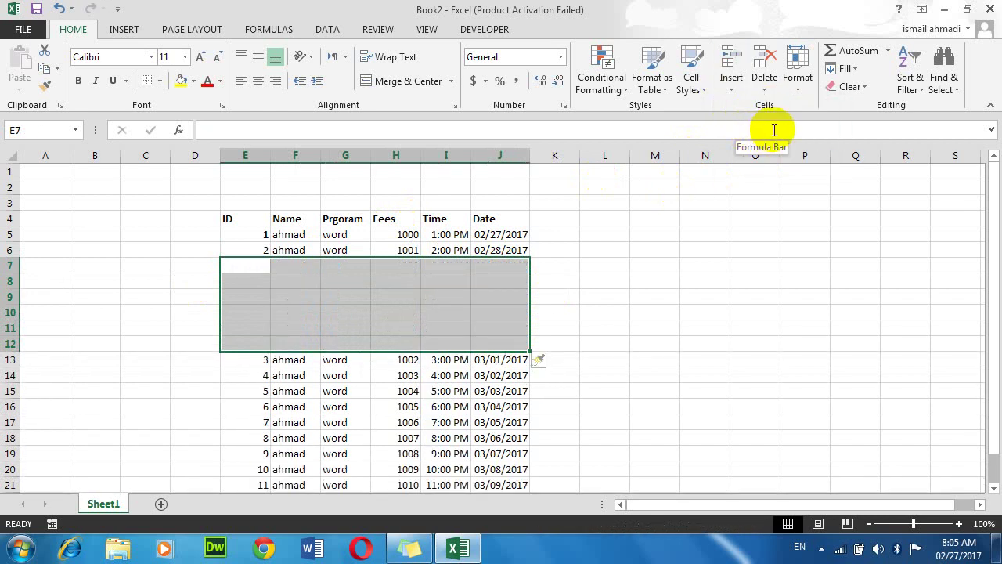
key("ctrl+z")
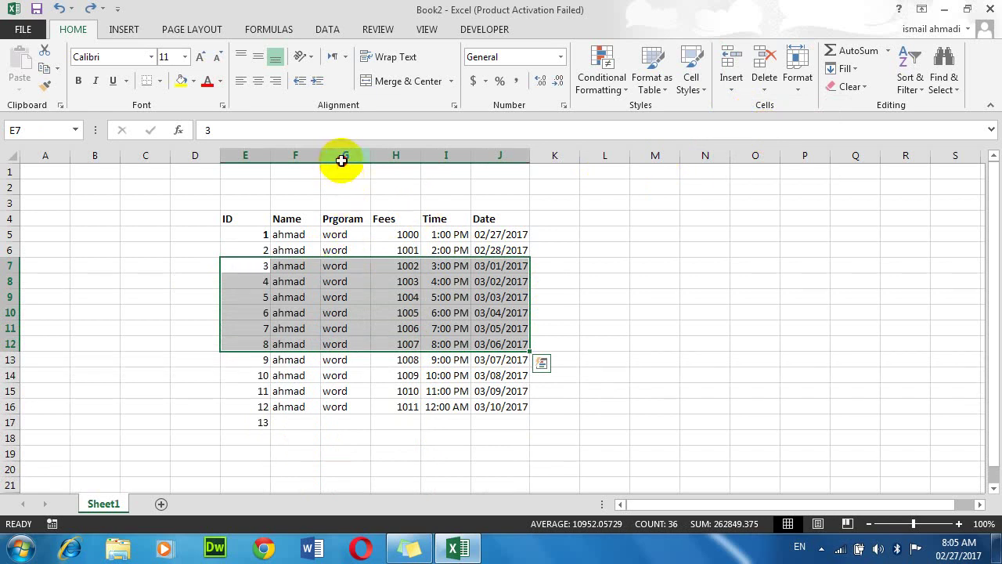
Insert a blank column before Prgoram, then undo it.
left_click(341, 159)
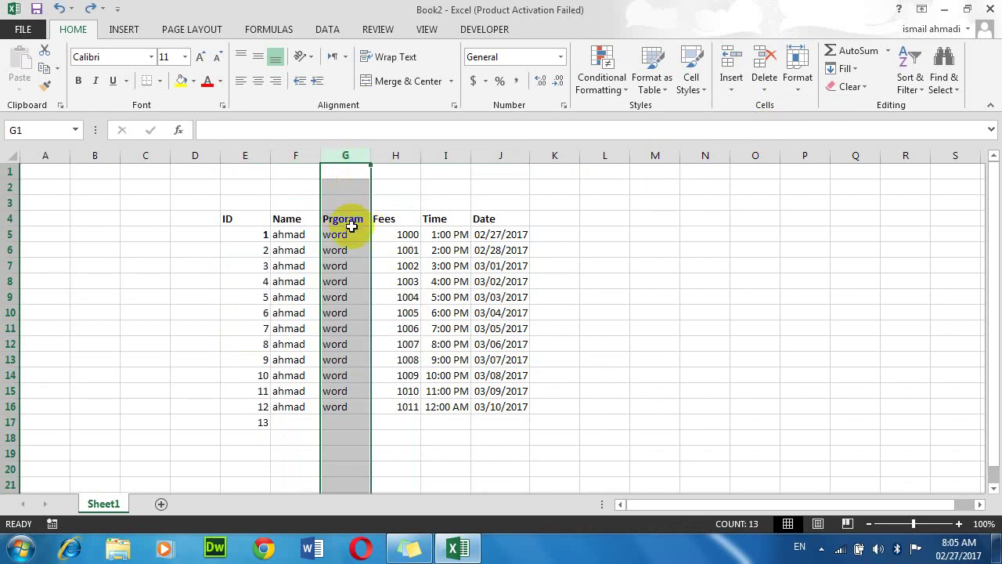
left_click(348, 219)
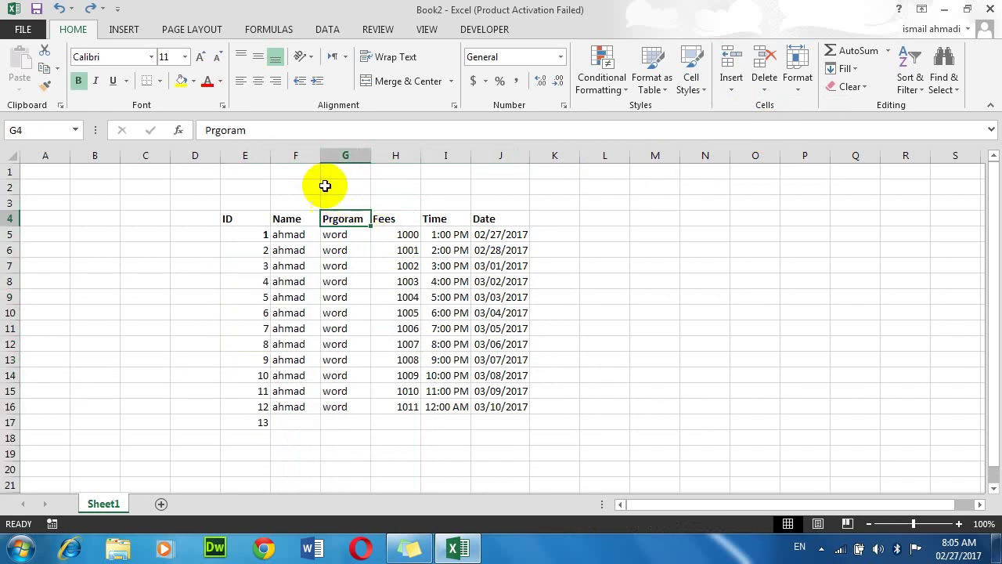
left_click(731, 92)
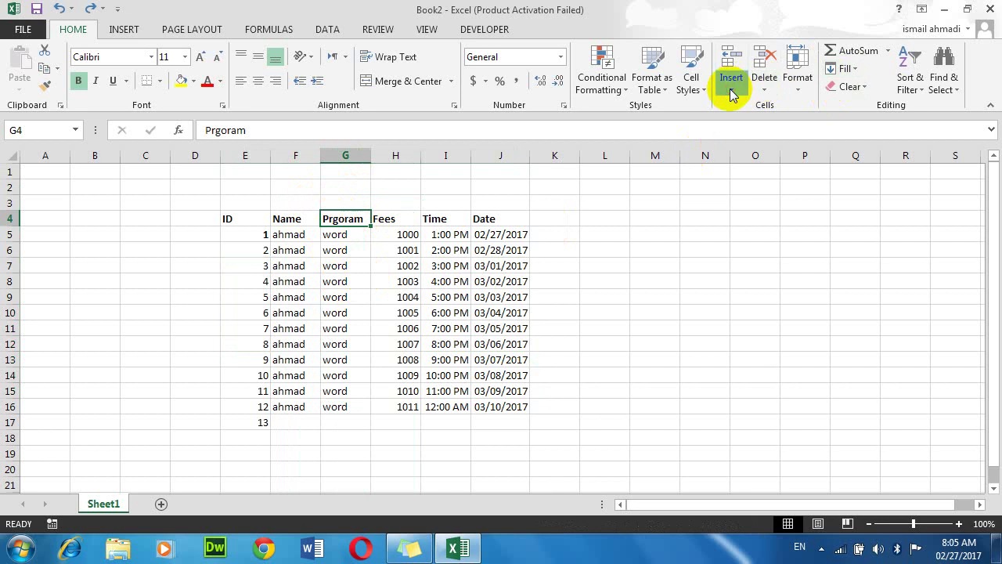
left_click(767, 145)
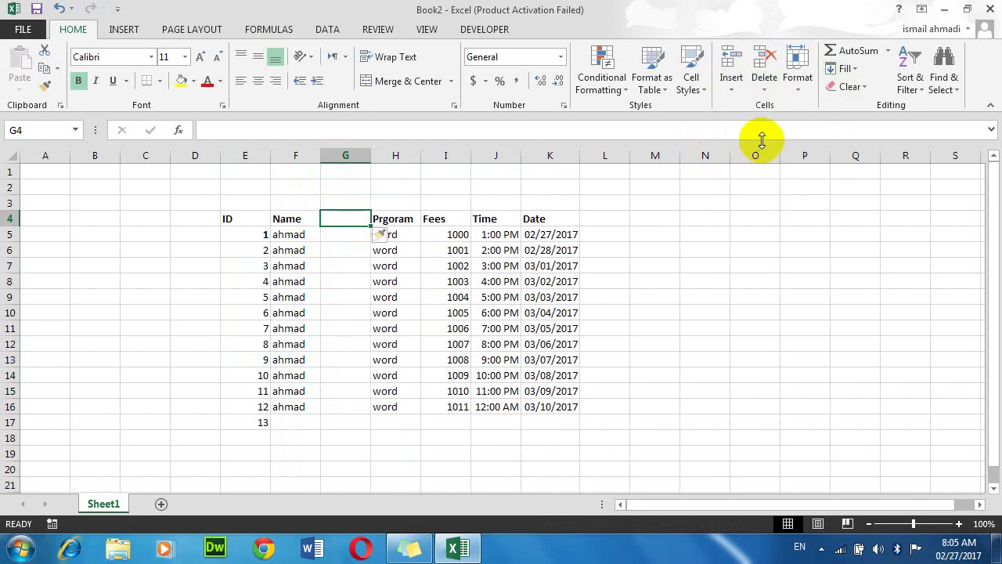
key("ctrl+z")
Insert three blank columns G through I before the Prgoram column.
left_click_drag(333, 155, 438, 156)
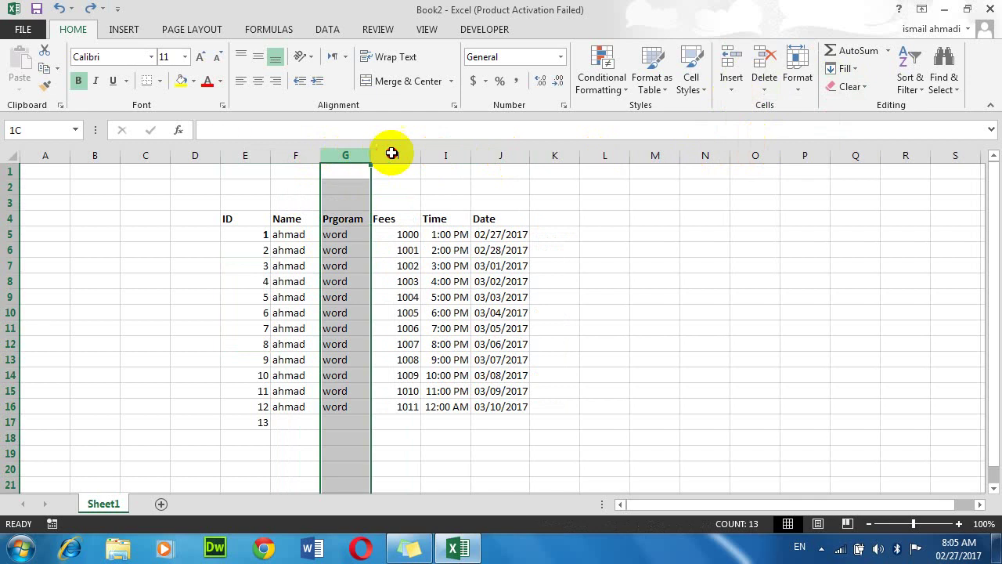
left_click(732, 82)
left_click(782, 145)
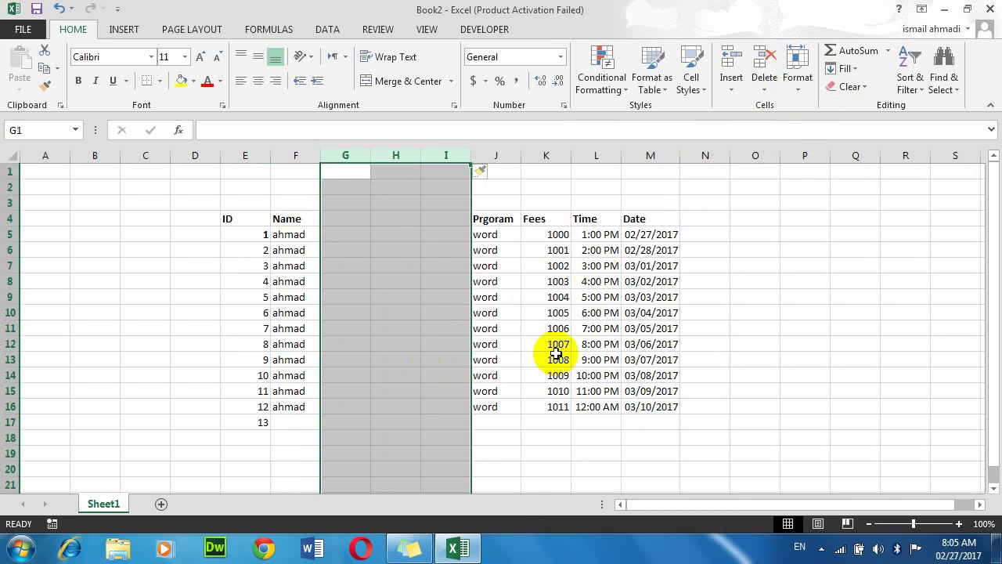
left_click(291, 452)
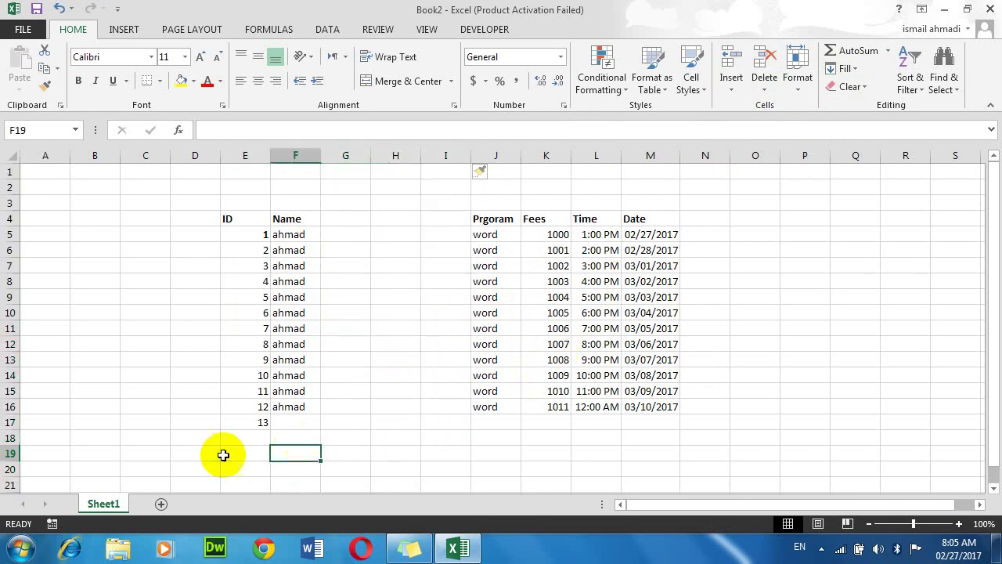
Add new blank sheets using the + button and Shift+F11.
left_click(161, 505)
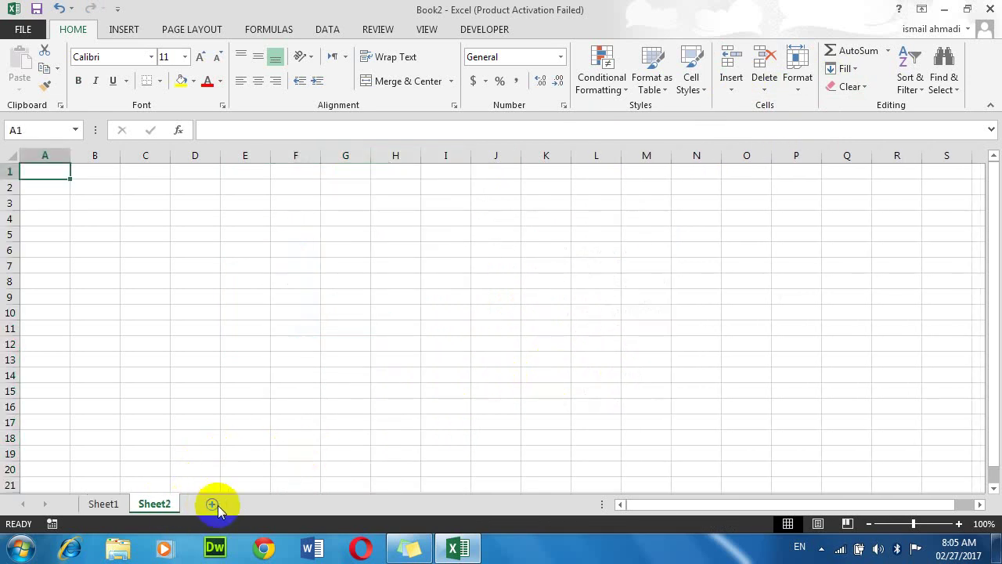
left_click(210, 504)
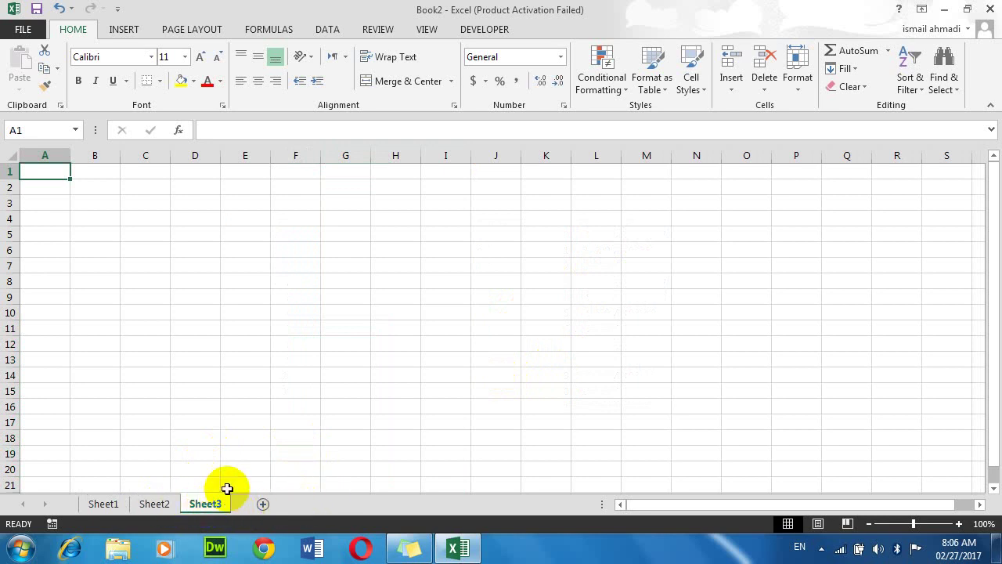
key("shift+F11")
key("shift+F11")
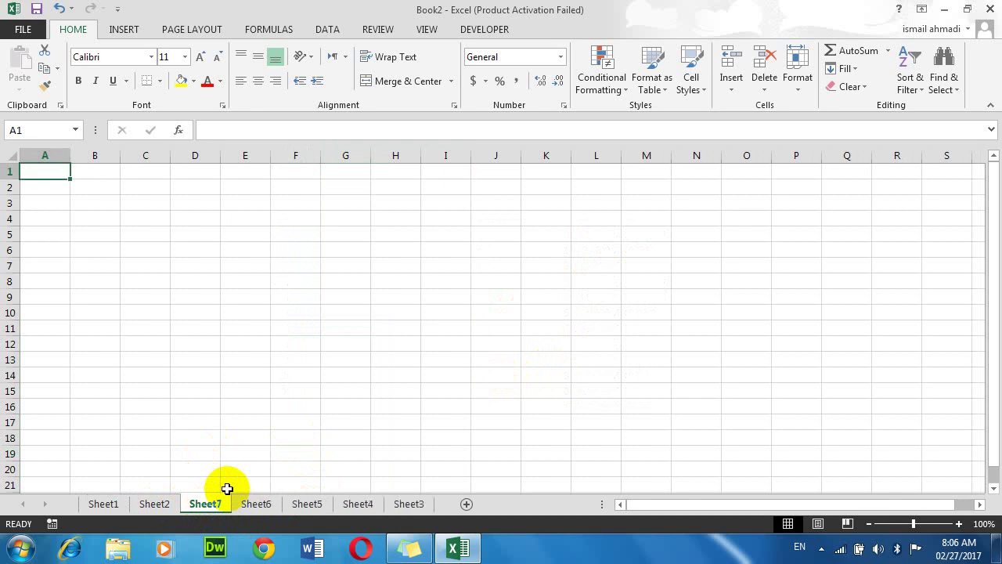
Insert another new sheet, Sheet8, before Sheet3 and return to Sheet1.
left_click(106, 504)
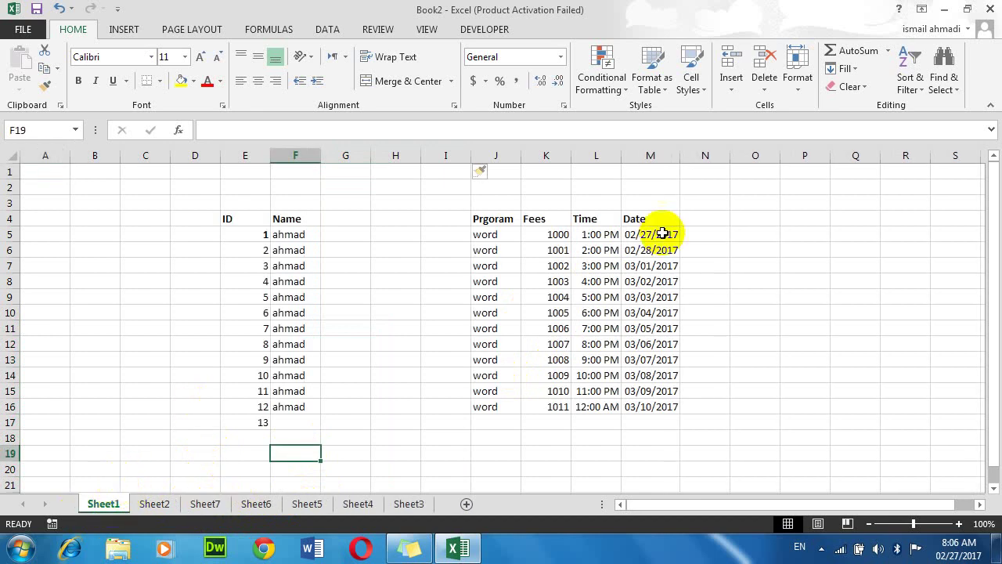
left_click(764, 83)
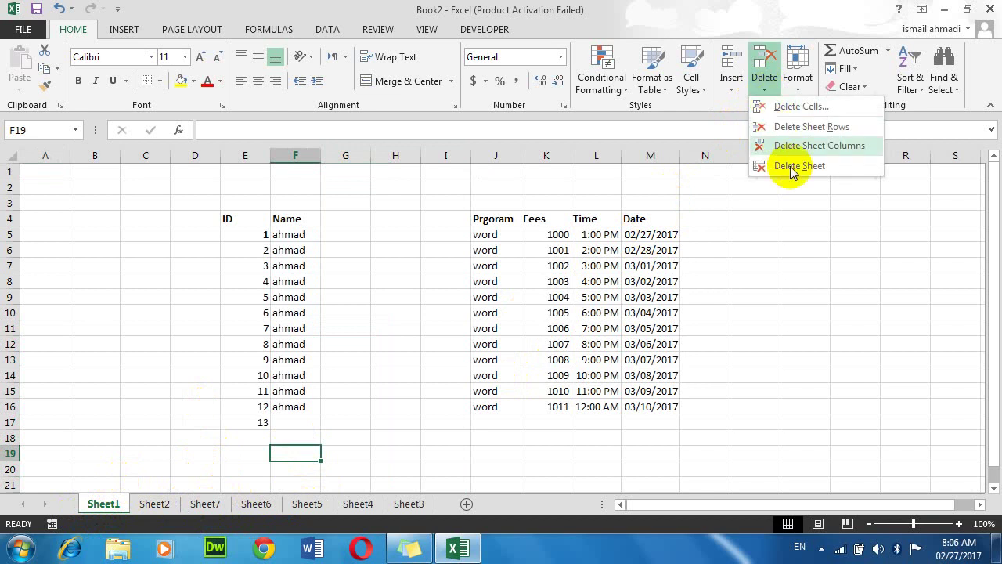
left_click(730, 82)
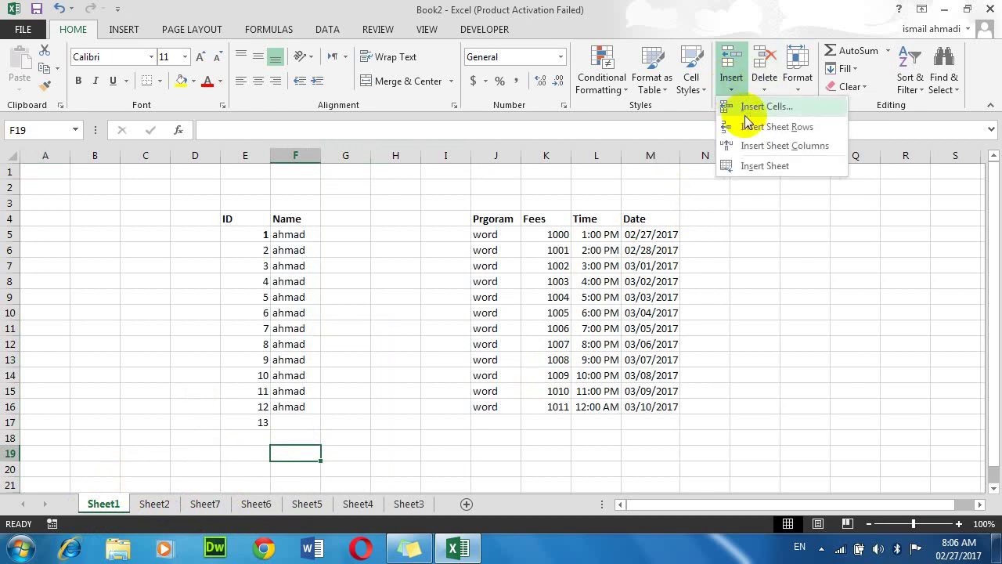
left_click(416, 506)
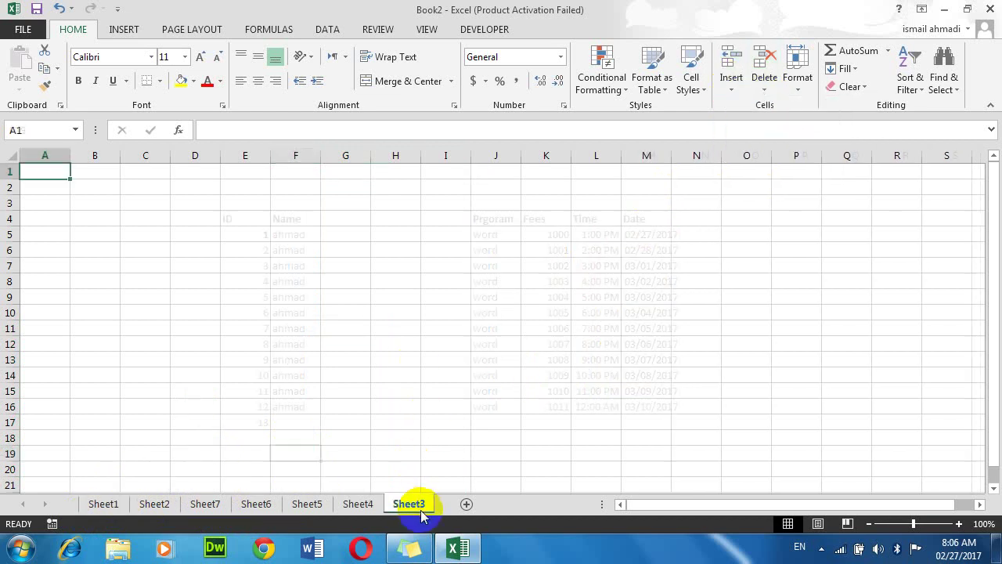
left_click(735, 83)
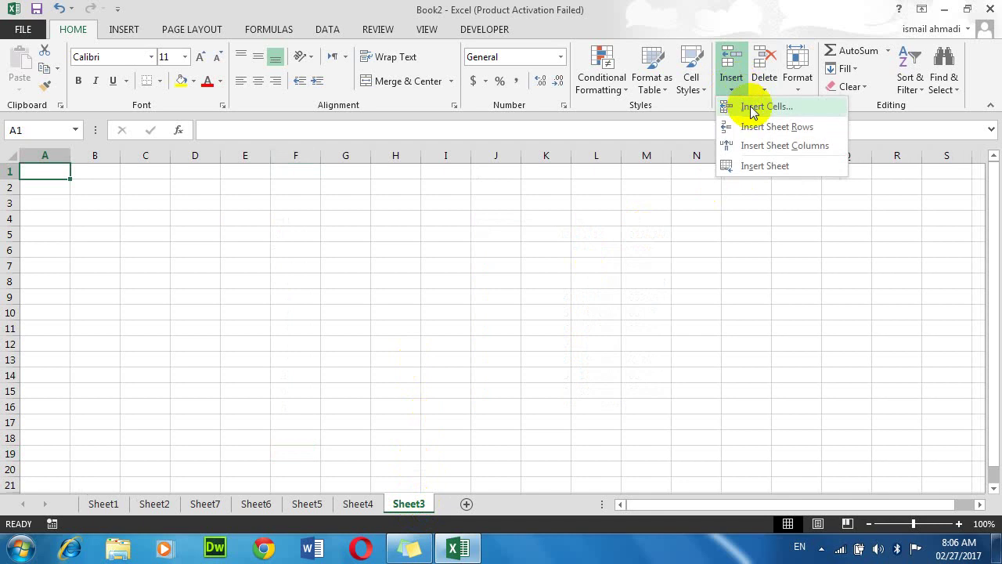
left_click(766, 161)
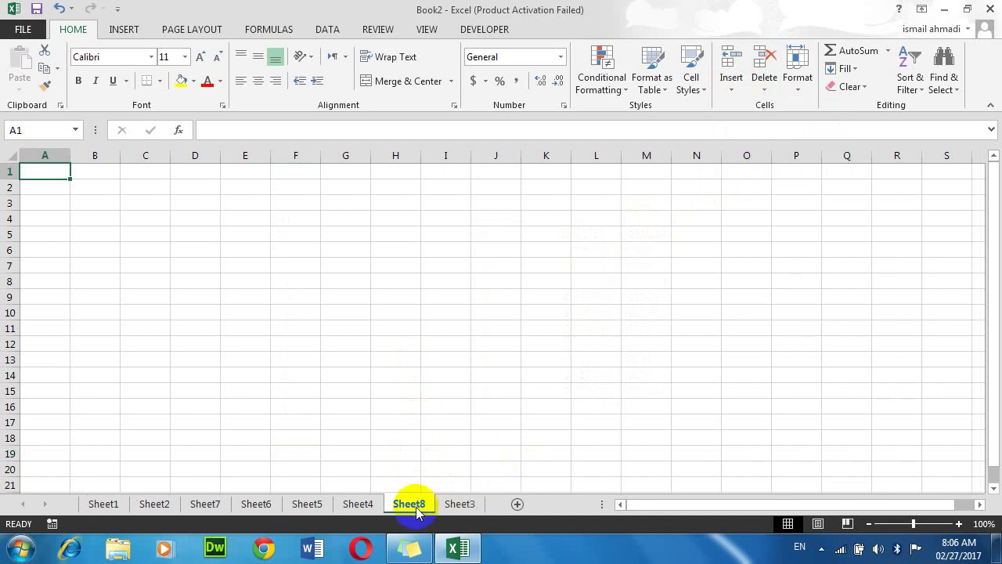
left_click(101, 503)
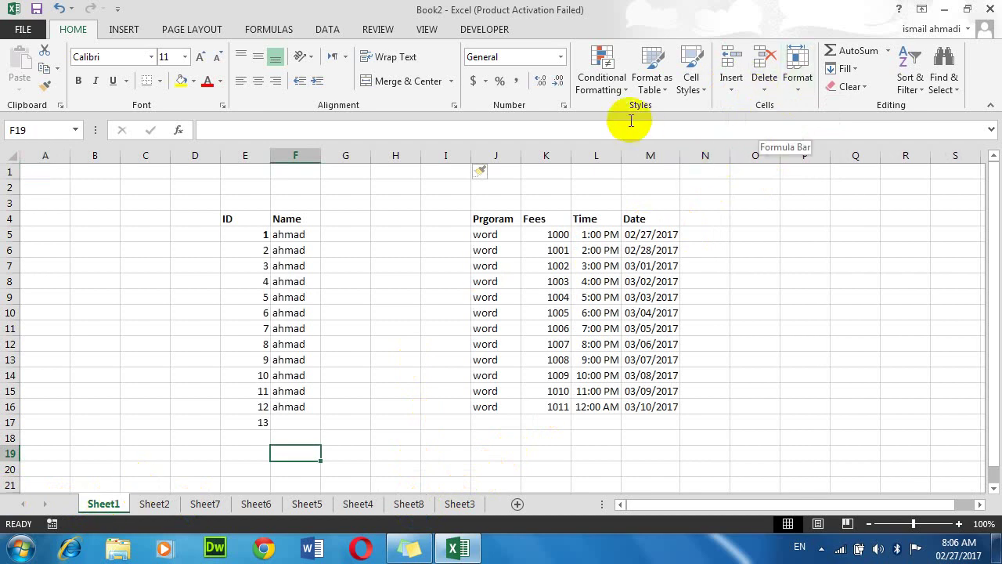
Delete the empty columns G to I between Name and Prgoram.
left_click_drag(346, 154, 458, 161)
left_click(769, 94)
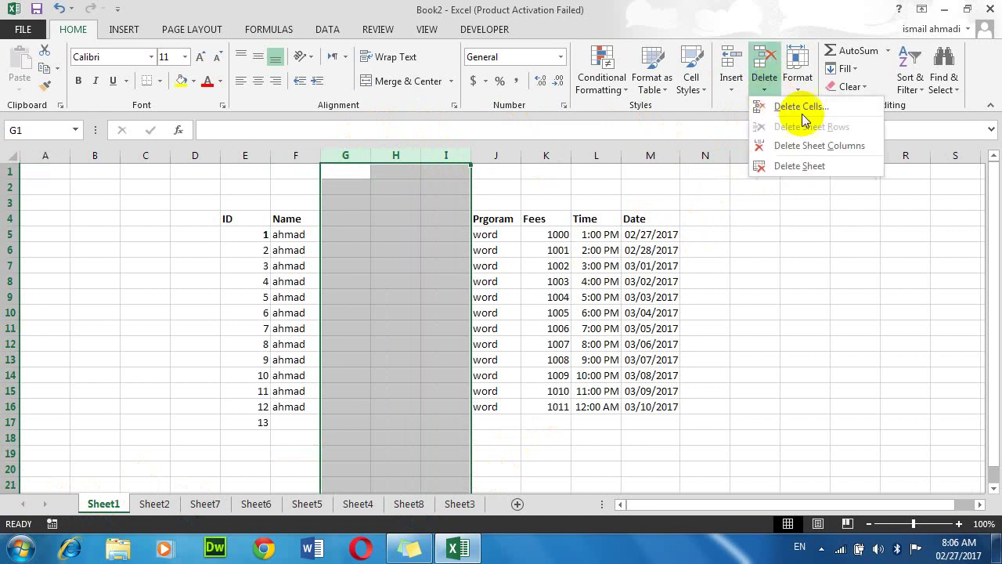
left_click(816, 148)
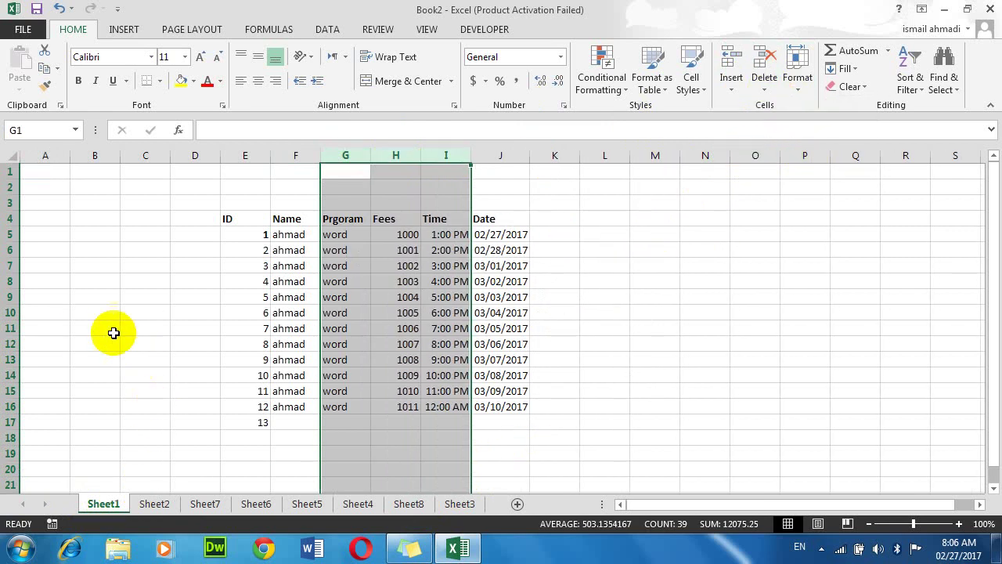
Delete entire rows 8–12, removing the records for IDs 4 through 8.
left_click_drag(97, 282, 642, 344)
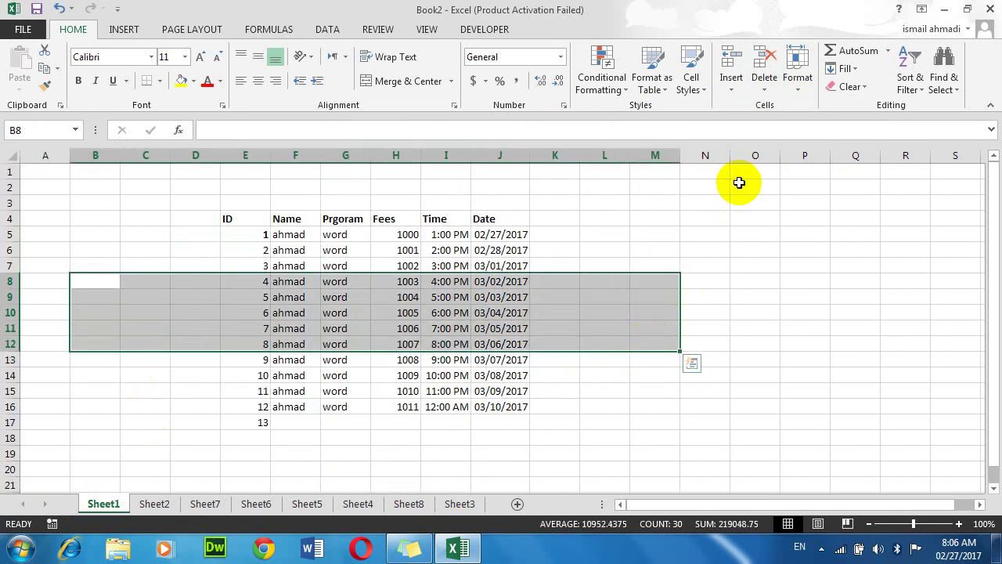
left_click(761, 86)
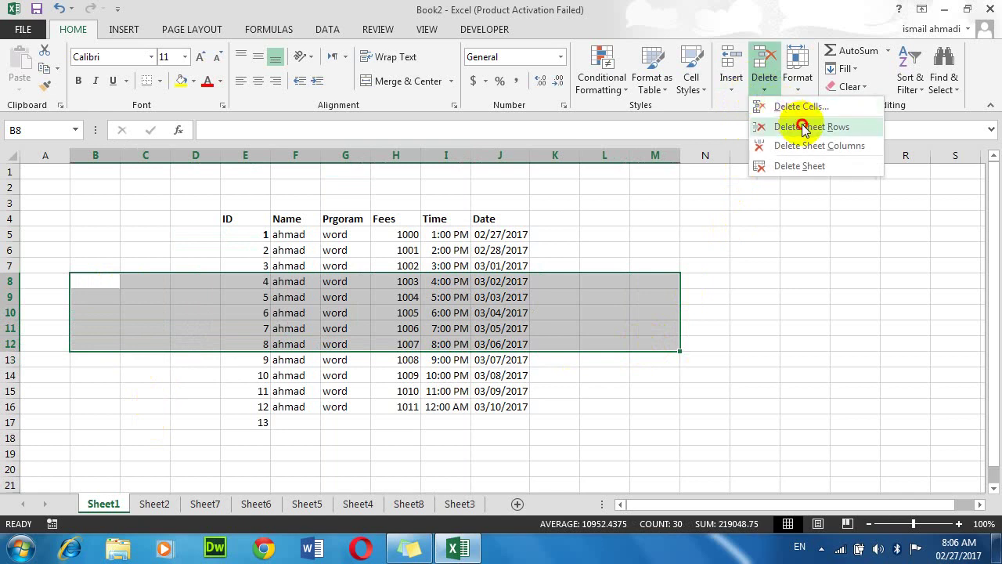
left_click(806, 127)
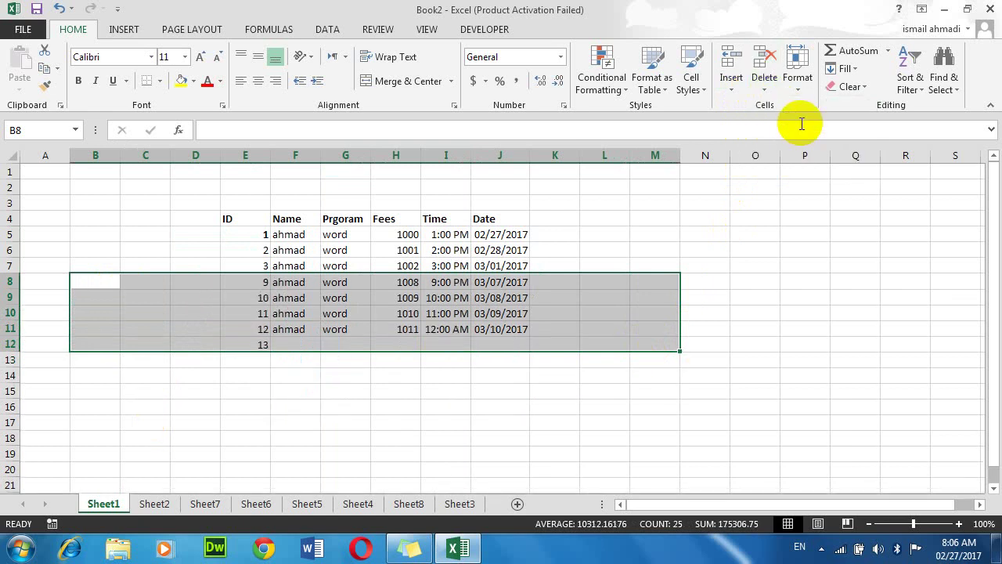
left_click(261, 235)
left_click(795, 88)
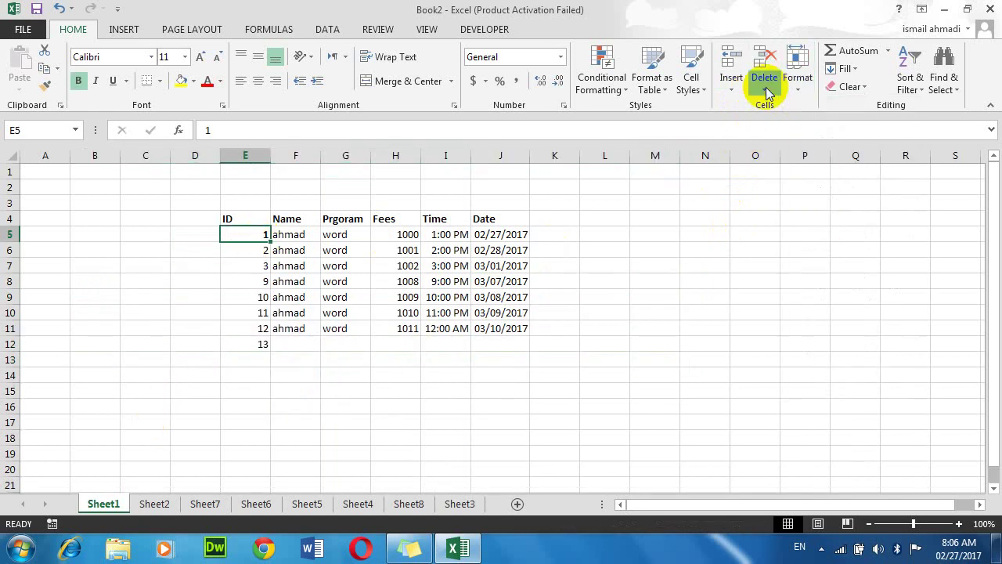
left_click(764, 85)
Delete cell E5 with Shift cells up, leaving IDs 2, 3 and 9–13.
left_click(779, 103)
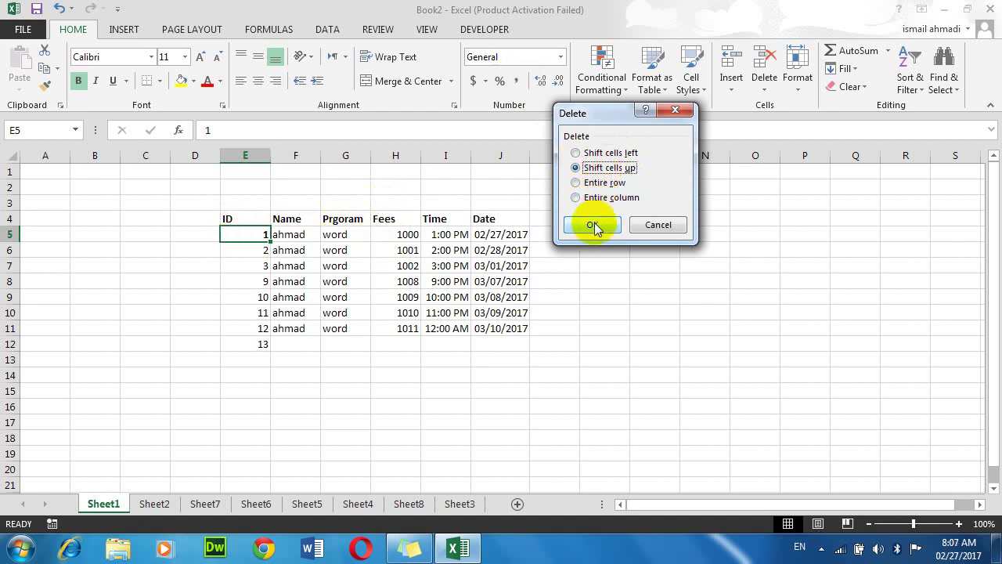
left_click(594, 223)
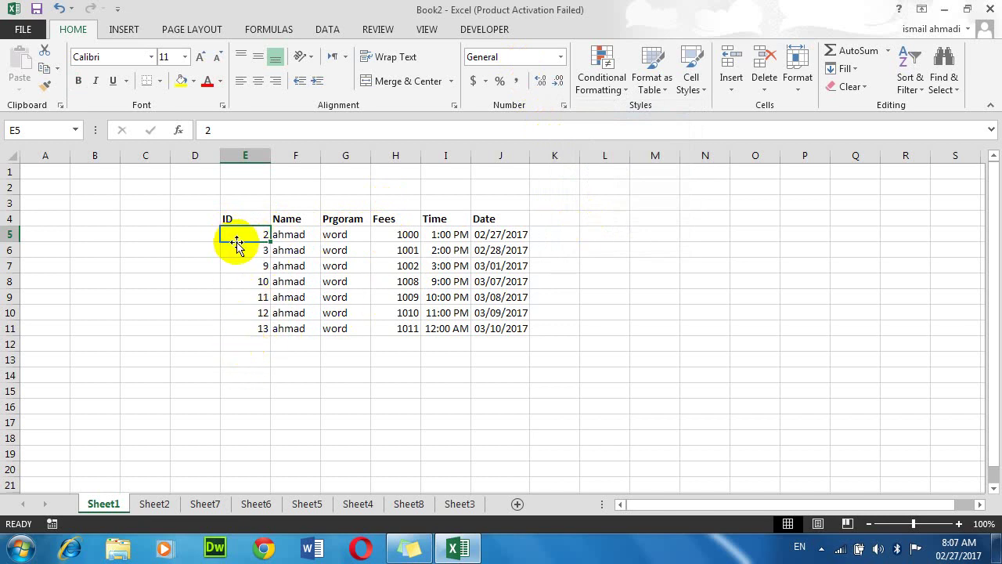
Delete Sheet2 from the workbook.
left_click(155, 505)
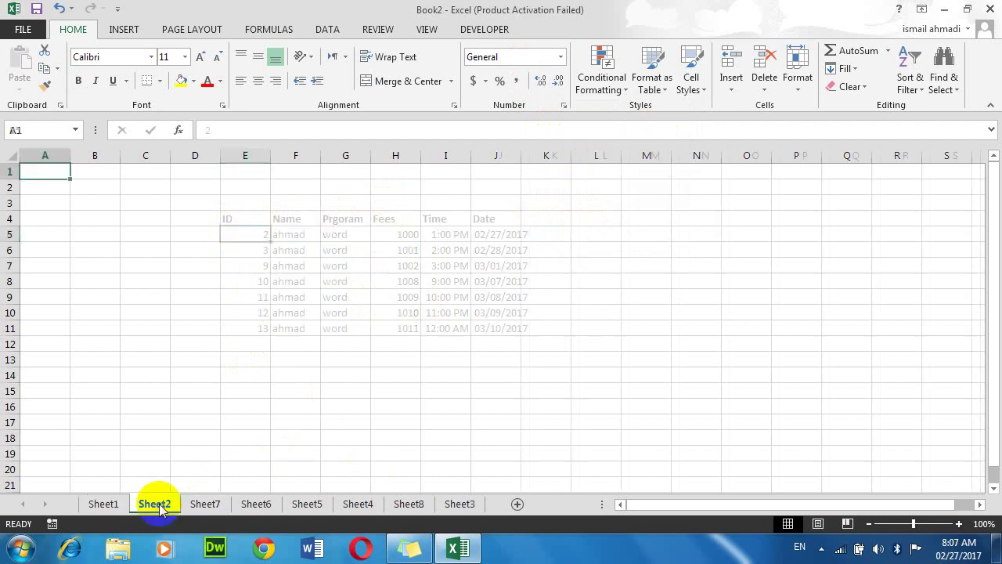
left_click(763, 95)
left_click(787, 166)
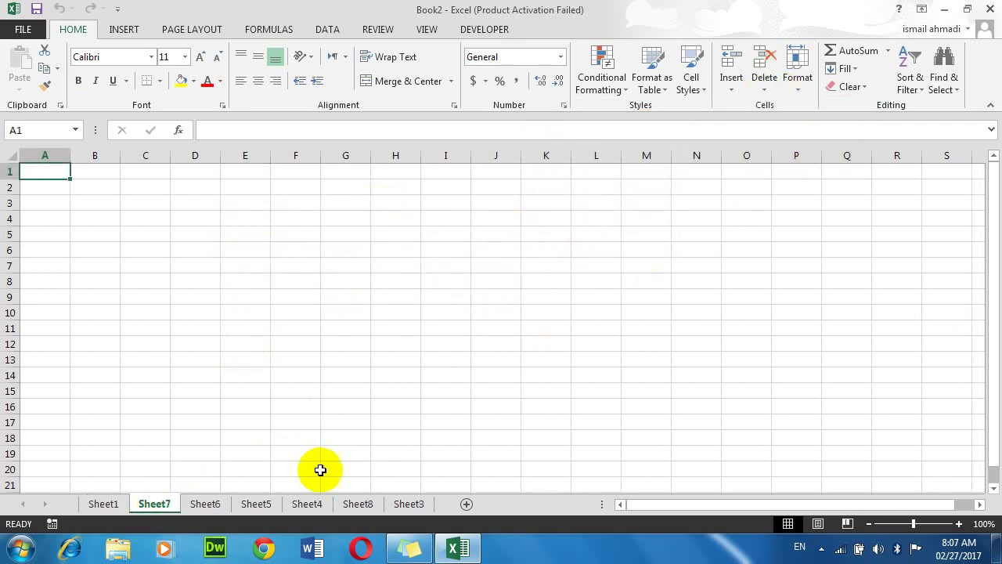
Group Sheet6, Sheet5, Sheet4, Sheet8 and Sheet3 and delete them together.
left_click(206, 505, "ctrl")
left_click(256, 505, "ctrl")
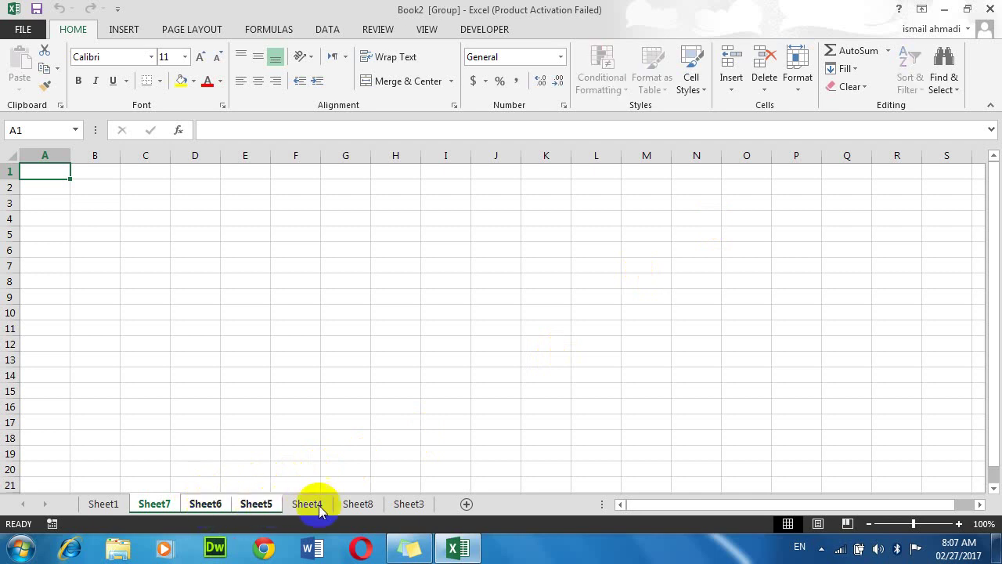
left_click(307, 505, "ctrl")
left_click(357, 505, "ctrl")
left_click(408, 505, "ctrl")
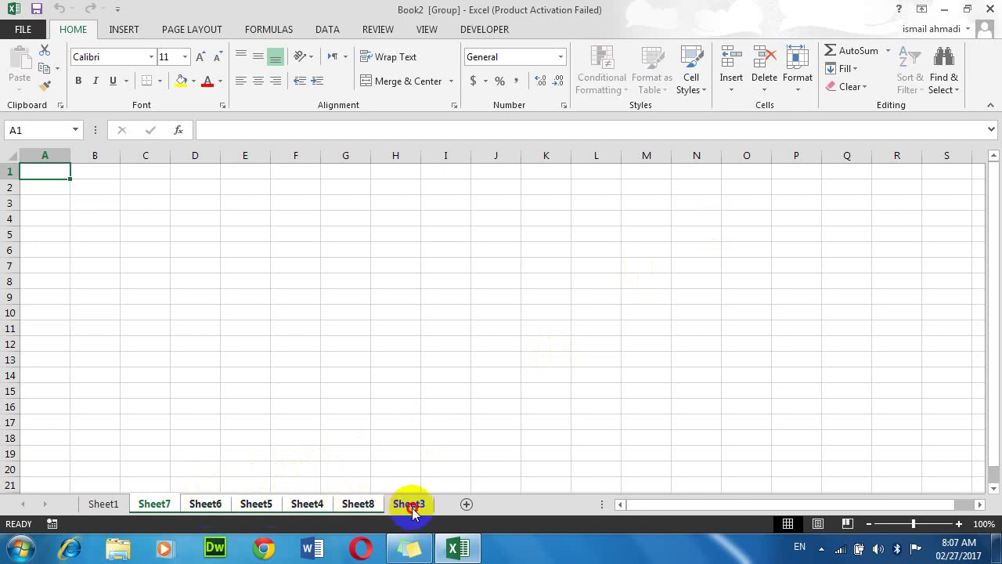
left_click(765, 83)
left_click(800, 165)
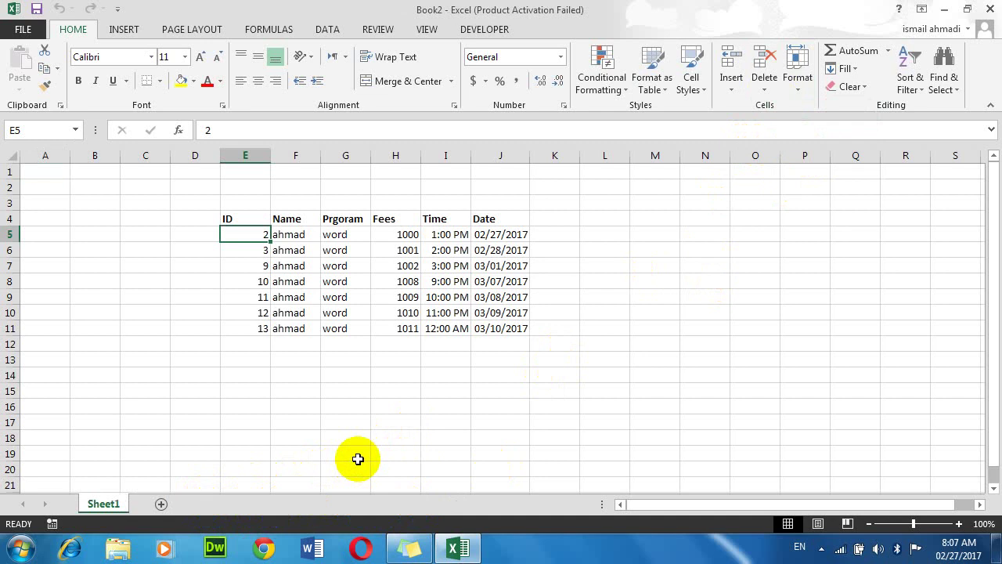
Apply Clear All to B2:L19, wiping the table's data and formatting.
left_click(798, 94)
left_click(584, 441)
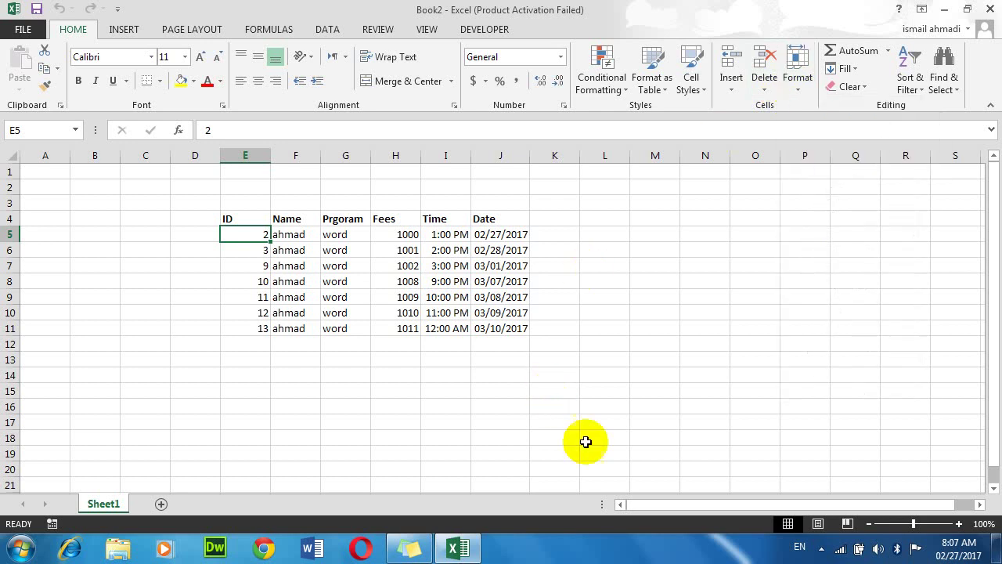
left_click_drag(604, 453, 100, 180)
left_click(849, 88)
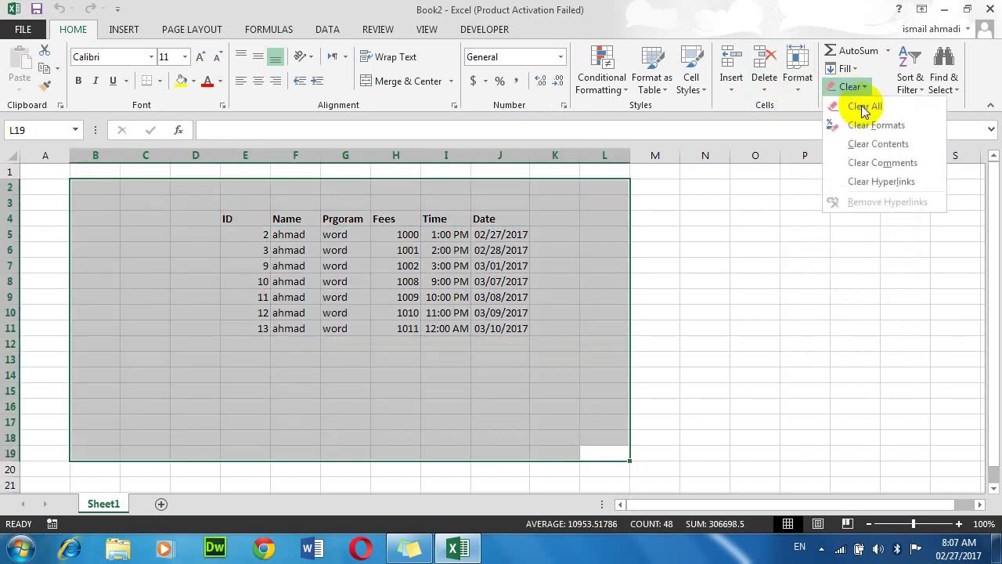
left_click(861, 106)
left_click(658, 278)
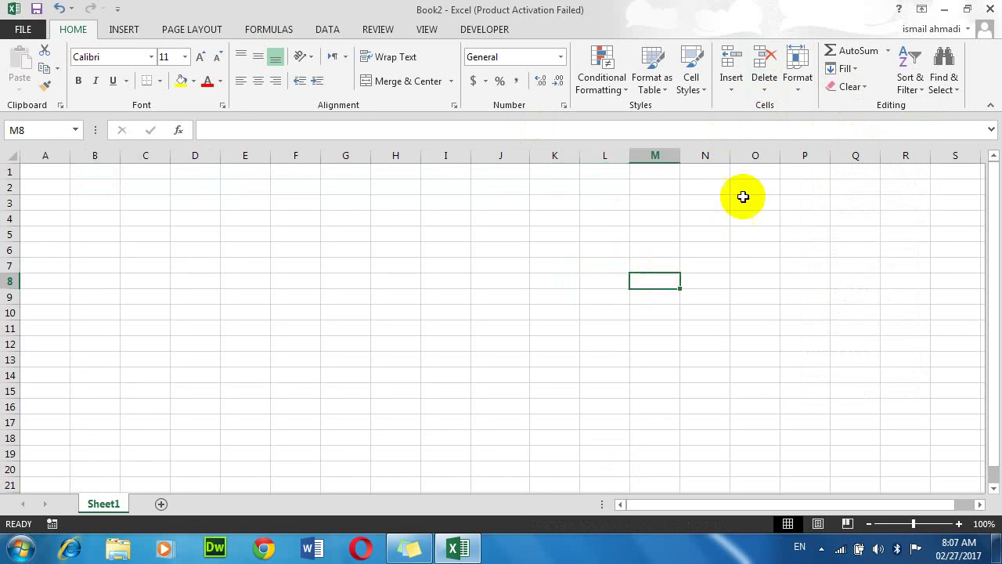
left_click(799, 82)
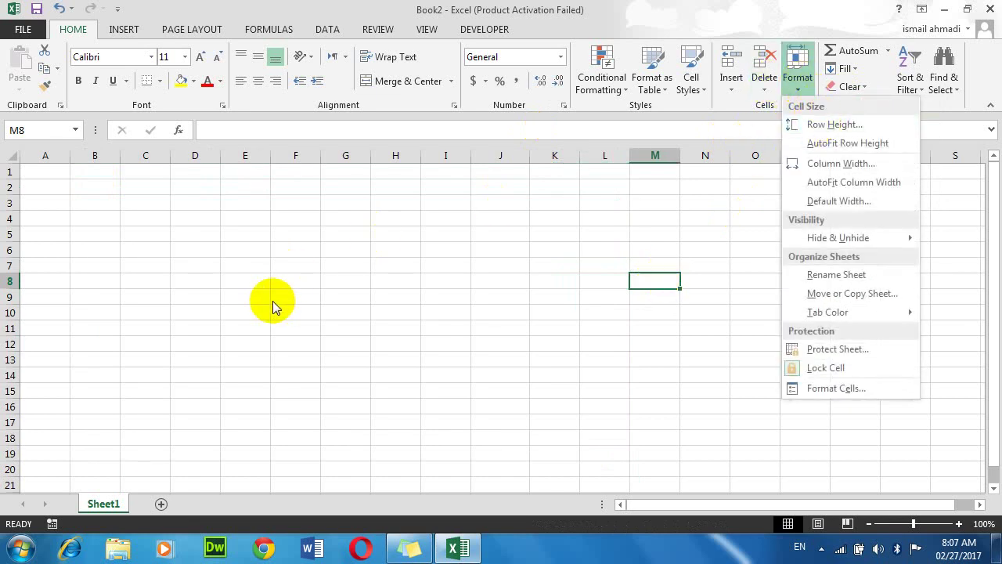
left_click(250, 300)
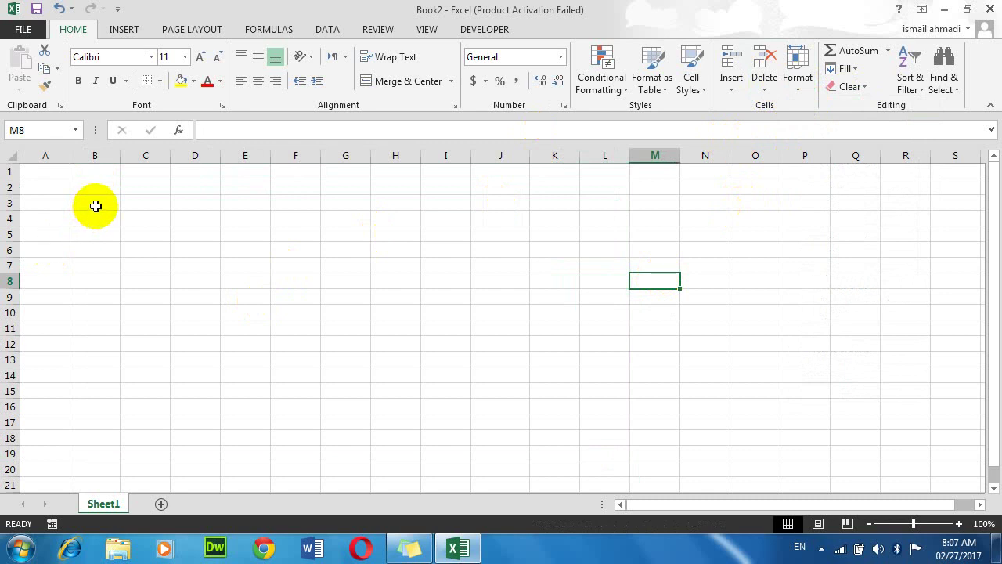
left_click(9, 172)
left_click_drag(344, 232, 166, 245)
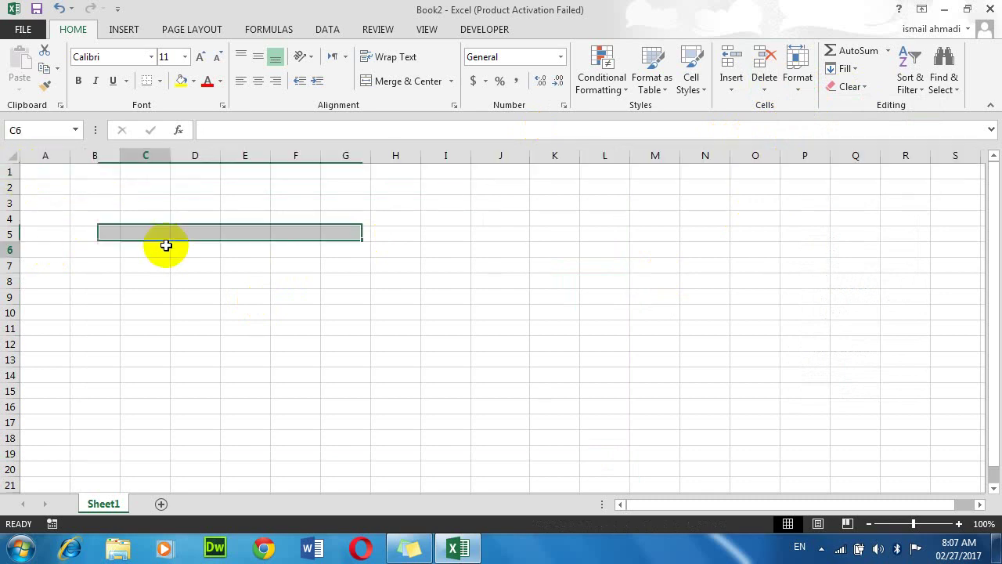
left_click(166, 245)
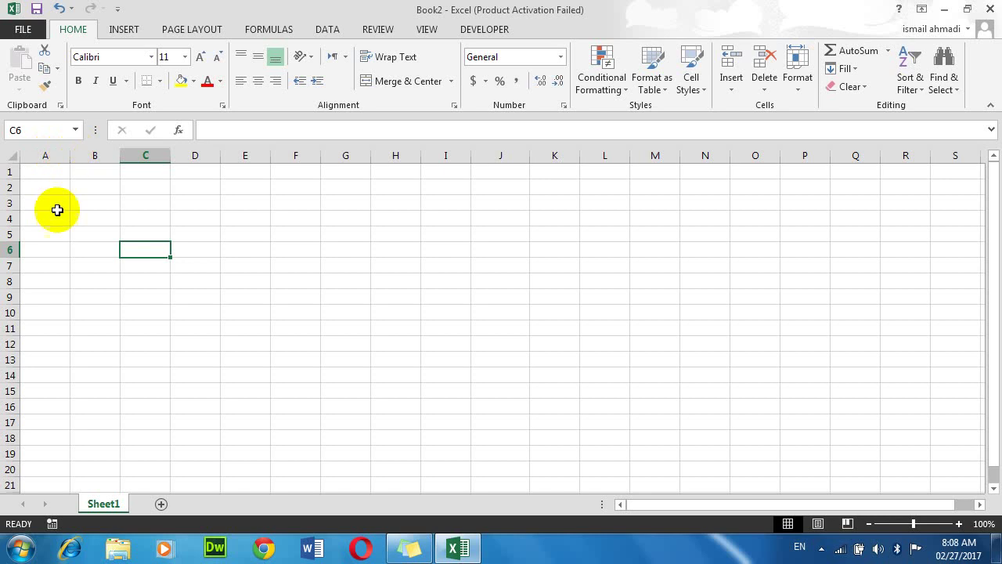
Try enlarging row 1 by dragging and by setting a height of 50, undoing both.
left_click(9, 171)
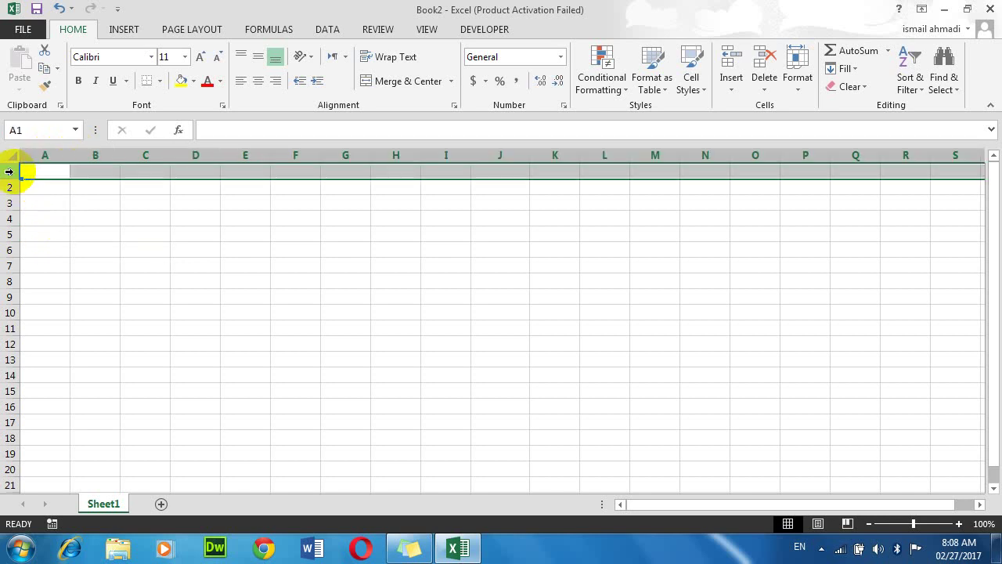
left_click(128, 216)
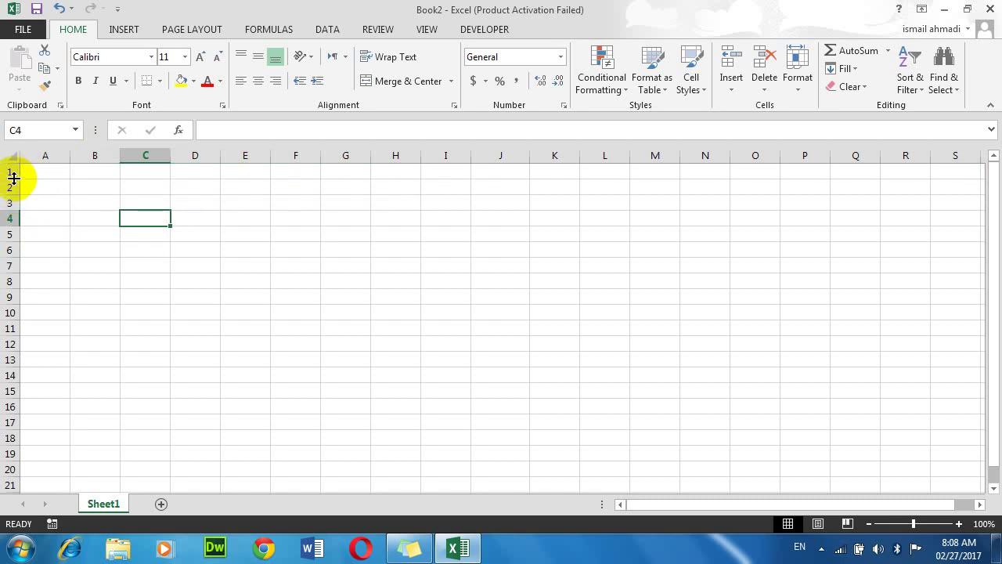
left_click_drag(13, 178, 43, 365)
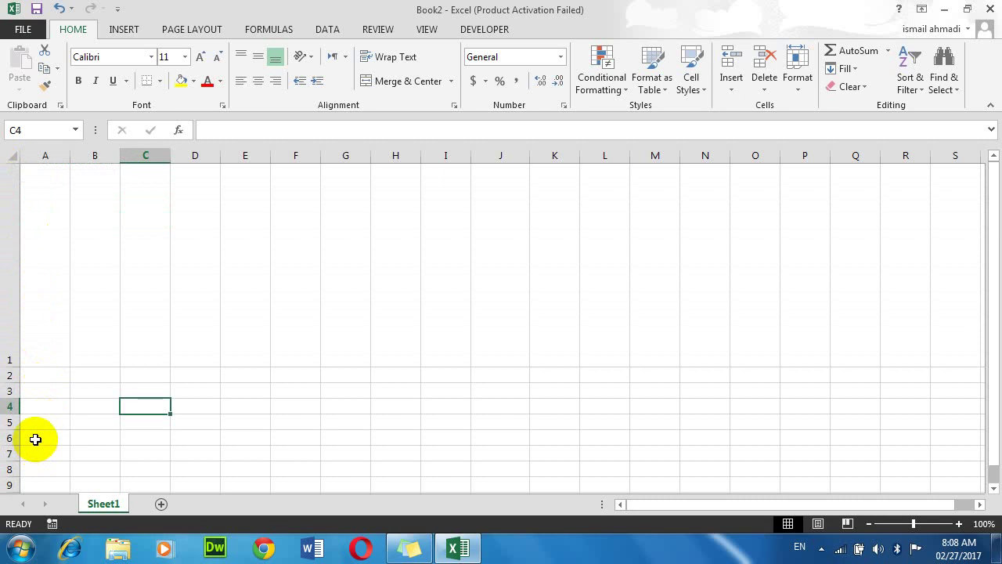
key("ctrl+z")
left_click(16, 171)
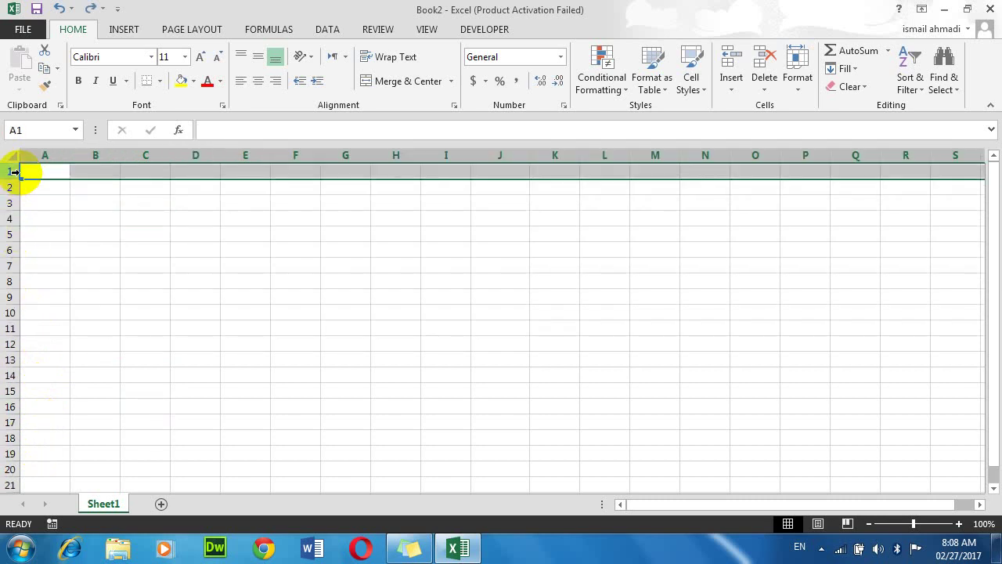
right_click(15, 171)
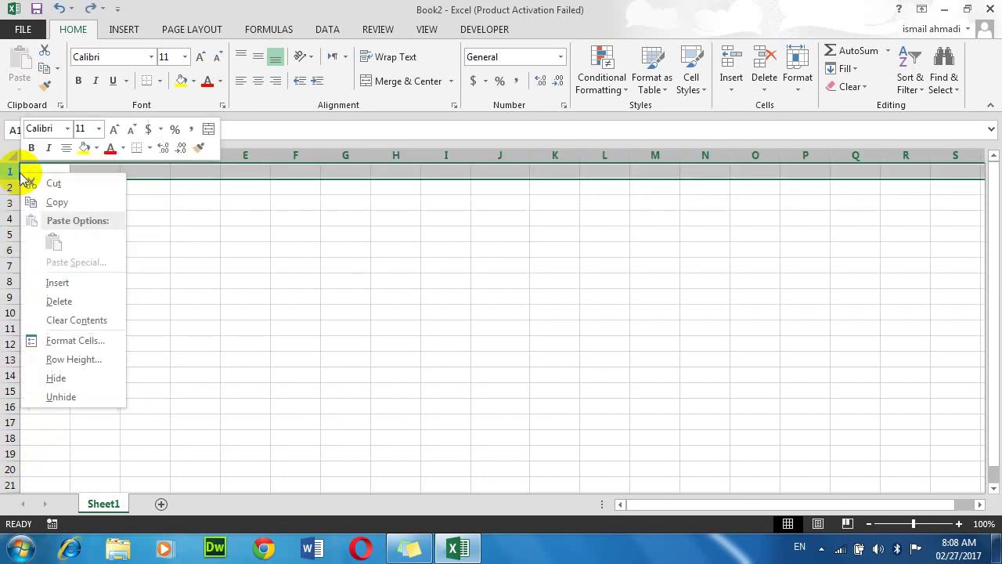
left_click(89, 360)
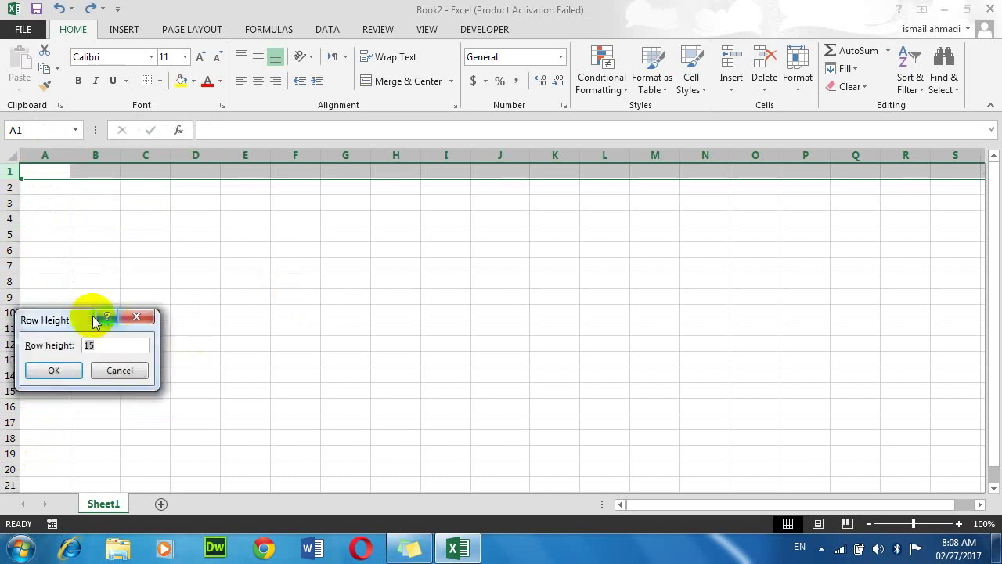
left_click_drag(89, 317, 270, 262)
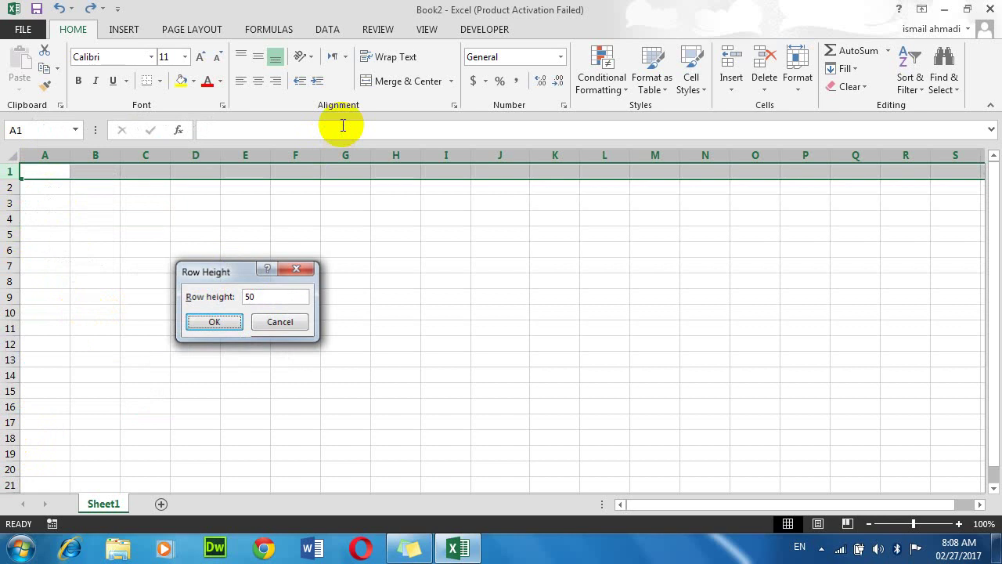
key("Return")
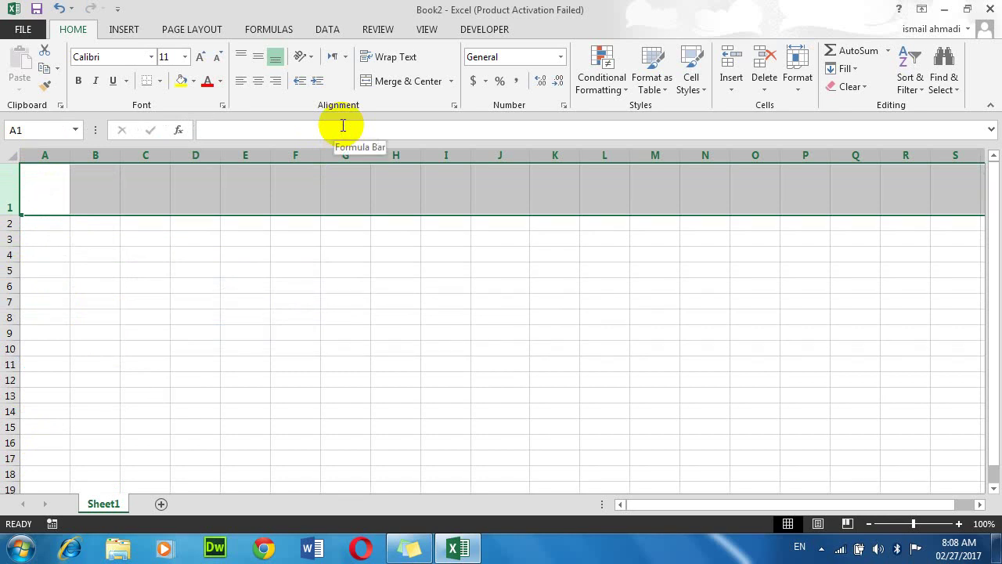
key("ctrl+z")
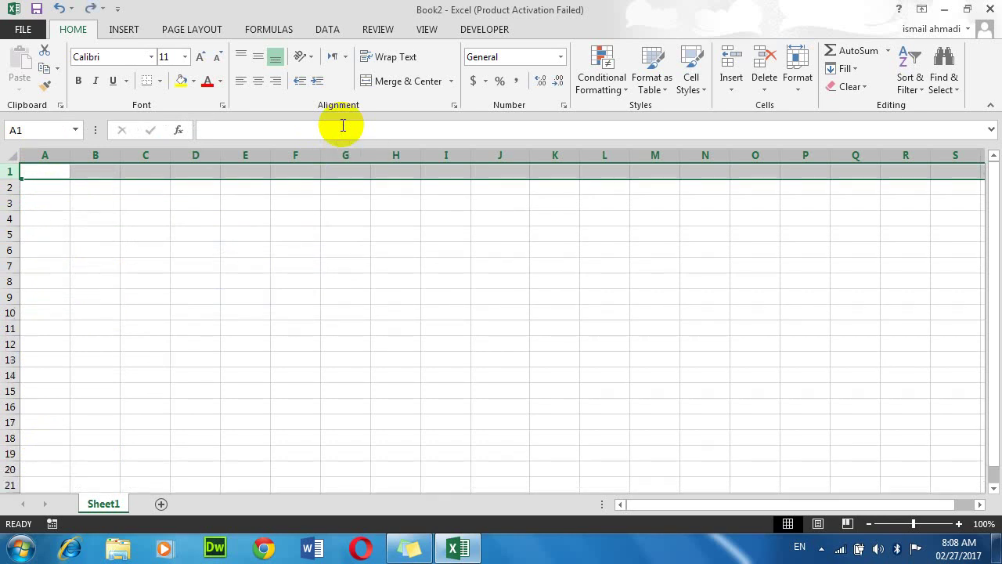
Set row 1's height to 100 through Format > Row Height, then select cell A1.
left_click(797, 85)
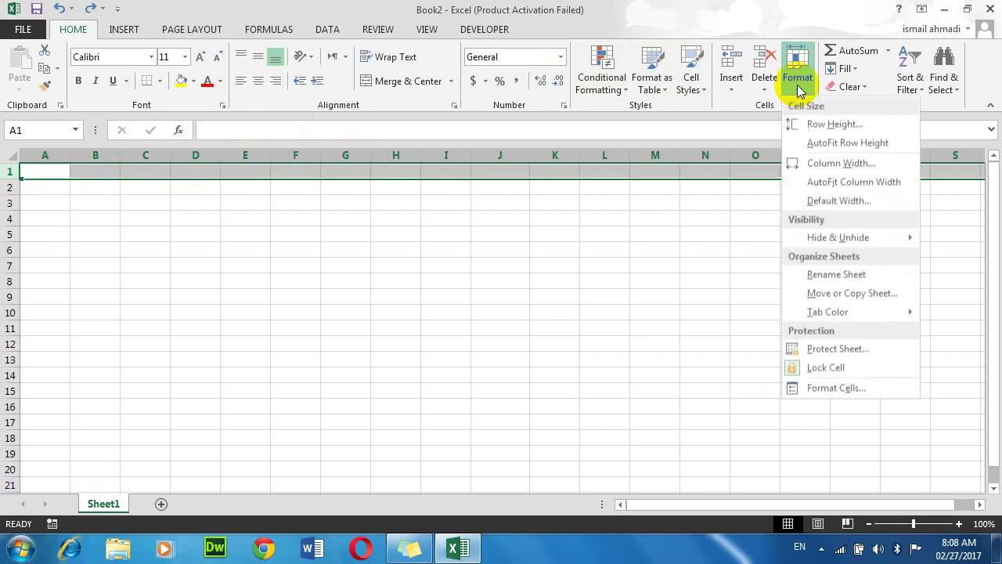
left_click(828, 123)
type("100")
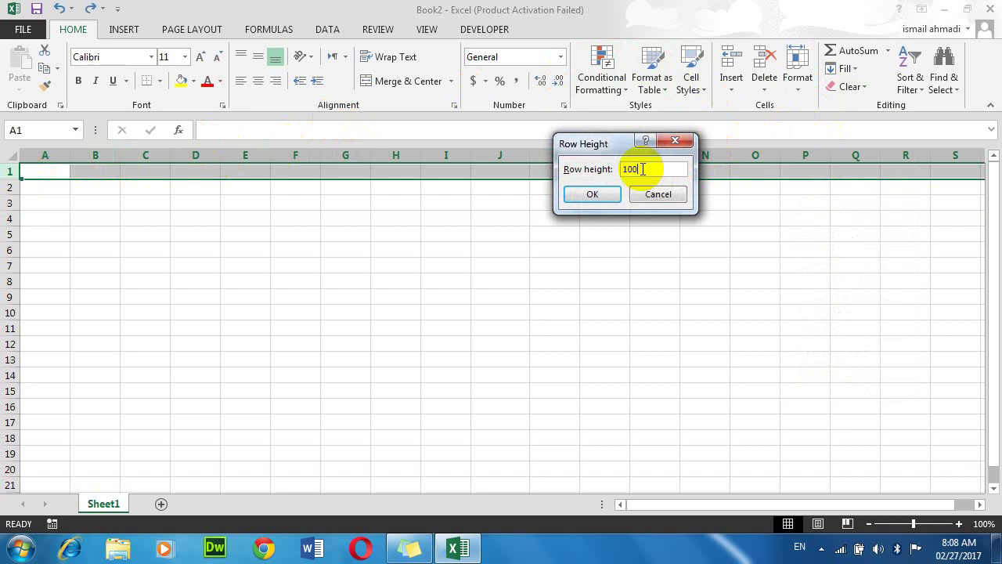
key("Return")
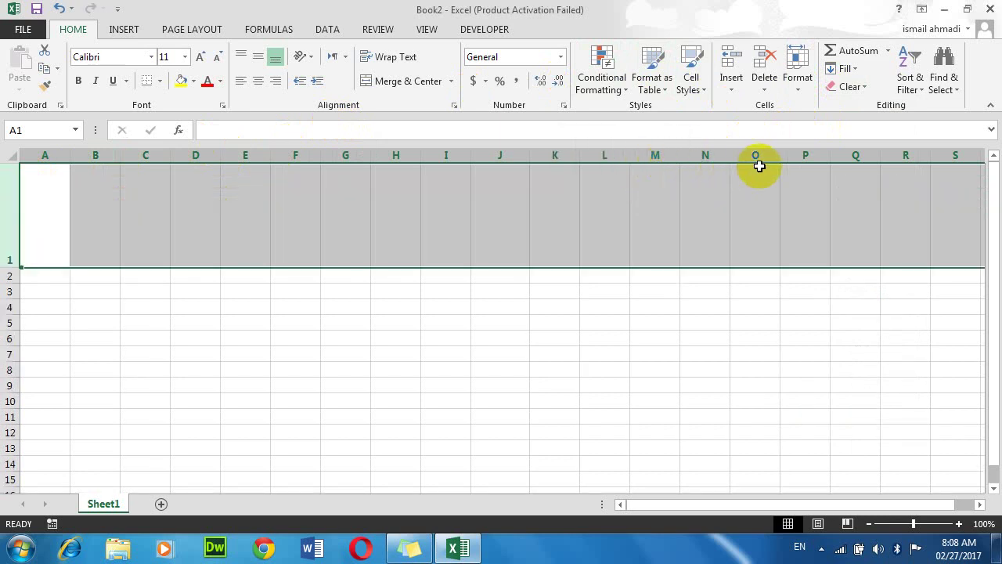
left_click(47, 205)
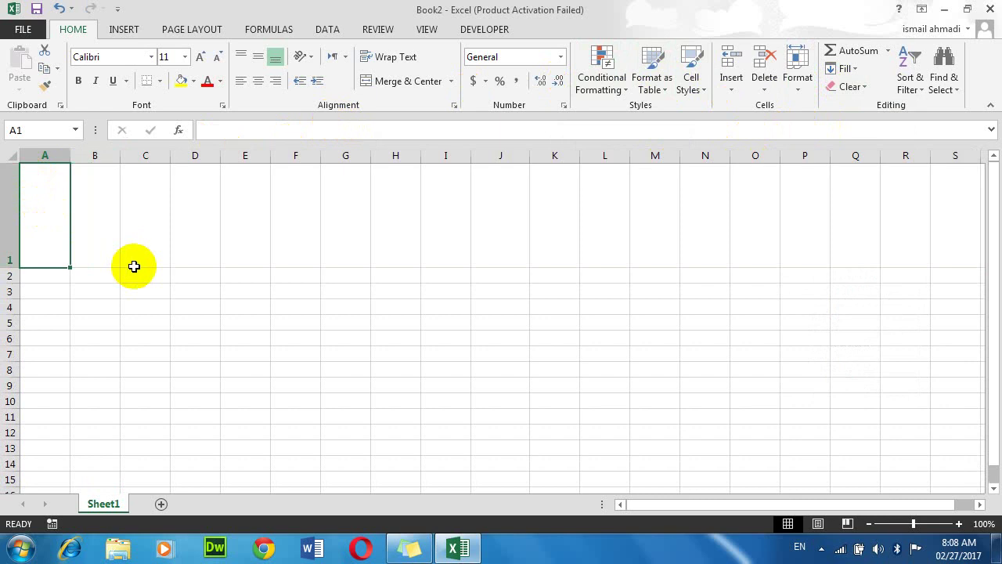
Enter rokhan in cell A1 and set its font size to 24 points.
type("rokhan")
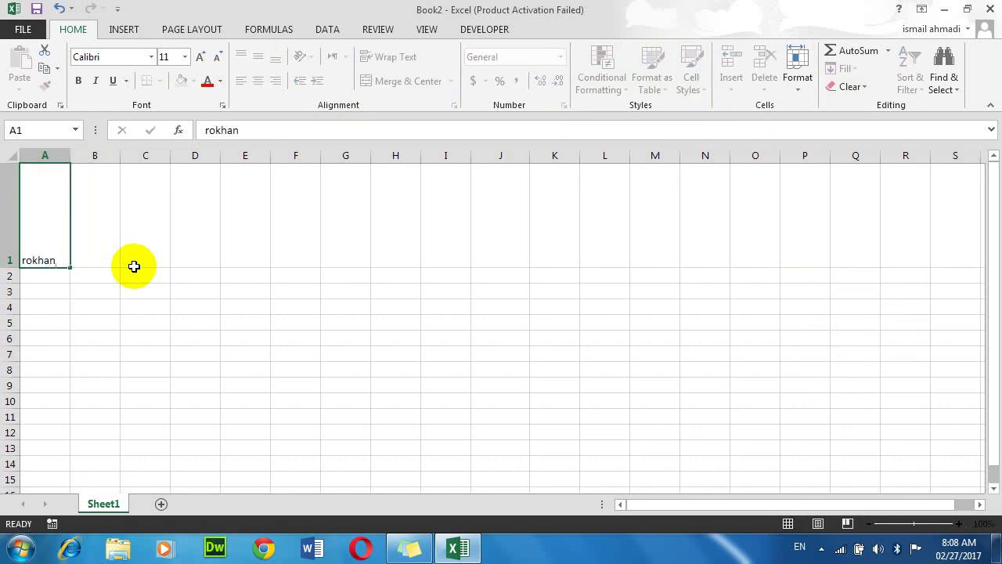
key("Return")
left_click(50, 216)
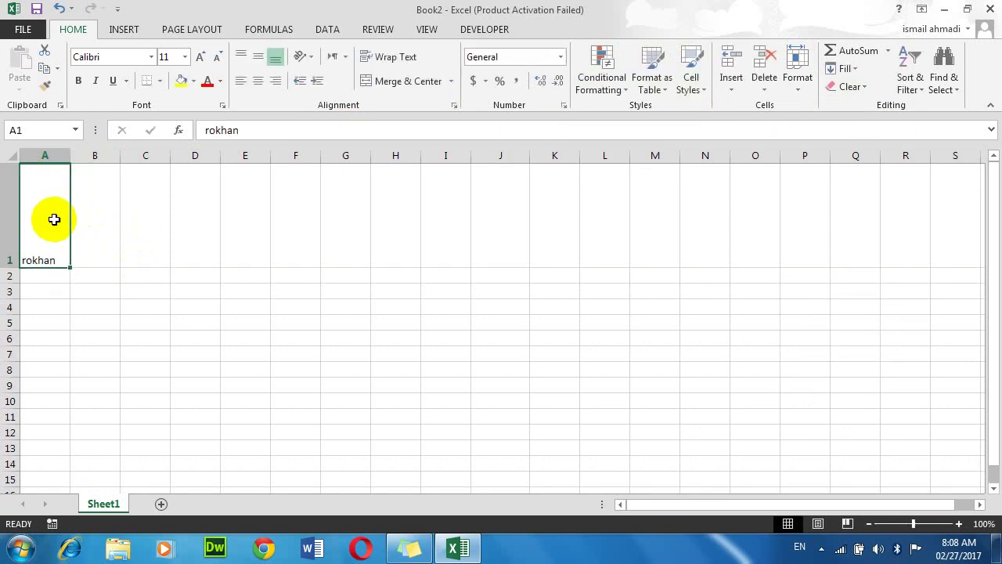
left_click(185, 56)
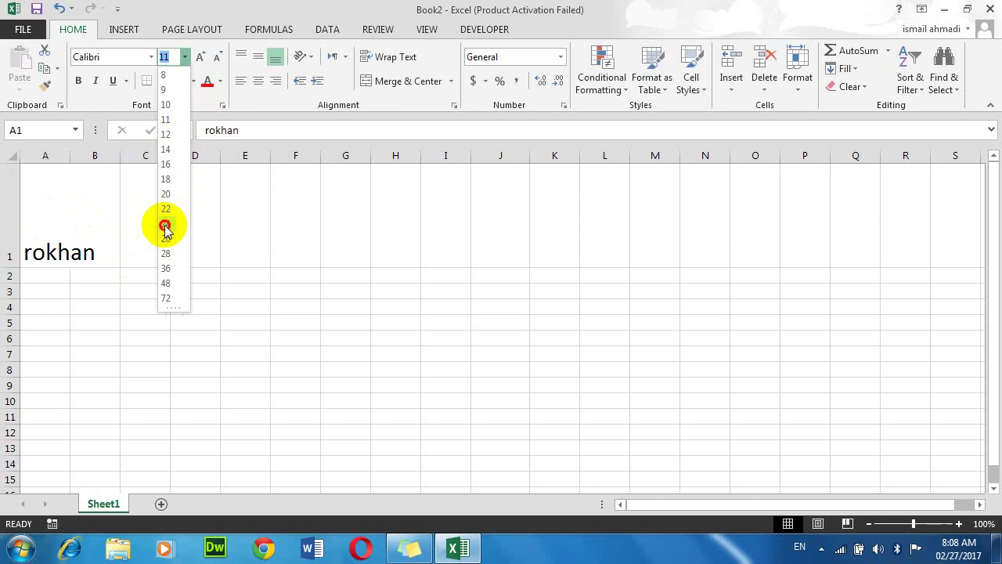
left_click(164, 227)
left_click(206, 320)
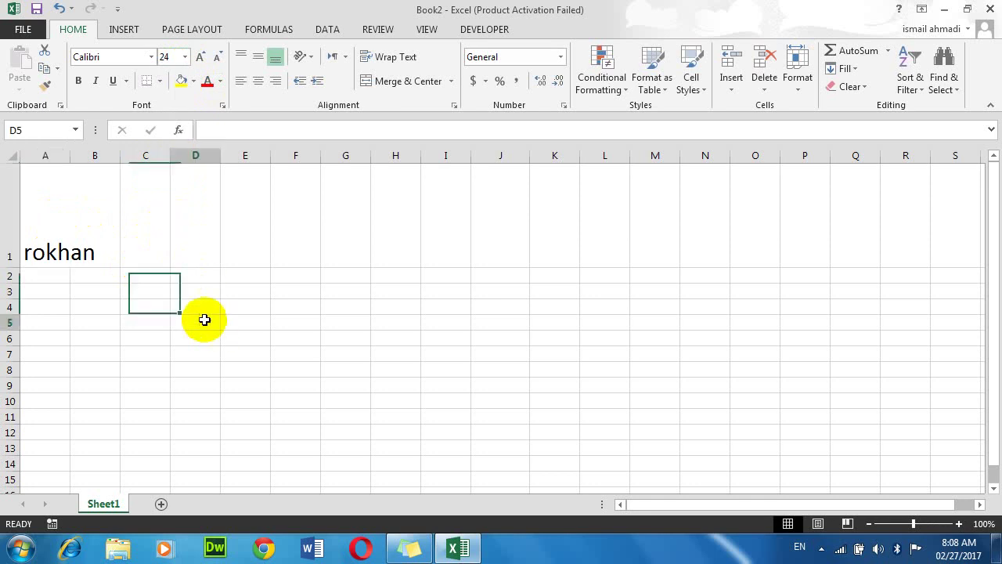
left_click(48, 200)
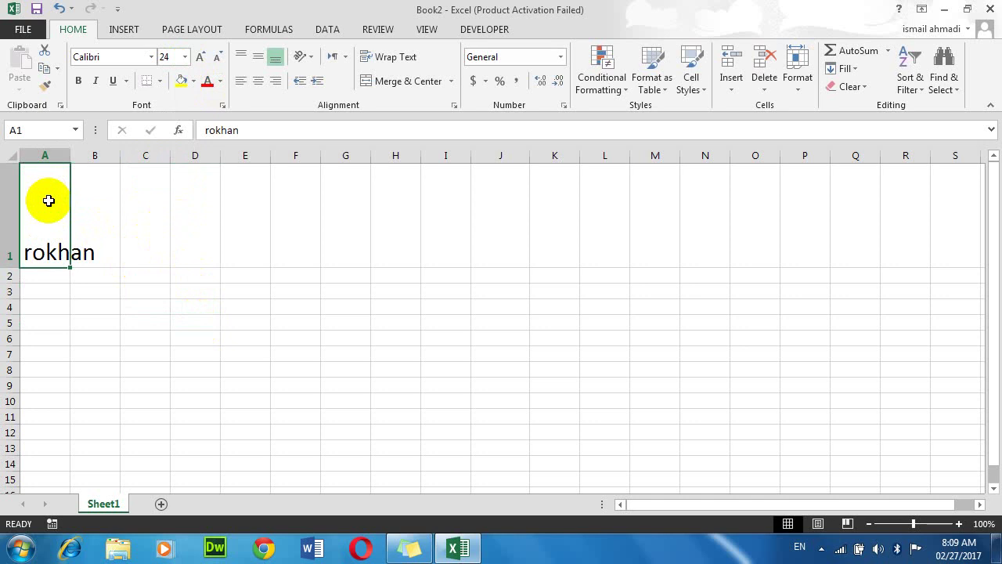
left_click(788, 93)
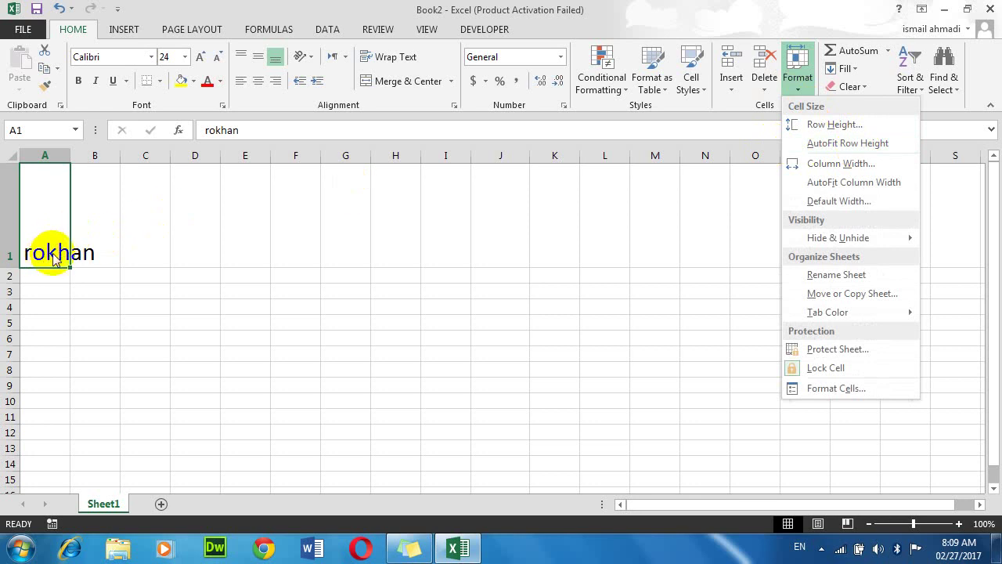
AutoFit row 1's height, then raise rokhan's font size and bring it back down to 26.
left_click(877, 142)
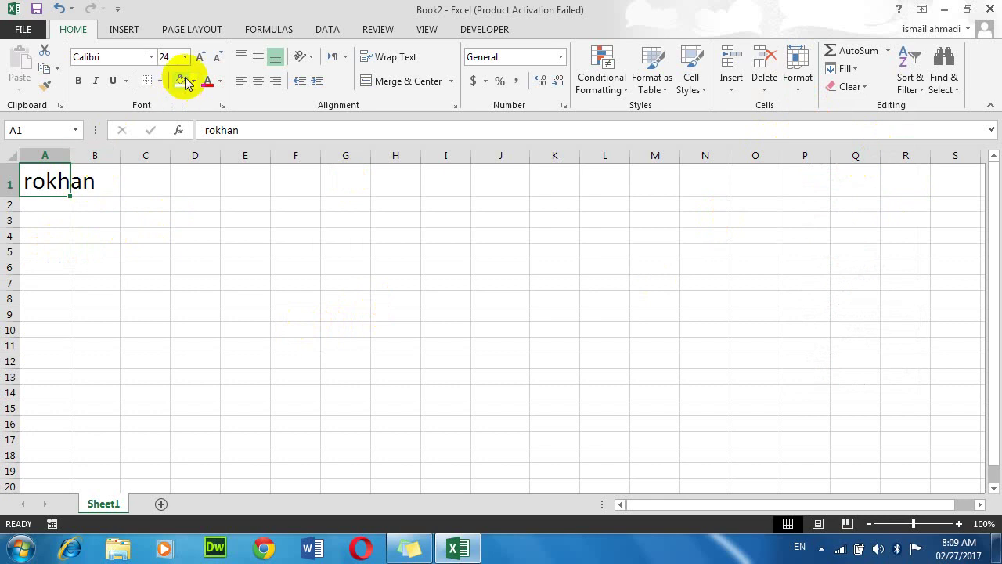
left_click(201, 59)
left_click(200, 58)
left_click(200, 59)
left_click(200, 59)
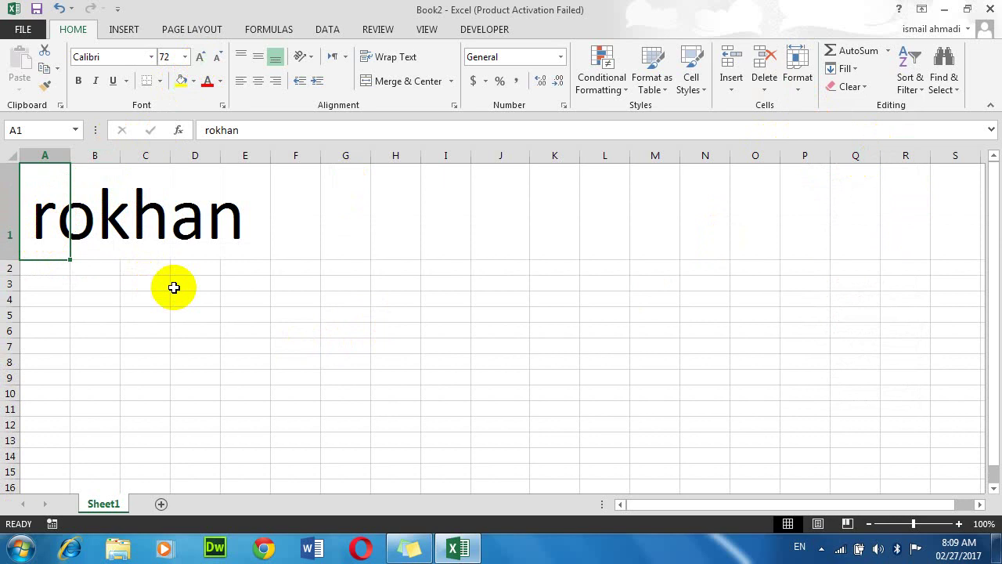
left_click(218, 58)
left_click(218, 57)
left_click(217, 57)
left_click(218, 57)
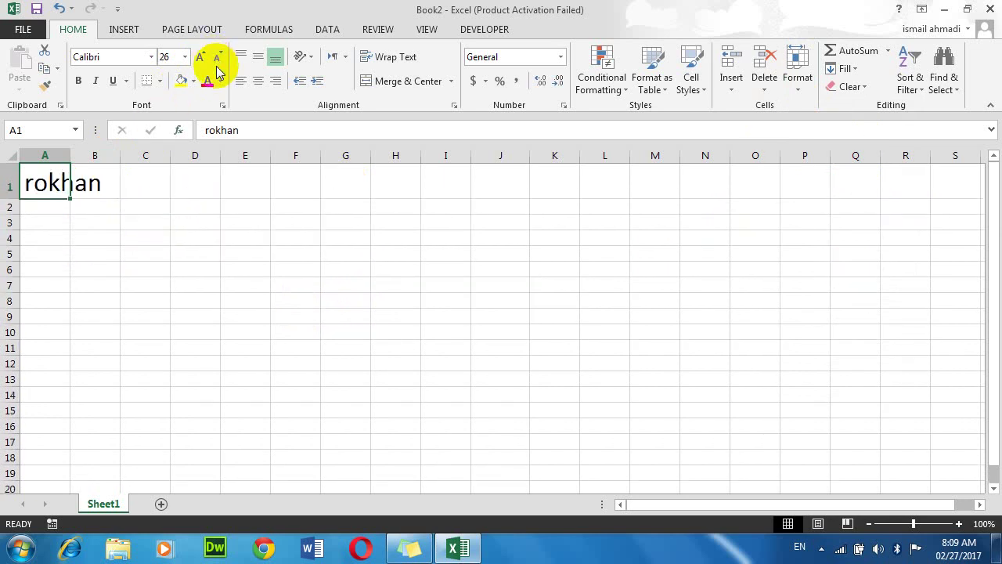
left_click(127, 313)
Make row 7 taller and enter kjhkjhk in A7 at a 48-point font size.
left_click_drag(13, 292, 14, 444)
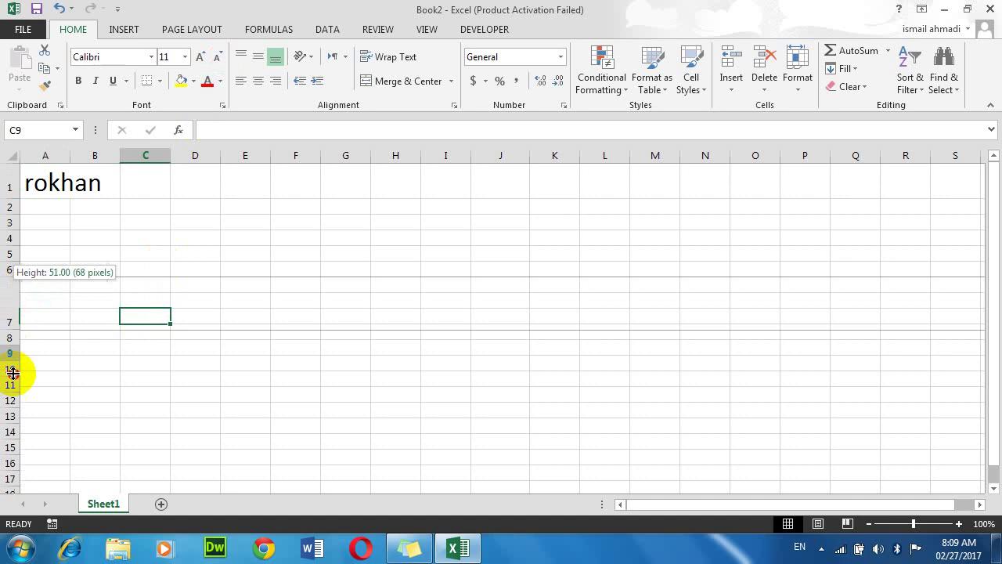
left_click(51, 358)
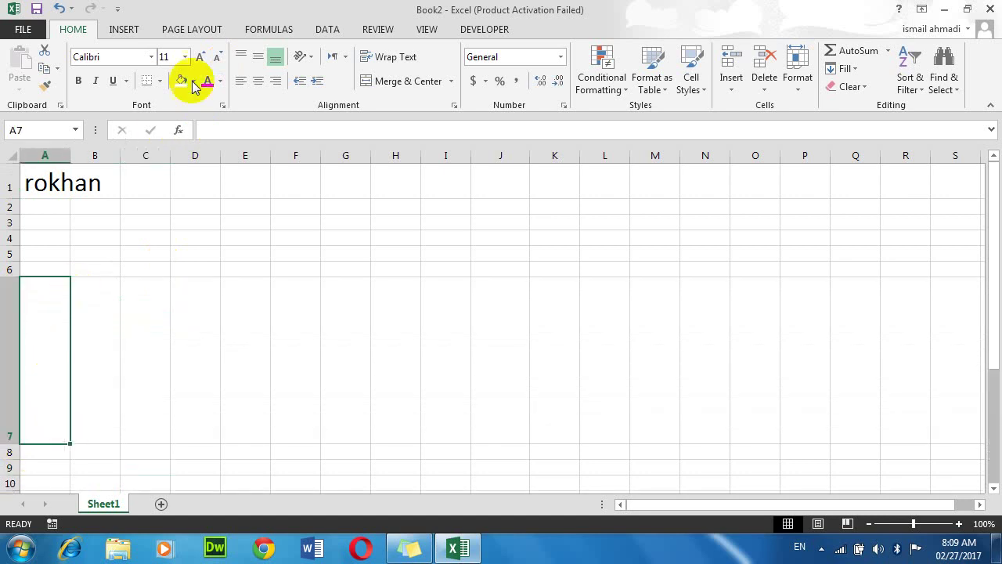
left_click(184, 58)
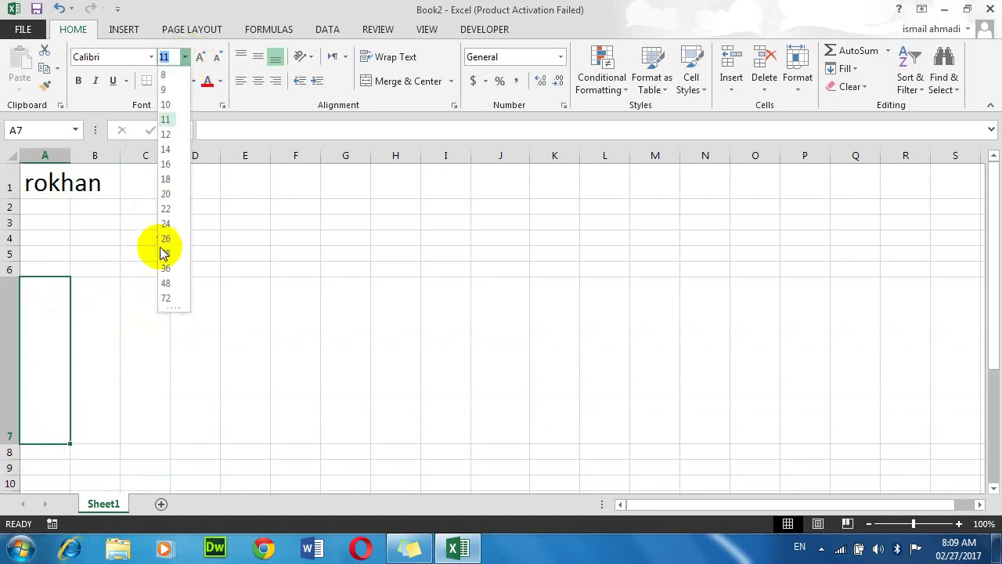
left_click(170, 282)
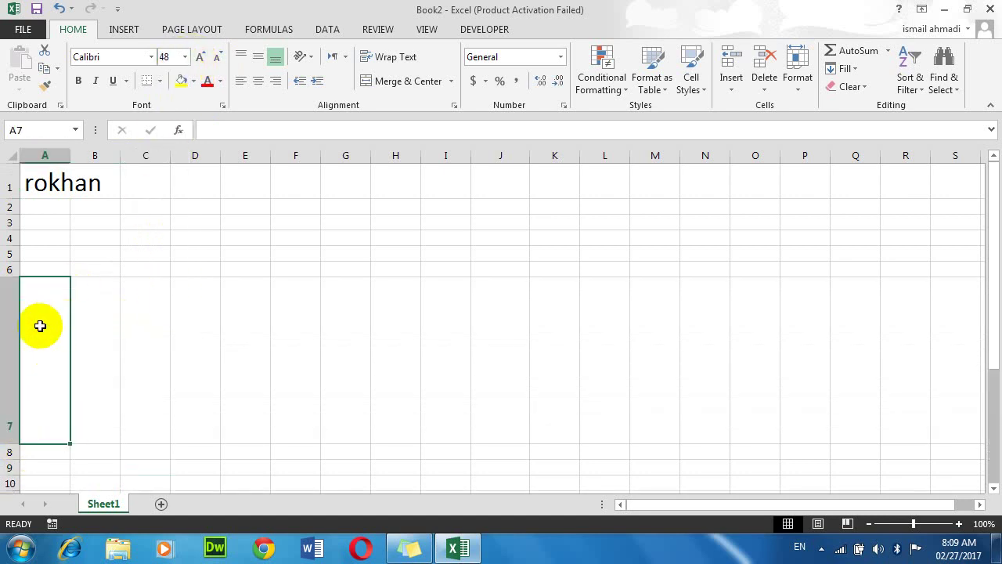
type("kjhkjh")
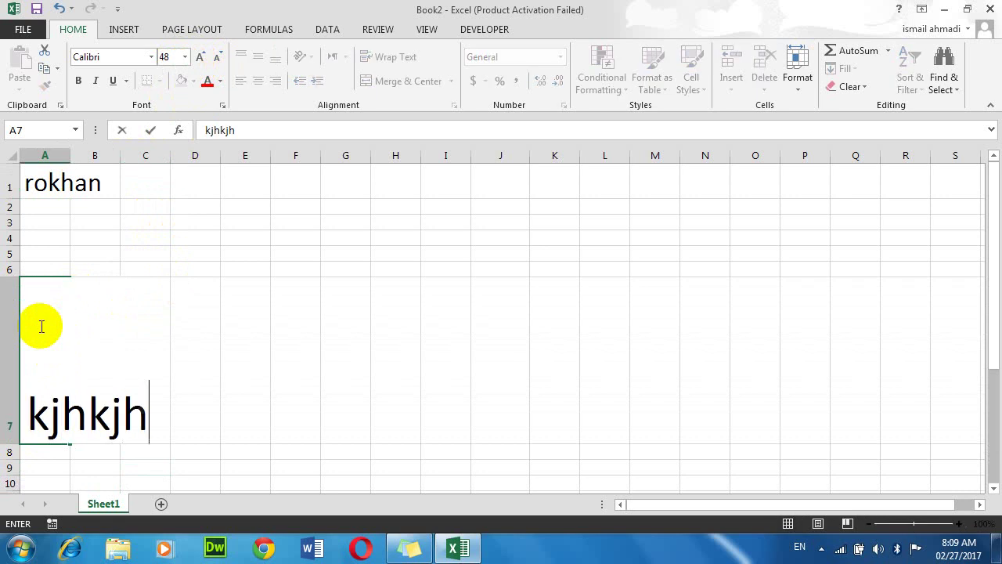
type("k")
left_click(304, 425)
left_click(56, 341)
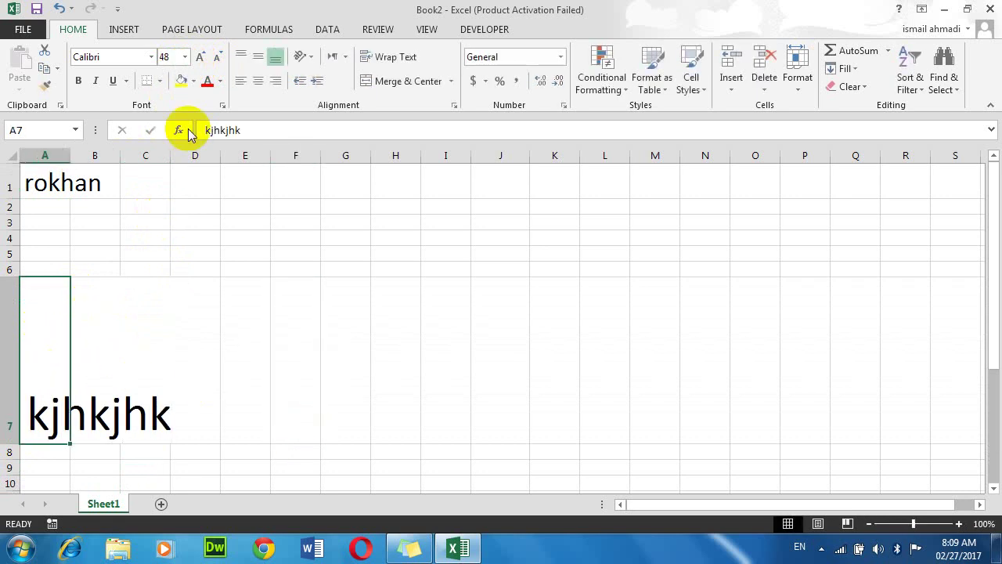
Reduce A7's text to 22 points and AutoFit row 7's height to it.
left_click(218, 59)
left_click(218, 58)
left_click(219, 58)
left_click(218, 59)
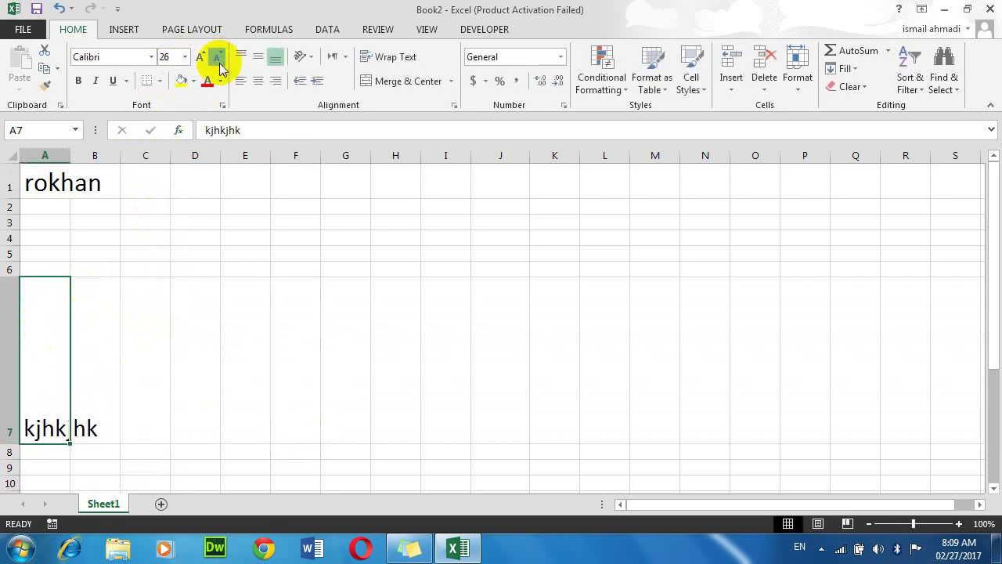
left_click(218, 58)
left_click(219, 59)
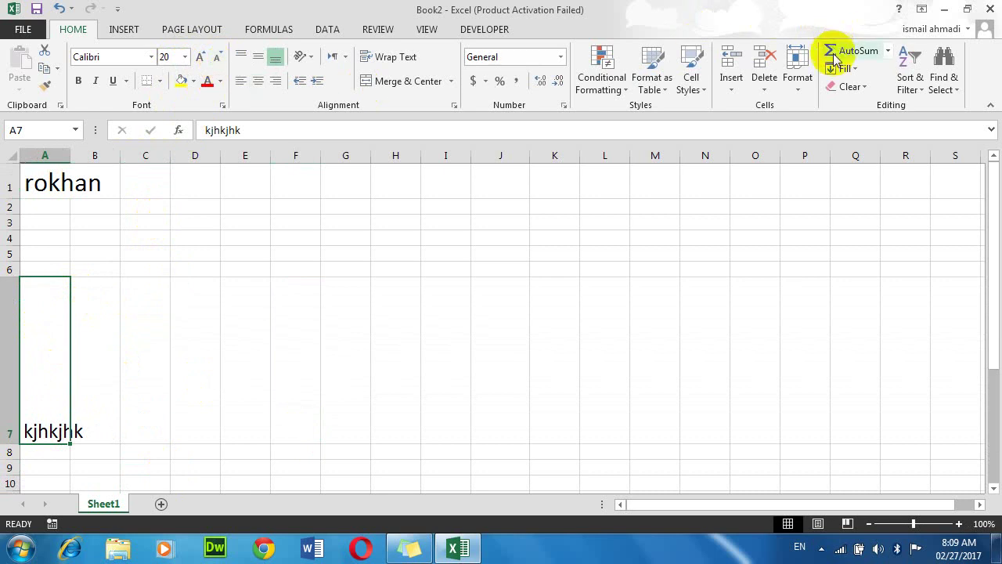
left_click(795, 76)
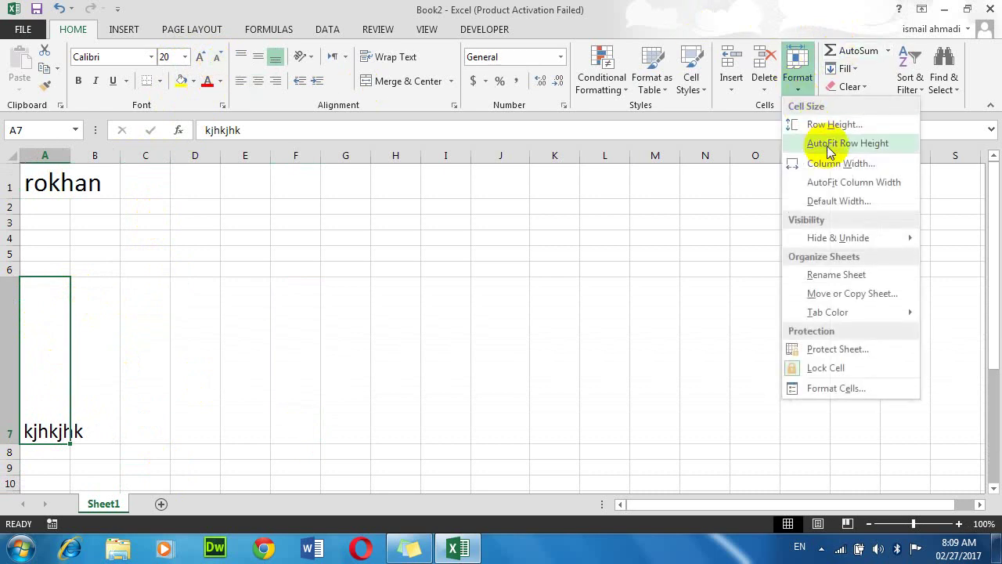
left_click(828, 145)
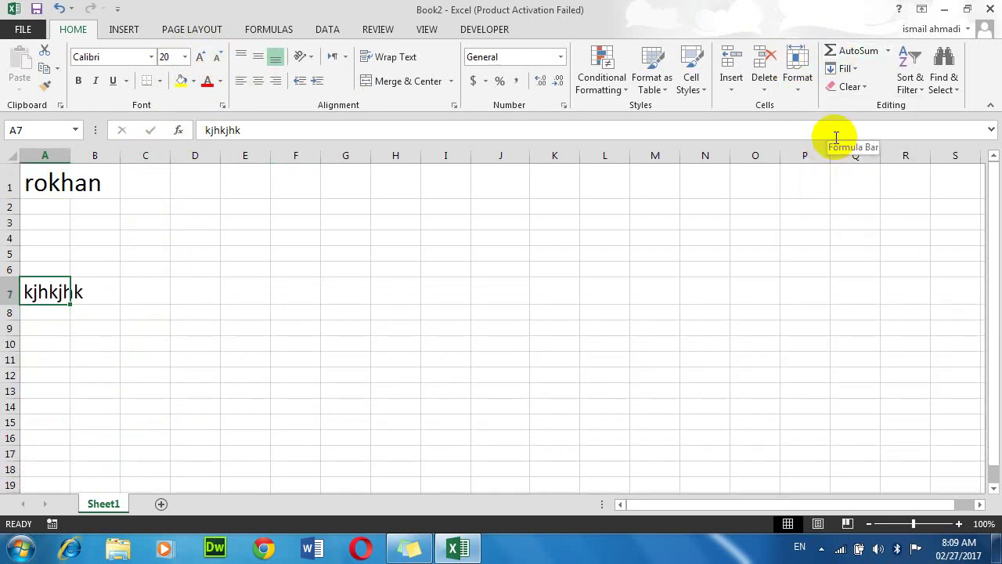
left_click(200, 57)
left_click(200, 57)
left_click(200, 57)
left_click(201, 57)
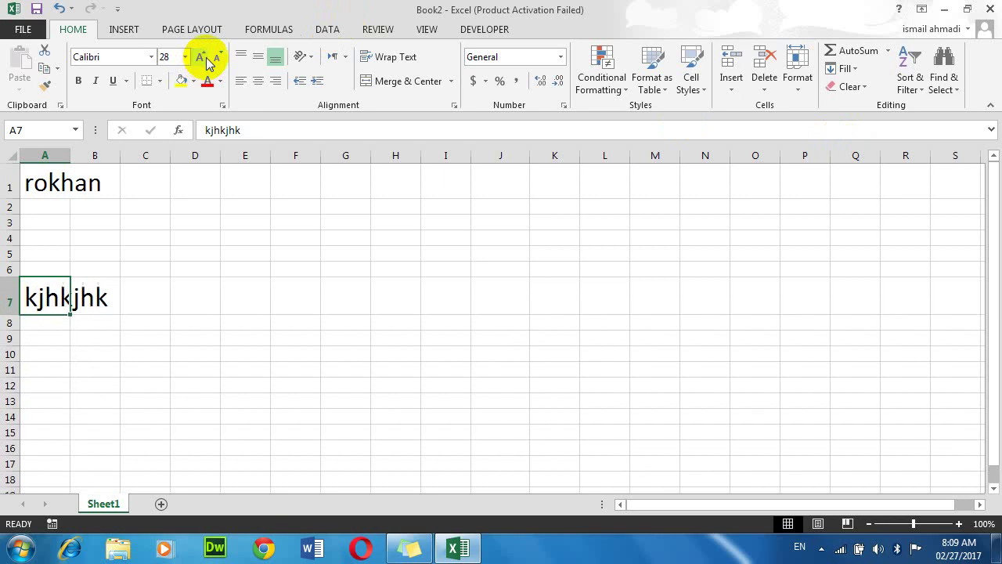
left_click(212, 60)
left_click(212, 59)
left_click(212, 60)
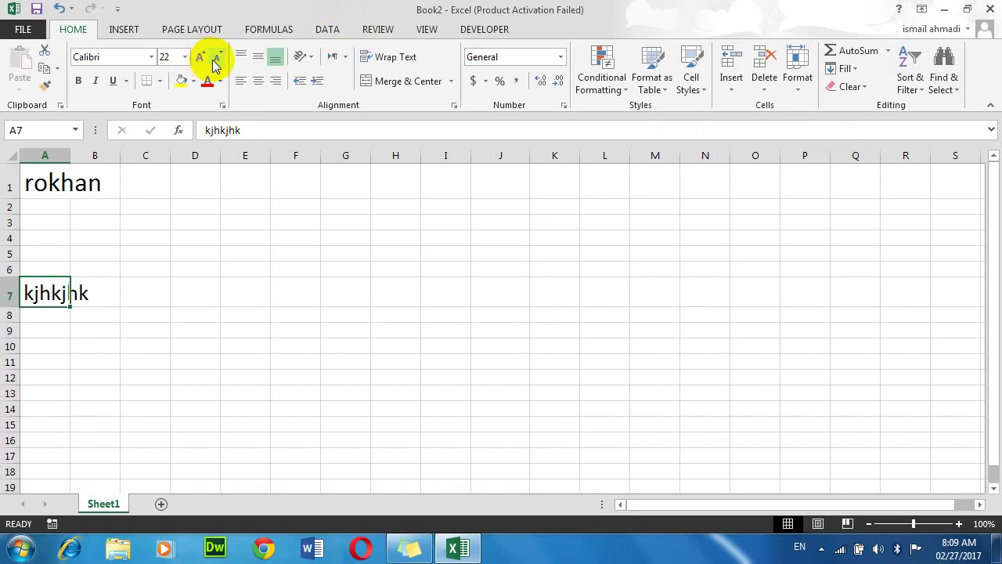
left_click(797, 84)
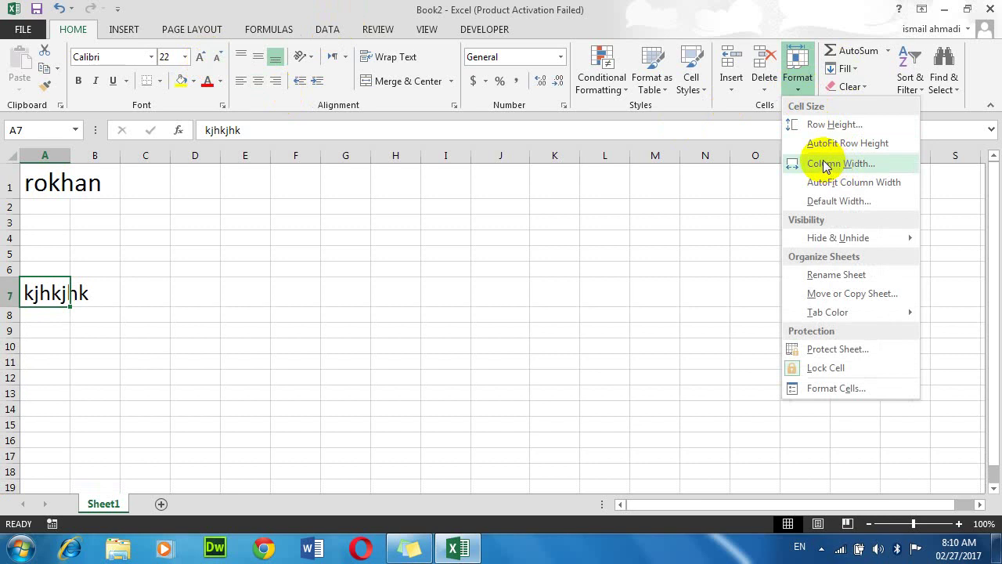
left_click(264, 333)
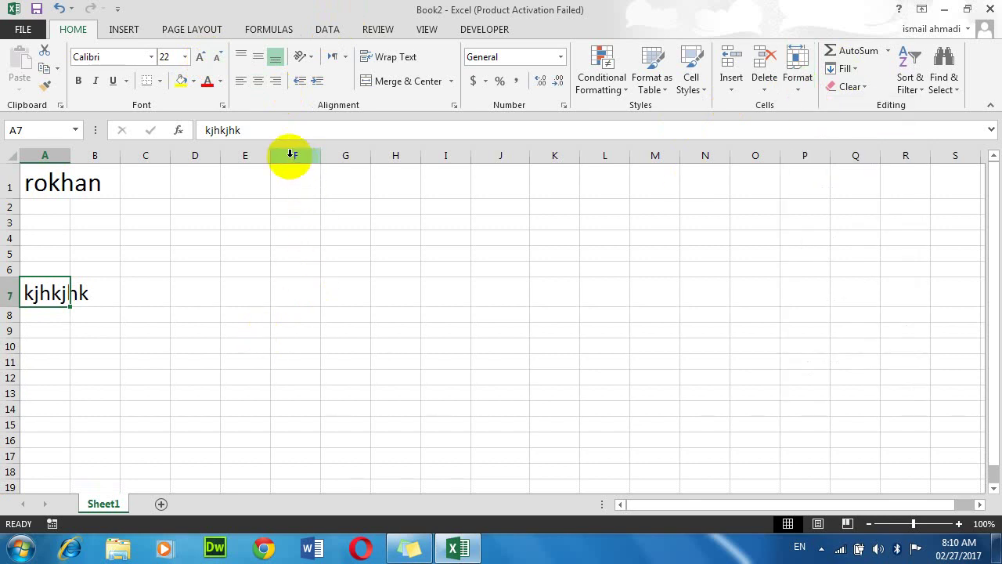
left_click(291, 154)
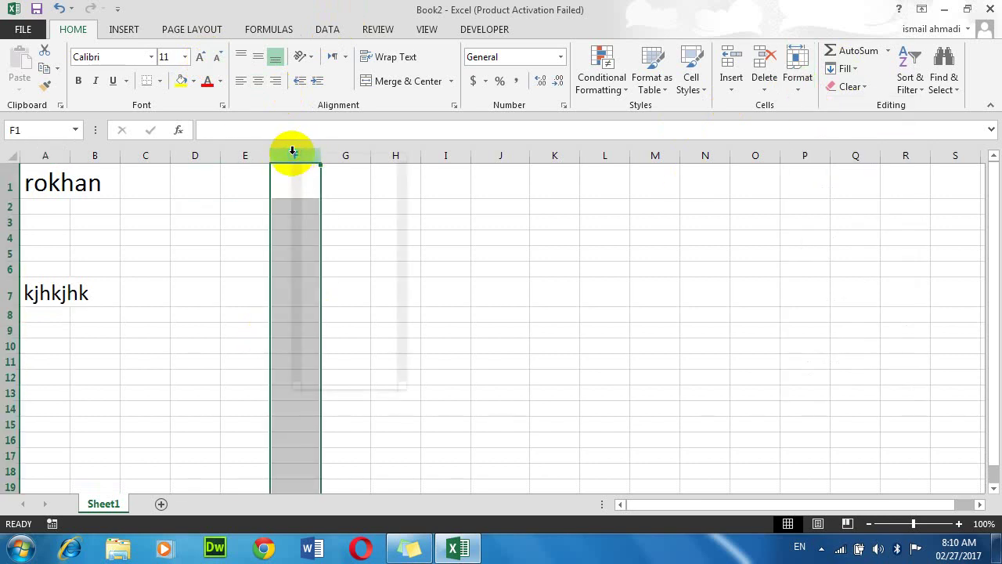
right_click(292, 151)
left_click(354, 341)
type("50")
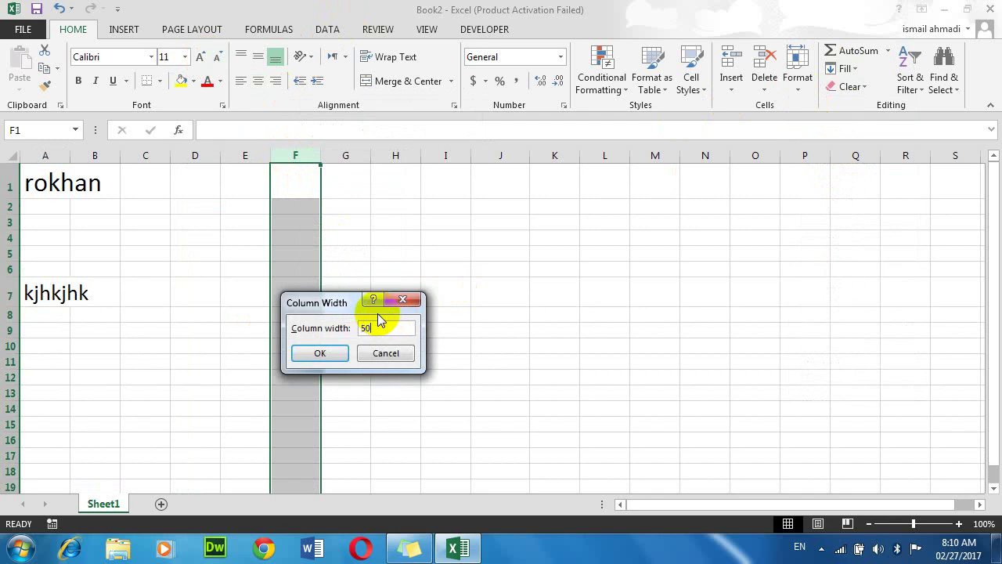
key("Return")
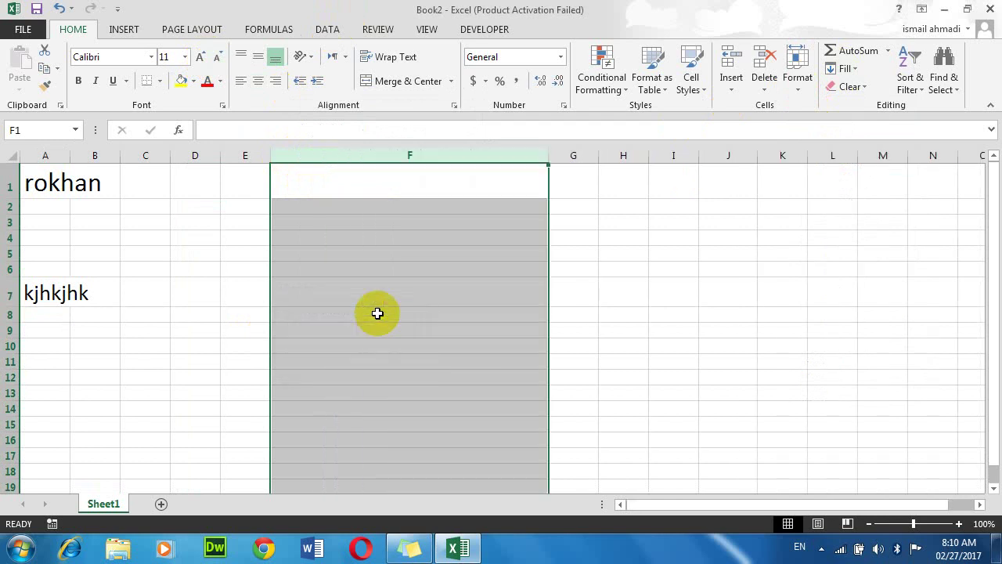
key("ctrl+z")
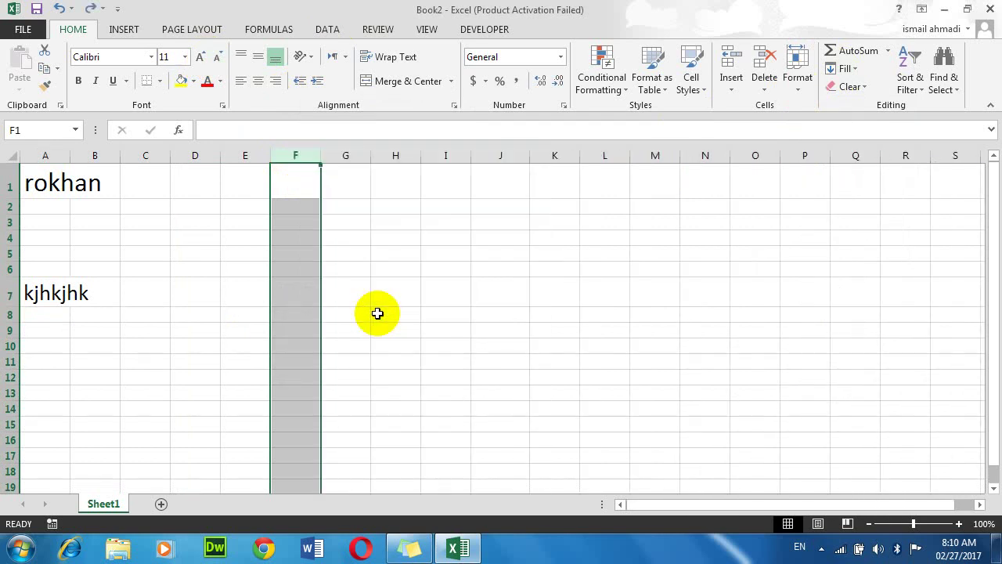
left_click(376, 290)
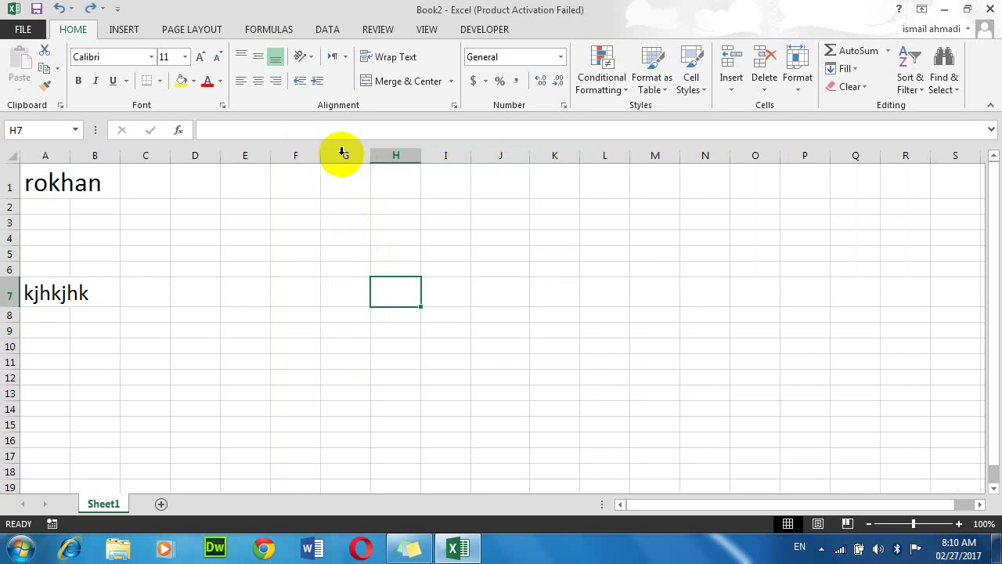
left_click(288, 152)
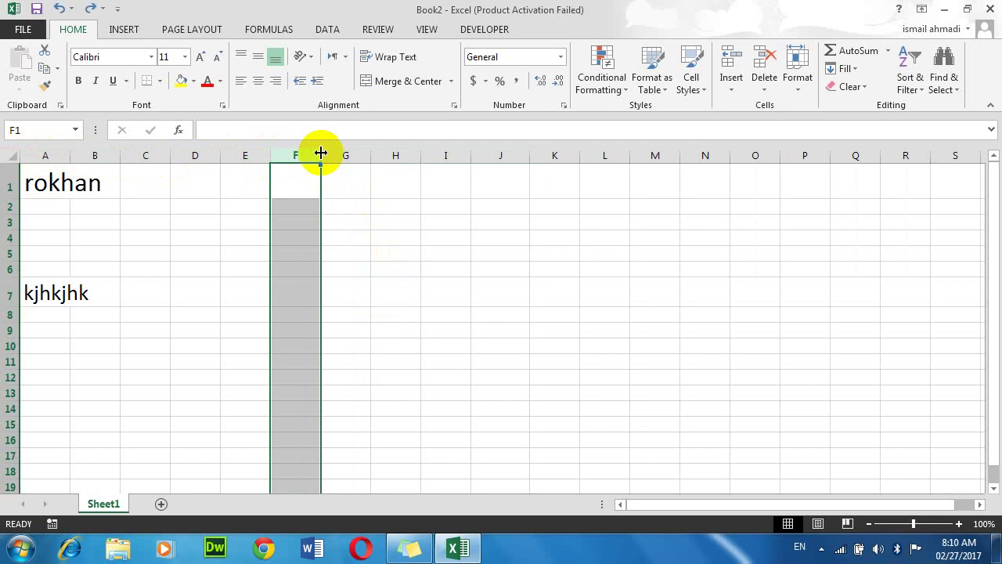
Widen column F to about 55.86, then set its width back to 8.43 in Column Width.
left_click_drag(320, 153, 580, 158)
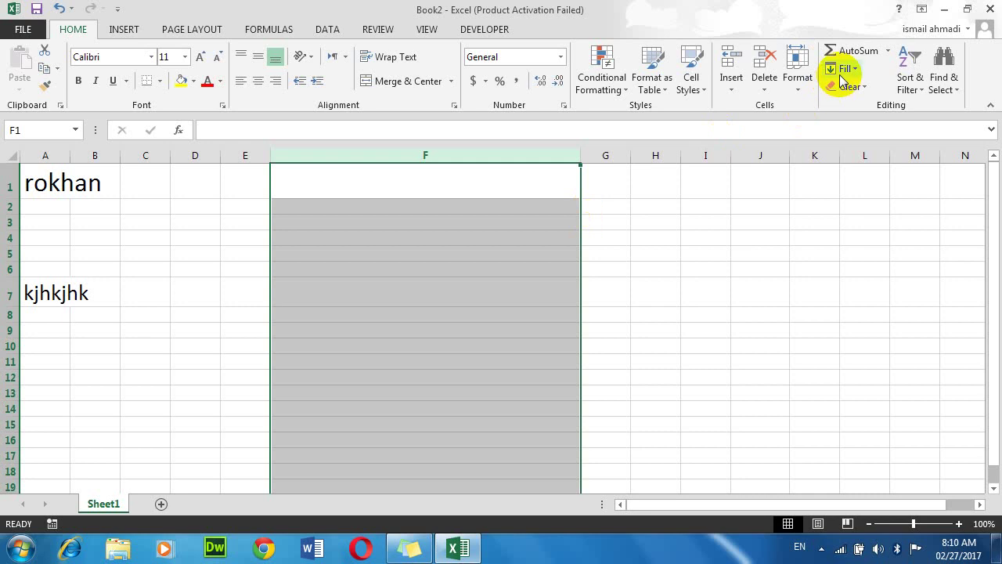
left_click(797, 83)
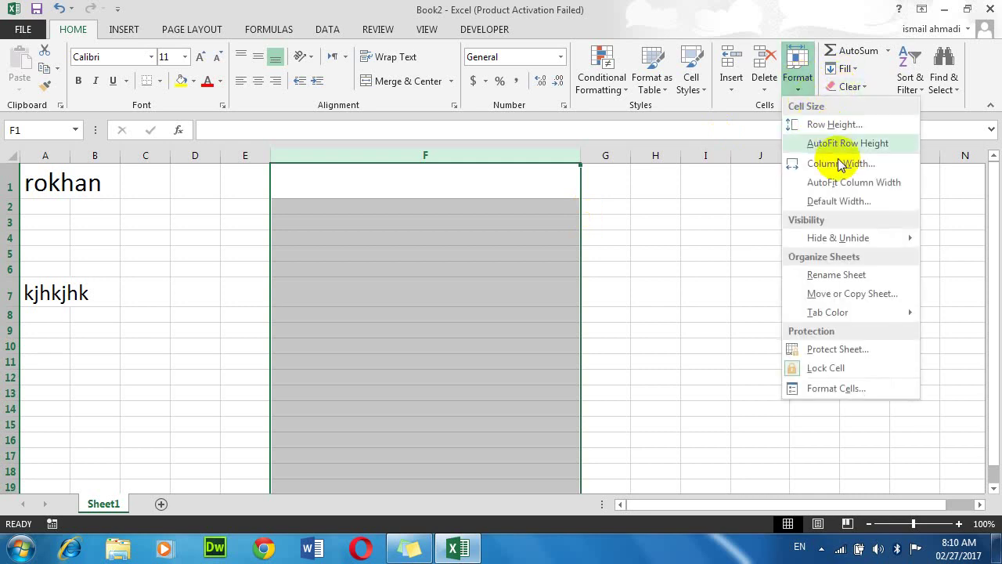
left_click(832, 165)
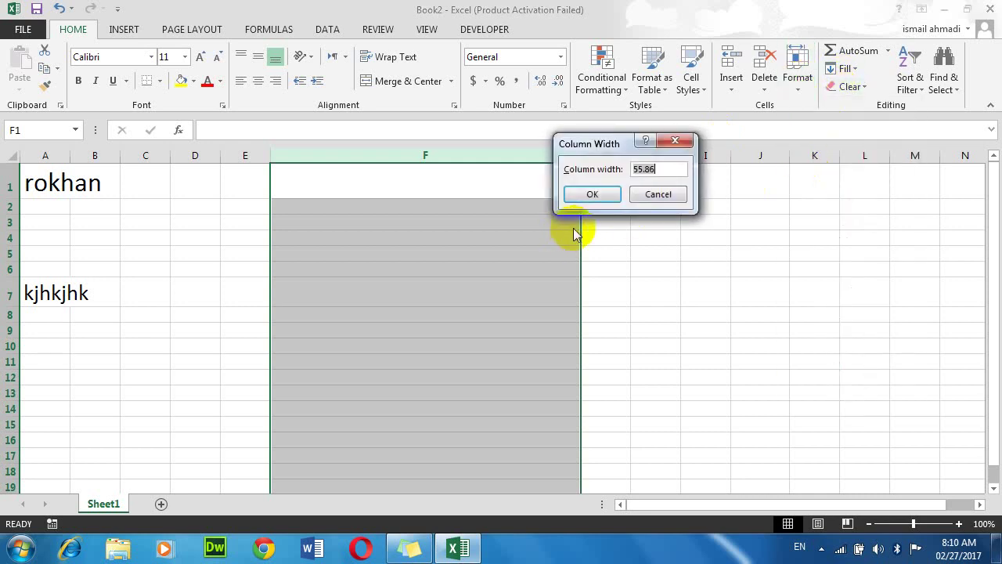
double_click(655, 168)
type("8.43")
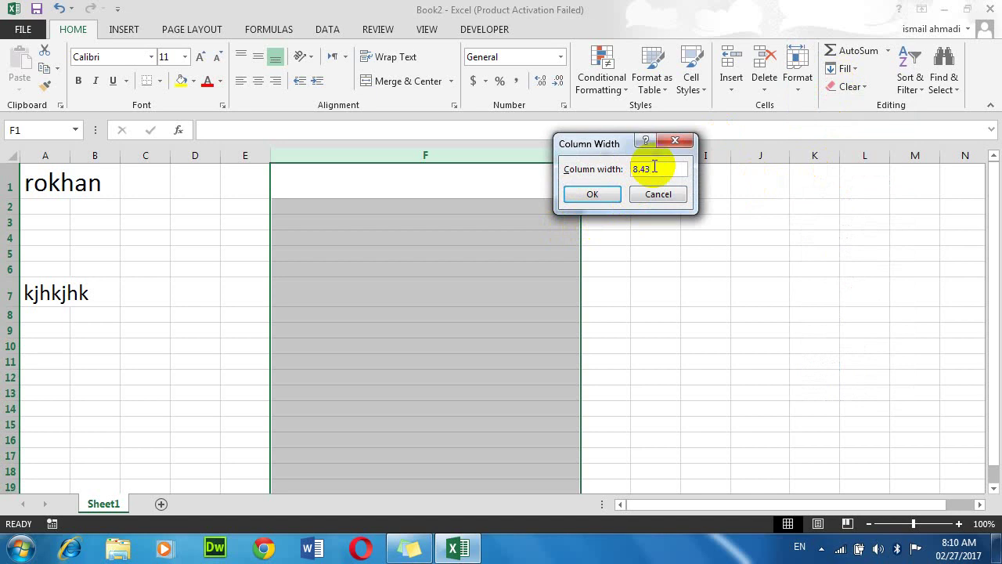
key("Return")
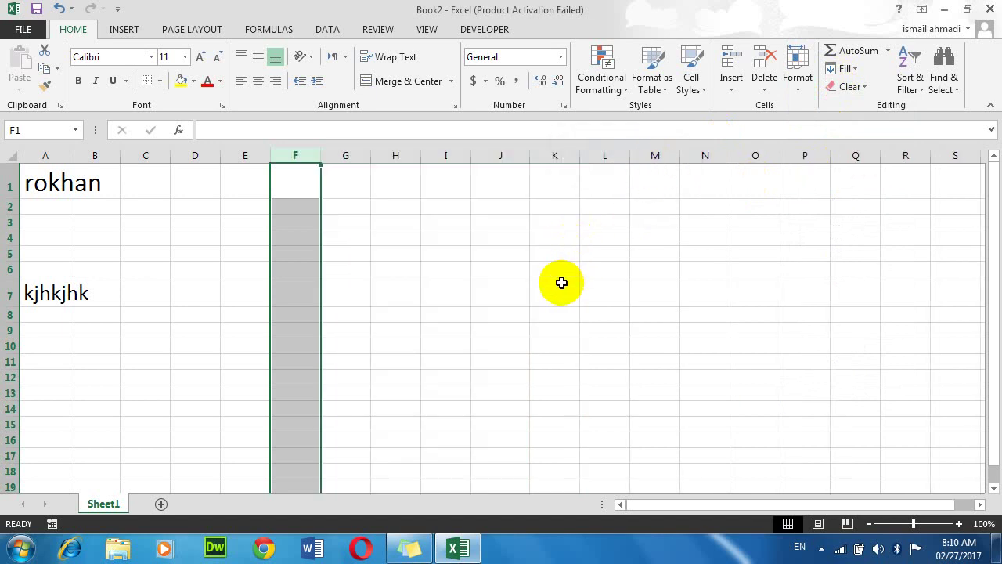
left_click(555, 314)
Widen column F and enter the text ghfhgfhgfghfghjhgjh in cell F1.
left_click(283, 183)
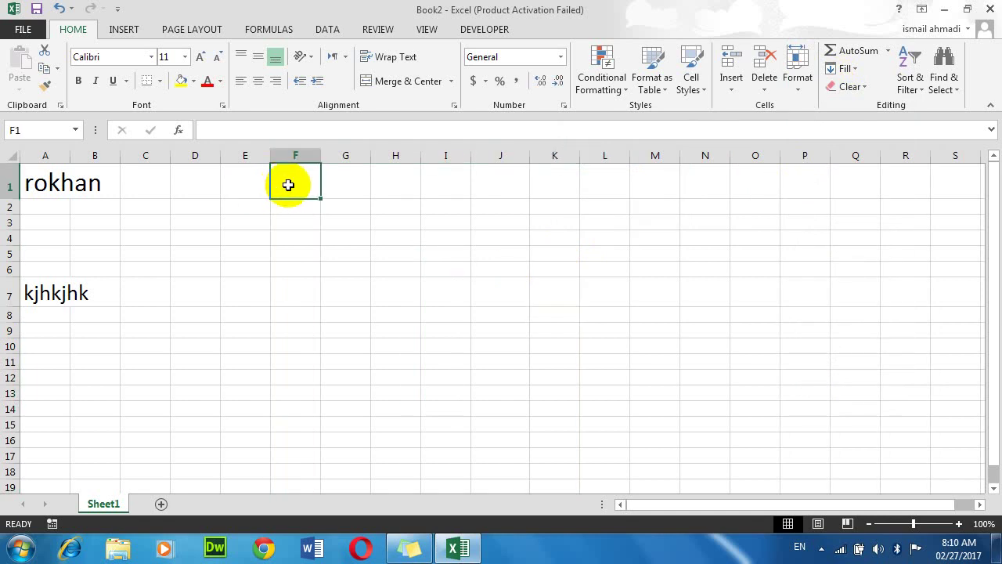
left_click(796, 82)
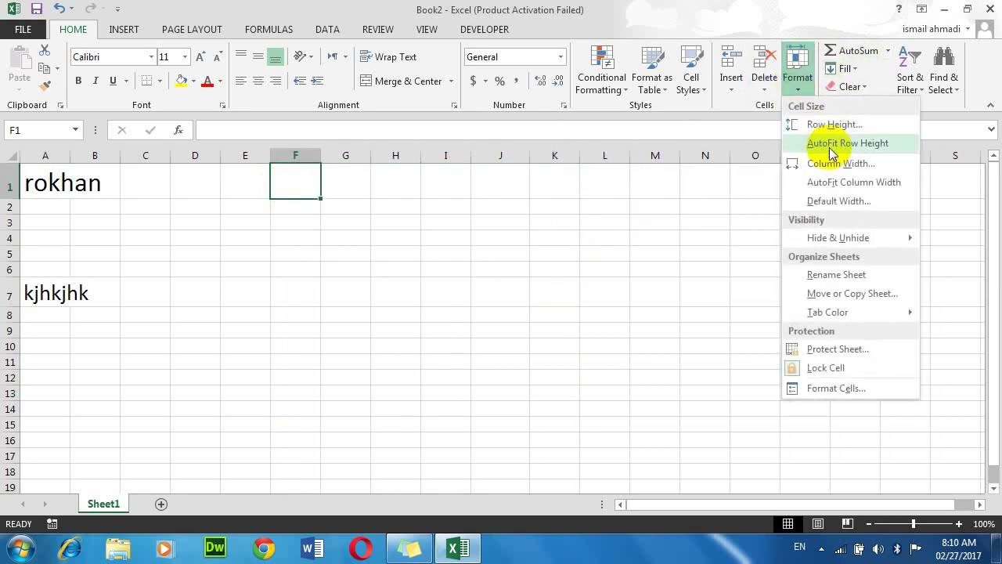
left_click(501, 228)
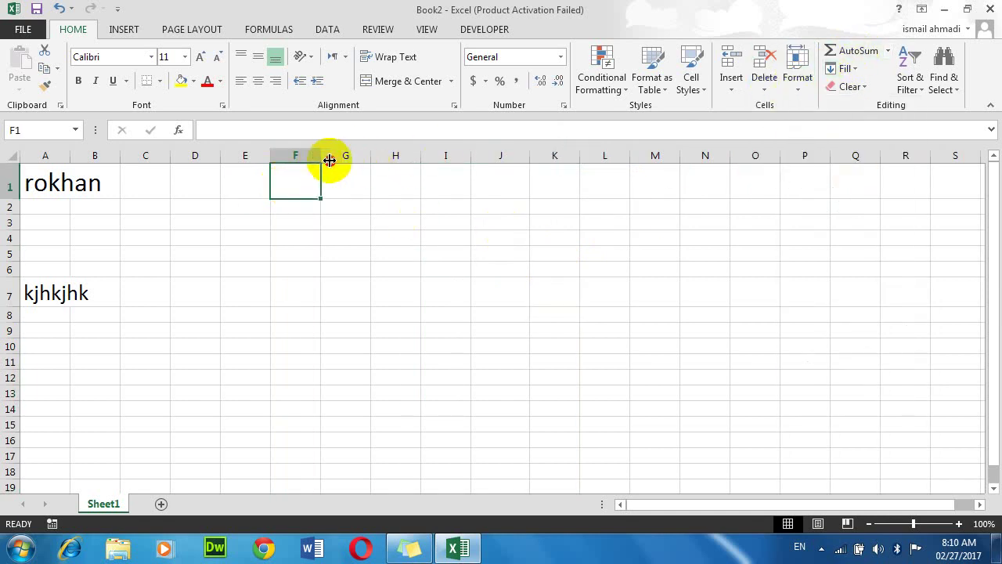
left_click_drag(321, 155, 489, 174)
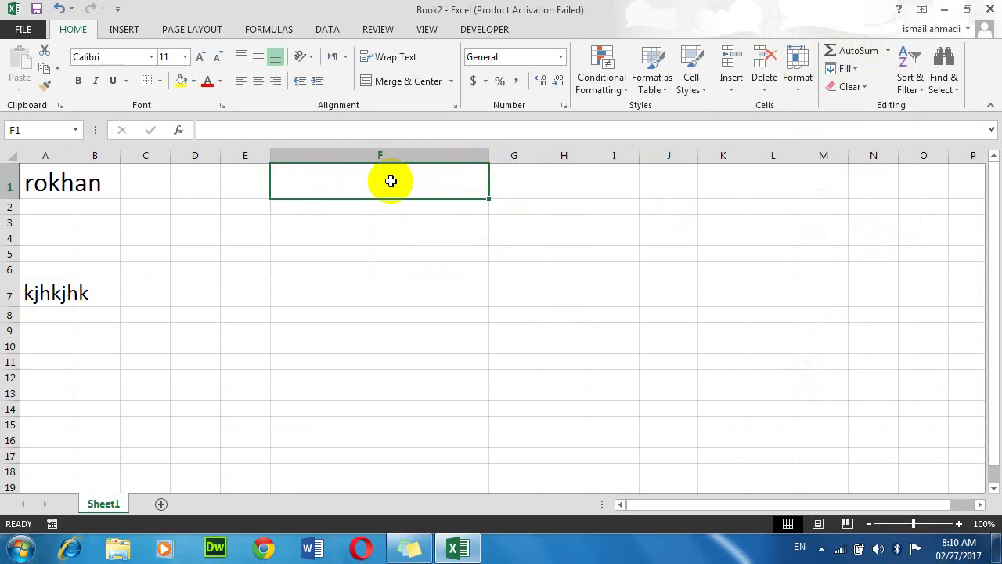
type("ghfhgfhgfghfghjhgjh")
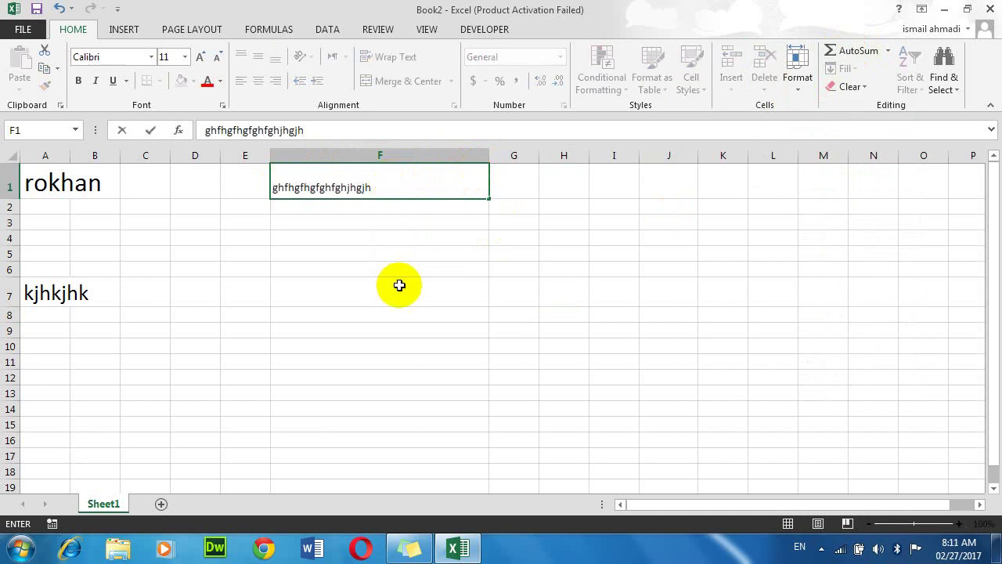
left_click(398, 284)
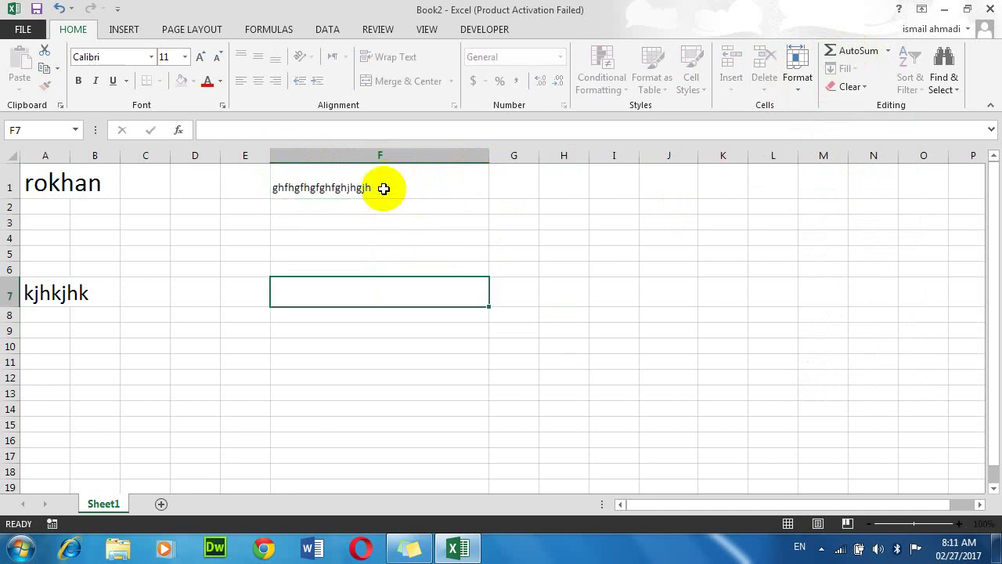
left_click(384, 188)
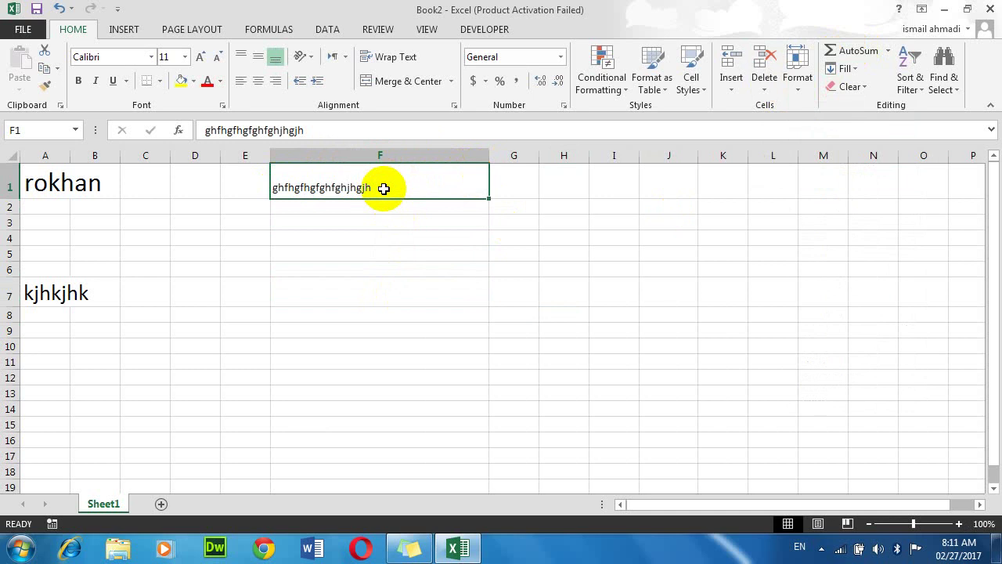
AutoFit column F's width to the text in F1.
left_click(799, 85)
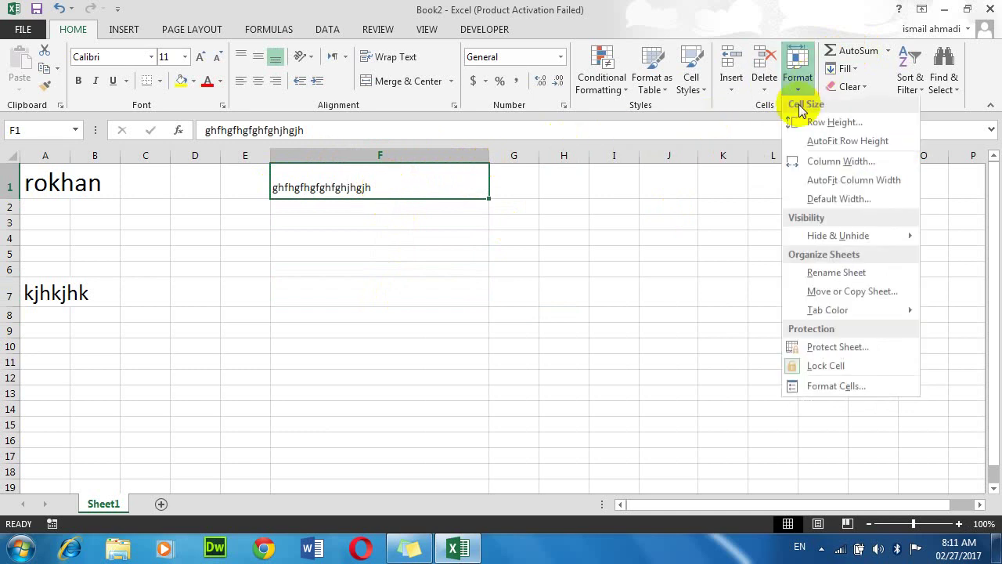
left_click(842, 163)
key("Escape")
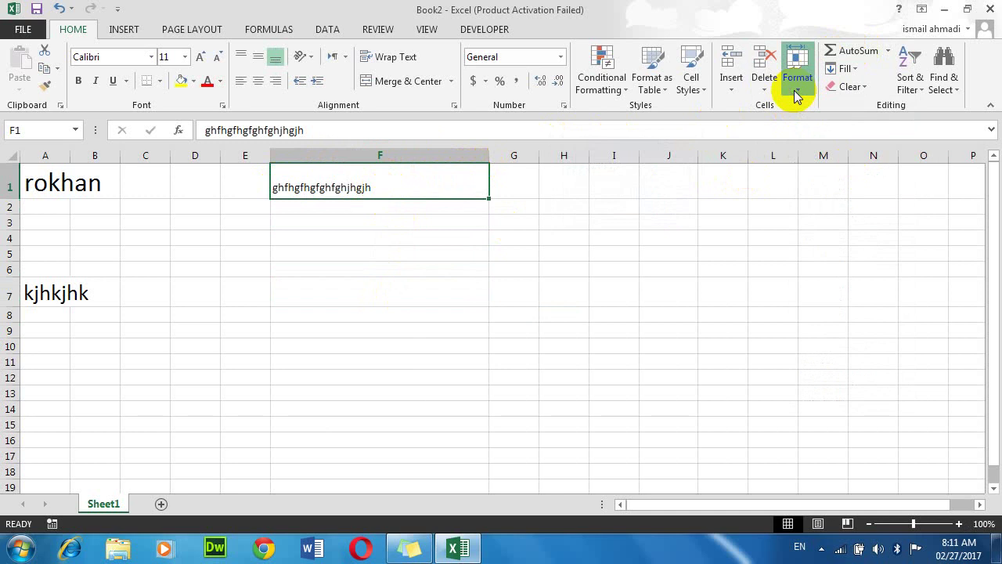
left_click(796, 94)
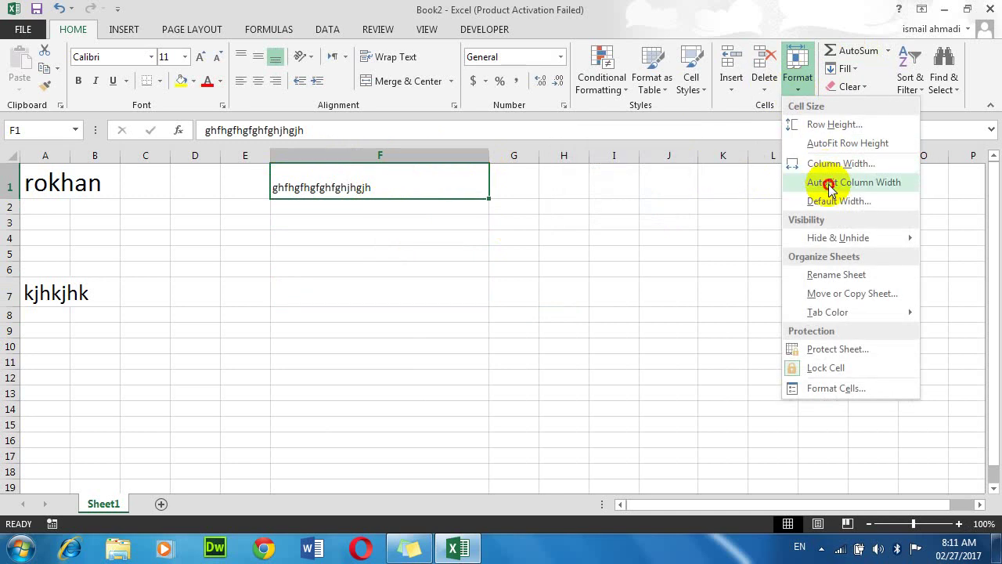
left_click(829, 186)
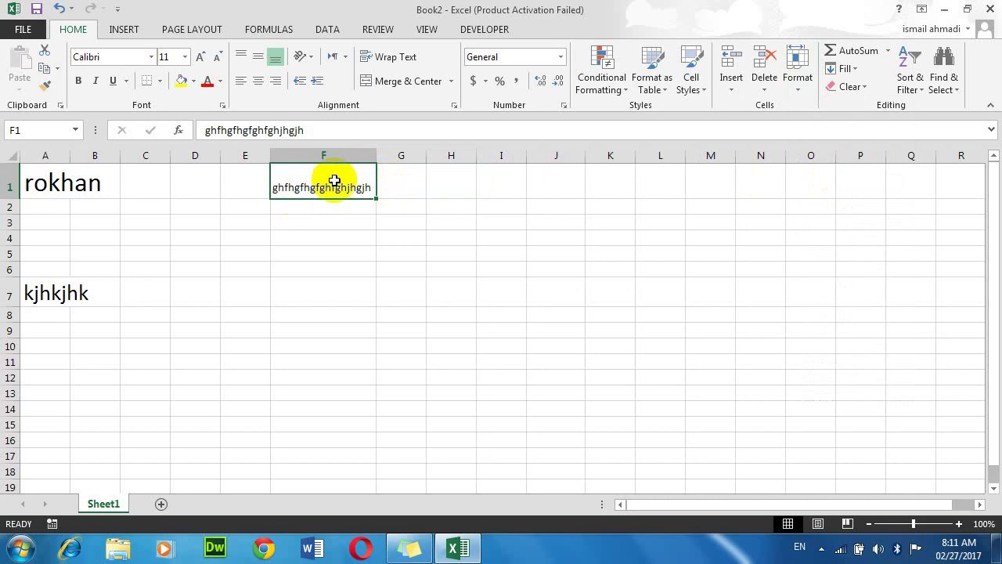
left_click(797, 80)
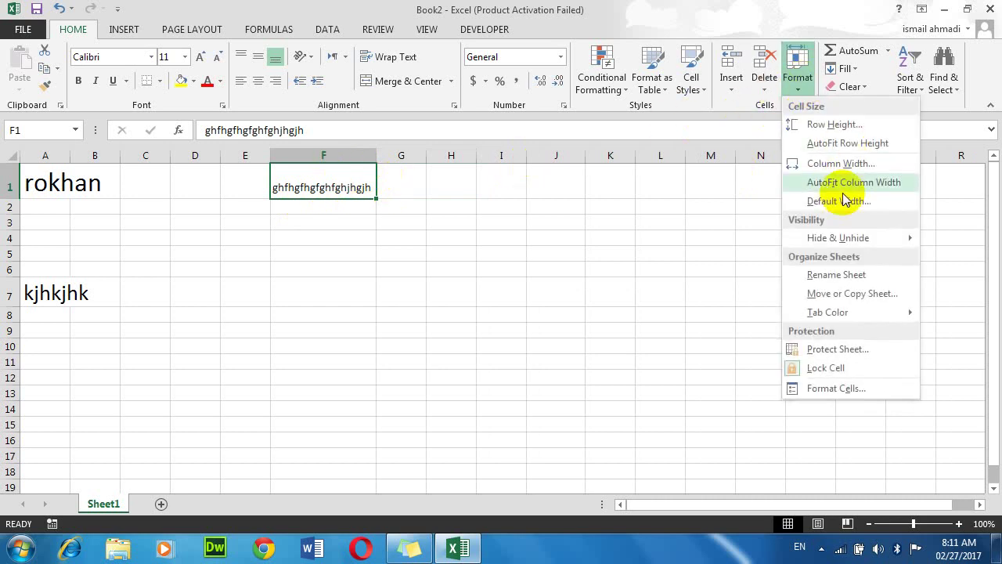
left_click(313, 499)
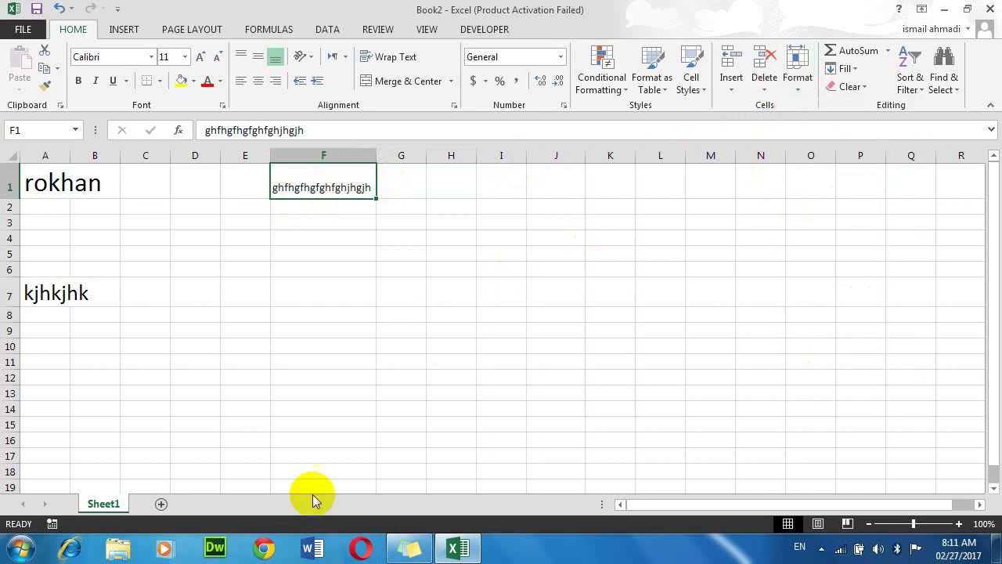
Add Sheet9 and set its default column width to 15, then to 50.
left_click(162, 503)
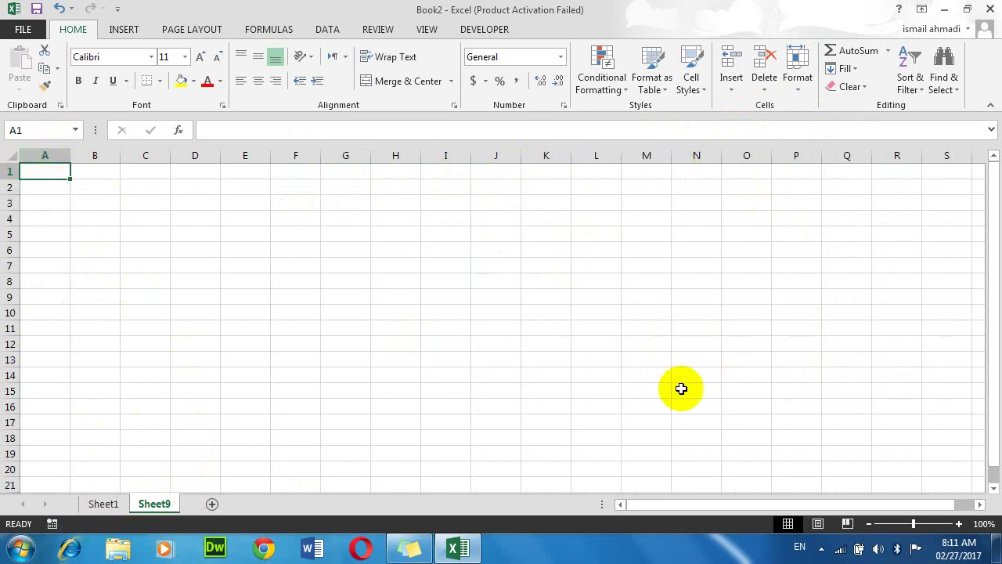
left_click(800, 89)
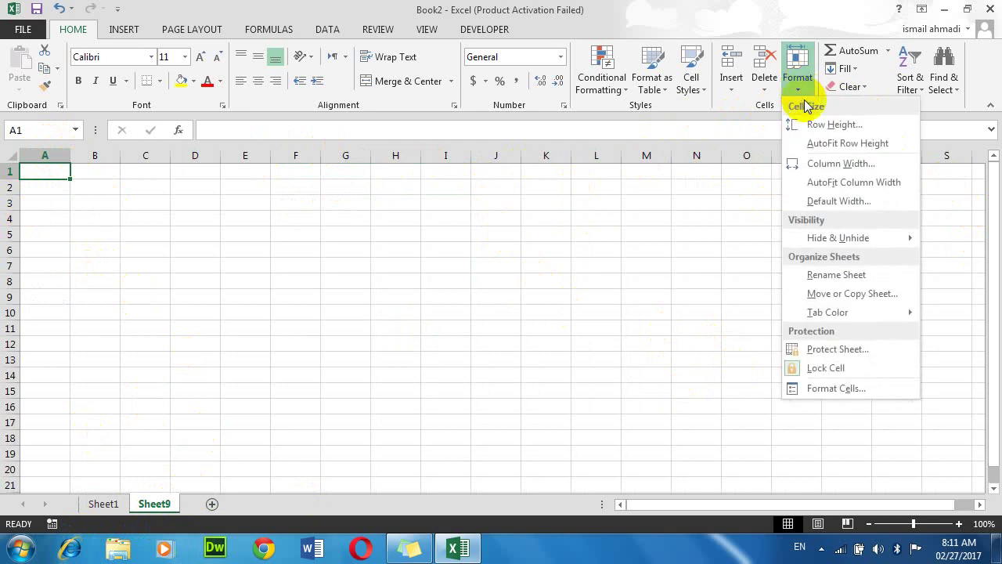
left_click(830, 202)
type("15")
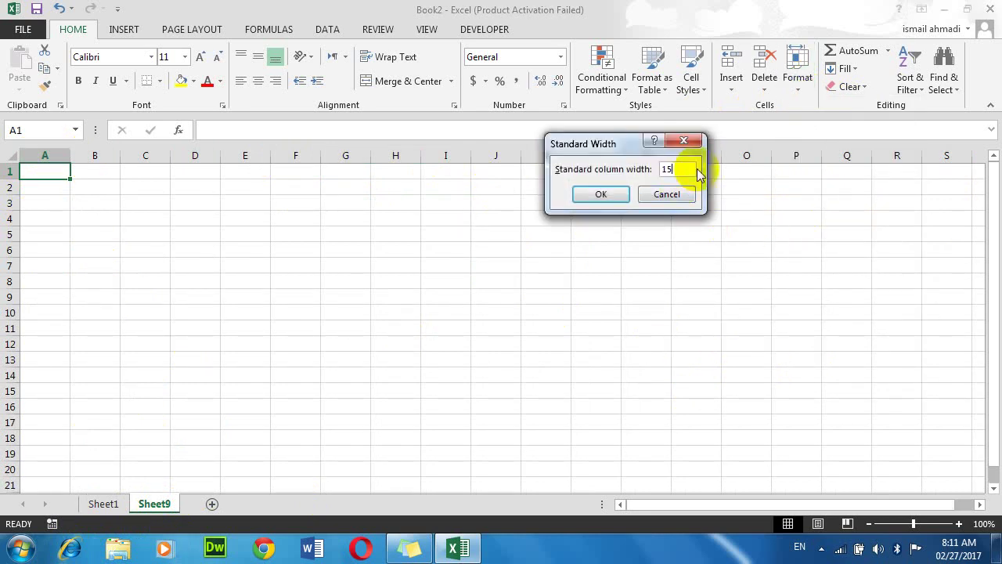
key("Return")
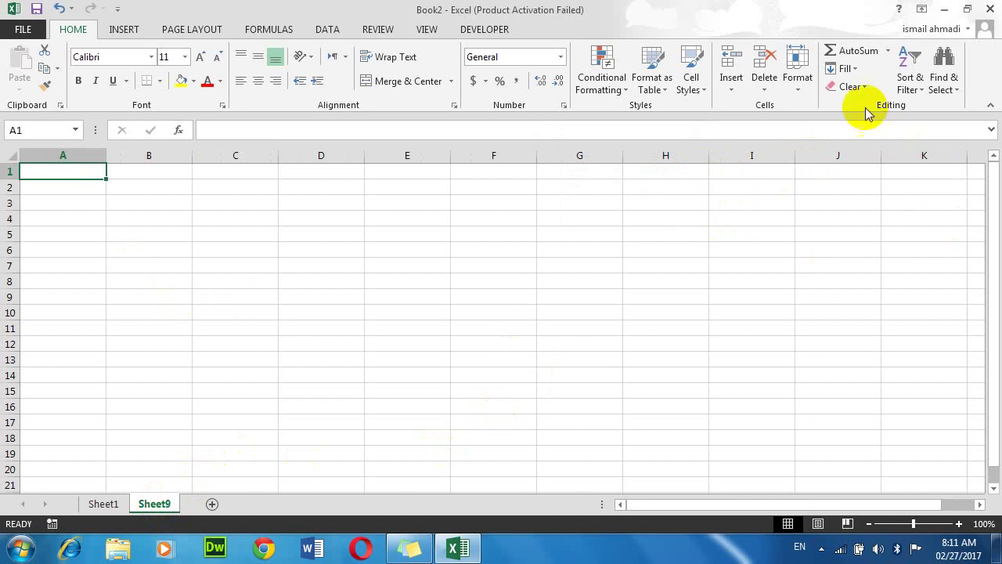
left_click(798, 82)
left_click(812, 200)
type("50")
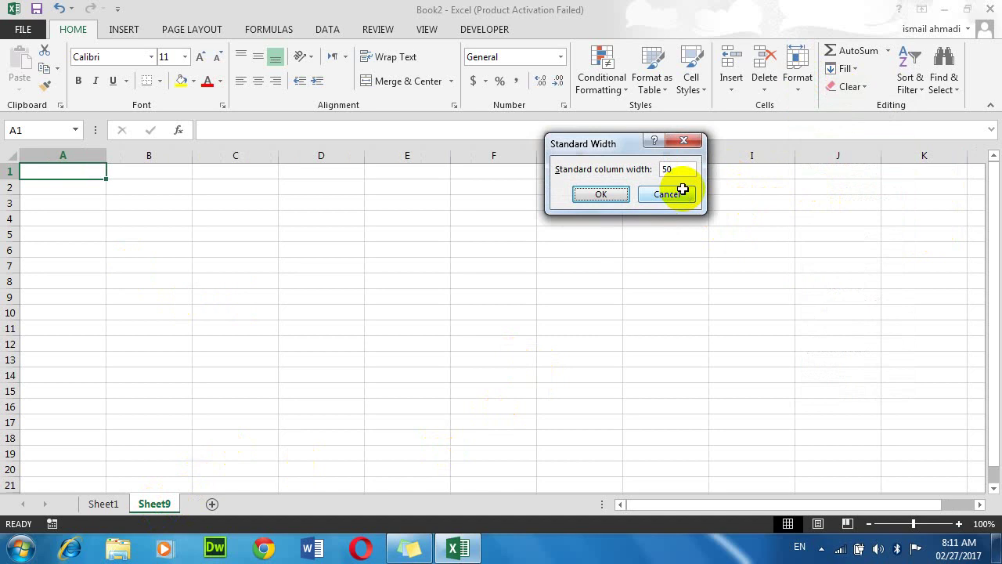
key("Return")
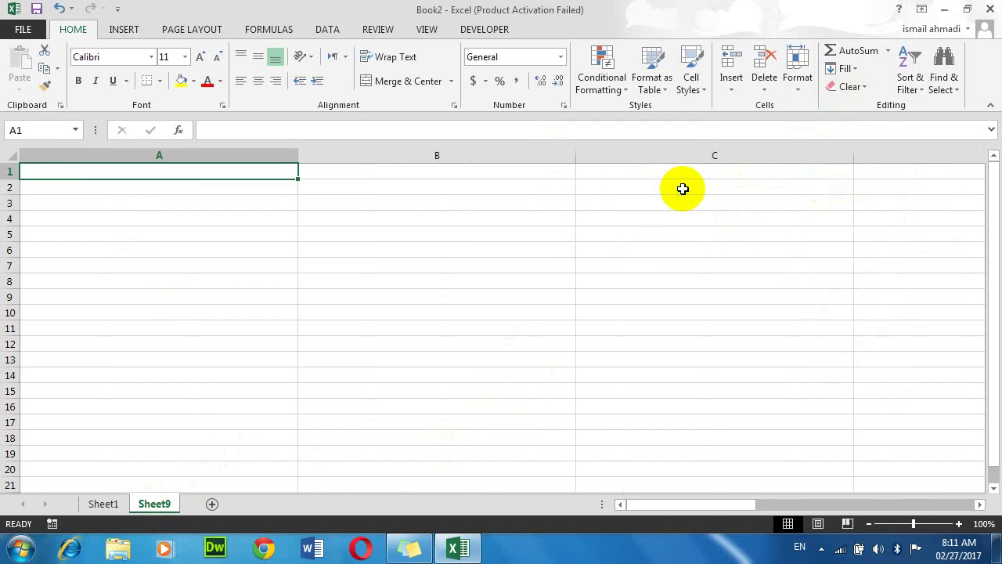
Jump to column XFD and back, then reset Sheet9's default column width to 8.43.
left_click(532, 261)
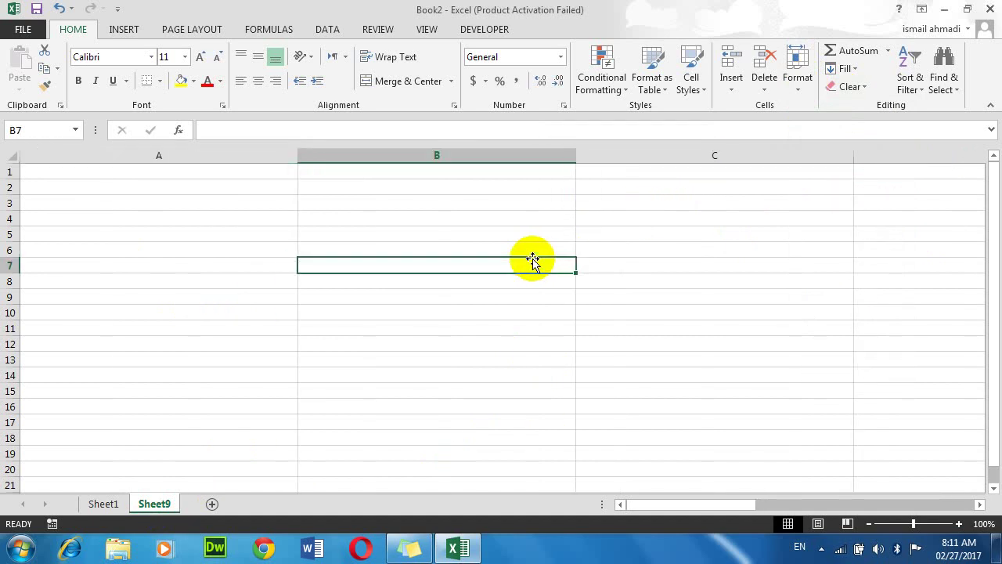
key("ctrl+Right")
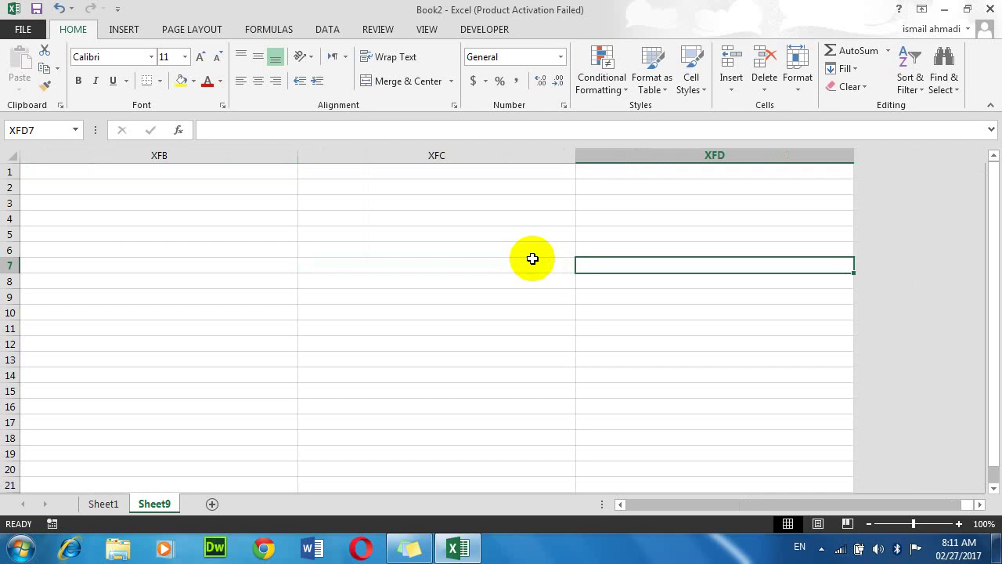
key("ctrl+Left")
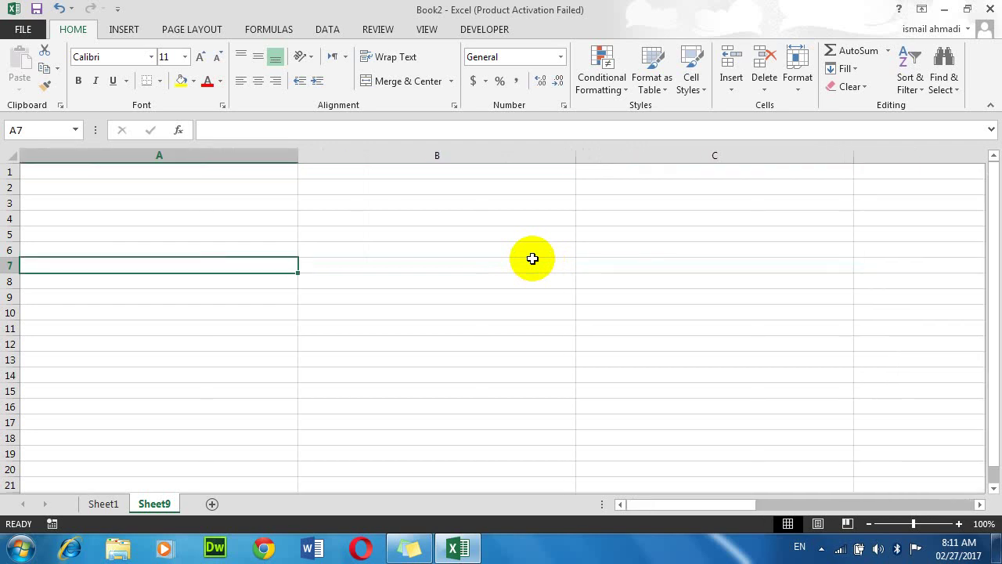
left_click(207, 232)
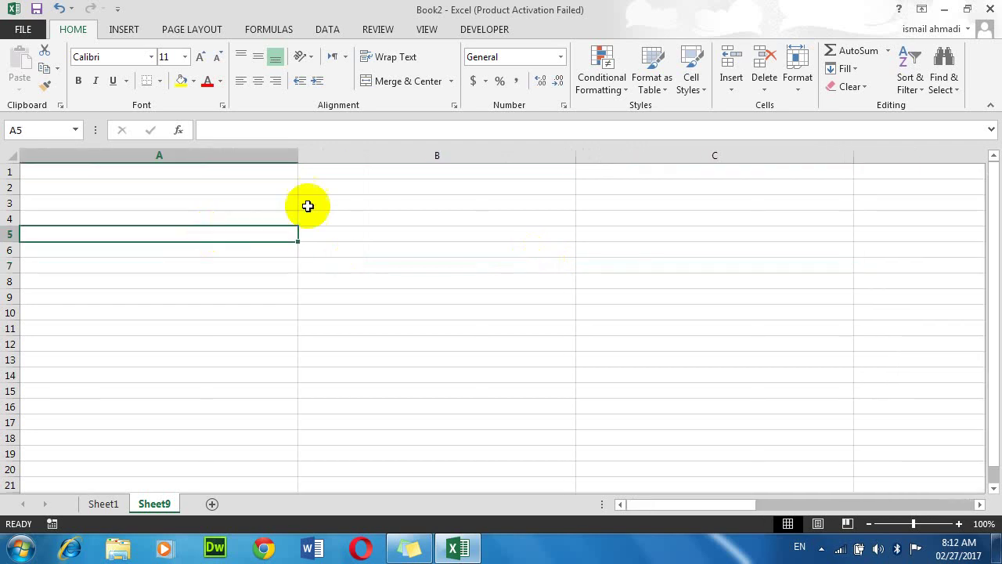
left_click(798, 86)
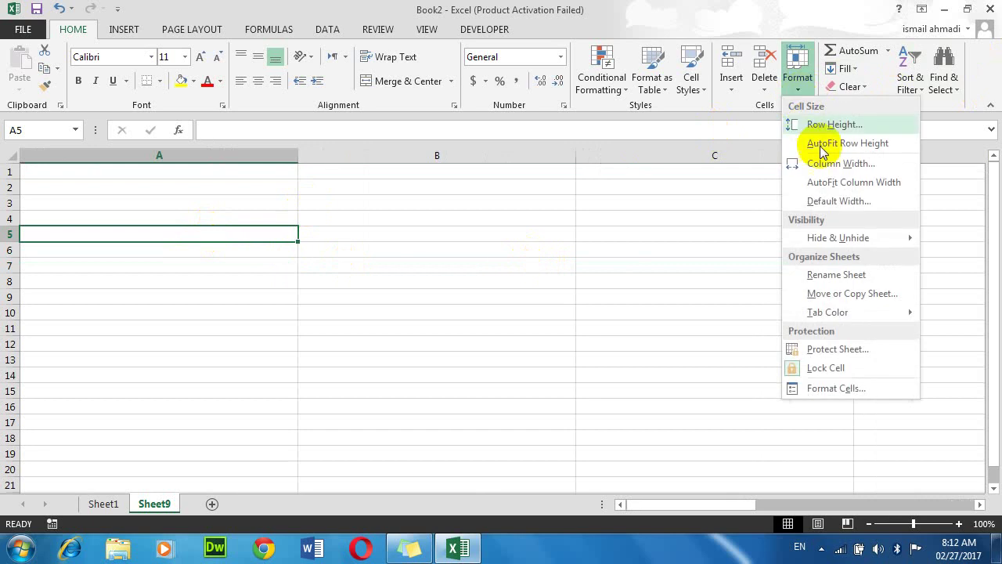
left_click(826, 202)
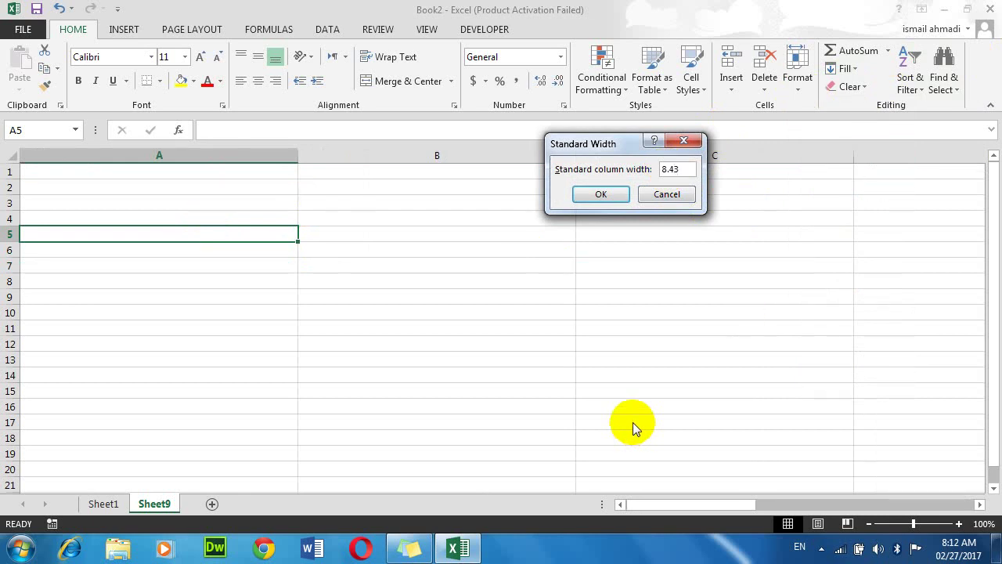
key("Return")
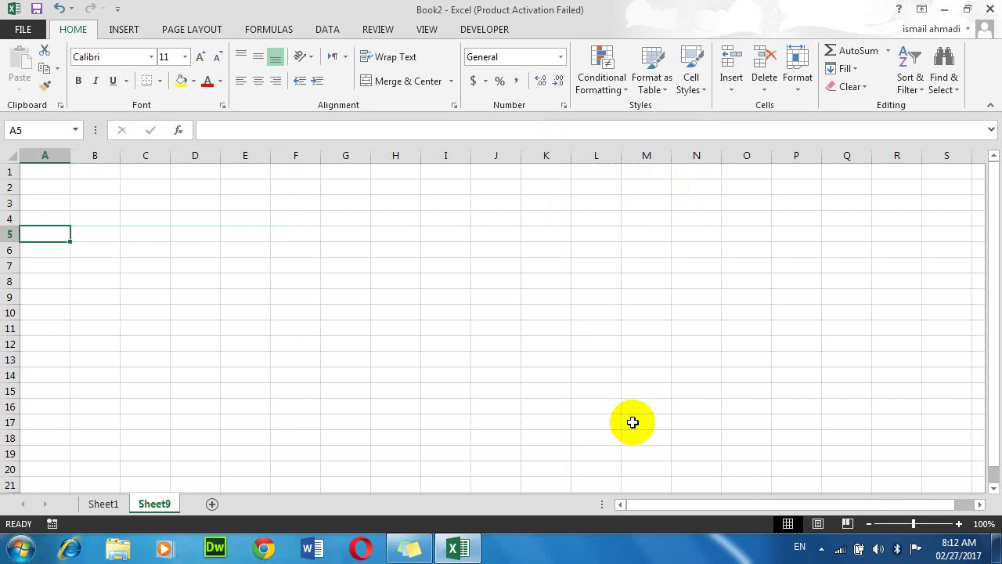
Try widening the columns from A and narrowing column S, undoing each change.
left_click(792, 86)
left_click(523, 227)
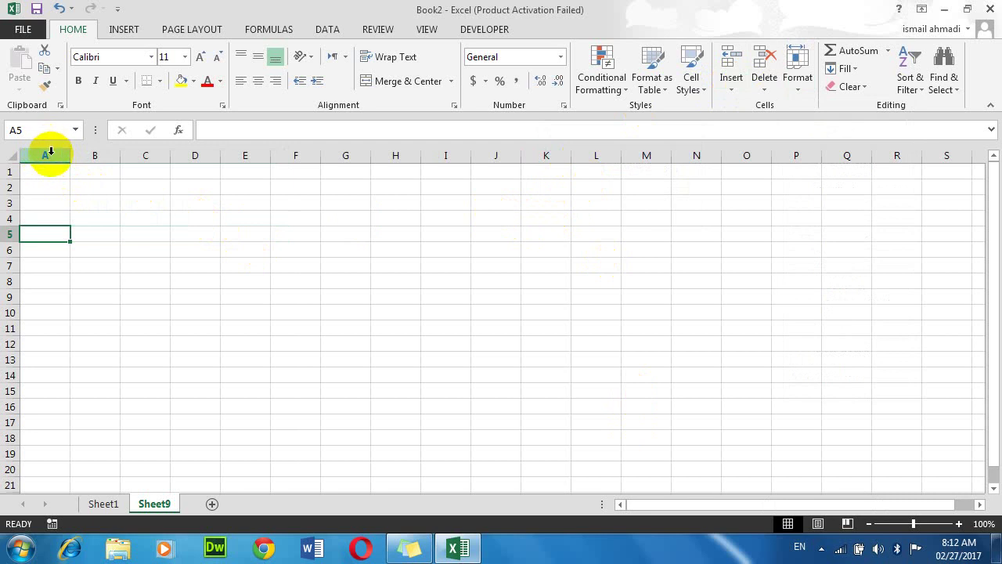
left_click(51, 154)
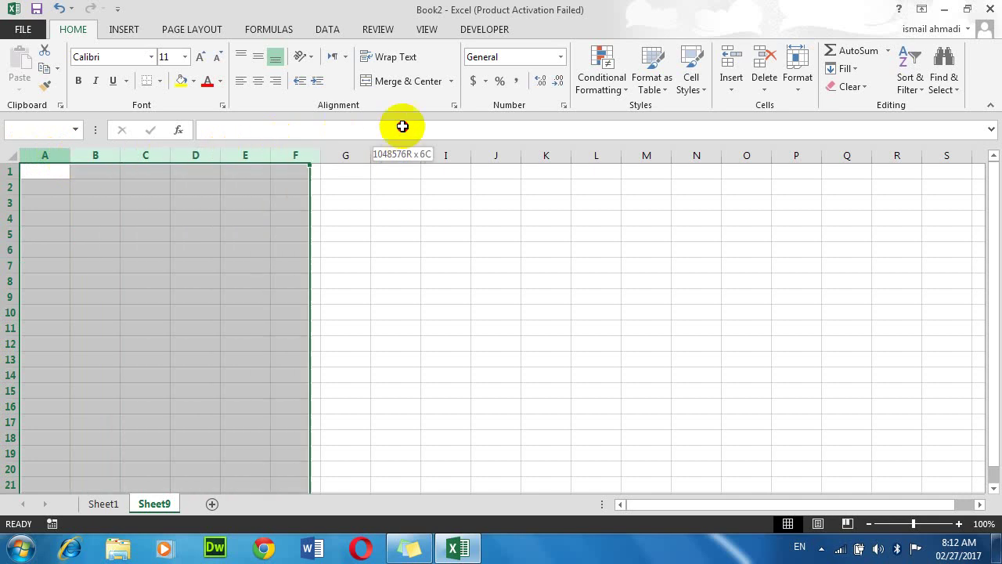
mouse_move(51, 155)
left_mouse_down()
mouse_move(829, 167)
mouse_move(930, 152)
mouse_move(889, 193)
mouse_move(888, 217)
left_mouse_up()
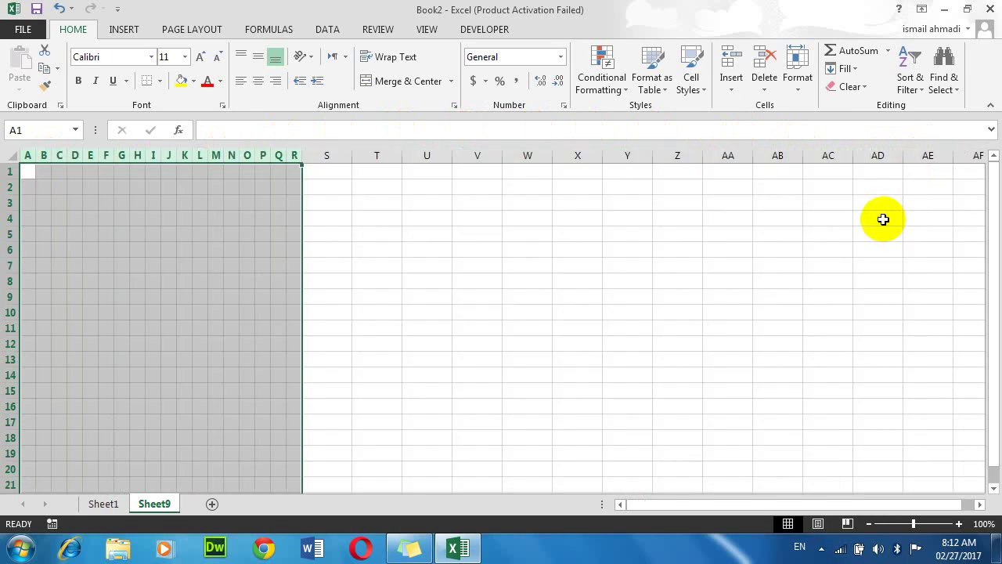
key("ctrl+z")
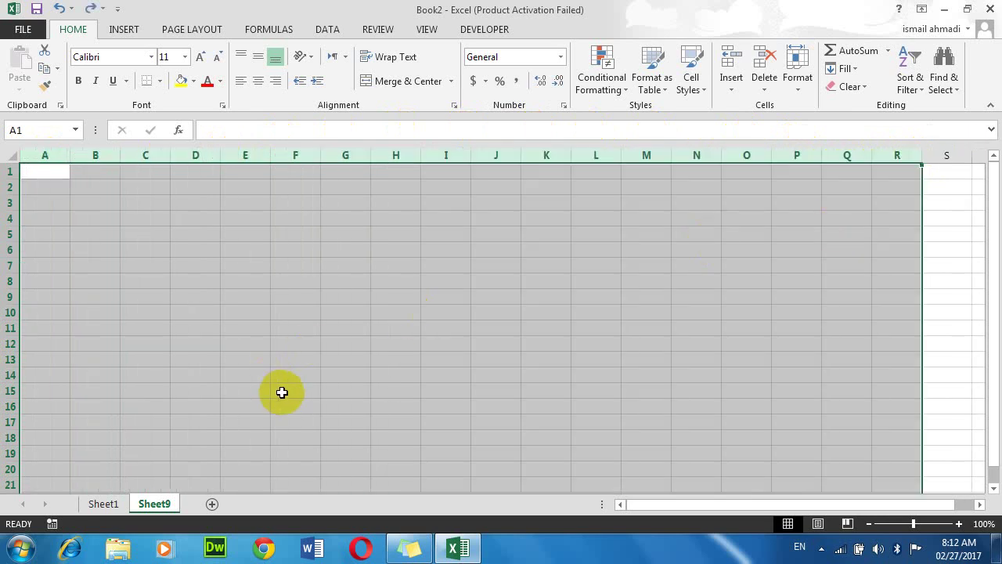
left_click(195, 358)
left_click_drag(51, 171, 961, 311)
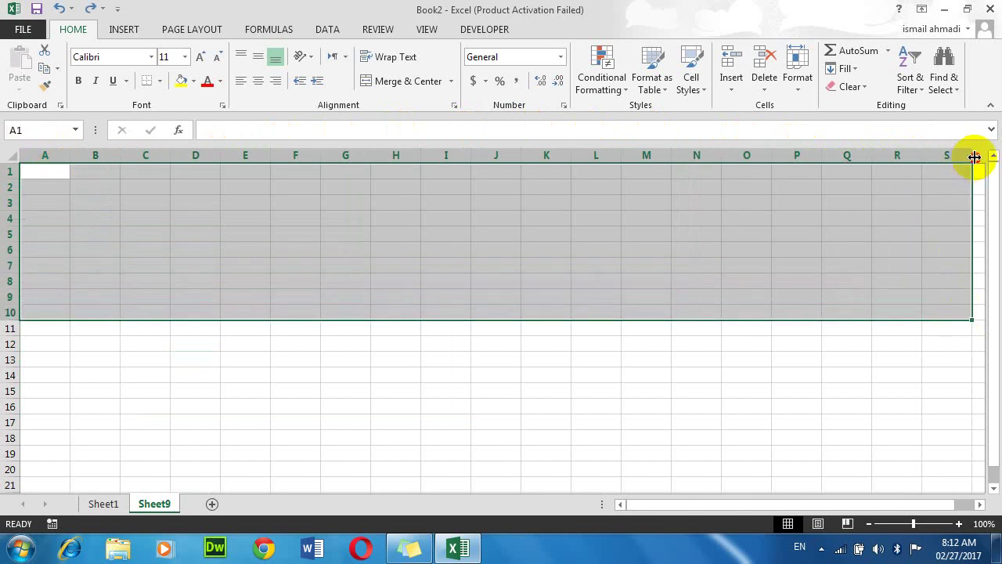
left_click_drag(964, 166, 941, 211)
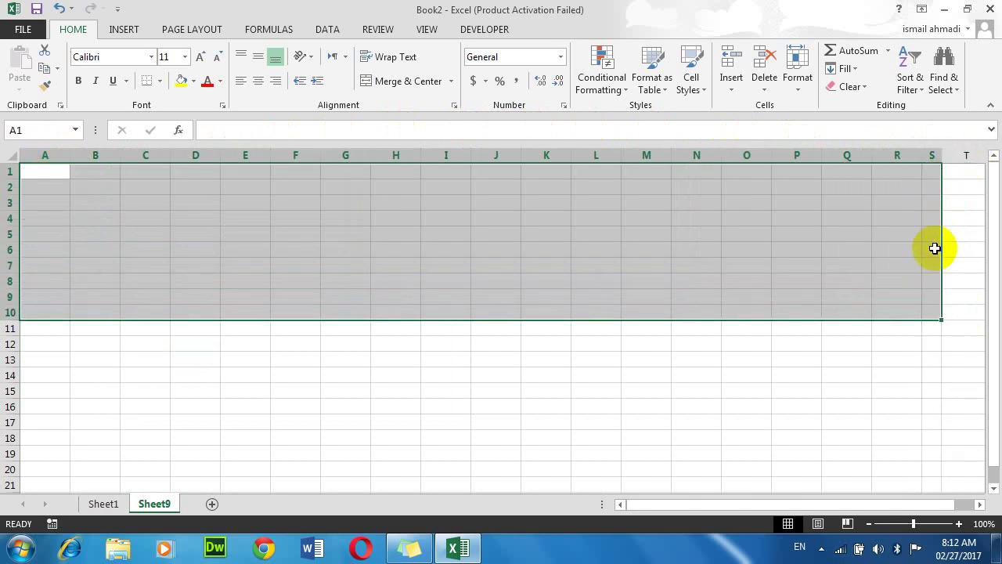
key("ctrl+z")
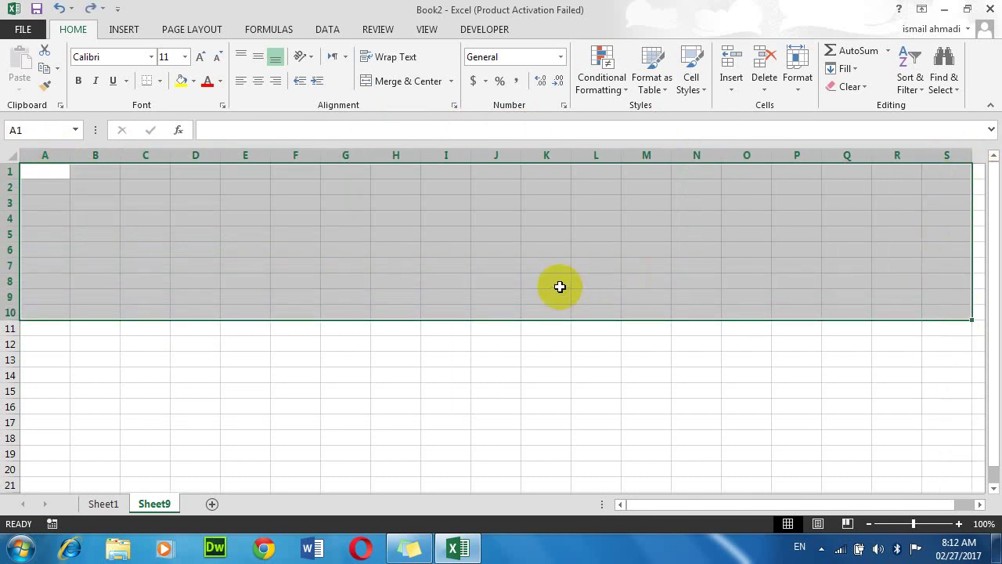
left_click(556, 283)
Try narrowing columns A–S and enlarging rows 1–10, undoing the row height change.
left_click_drag(49, 155, 957, 149)
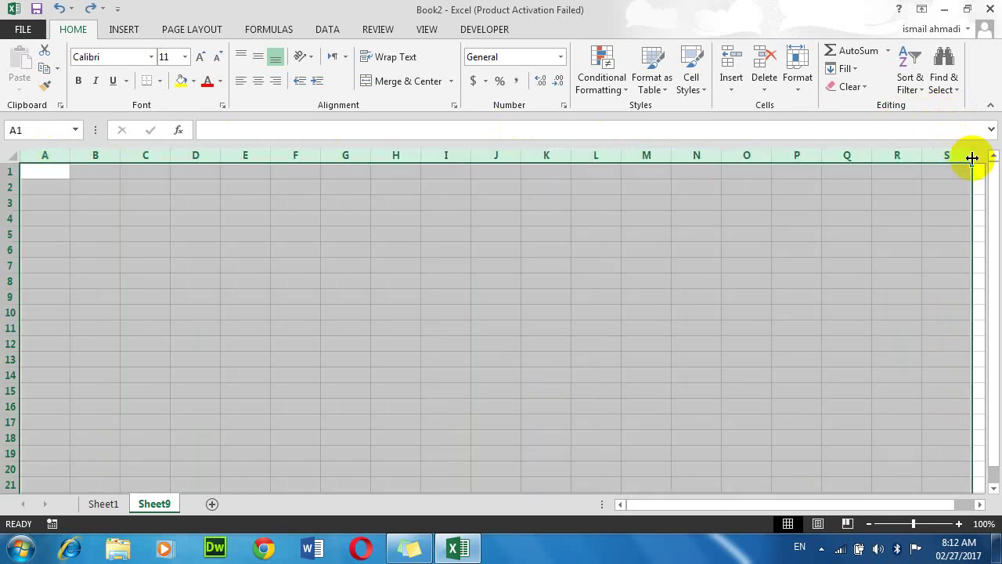
left_click_drag(971, 158, 930, 194)
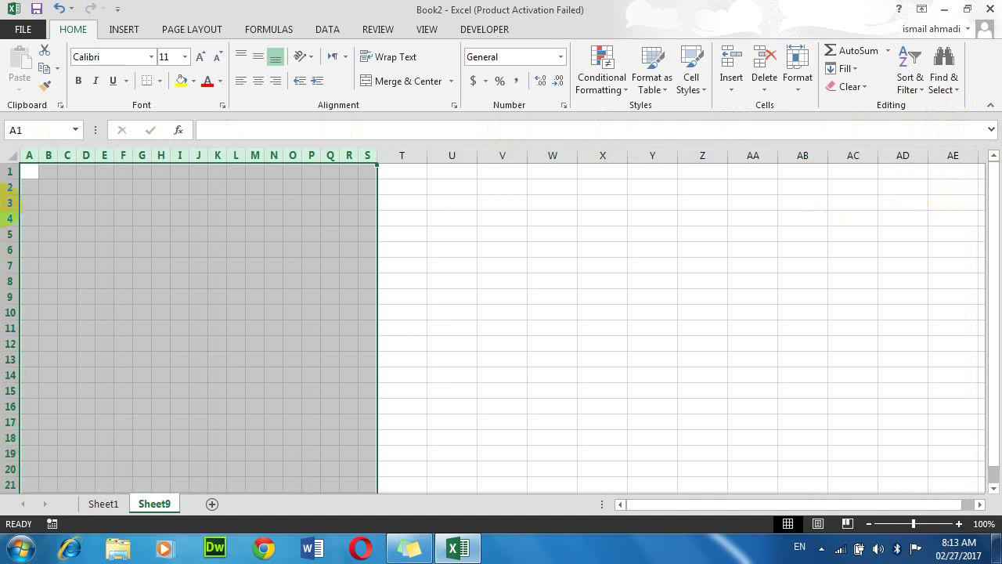
left_click(64, 201)
mouse_move(8, 171)
left_mouse_down()
mouse_move(25, 285)
mouse_move(14, 277)
left_mouse_up()
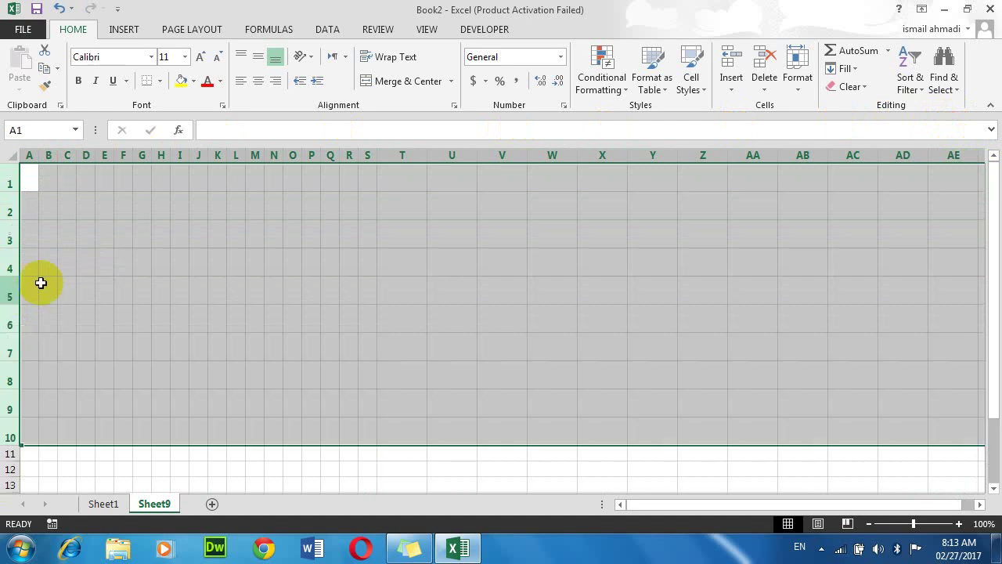
left_click(366, 300)
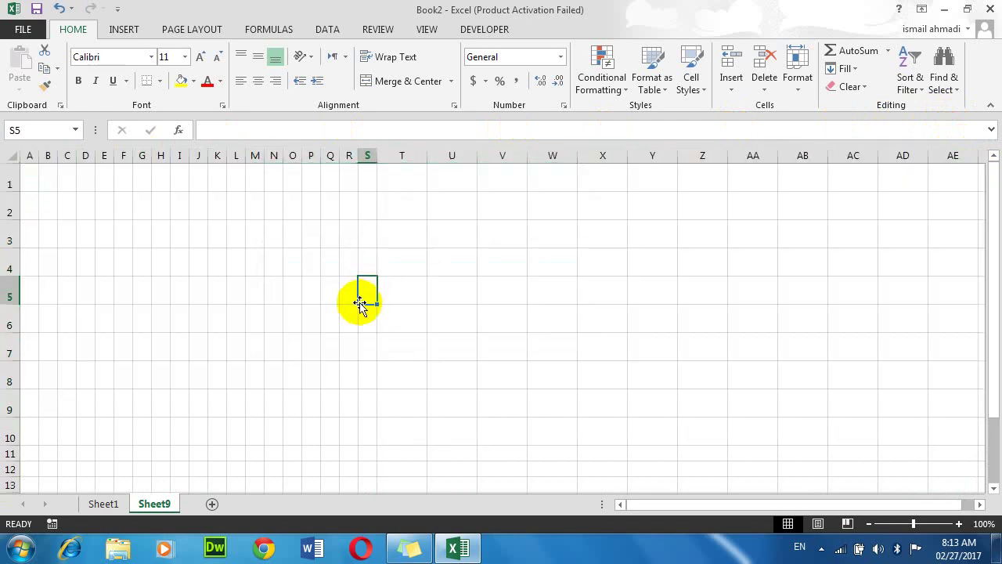
key("ctrl+z")
key("ctrl+z")
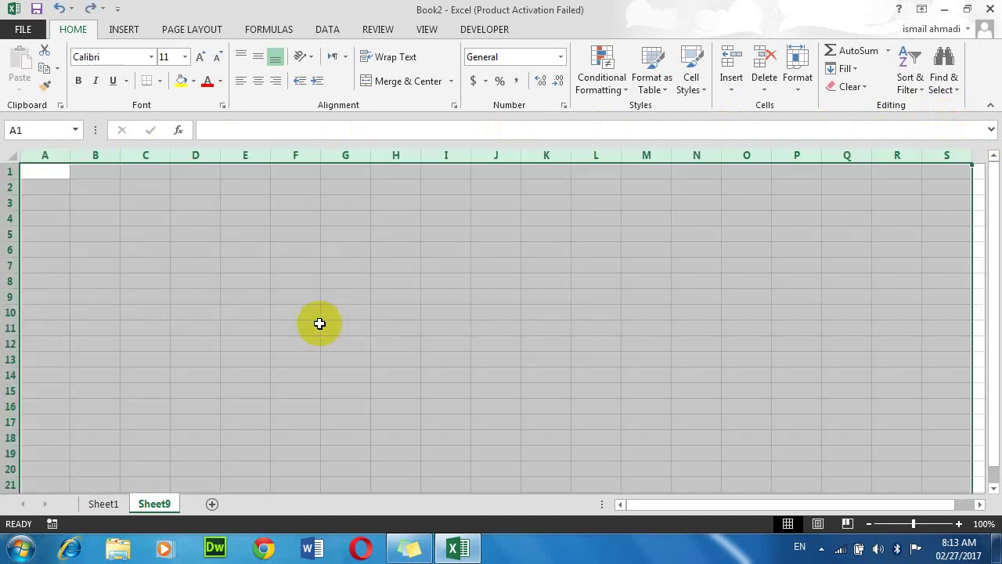
left_click(299, 297)
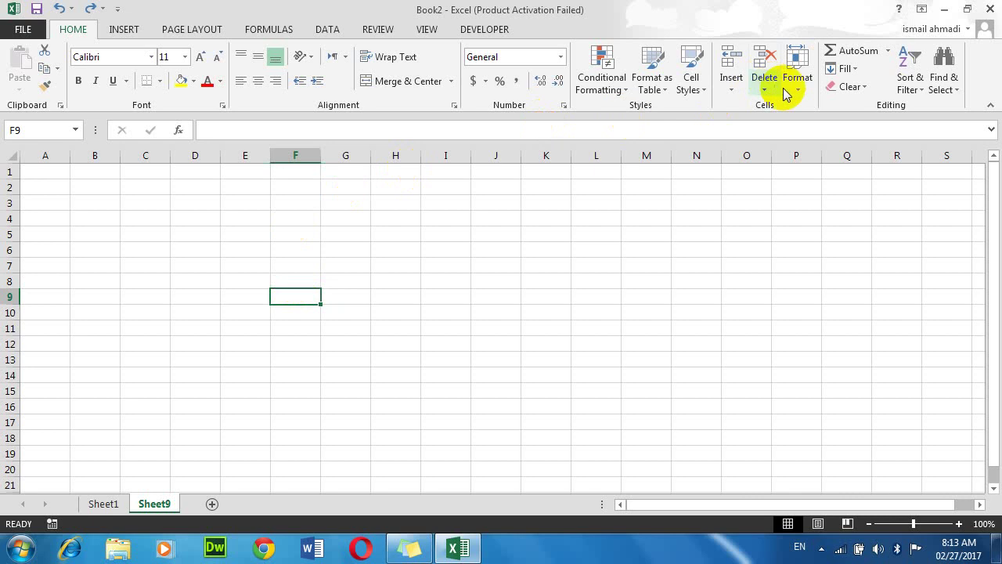
Fill every cell in E5:N16 with asad using Ctrl+Enter.
left_click(797, 66)
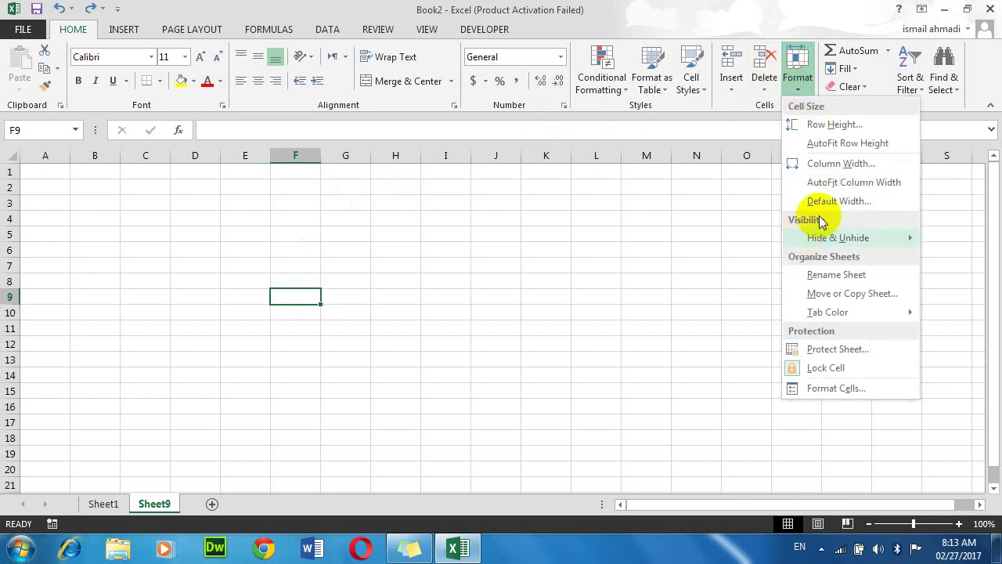
mouse_move(837, 237)
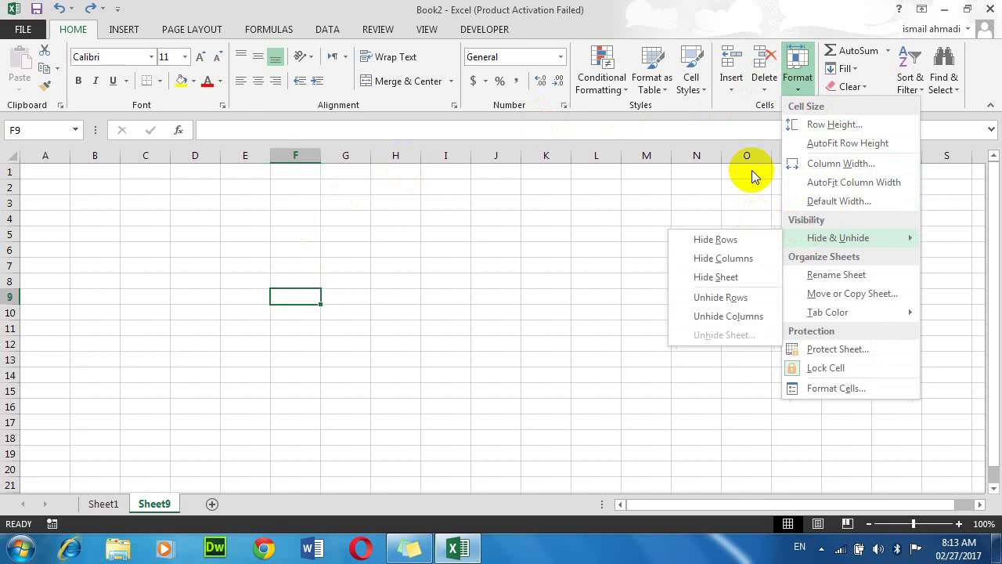
left_click(353, 270)
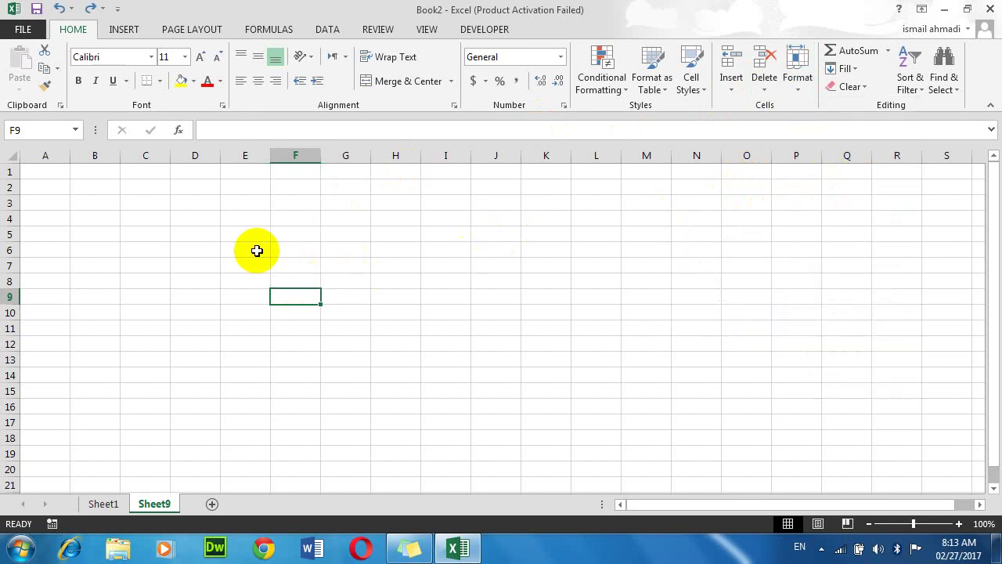
left_click(245, 235)
left_click_drag(384, 342, 710, 415)
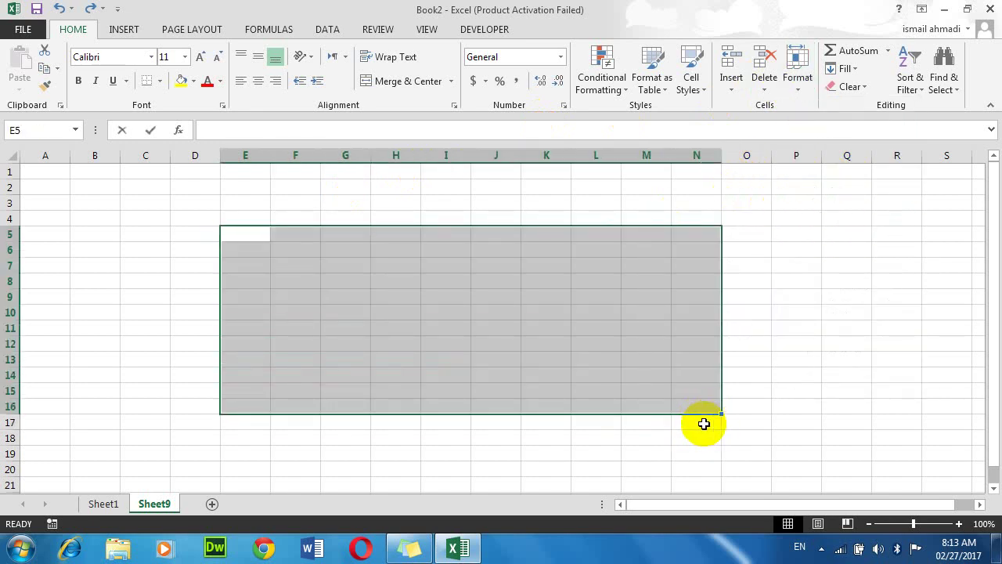
type("asad")
key("ctrl+Return")
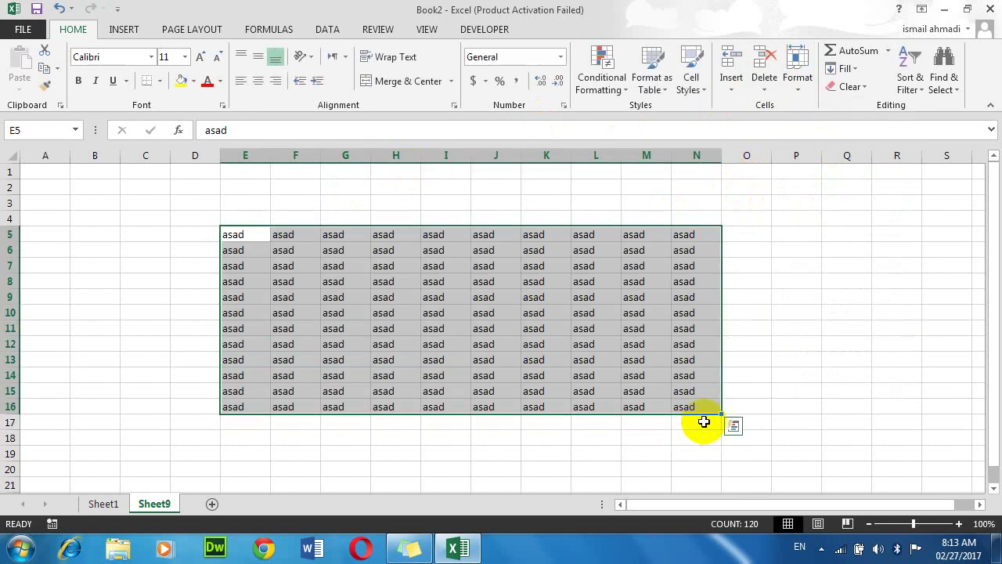
left_click(583, 344)
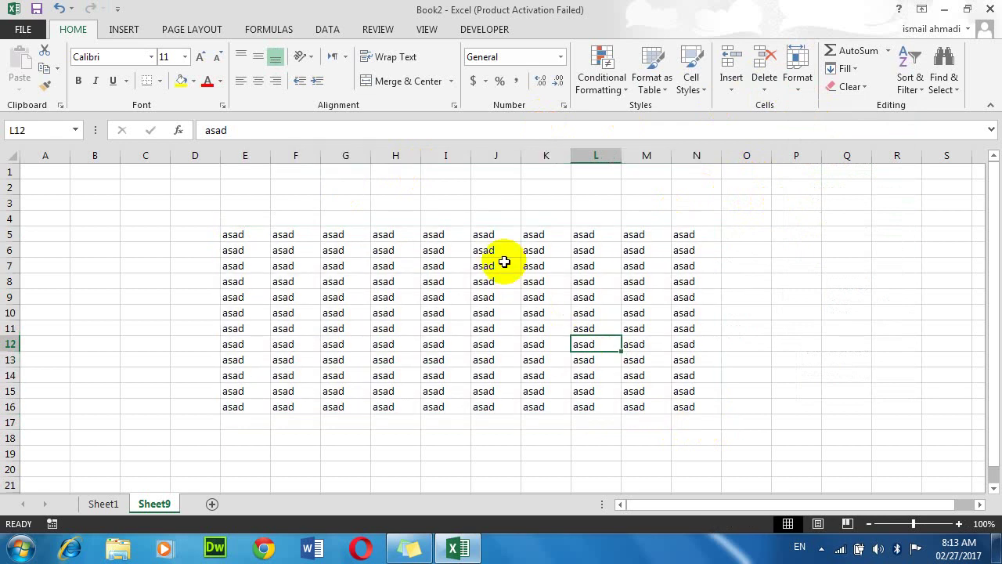
Hide columns H through K via Format > Hide & Unhide.
left_click_drag(396, 156, 546, 155)
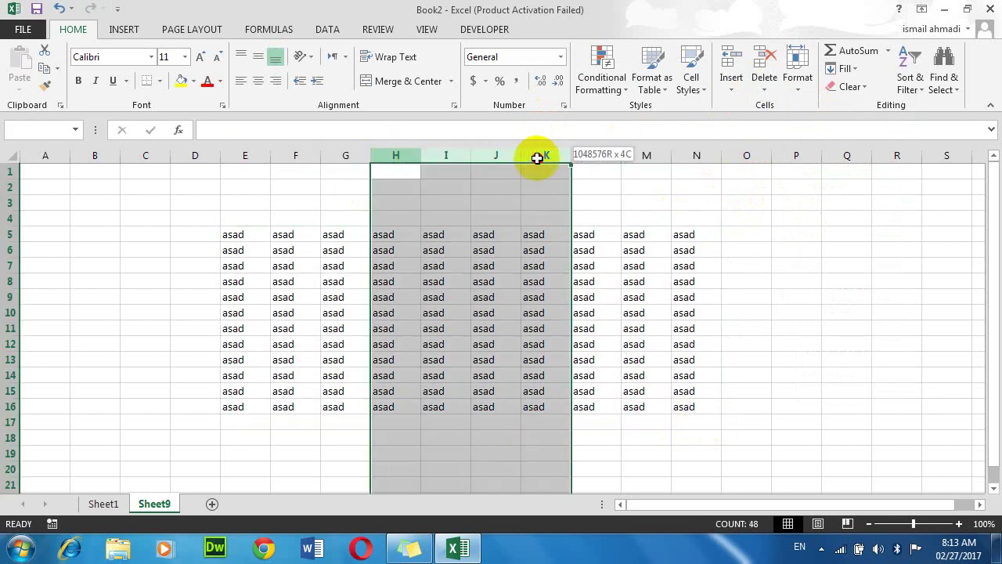
left_click(796, 88)
mouse_move(838, 237)
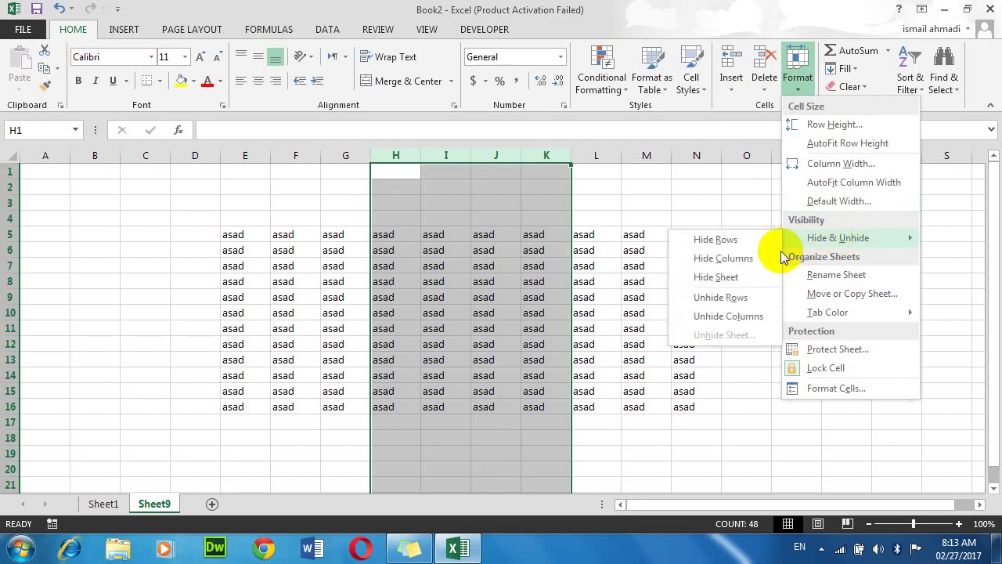
left_click(731, 258)
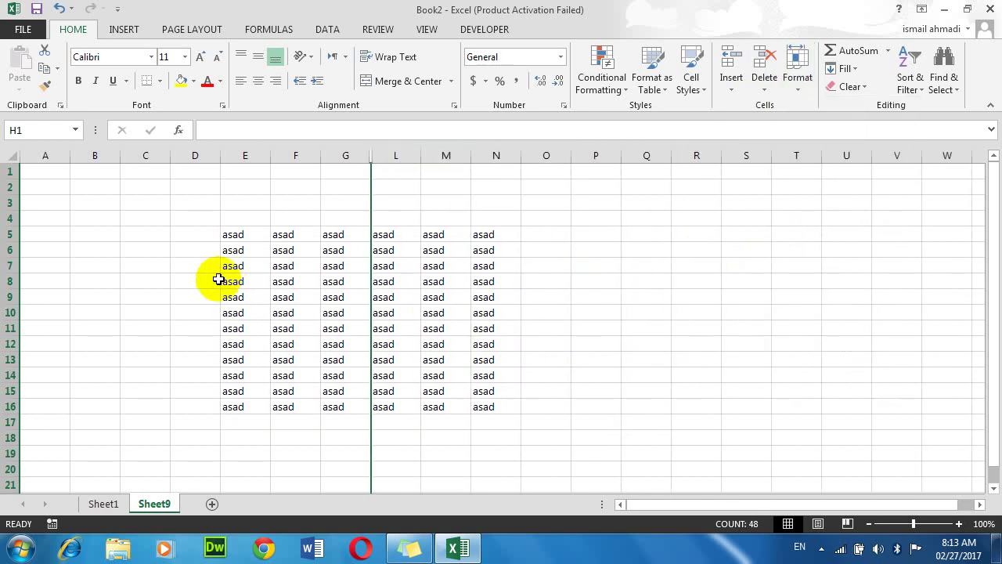
left_click_drag(219, 279, 580, 358)
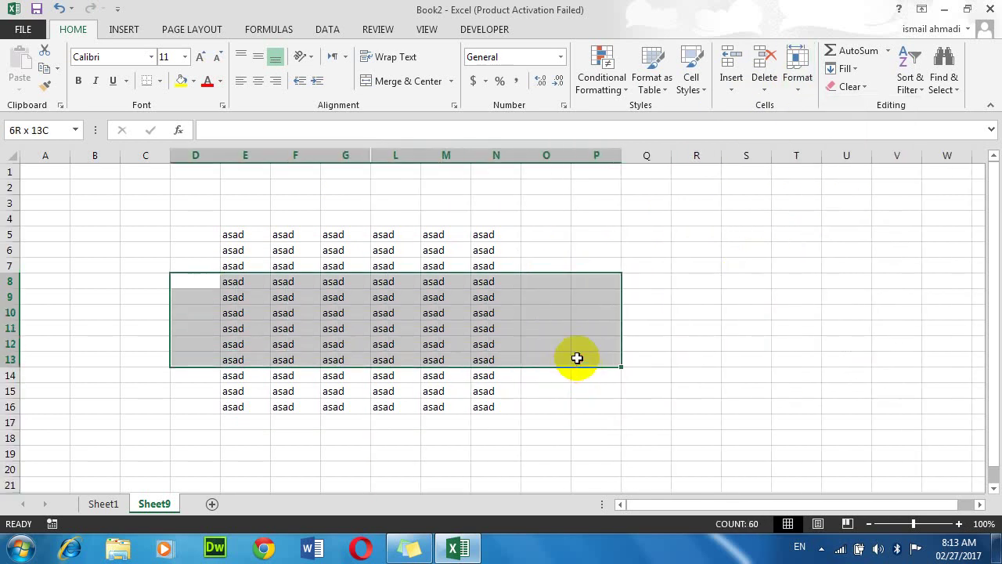
Hide rows 8–13, rename the Sheet9 tab to 'ddddd', then hide the ddddd sheet.
left_click(798, 88)
mouse_move(837, 237)
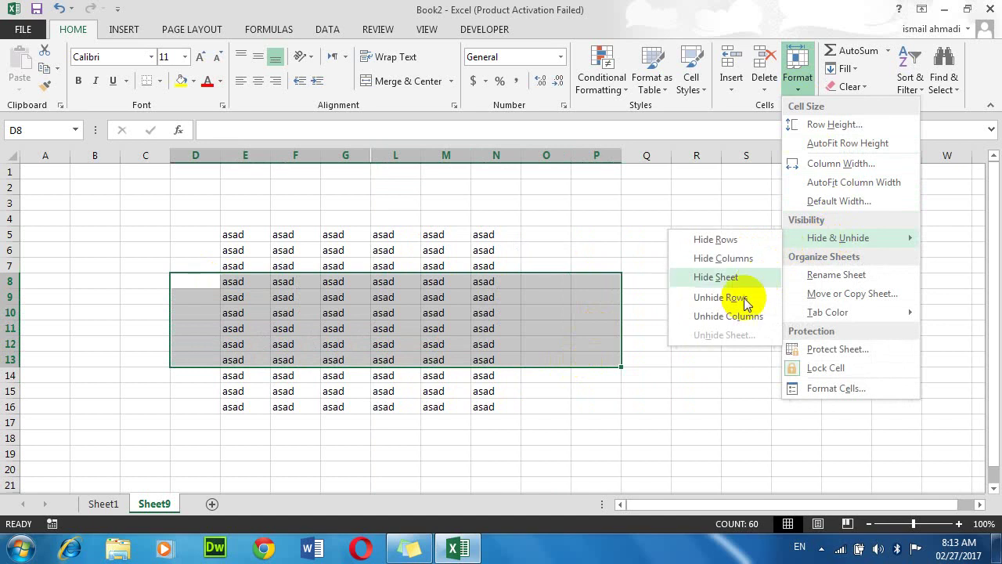
left_click(727, 239)
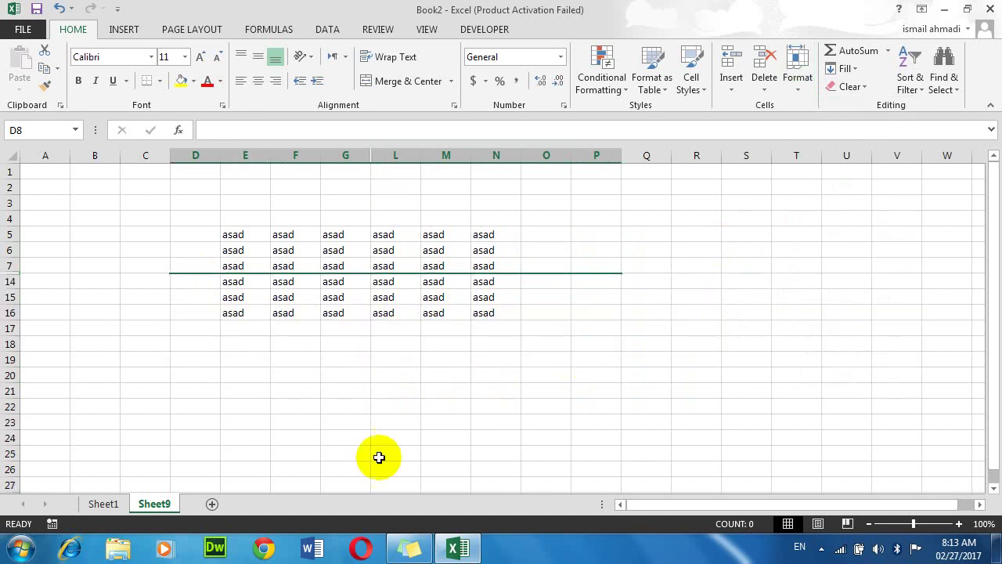
right_click(148, 503)
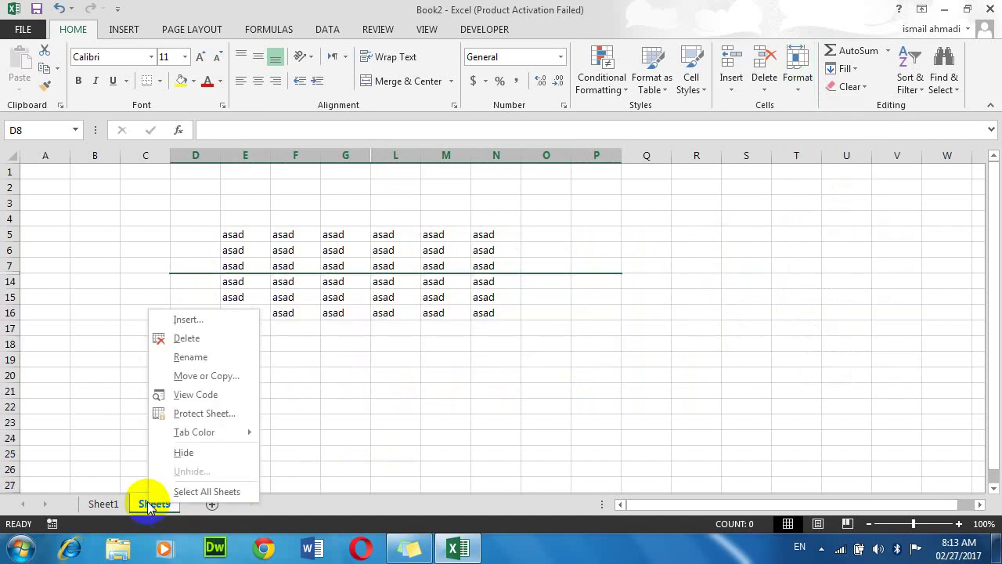
left_click(192, 359)
type("ddddd")
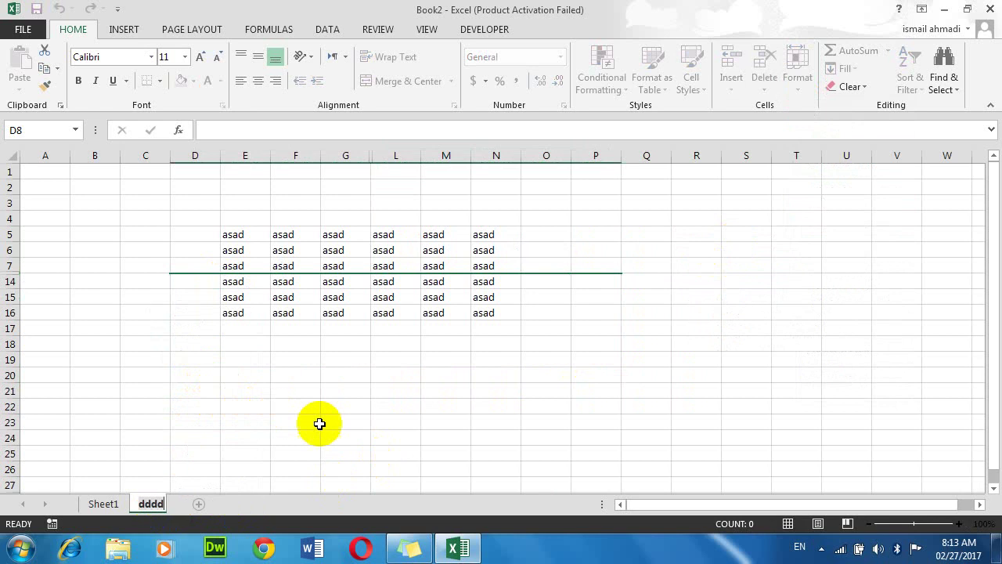
left_click(376, 421)
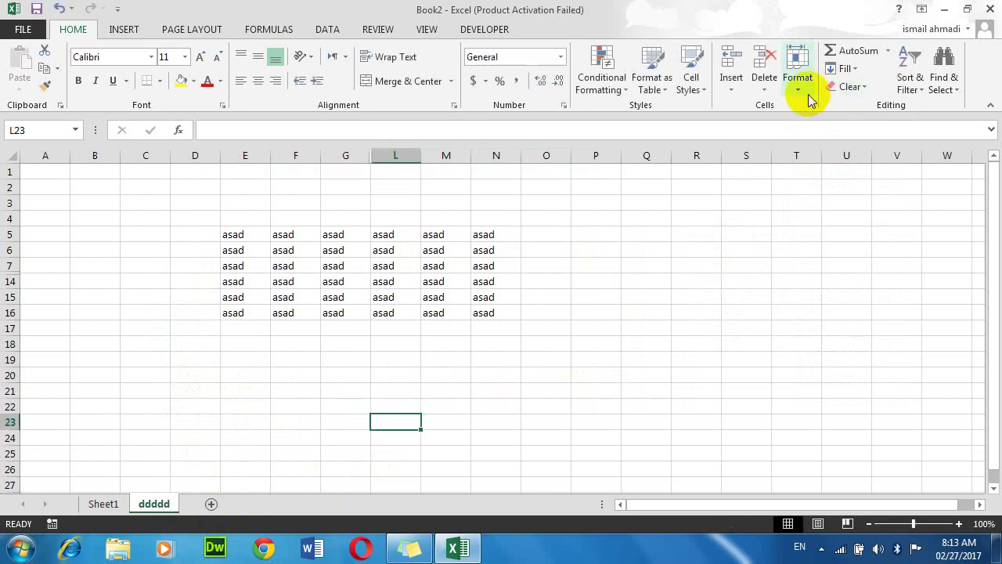
left_click(801, 96)
mouse_move(837, 238)
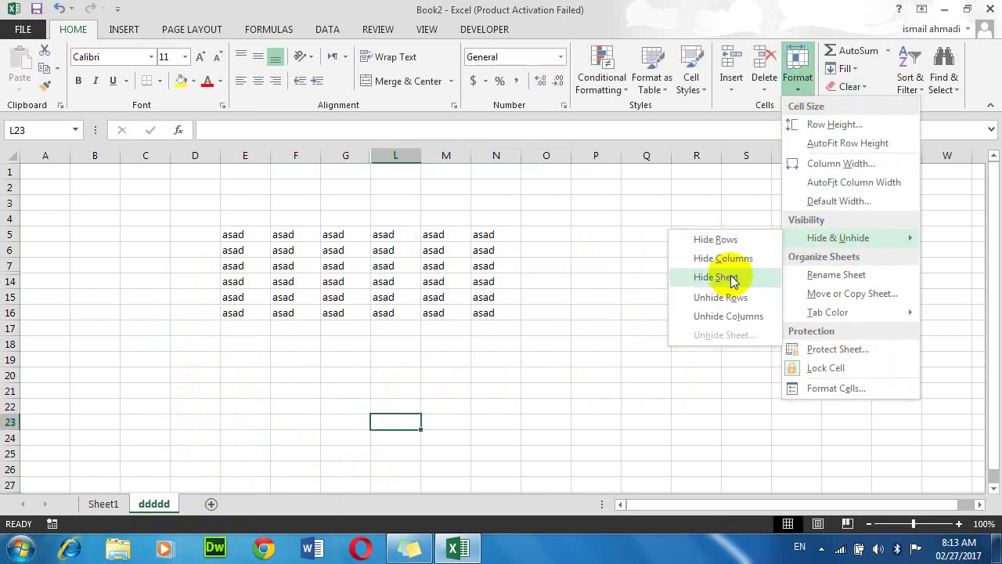
left_click(728, 280)
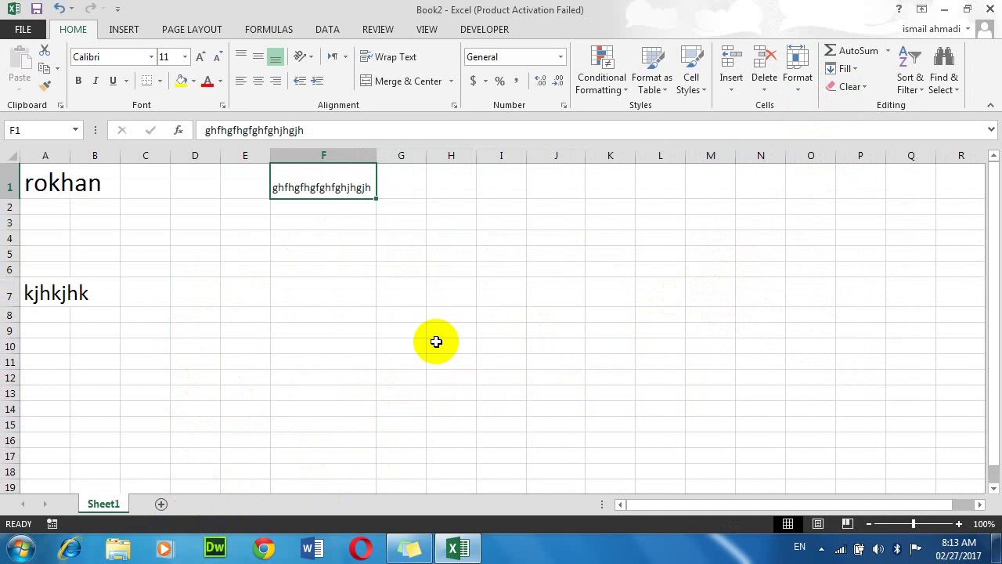
From Sheet1, restore the hidden ddddd sheet using Unhide Sheet.
left_click(389, 332)
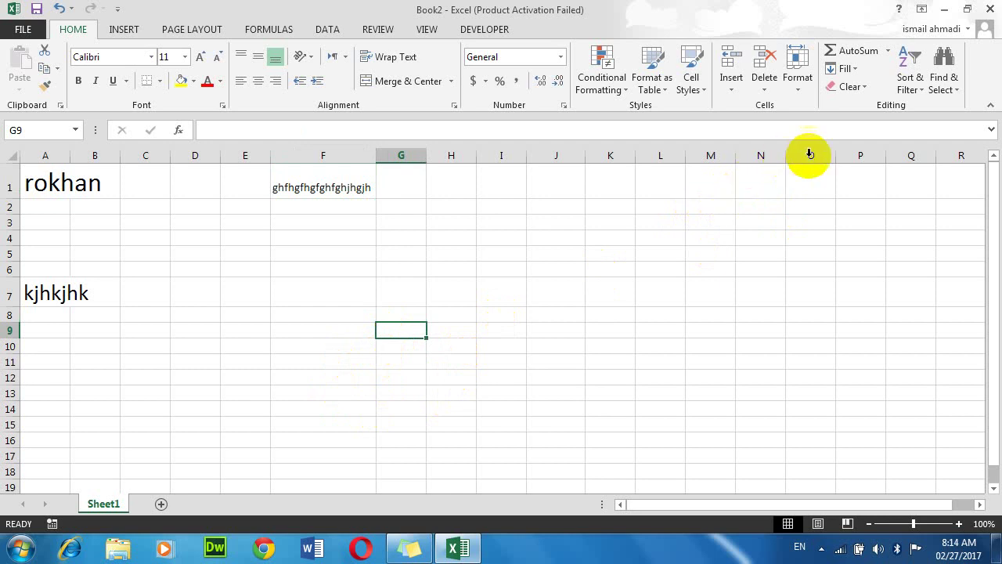
left_click(796, 92)
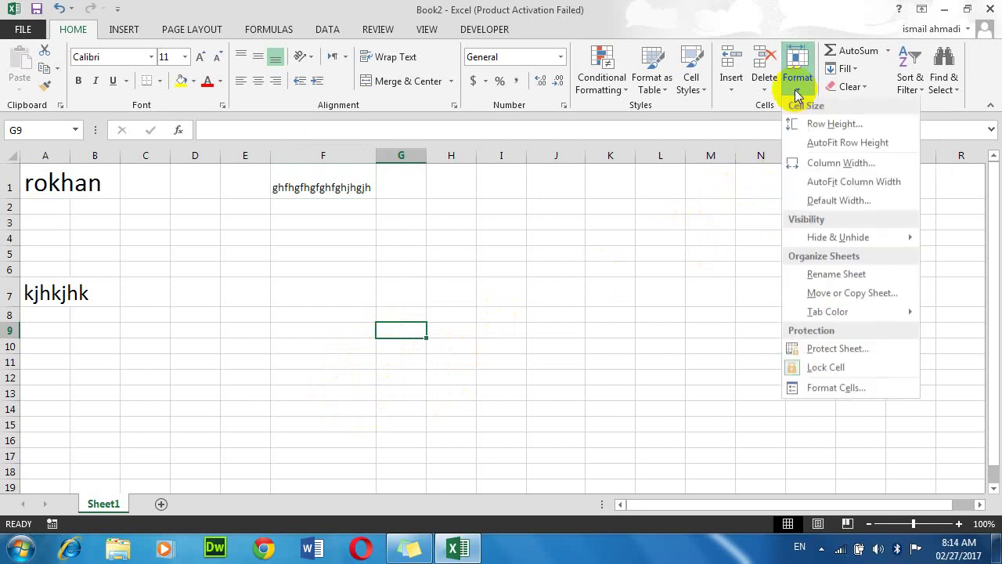
mouse_move(838, 237)
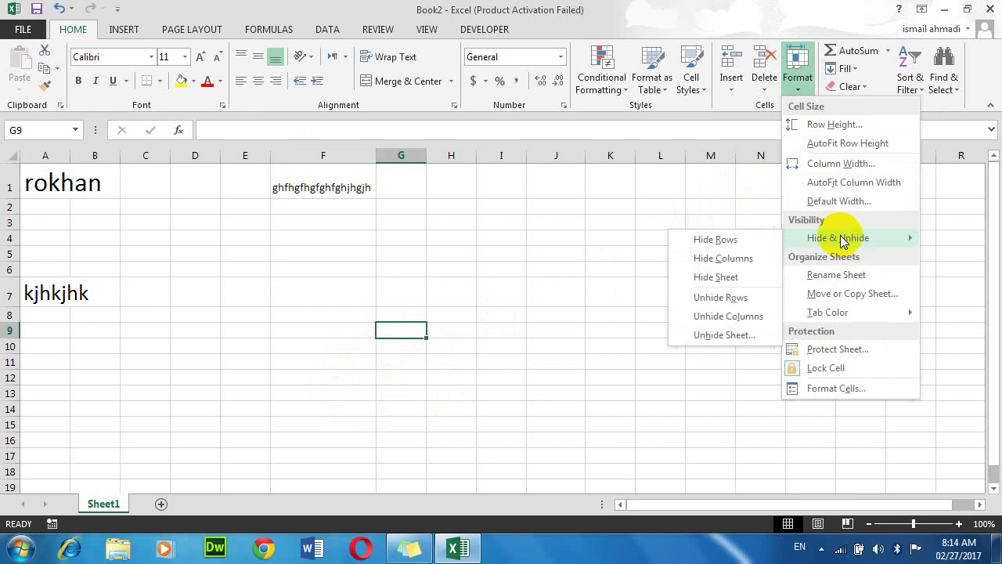
left_click(838, 239)
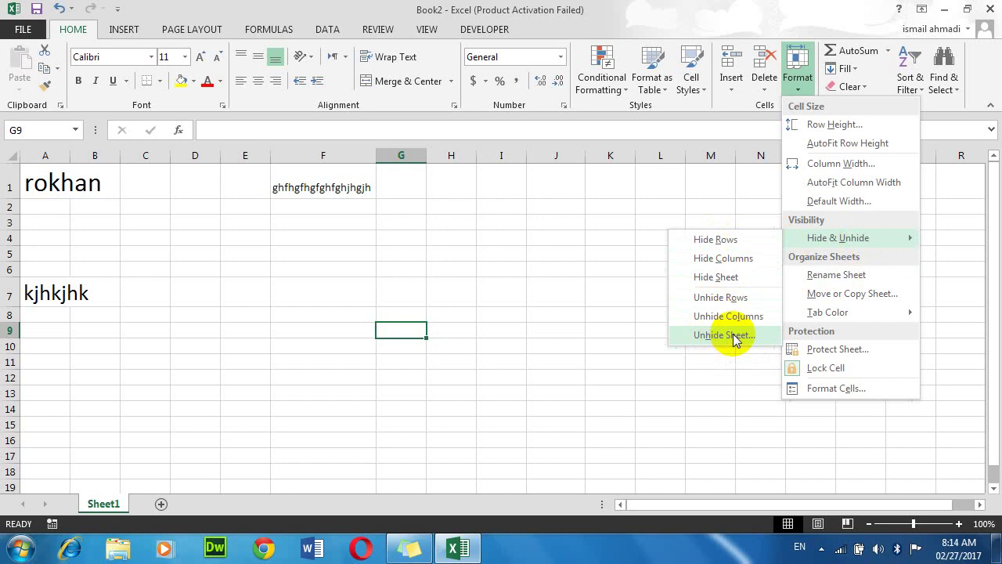
left_click(734, 335)
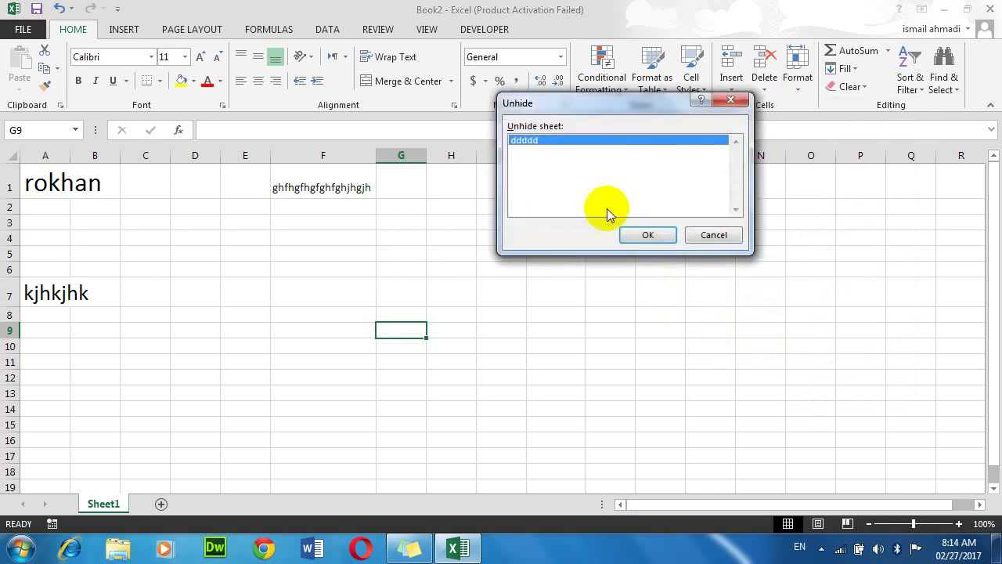
left_click(637, 235)
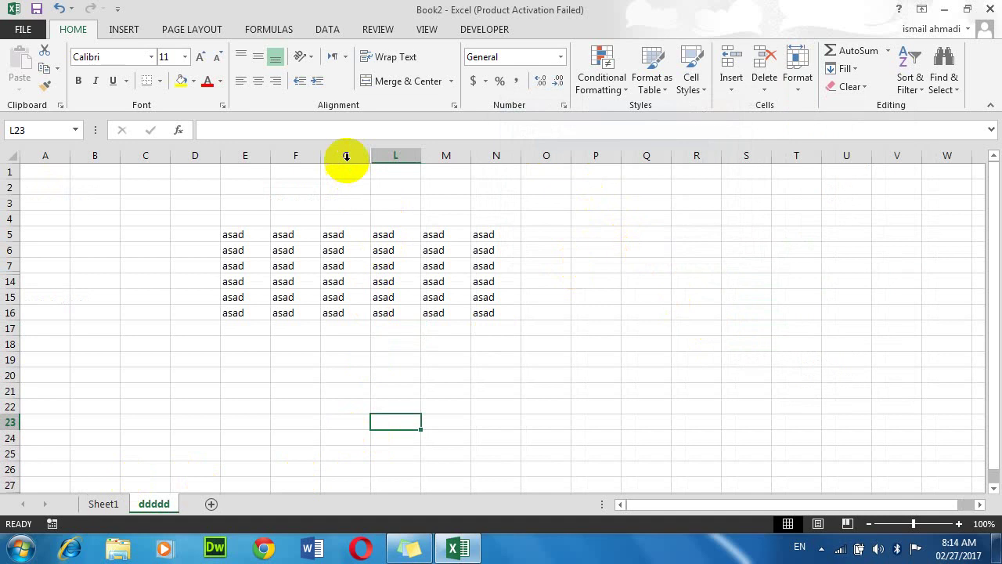
Select columns G through L and unhide the hidden columns H–K.
left_click(397, 155)
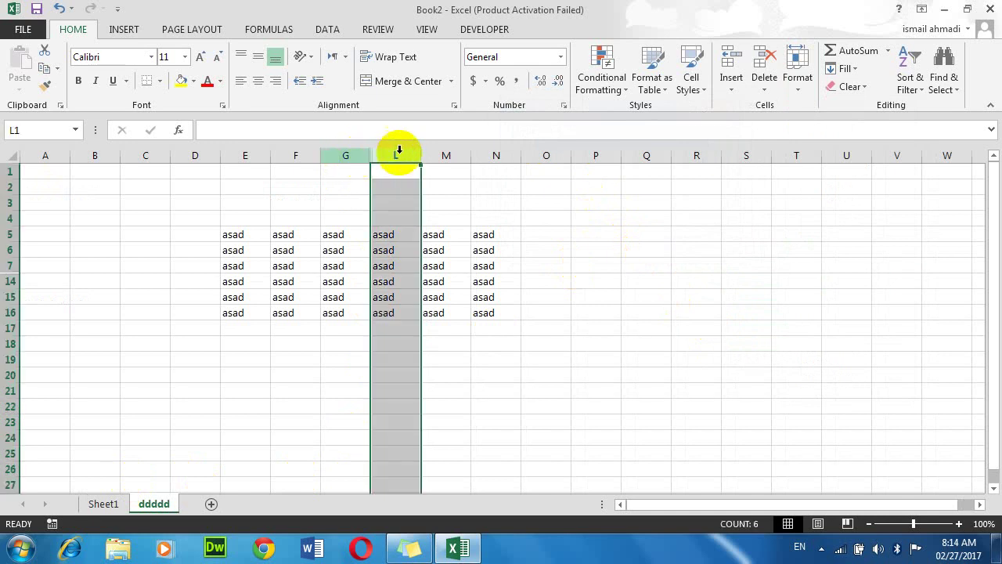
mouse_move(372, 155)
left_mouse_down()
mouse_move(353, 154)
mouse_move(379, 156)
left_mouse_up()
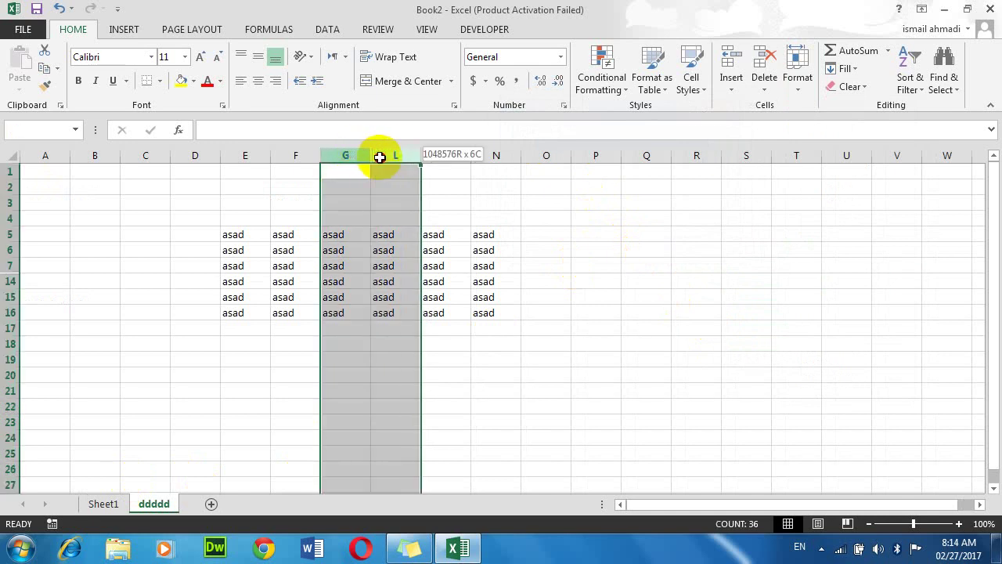
left_click(462, 250)
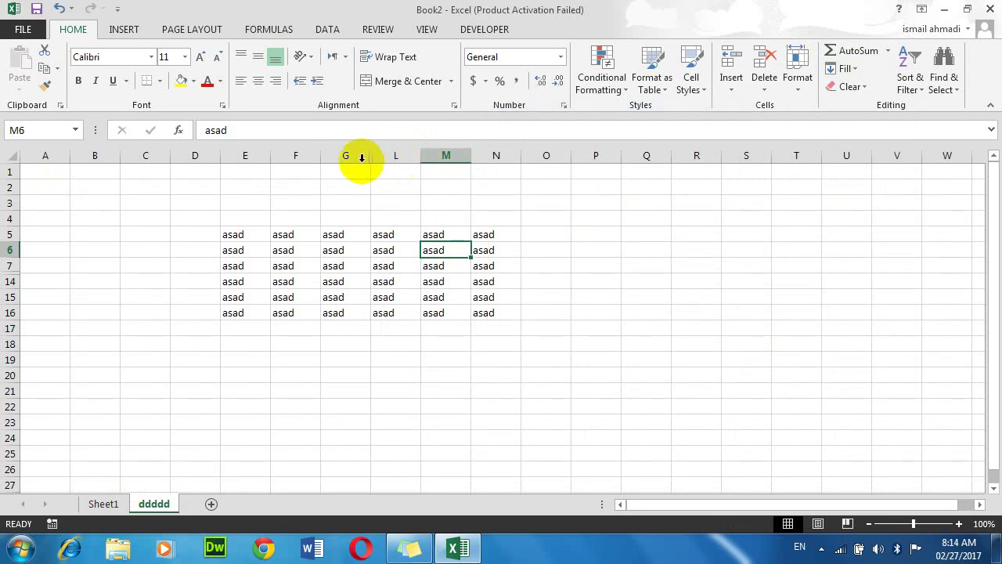
left_click_drag(352, 157, 389, 156)
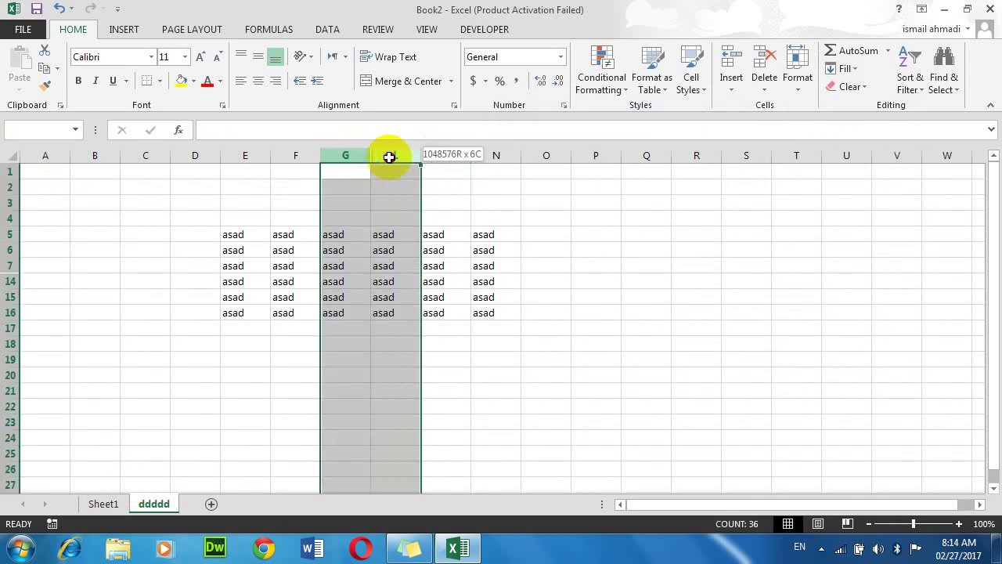
left_click(797, 69)
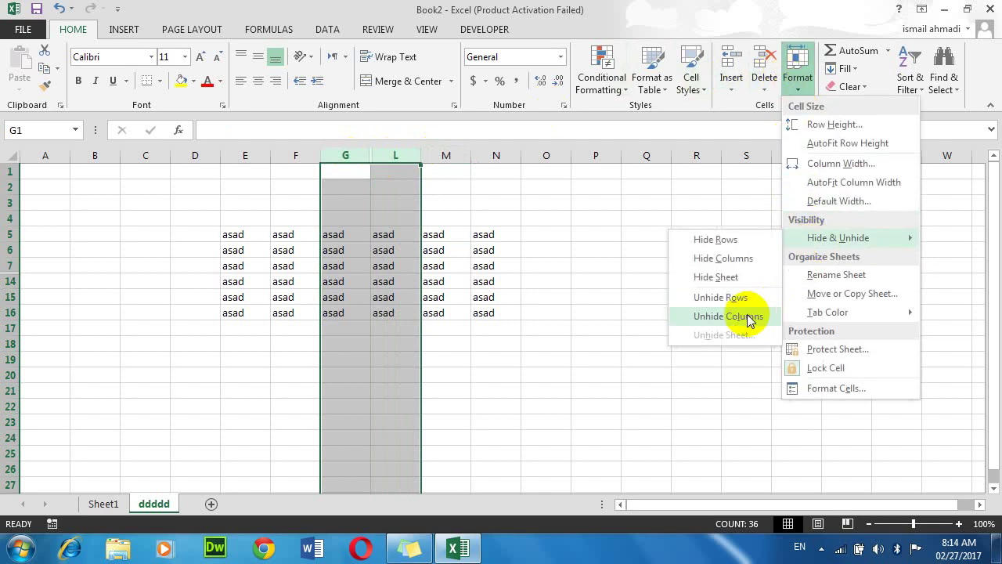
left_click(741, 315)
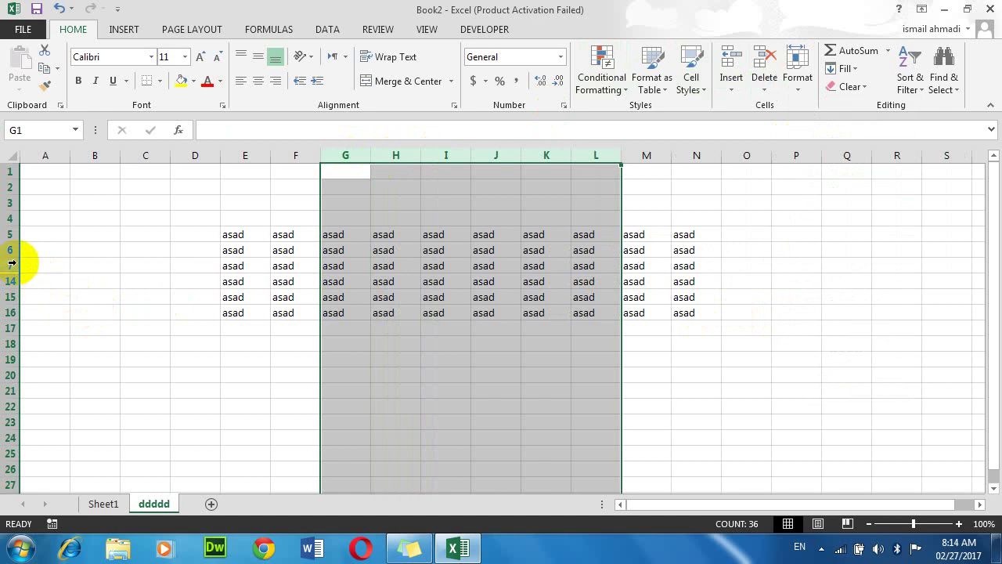
Select rows 7 through 14 and unhide the hidden rows 8–13.
left_click_drag(11, 264, 10, 280)
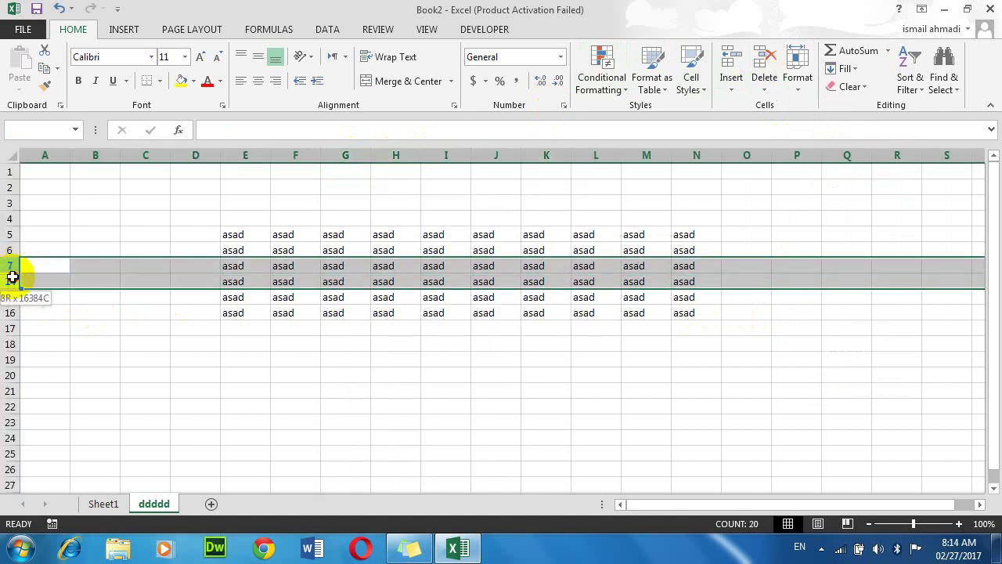
left_click(796, 78)
mouse_move(837, 238)
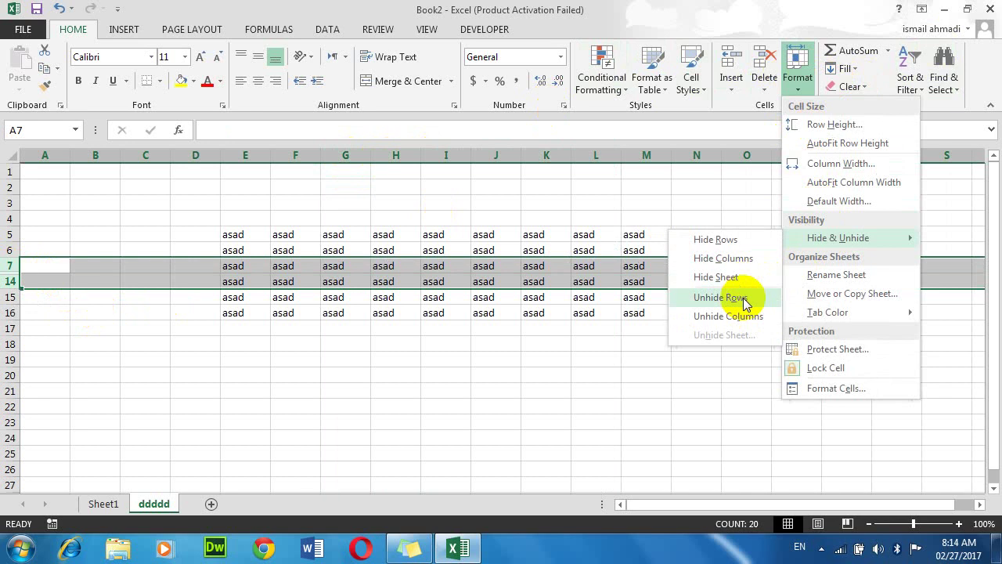
left_click(742, 297)
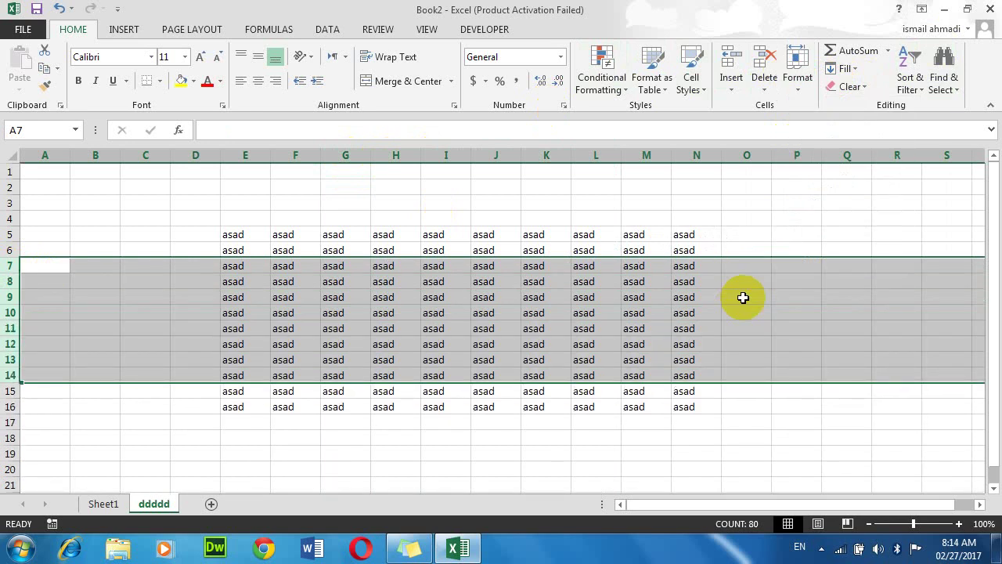
left_click(415, 278)
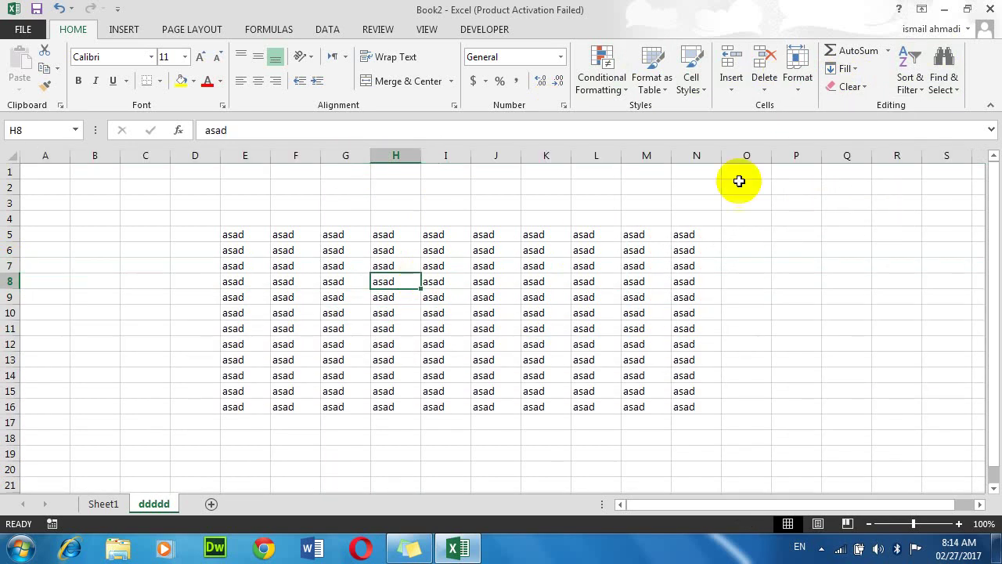
Rename the ddddd sheet to 'Mypersonal Table'.
left_click(797, 92)
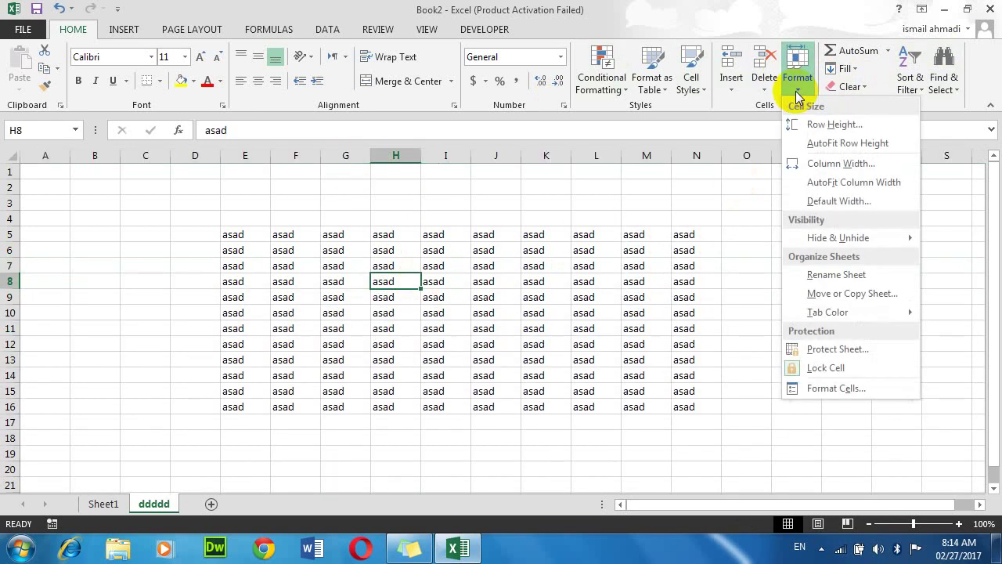
left_click(830, 276)
type("Mypersonal Table")
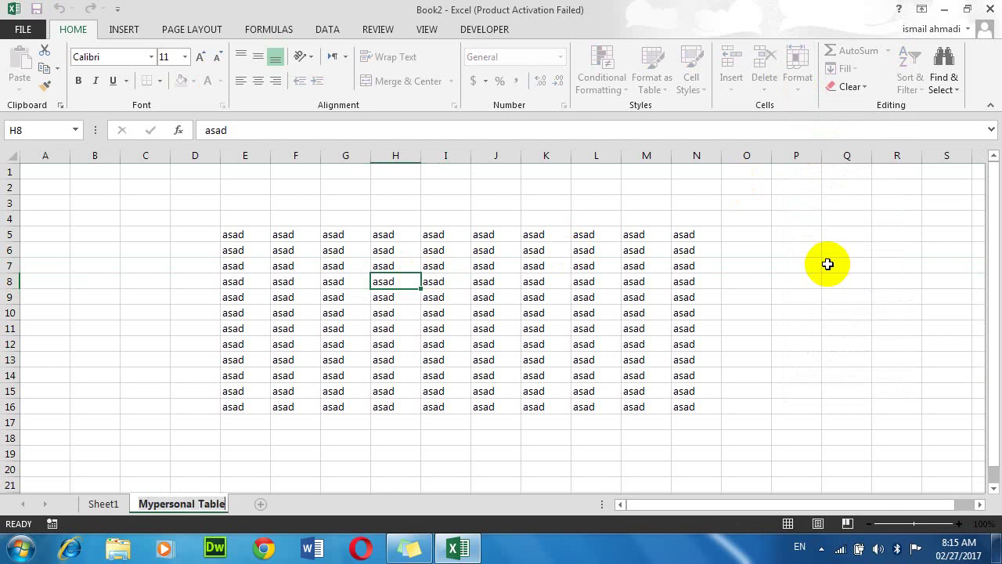
key("Return")
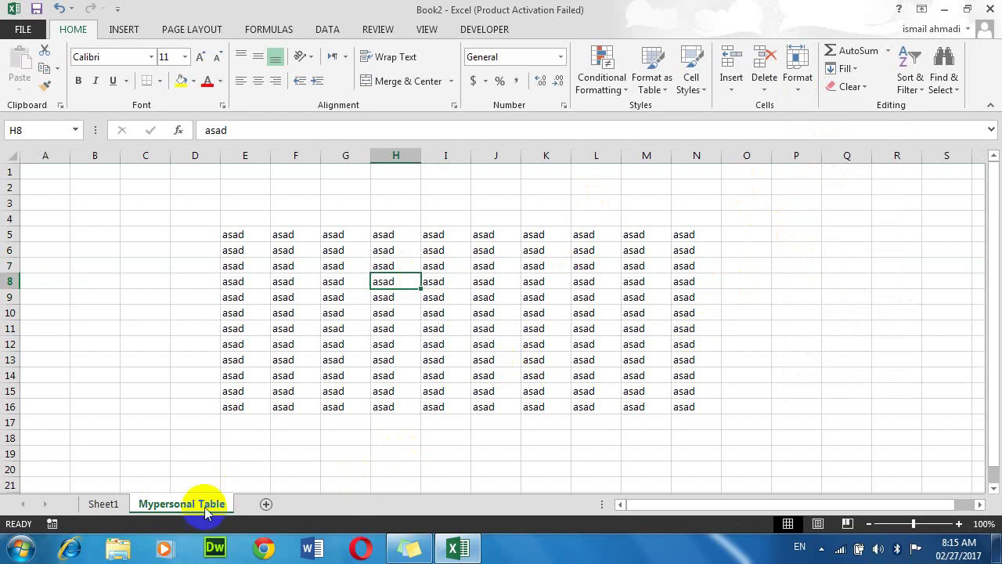
Add three blank sheets, Sheet10, Sheet11 and Sheet12, then return to Mypersonal Table.
left_click(798, 86)
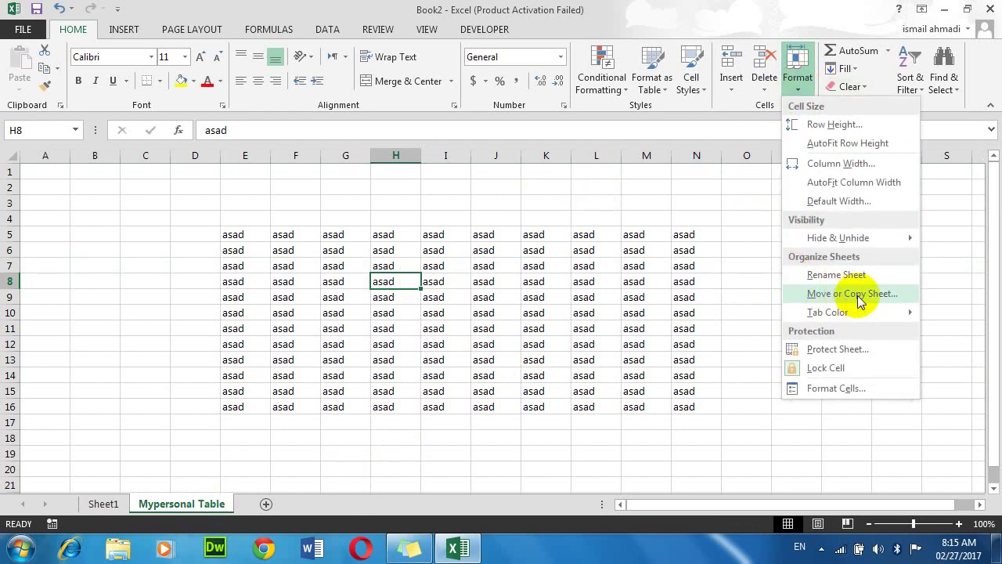
left_click(268, 504)
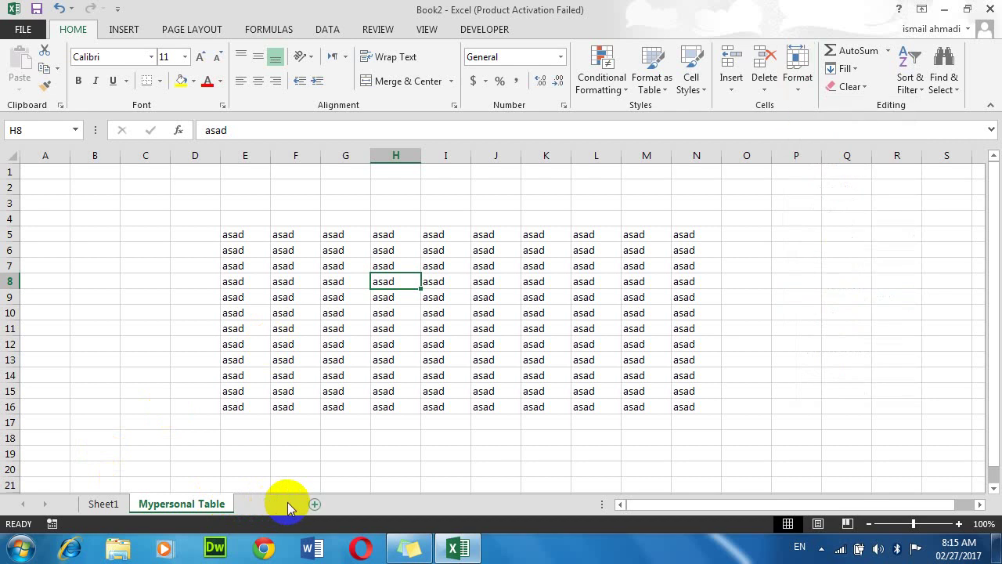
left_click(270, 503)
left_click(324, 503)
left_click(381, 504)
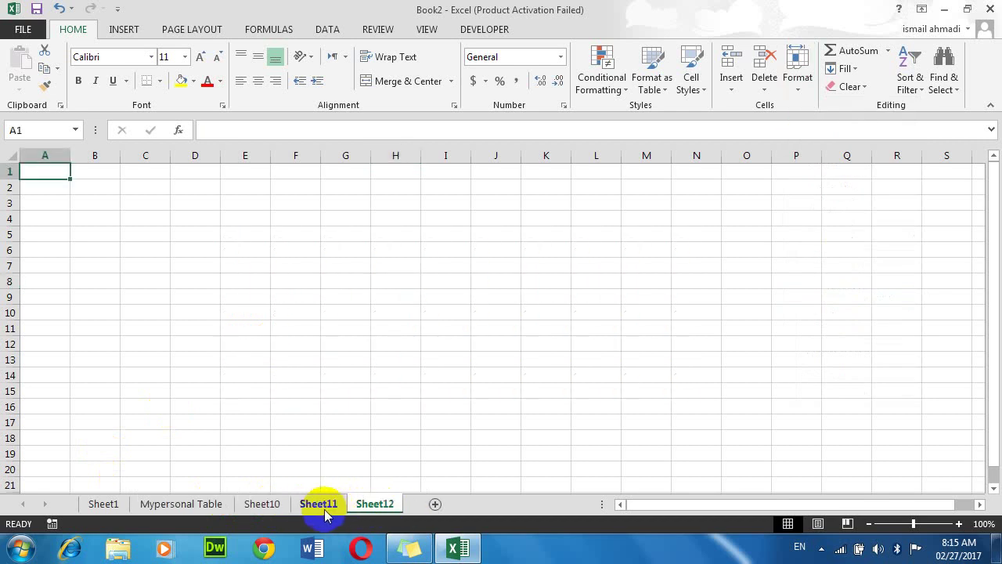
left_click(195, 508)
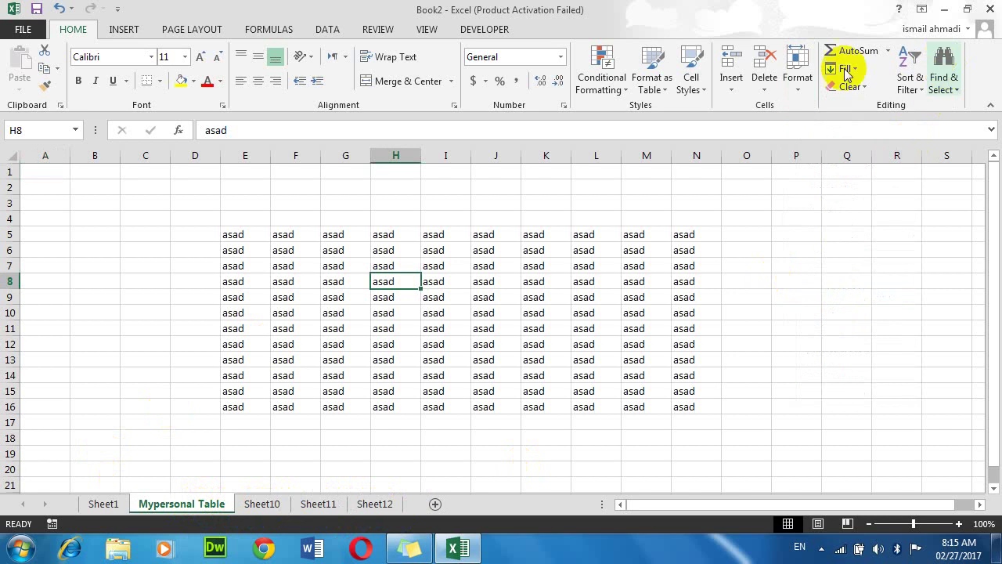
Move Mypersonal Table in front of Sheet1, then move it to the end of the workbook.
left_click(796, 69)
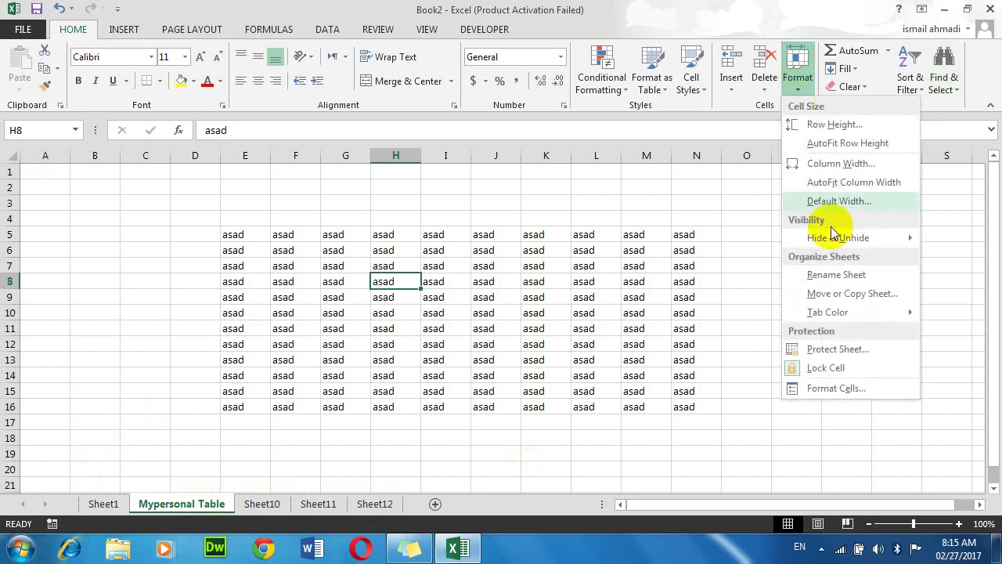
left_click(838, 292)
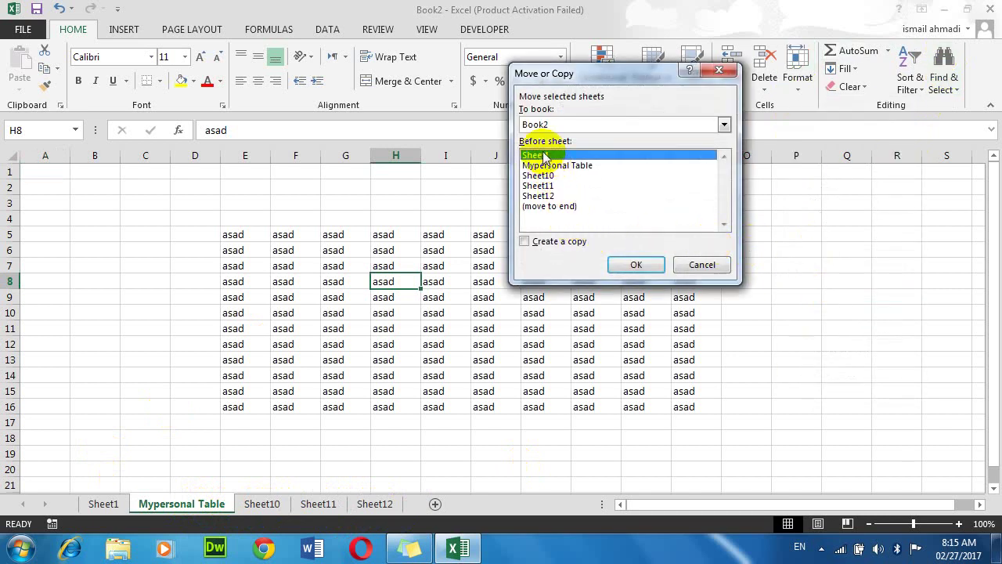
left_click(634, 265)
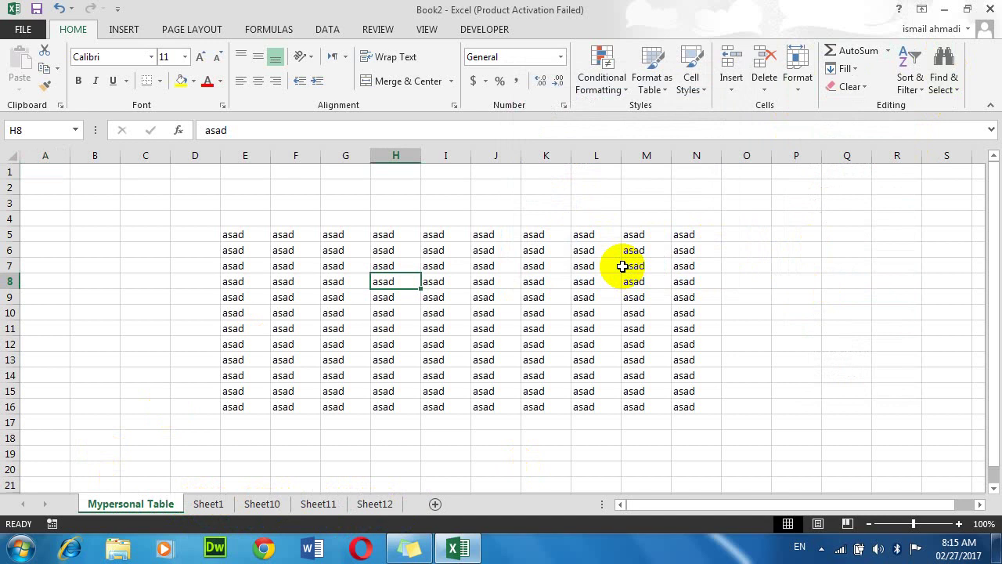
left_click(796, 70)
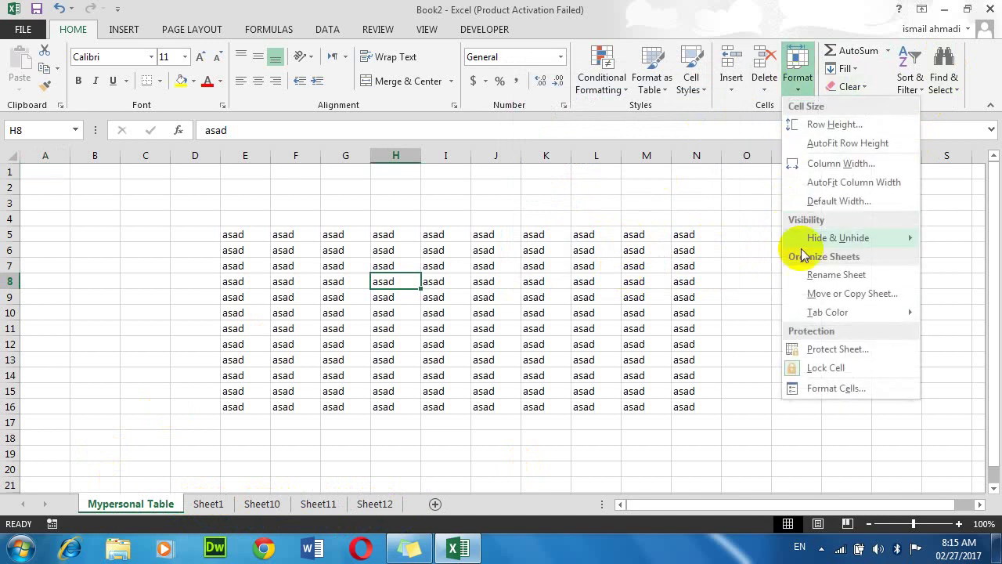
left_click(820, 302)
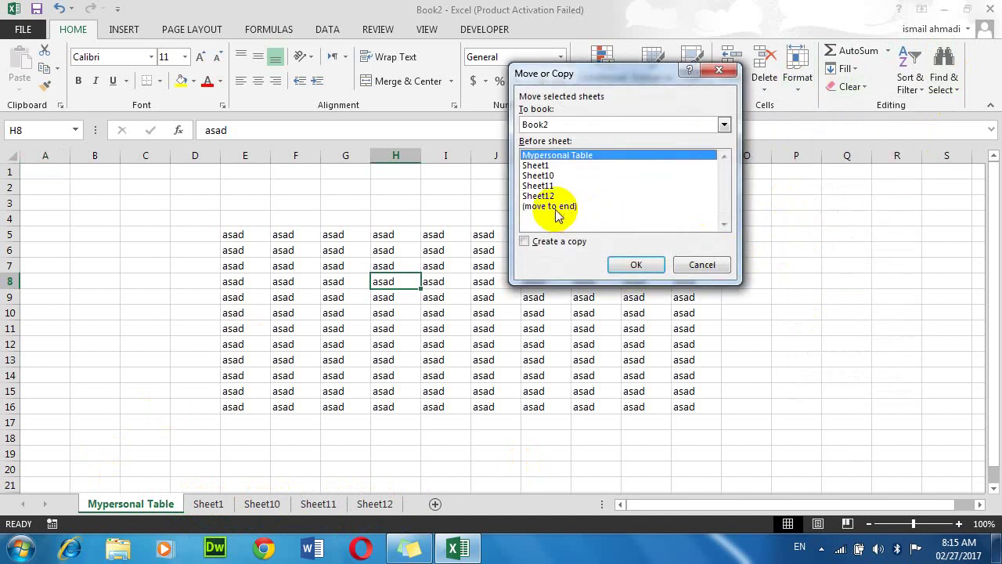
left_click(598, 206)
left_click(621, 268)
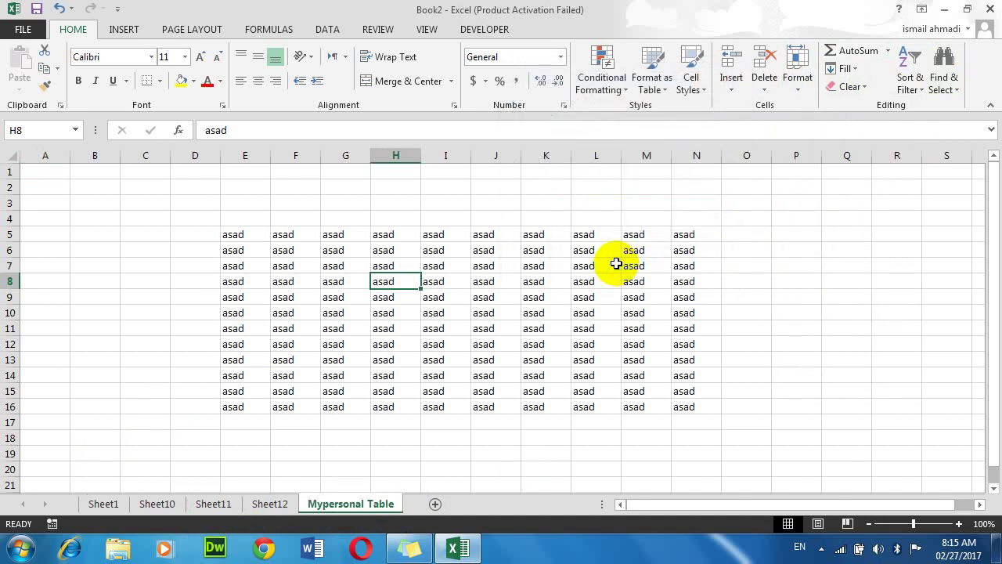
Move Mypersonal Table back in front of Sheet1.
left_click(792, 95)
left_click(818, 294)
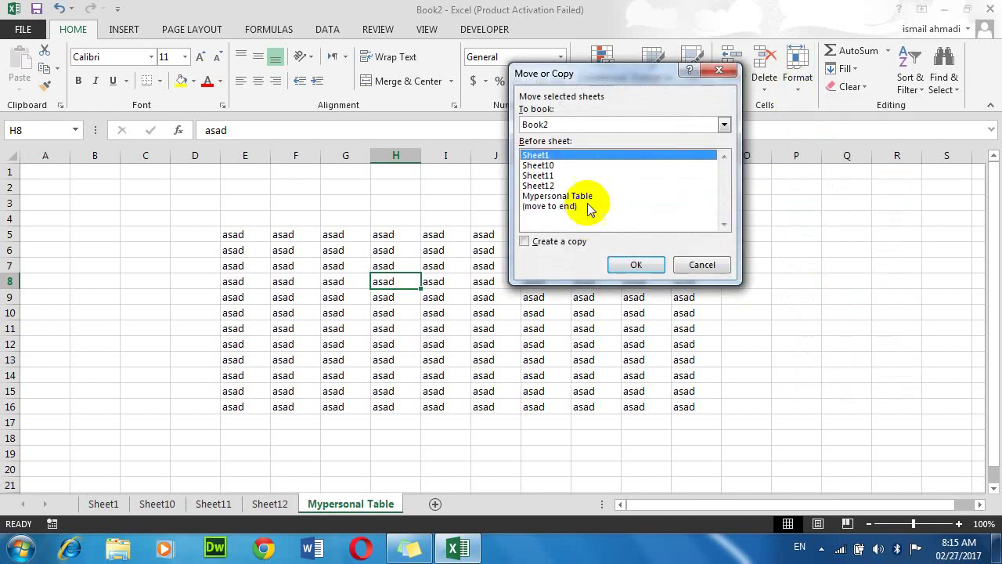
left_click(634, 266)
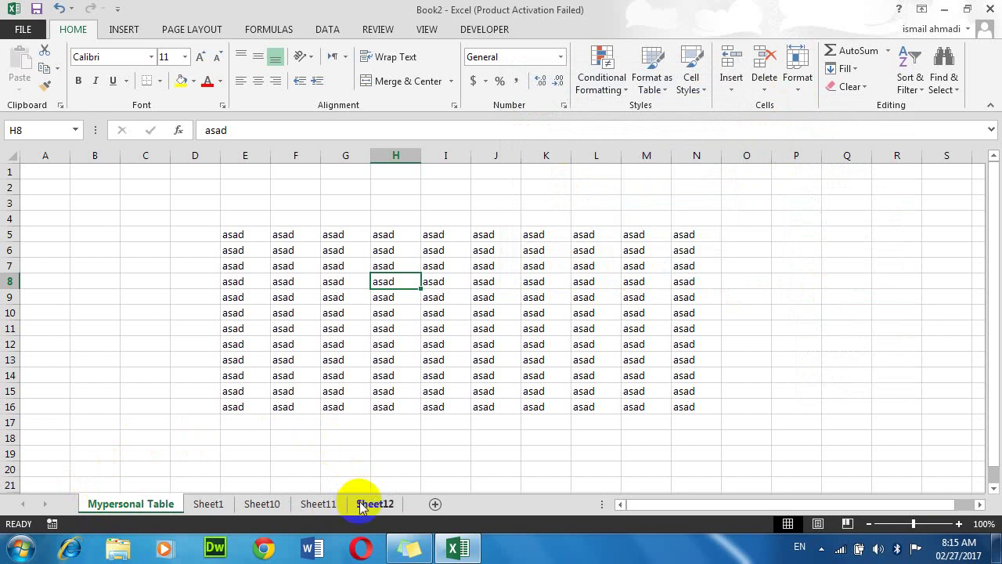
Create a copy of Mypersonal Table placed at the end of the workbook.
left_click(796, 78)
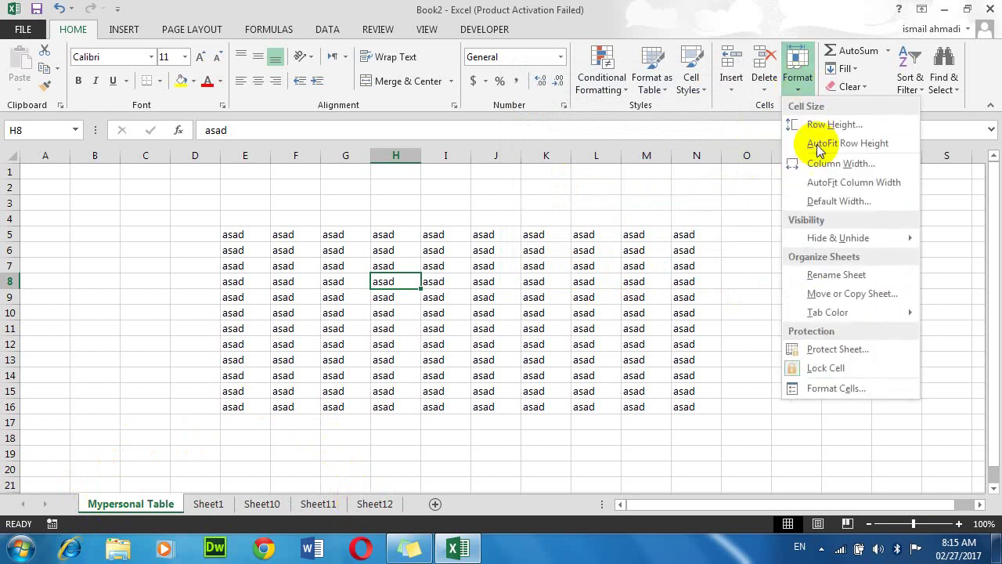
left_click(838, 296)
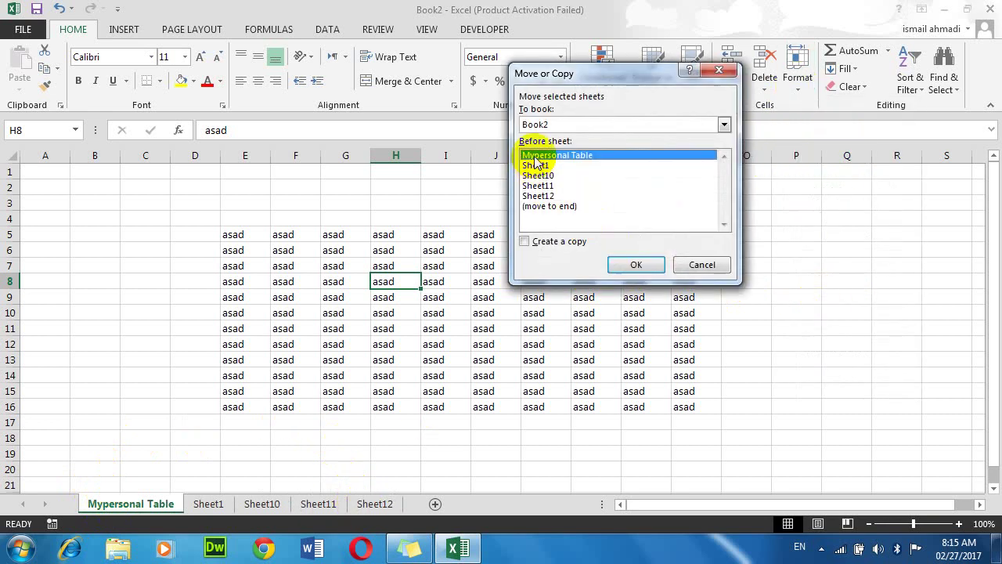
left_click(546, 207)
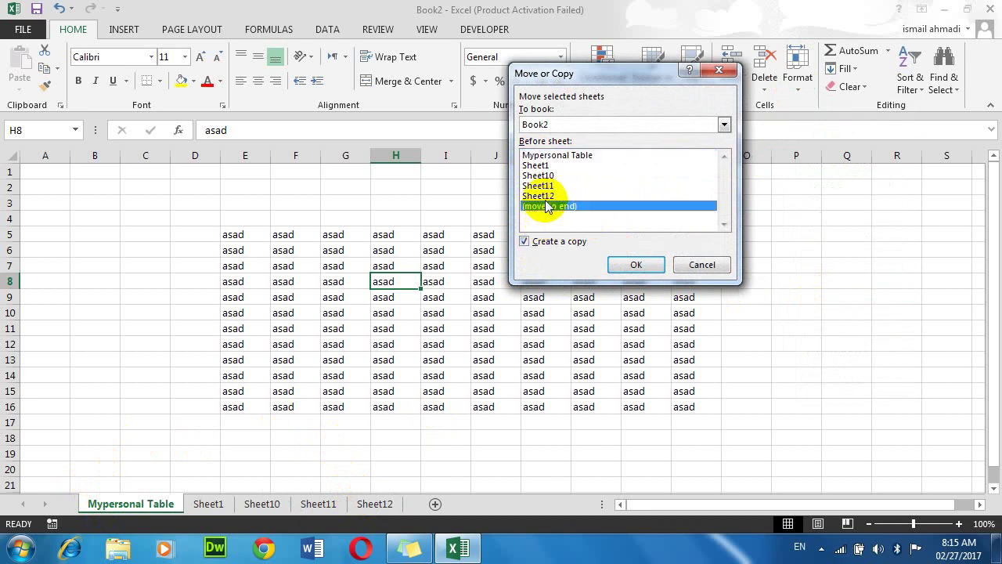
left_click(643, 264)
Delete the Mypersonal Table (2) tab from its right-click menu, then reselect Mypersonal Table.
left_click(135, 508)
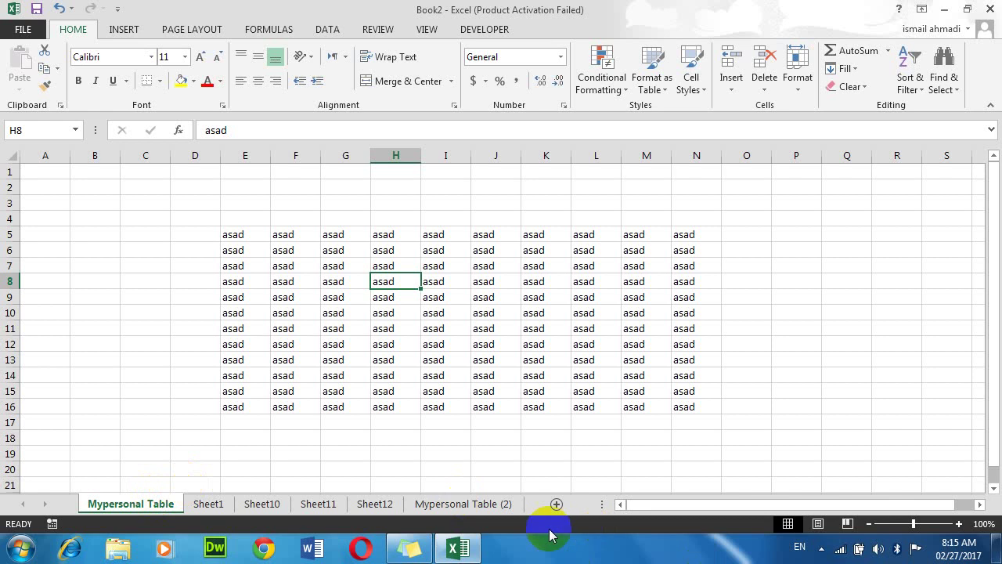
left_click(492, 507)
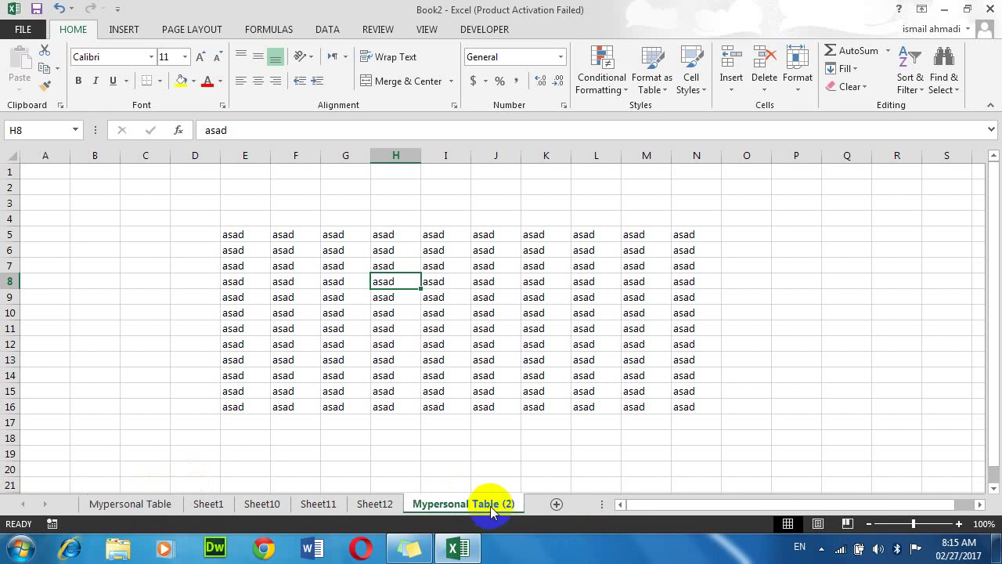
right_click(491, 508)
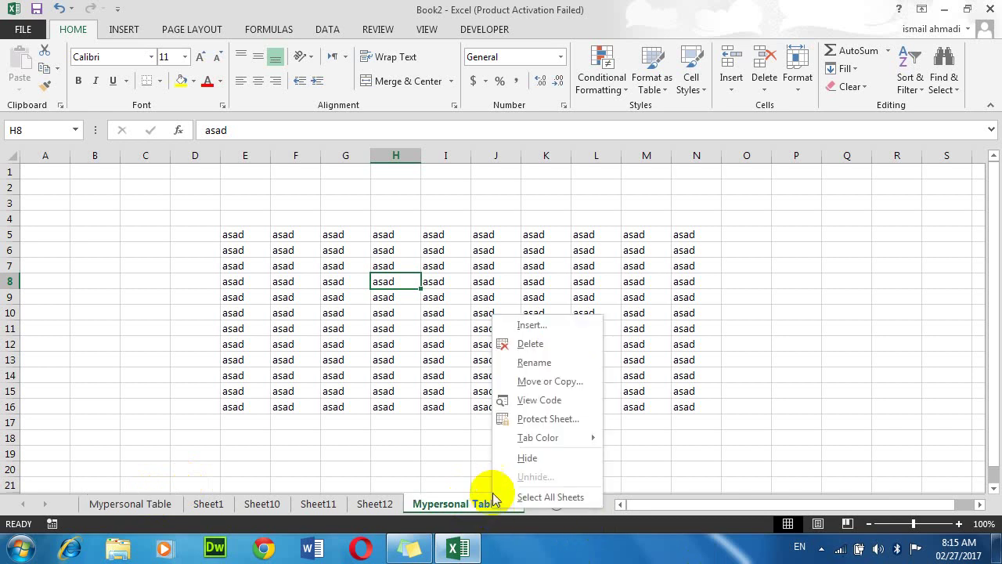
left_click(532, 344)
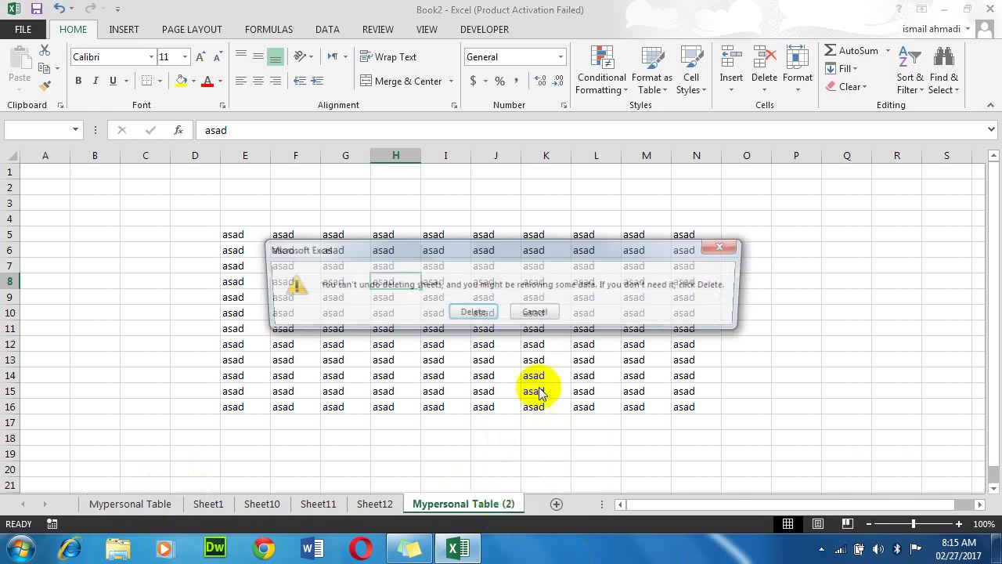
left_click(473, 313)
left_click(177, 504)
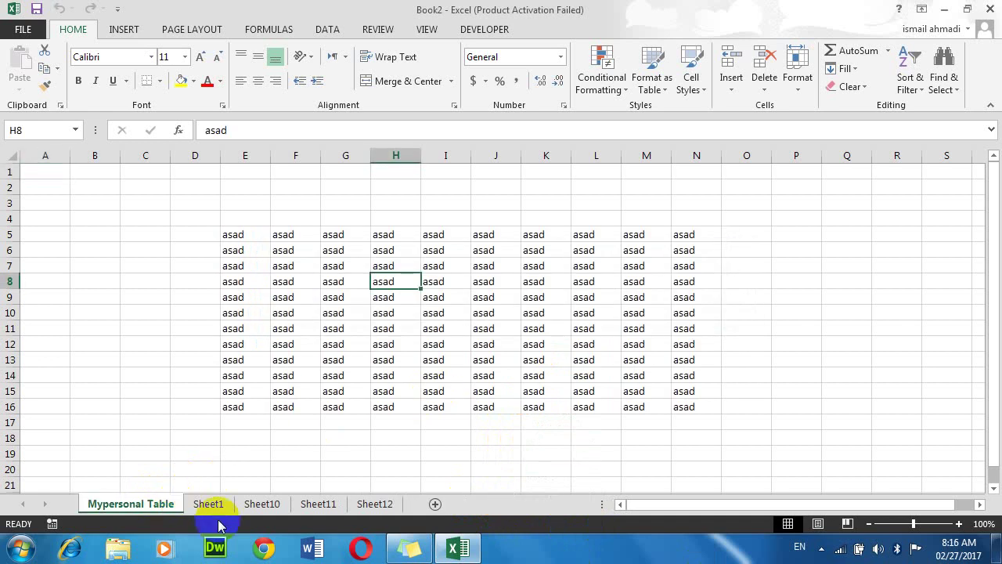
left_click(797, 70)
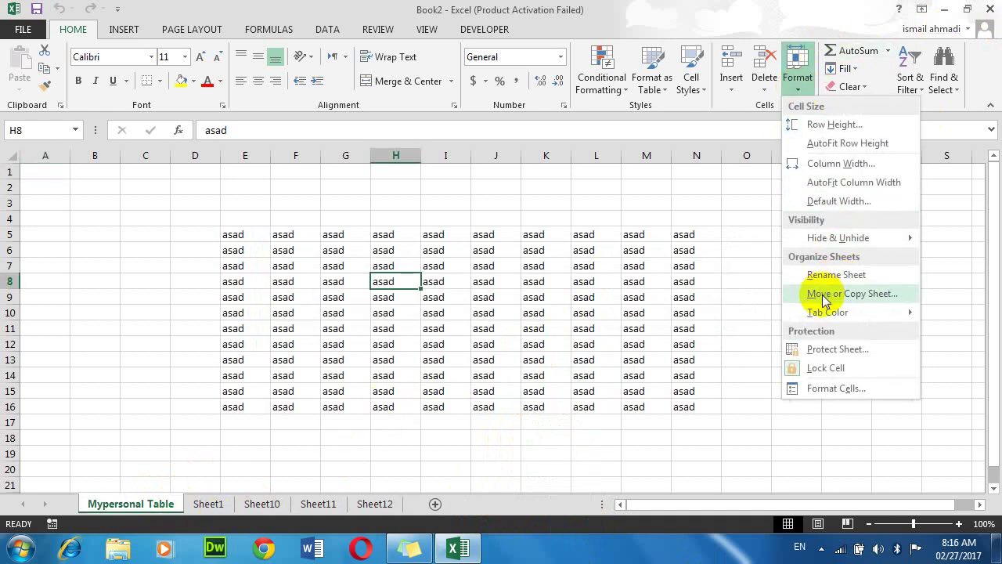
left_click(836, 295)
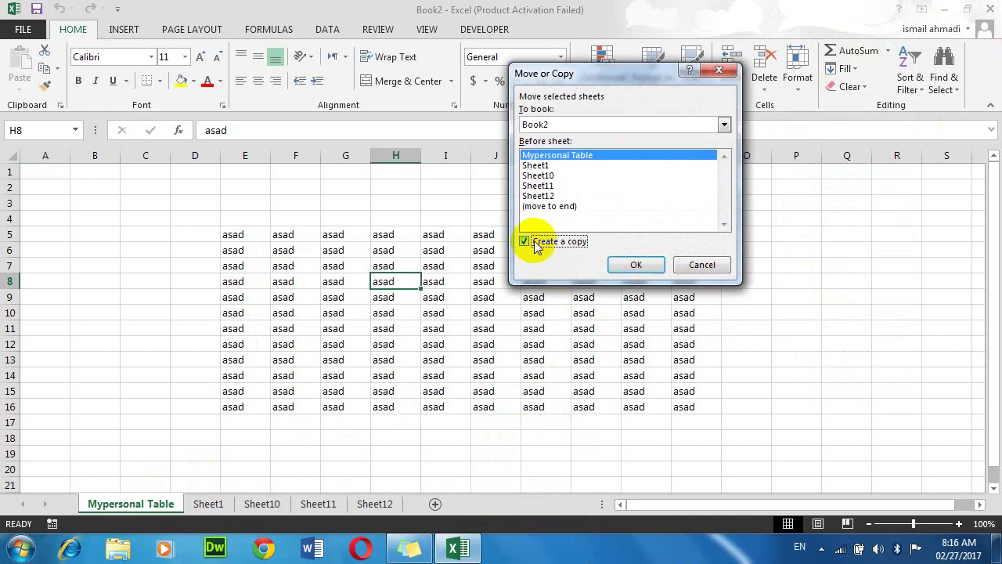
left_click(540, 126)
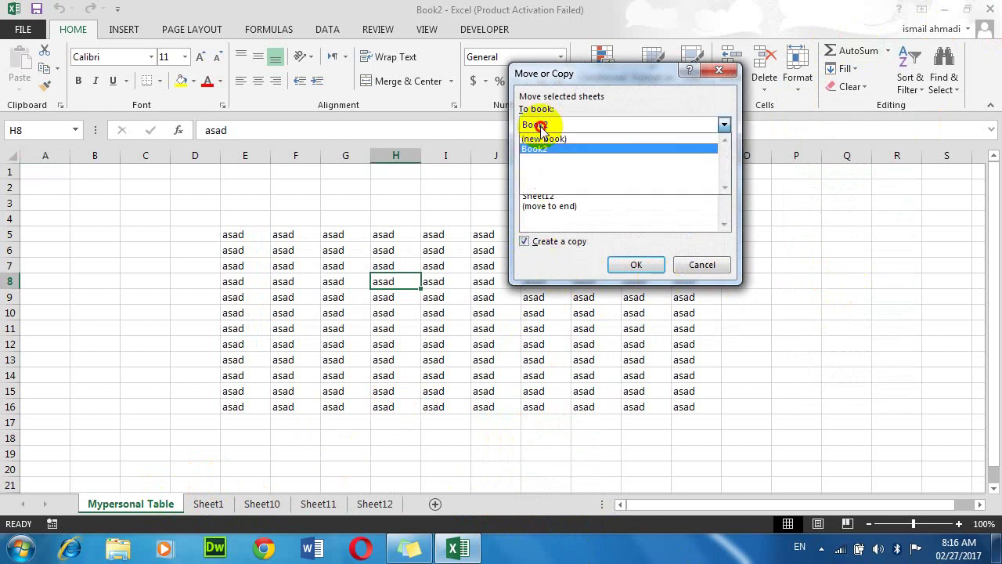
left_click(546, 139)
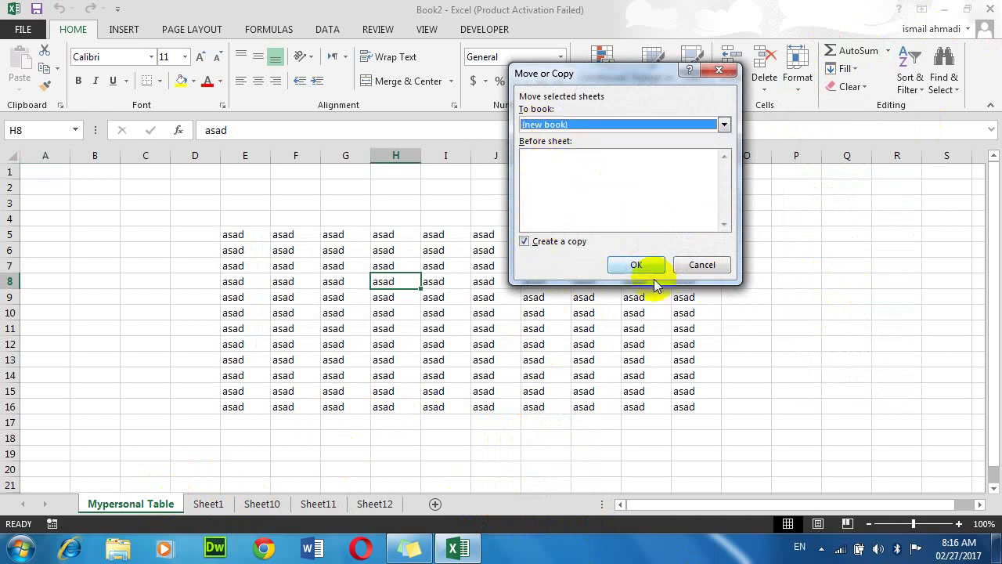
left_click(630, 266)
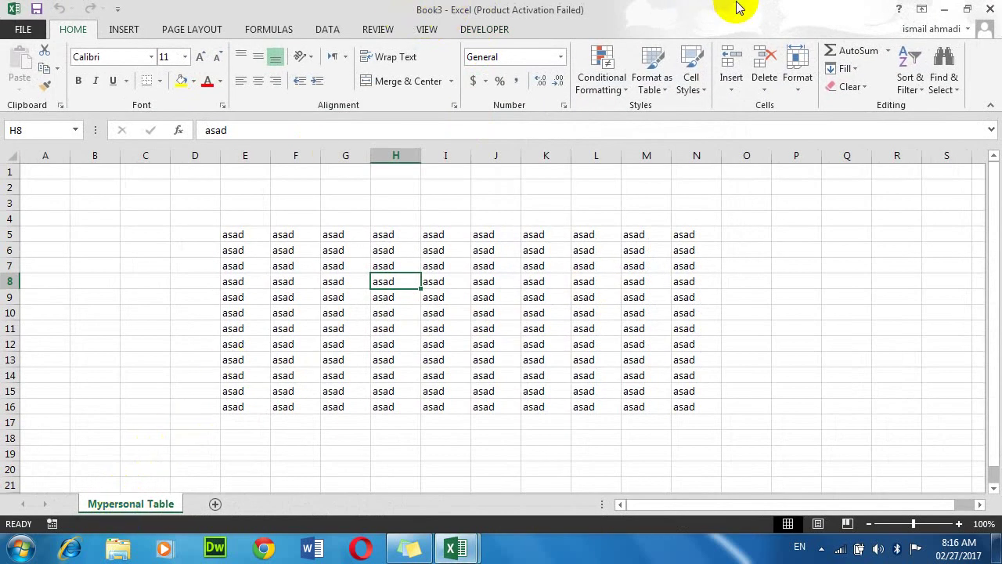
mouse_move(736, 8)
left_mouse_down()
mouse_move(678, 179)
mouse_move(571, 331)
mouse_move(577, 485)
mouse_move(735, 478)
mouse_move(653, 183)
mouse_move(698, 175)
left_mouse_up()
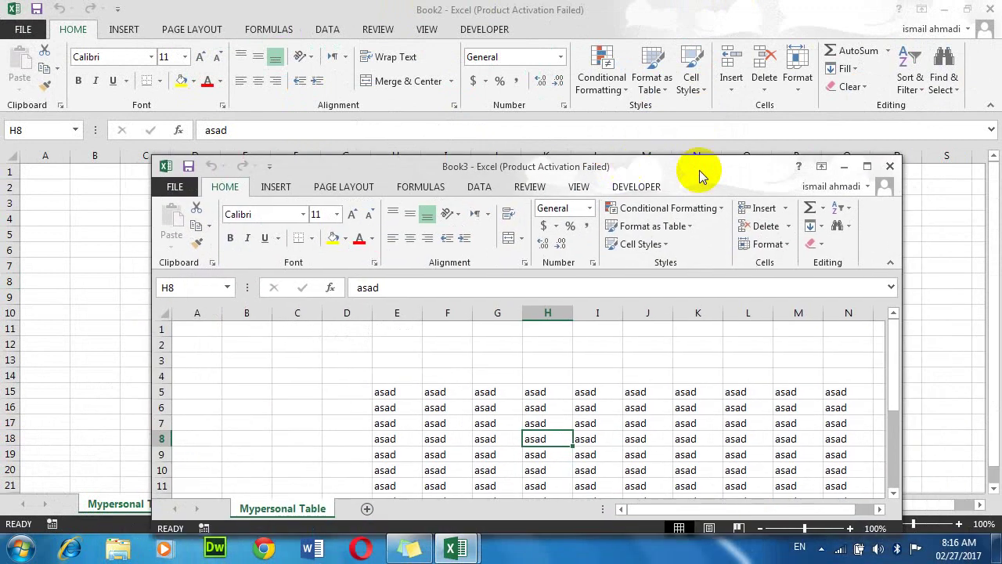
left_click(884, 168)
left_click(491, 291)
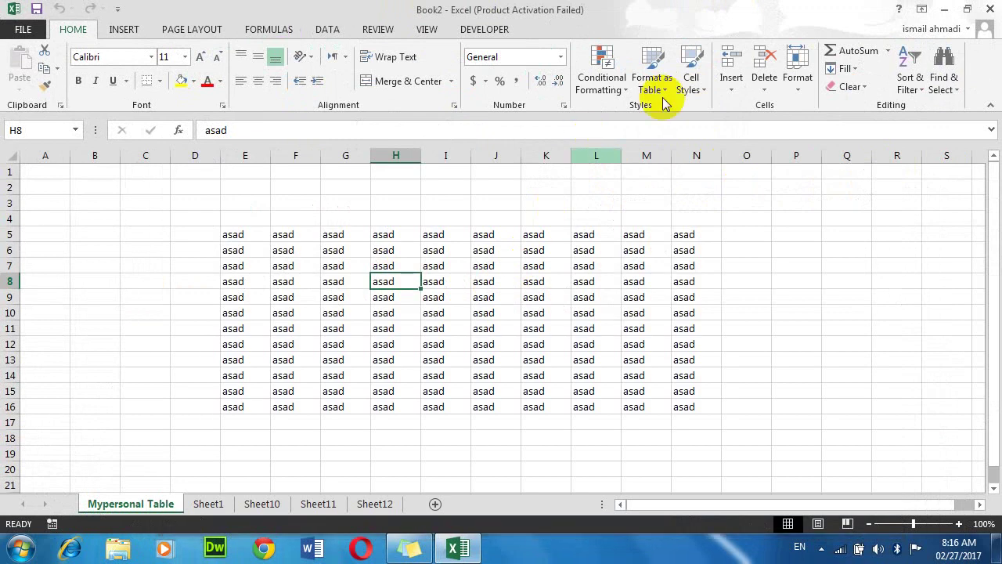
Colour the Mypersonal Table tab red.
left_click(795, 94)
mouse_move(827, 312)
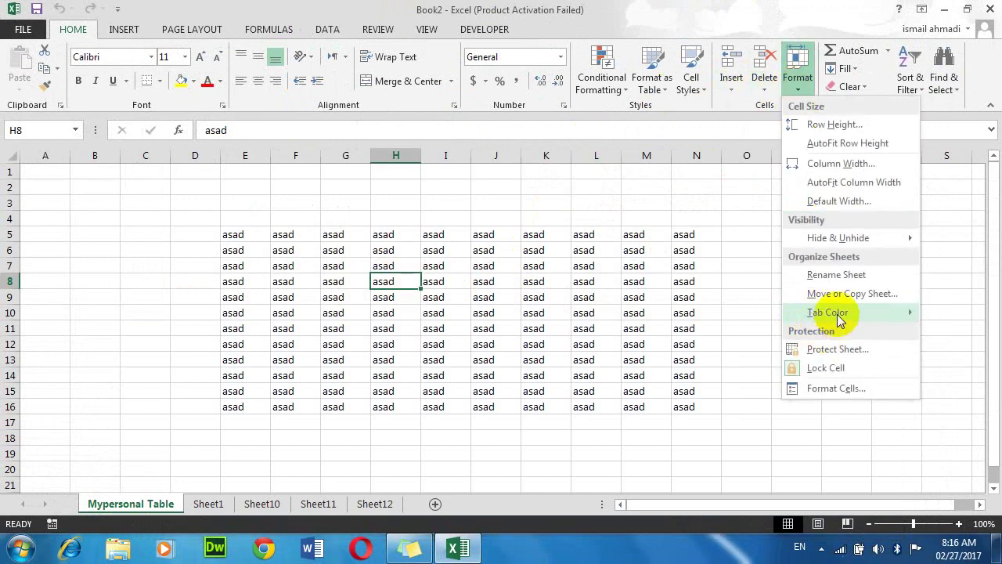
left_click(120, 504)
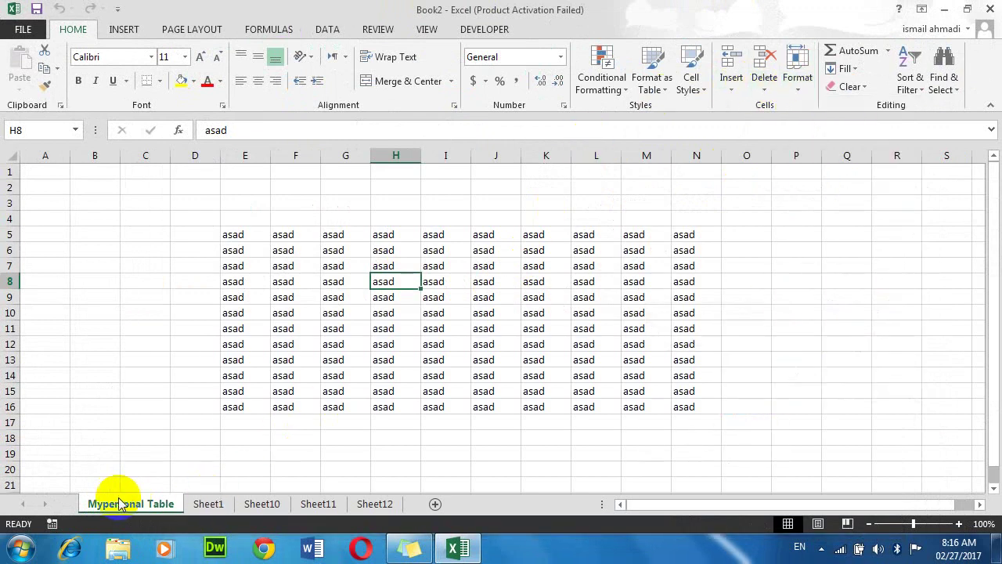
left_click(210, 506)
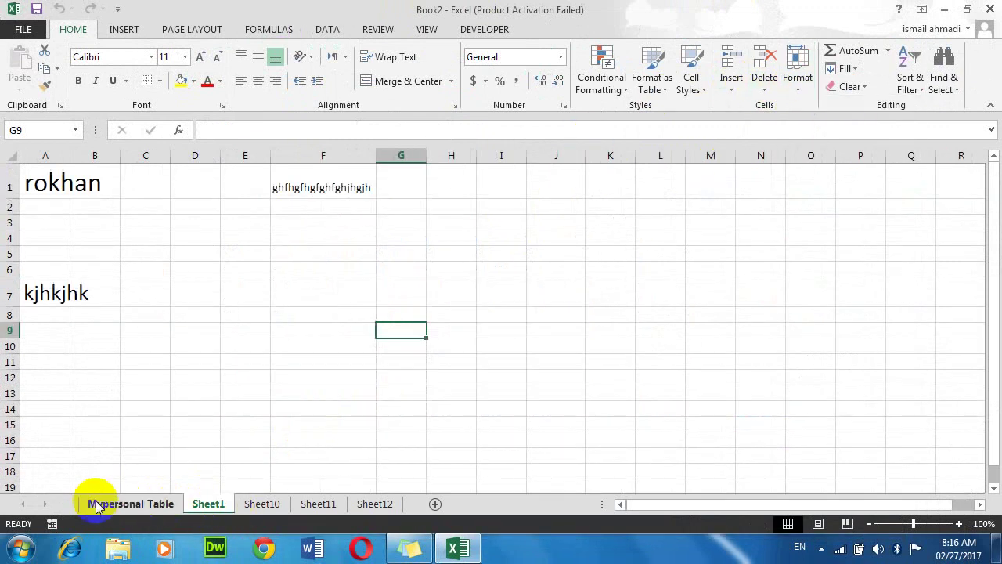
left_click(150, 509)
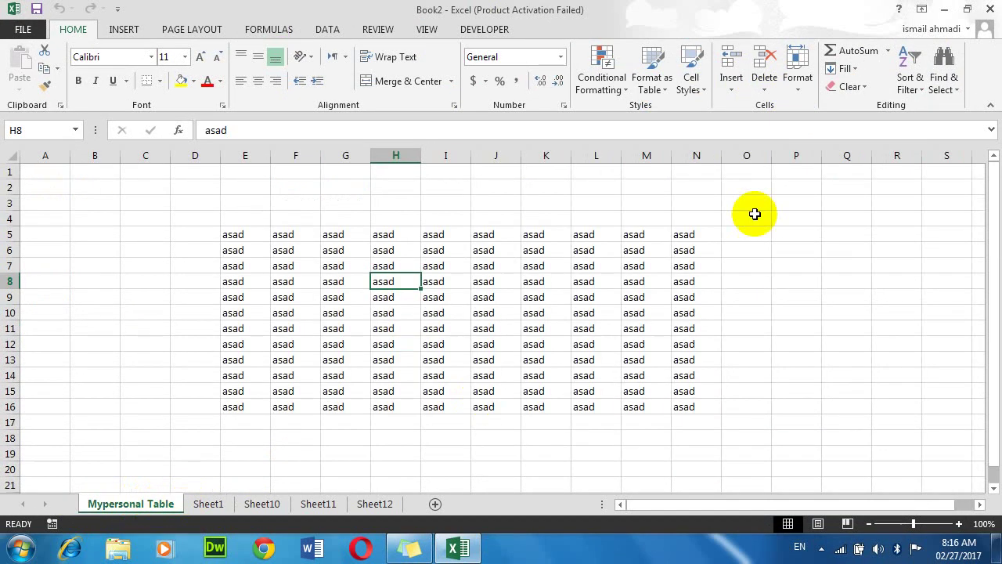
left_click(792, 82)
mouse_move(827, 312)
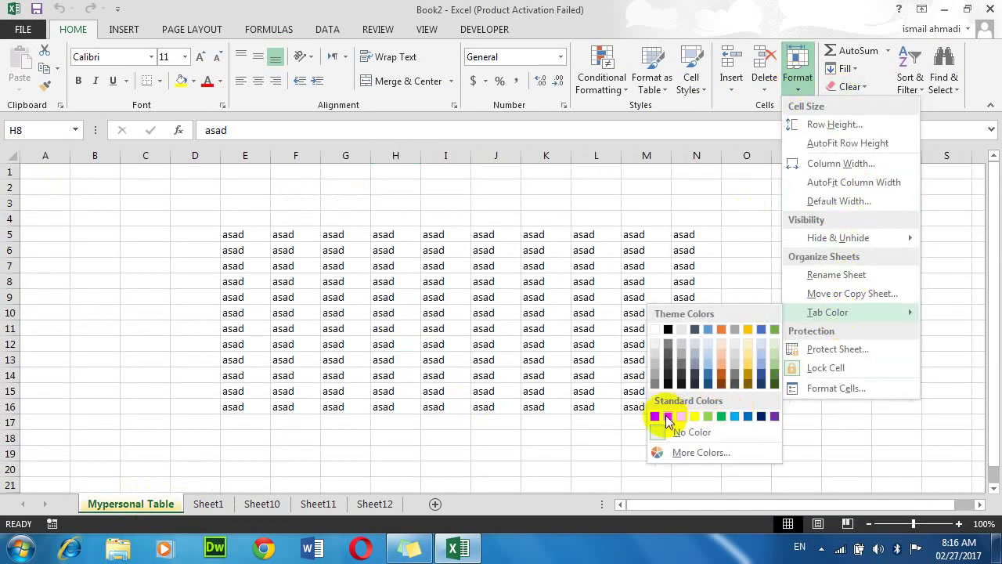
left_click(666, 415)
Colour the Sheet1 tab orange.
left_click(207, 504)
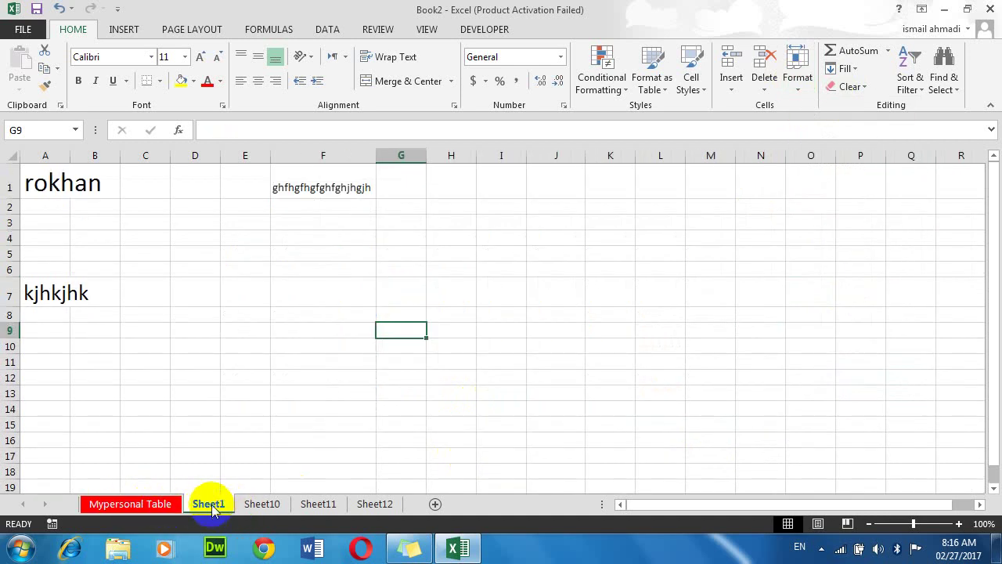
left_click(808, 87)
mouse_move(828, 312)
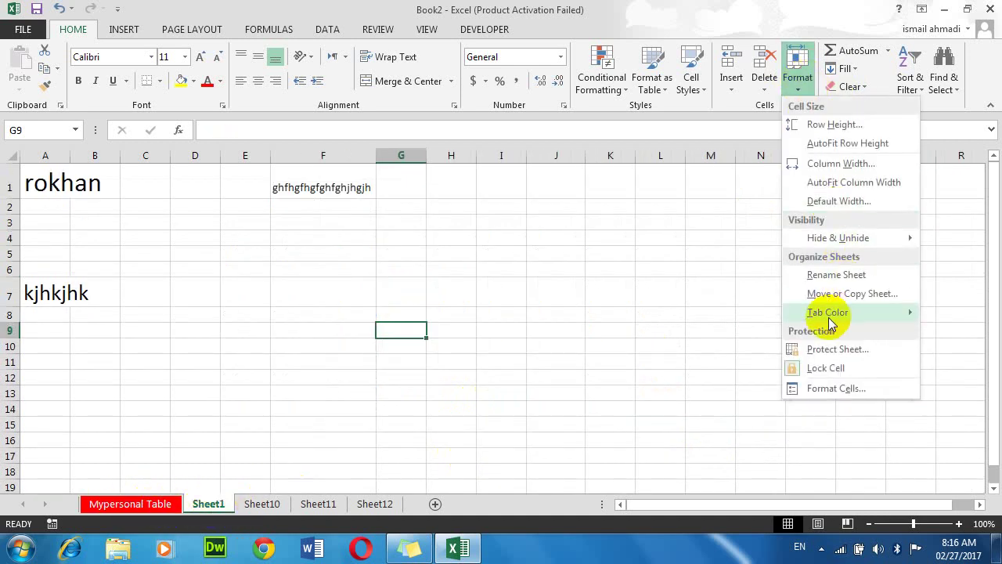
left_click(684, 417)
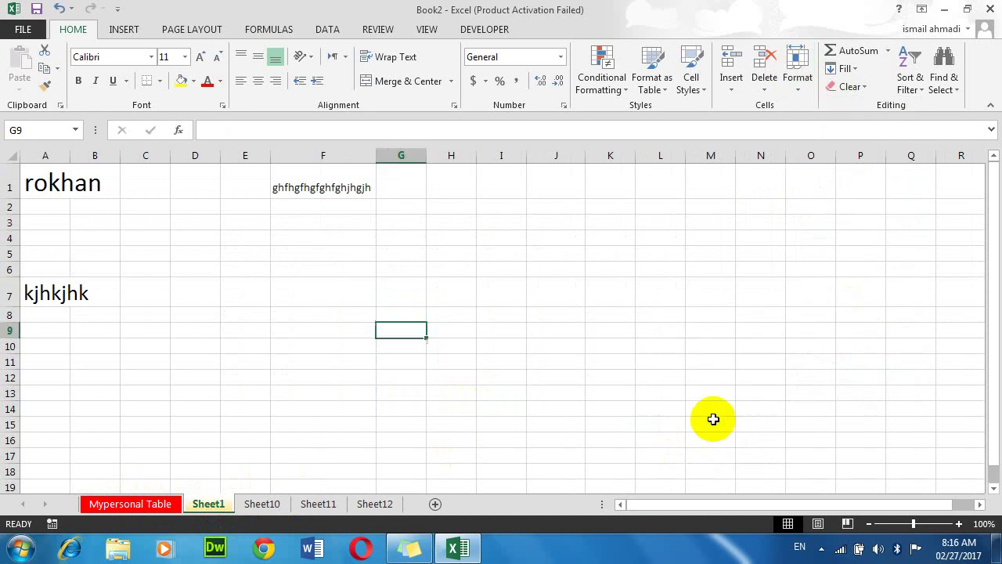
Colour the Sheet10 tab black.
left_click(262, 503)
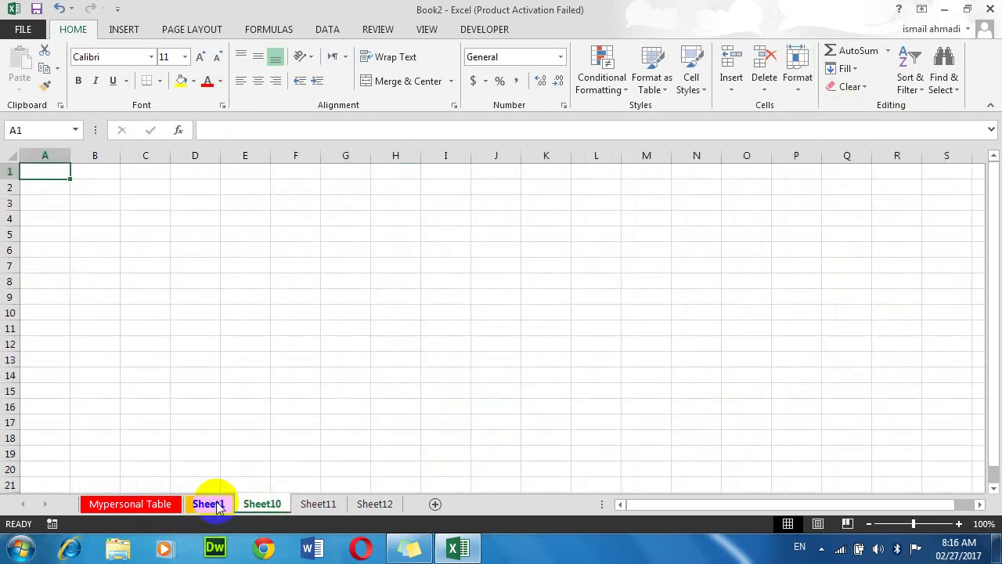
left_click(845, 88)
left_click(798, 81)
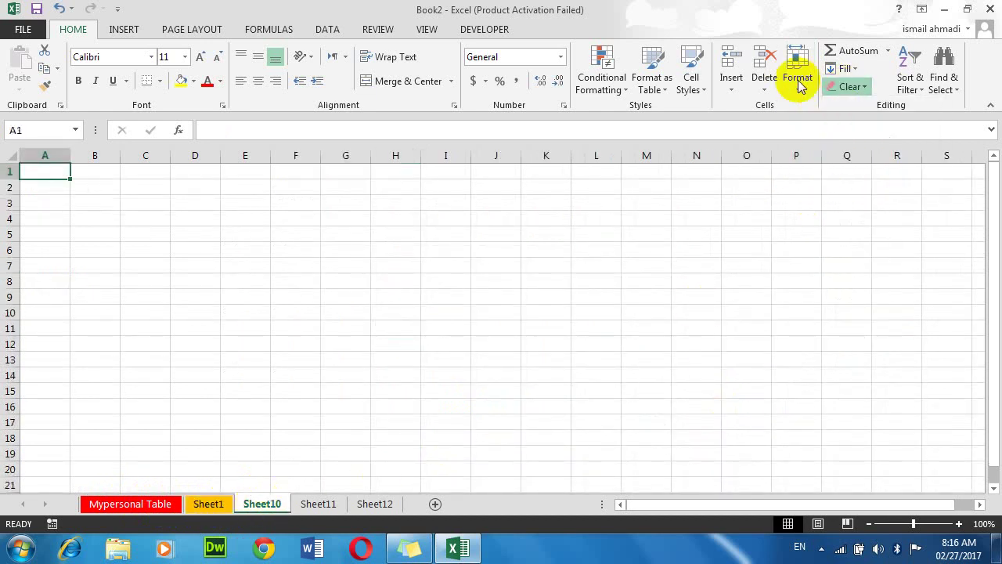
left_click(798, 81)
mouse_move(827, 312)
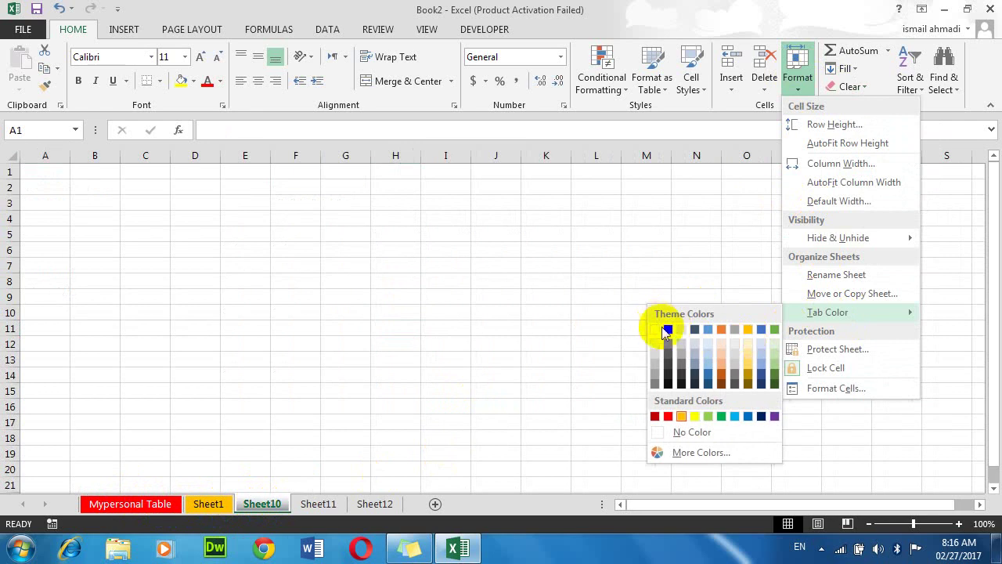
left_click(670, 330)
Switch between the sheets to check the coloured tabs, ending on Sheet1.
left_click(319, 503)
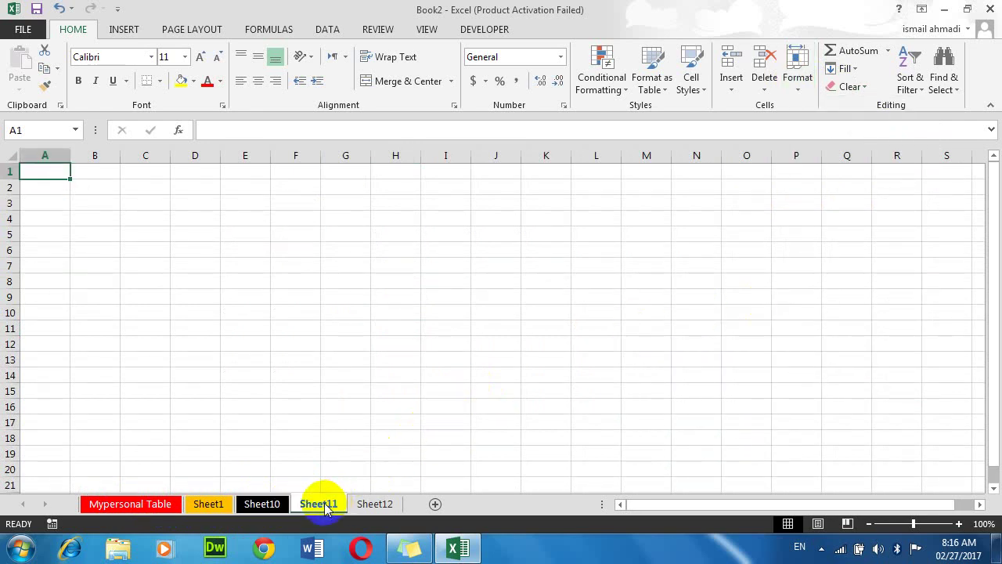
left_click(155, 505)
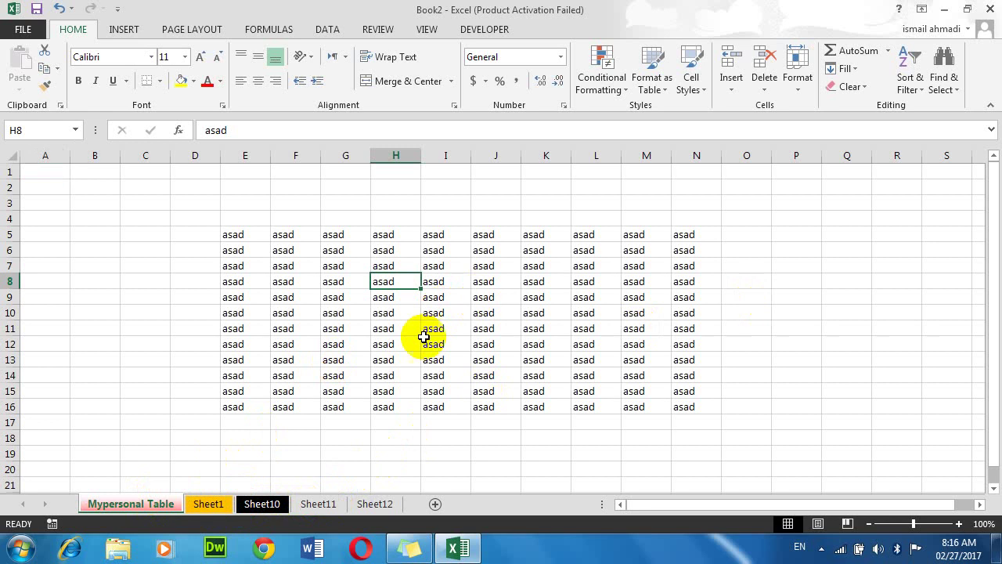
left_click(211, 502)
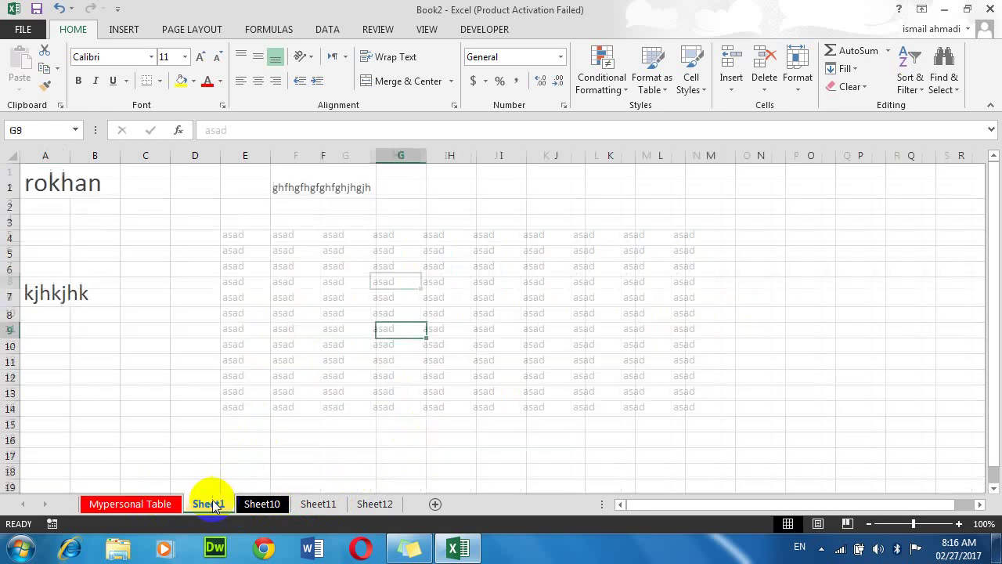
left_click(140, 505)
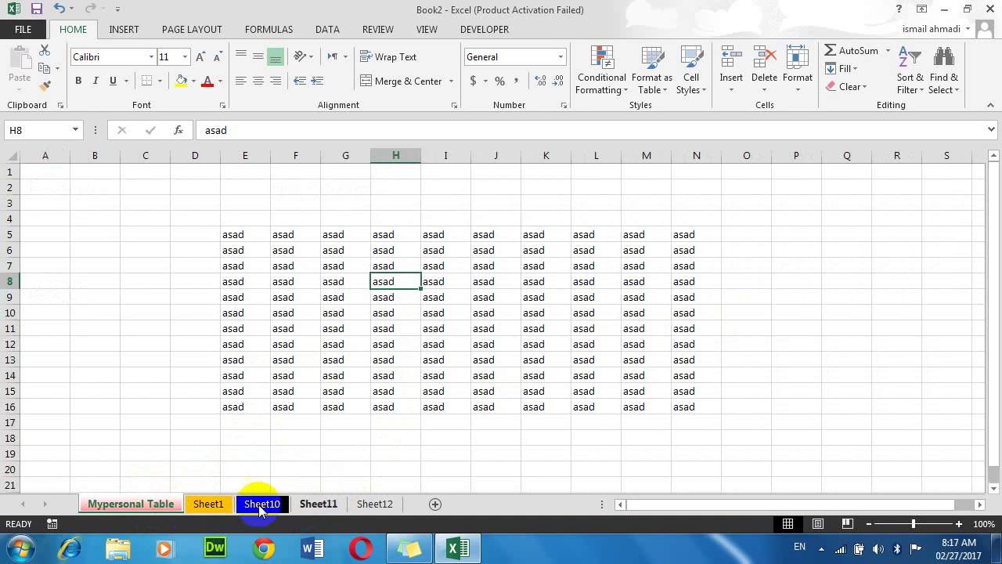
left_click(259, 501)
left_click(166, 505)
left_click(251, 509)
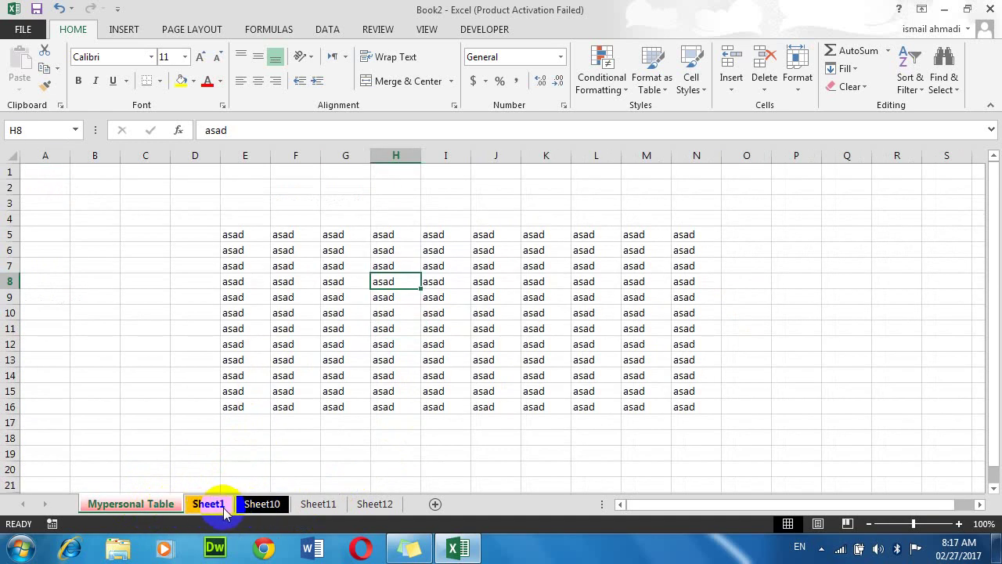
left_click(224, 506)
left_click(795, 82)
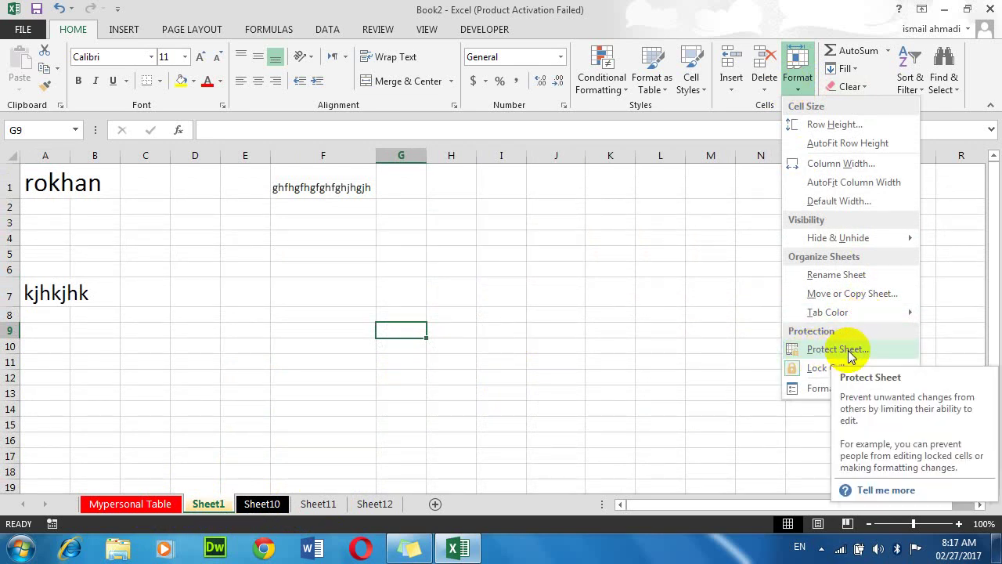
left_click(142, 506)
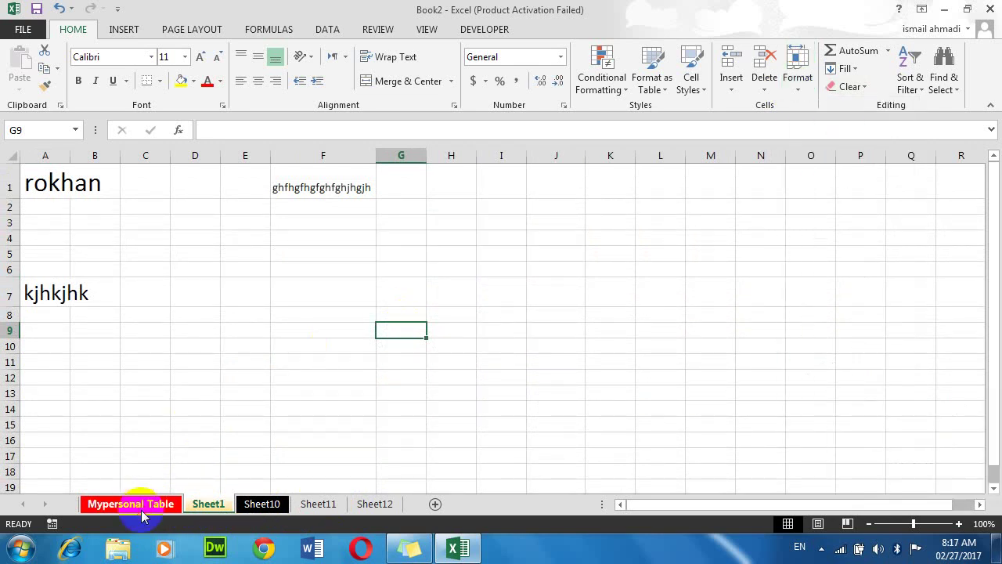
left_click(147, 506)
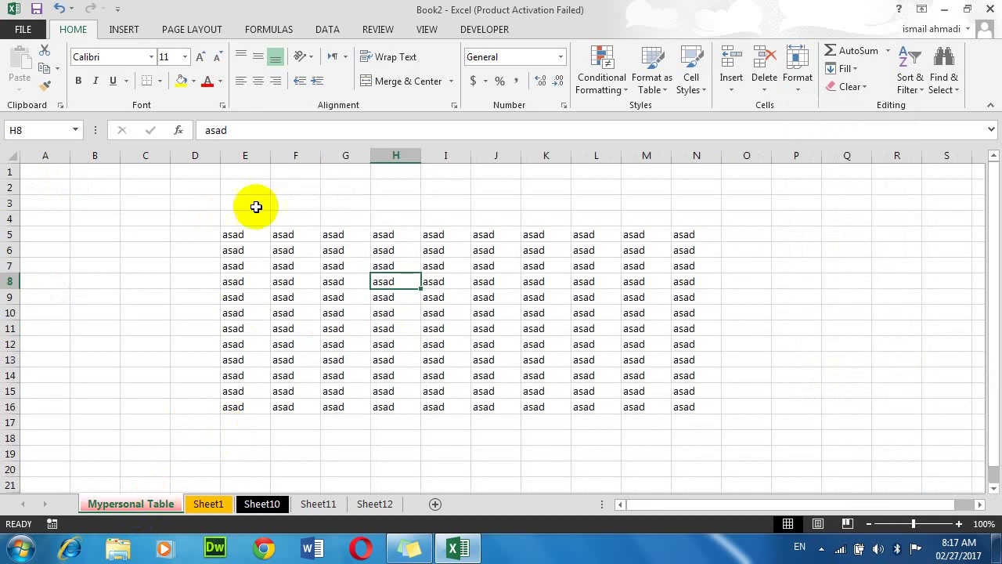
left_click(968, 7)
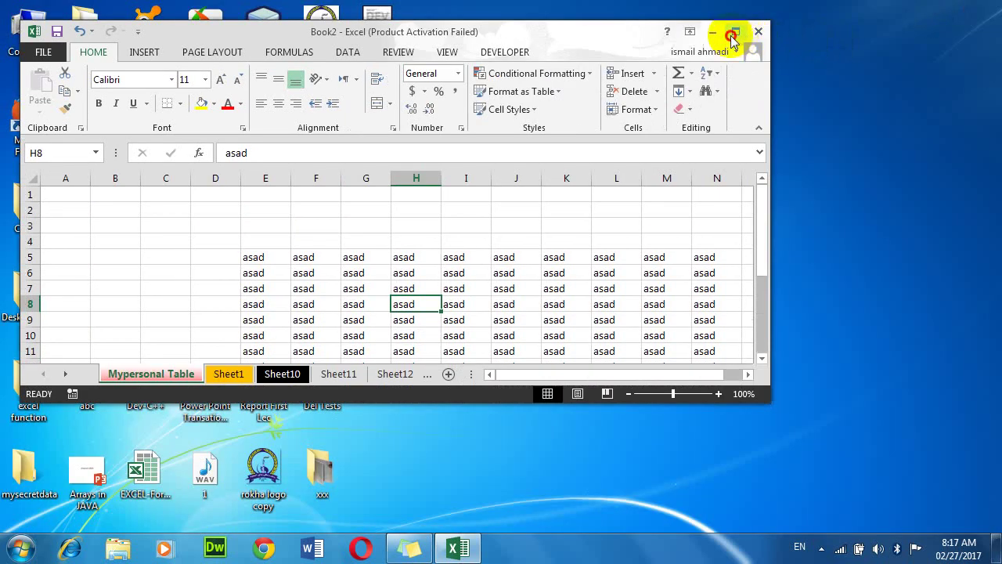
left_click(734, 32)
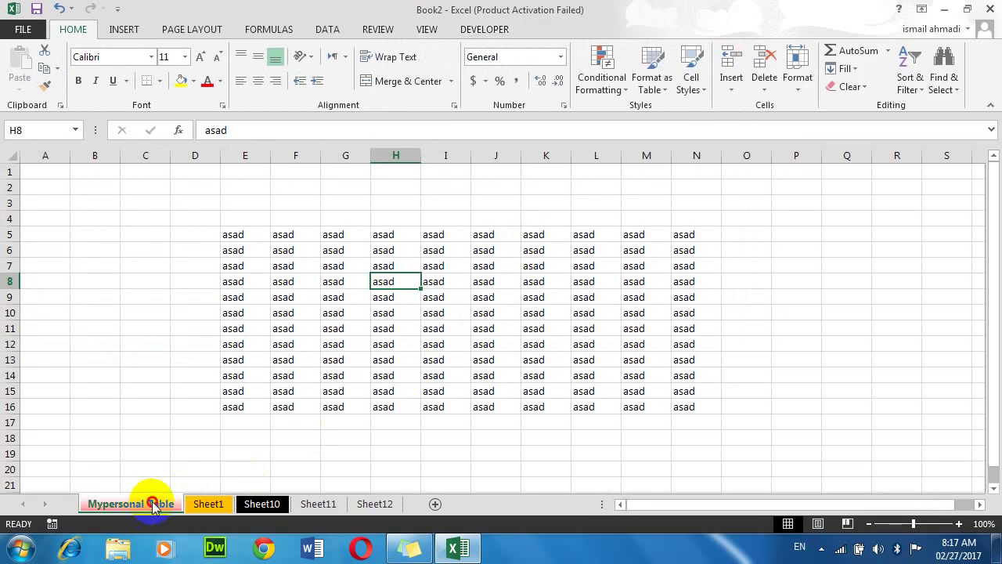
left_click(449, 304)
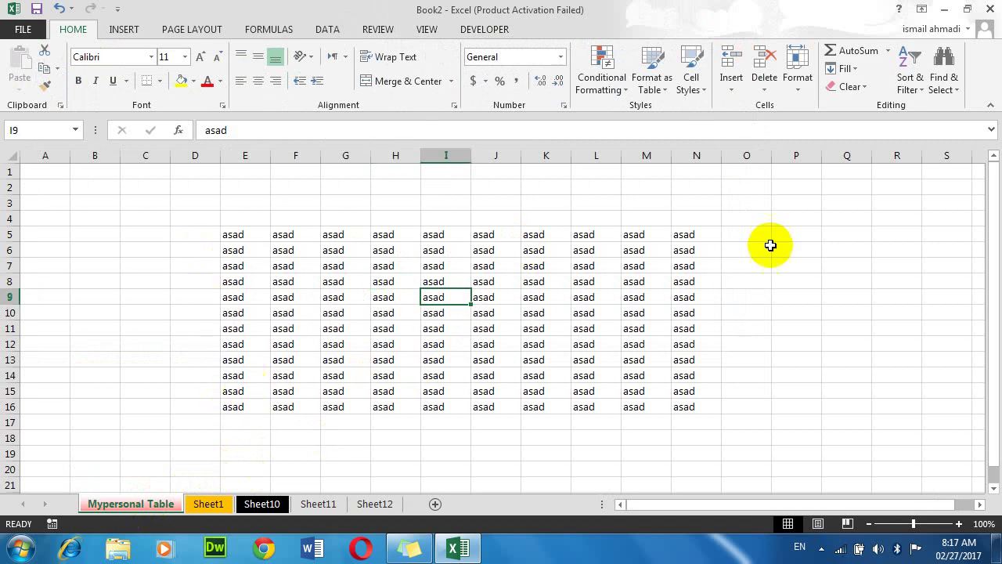
left_click(795, 71)
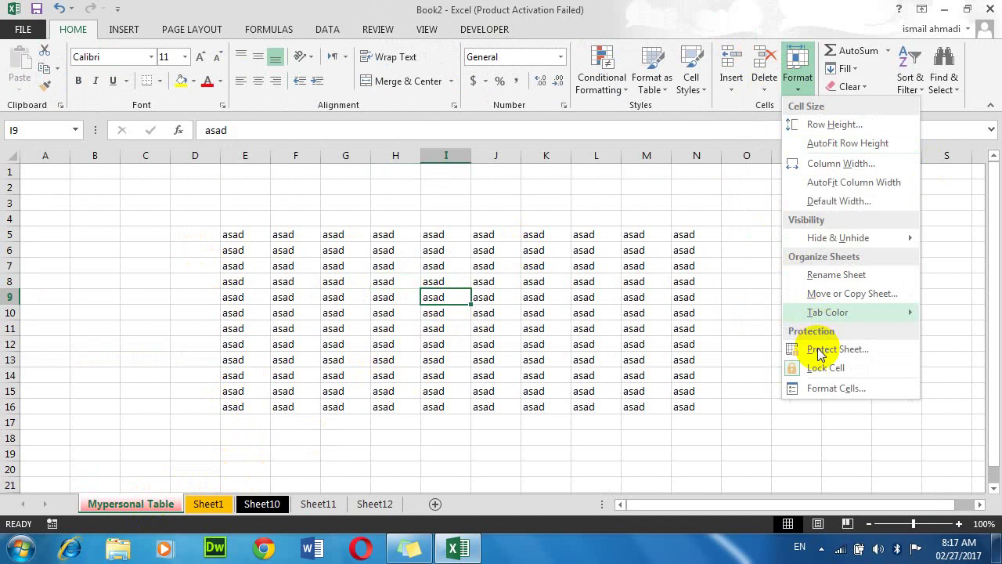
left_click(819, 351)
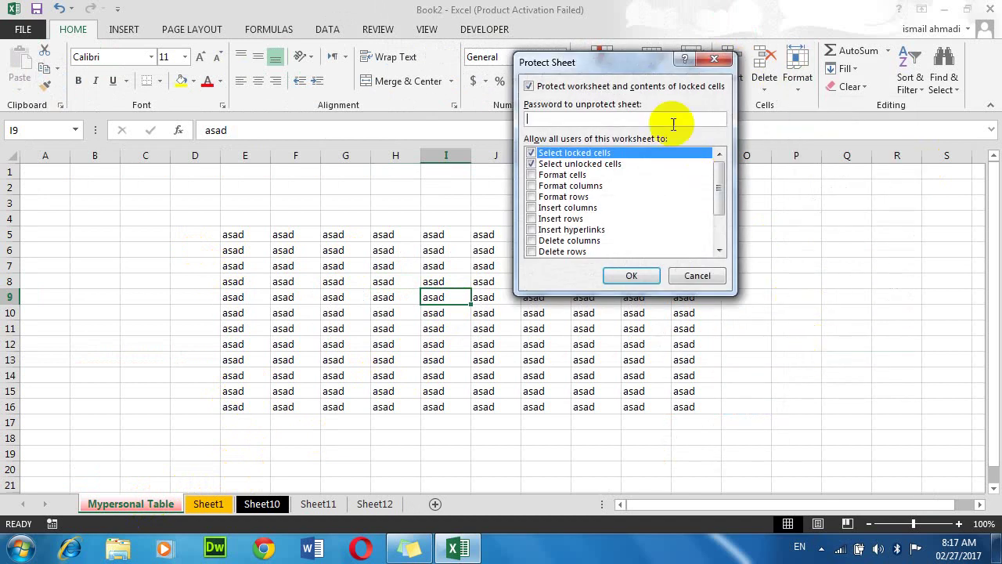
left_click_drag(643, 65, 622, 131)
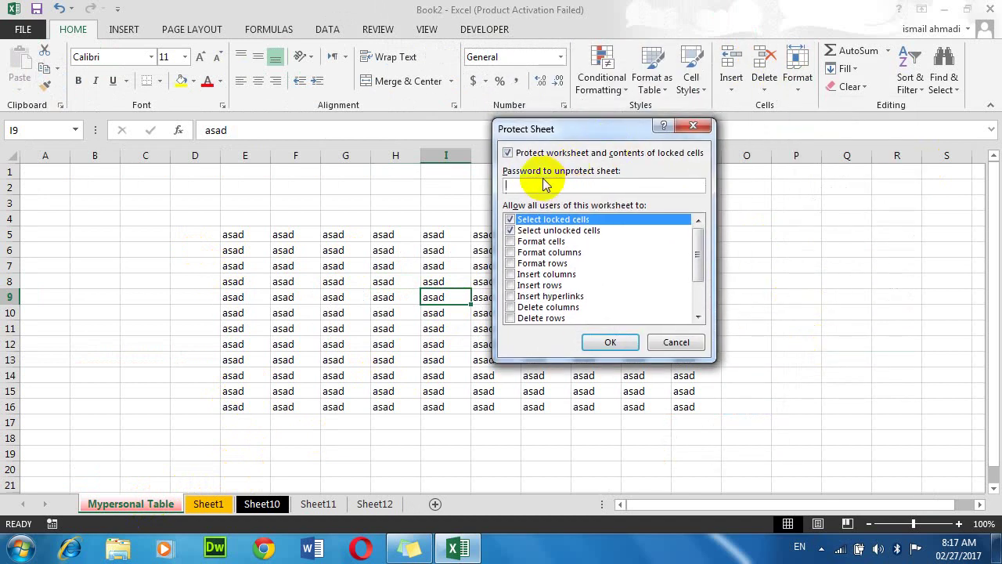
type("1")
left_click(610, 342)
type("1")
left_click(652, 227)
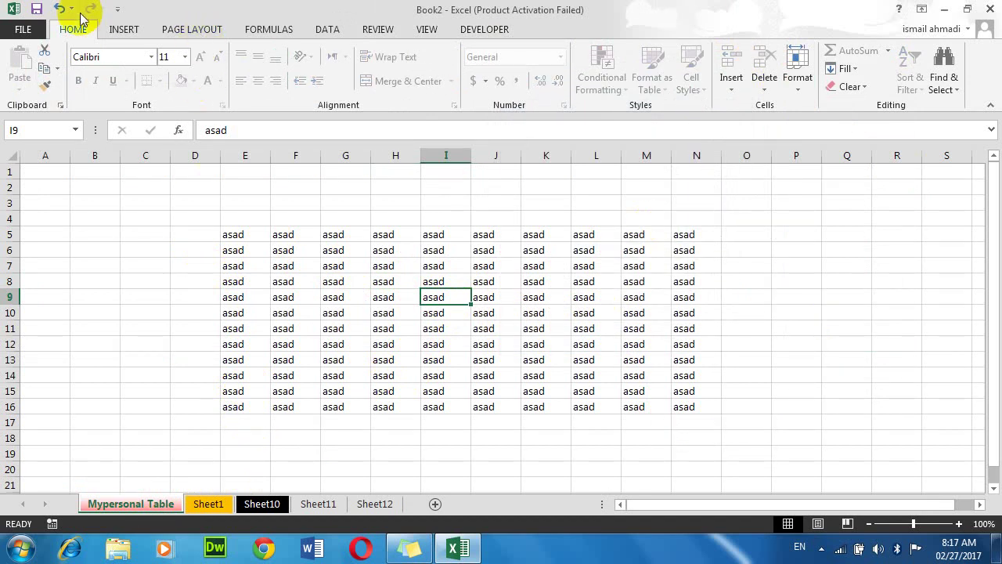
key("ctrl+s")
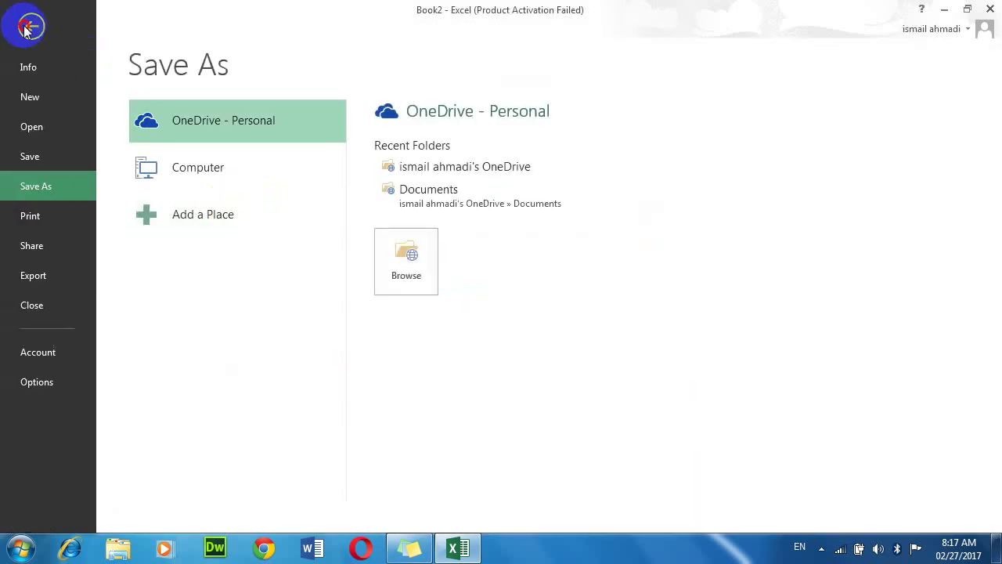
left_click(20, 19)
left_click_drag(338, 204, 680, 425)
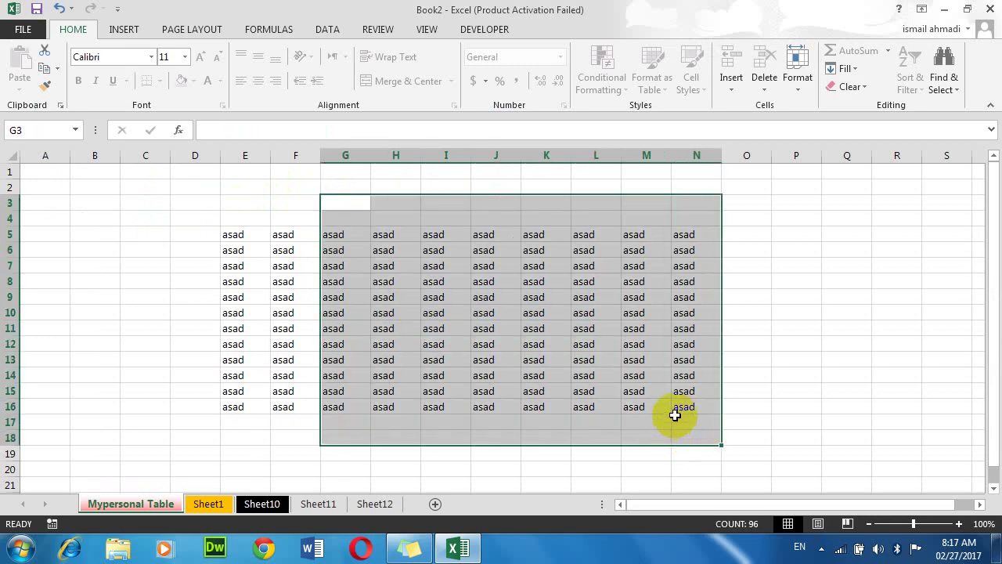
key("Delete")
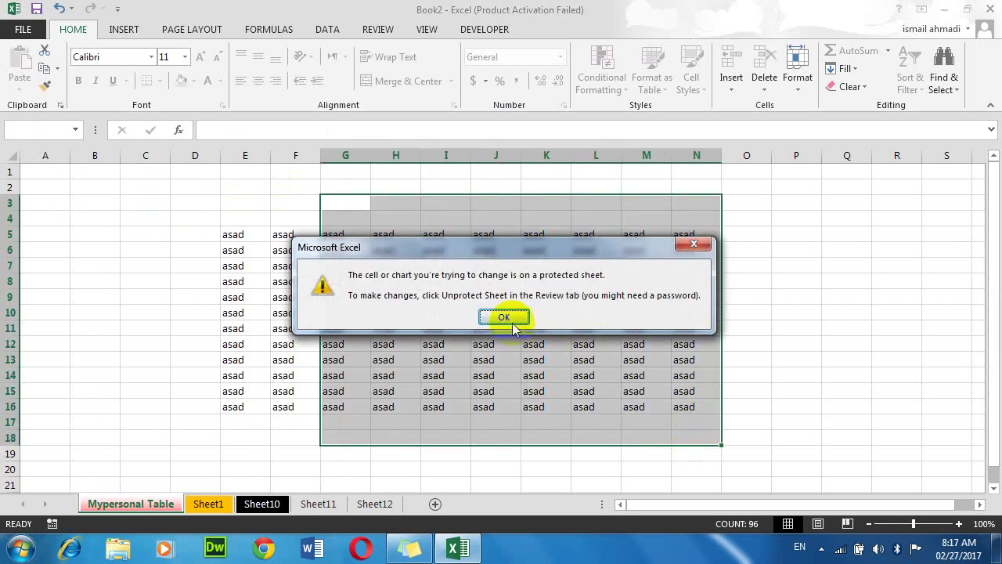
left_click(507, 318)
key("Delete")
left_click(504, 317)
mouse_move(196, 235)
left_mouse_down()
mouse_move(488, 353)
mouse_move(772, 440)
left_mouse_up()
key("Delete")
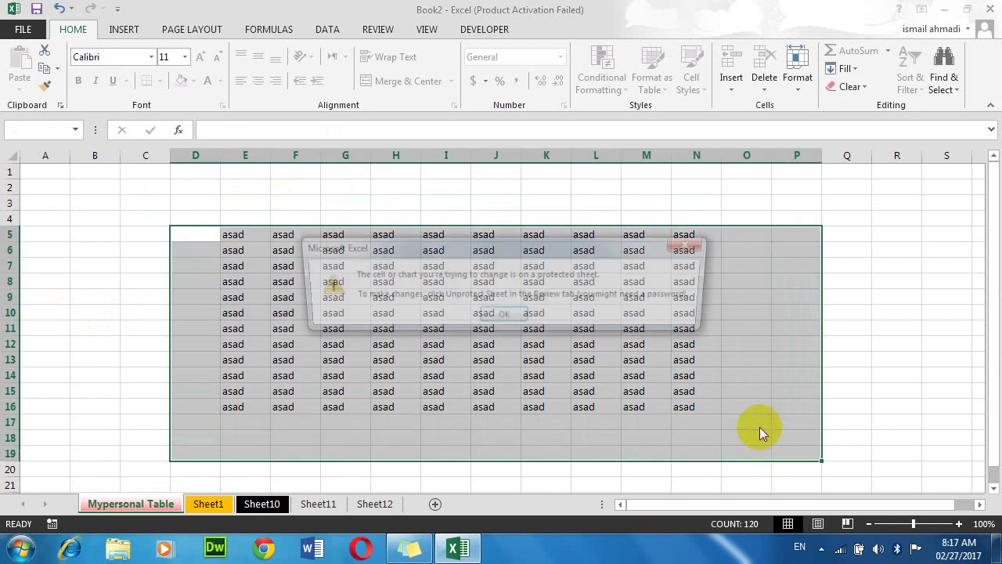
left_click(498, 311)
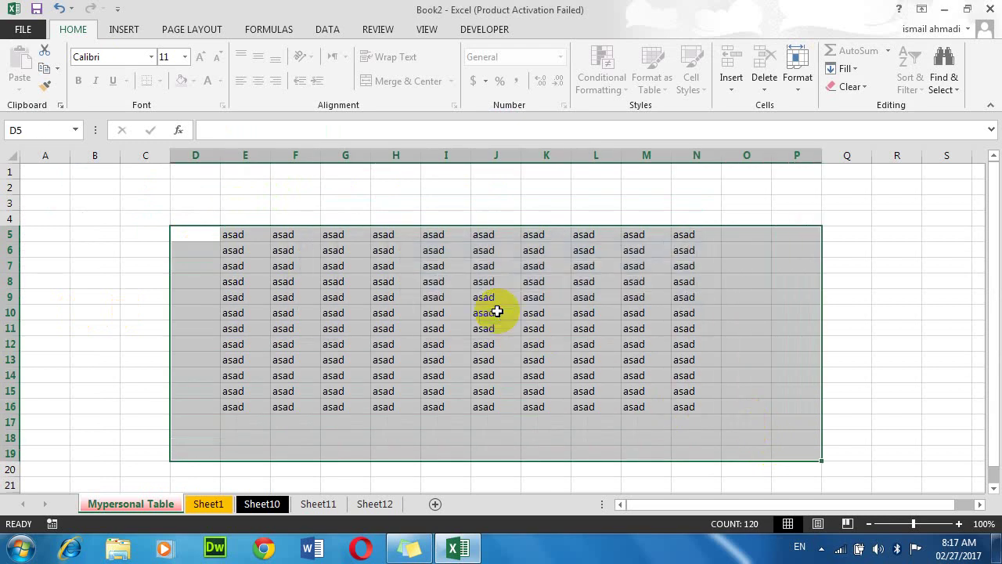
Cancel a first Unprotect Sheet password prompt, then try selecting H5:O17.
left_click(583, 313)
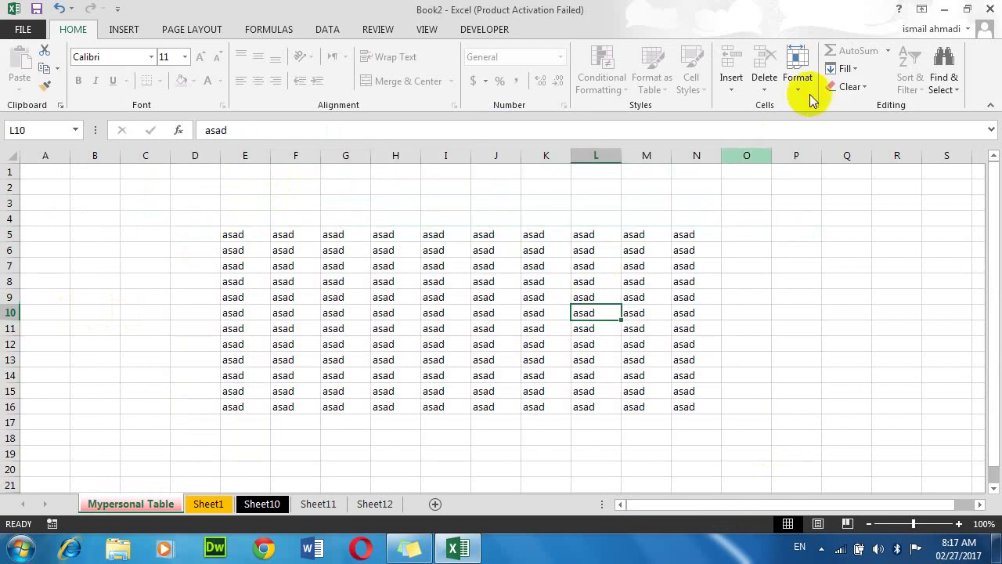
left_click(795, 85)
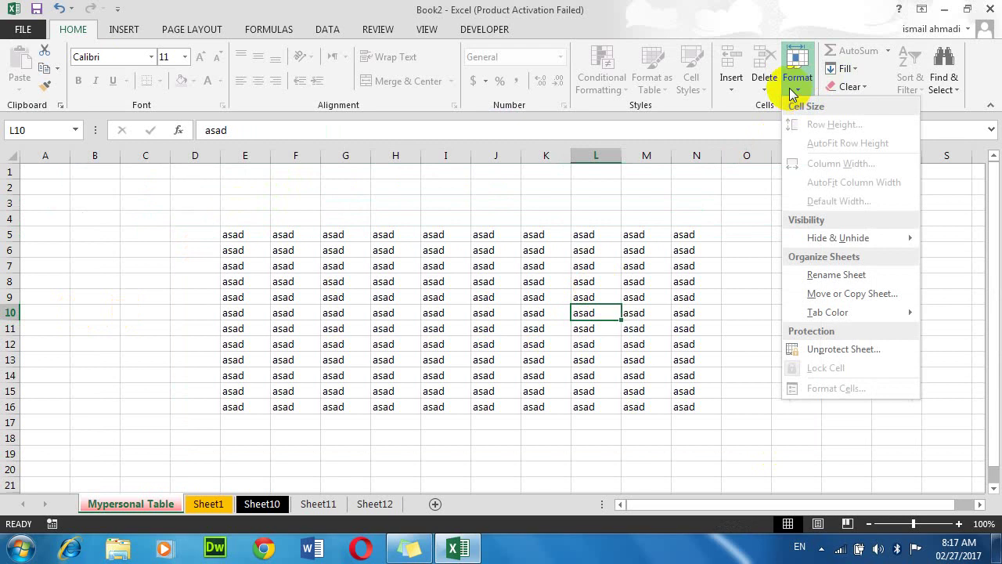
left_click(822, 349)
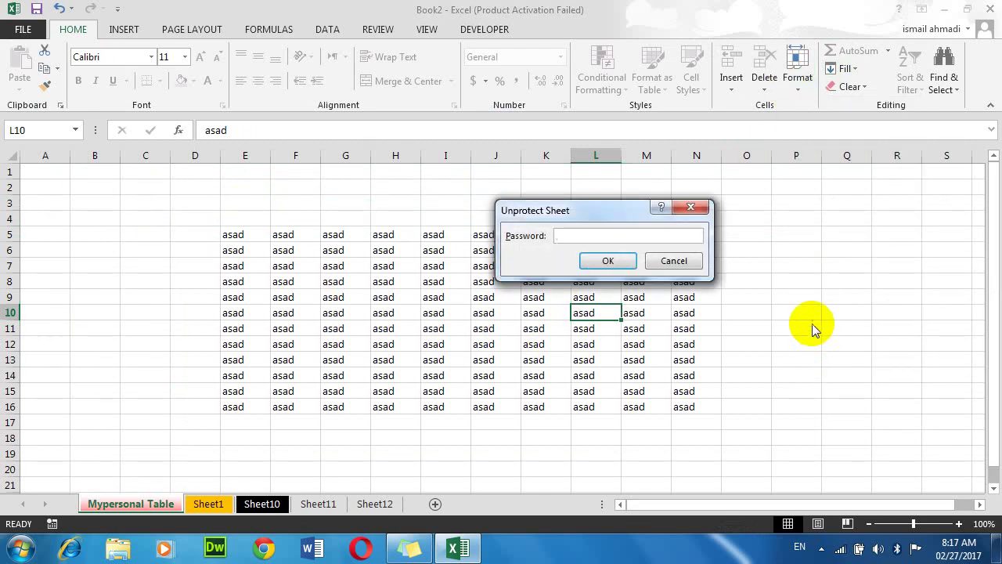
left_click(673, 260)
left_click_drag(395, 234, 738, 422)
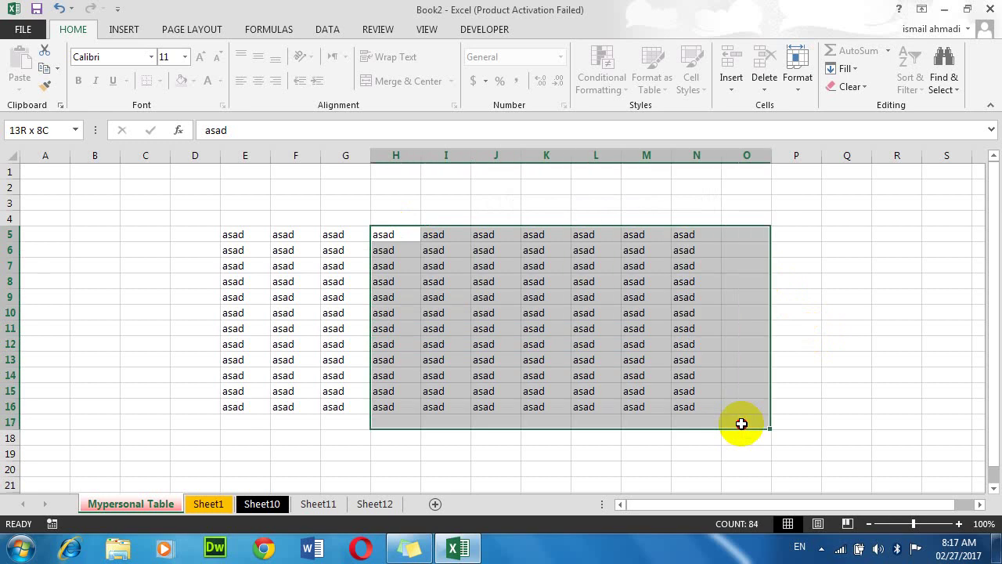
left_click(457, 265)
Select F4:M16 and unprotect the sheet by entering its password.
left_click_drag(295, 218, 657, 405)
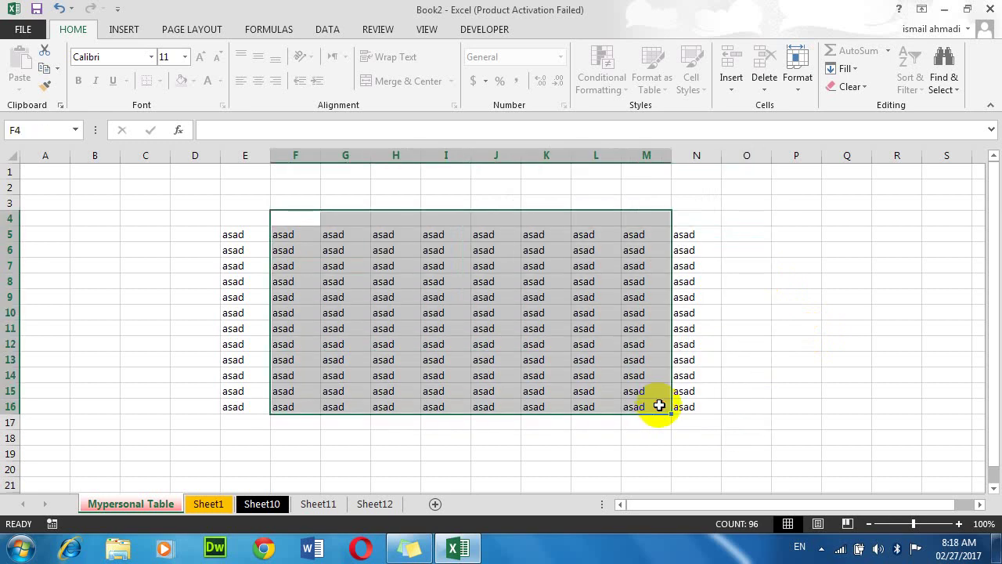
left_click(789, 86)
left_click(820, 347)
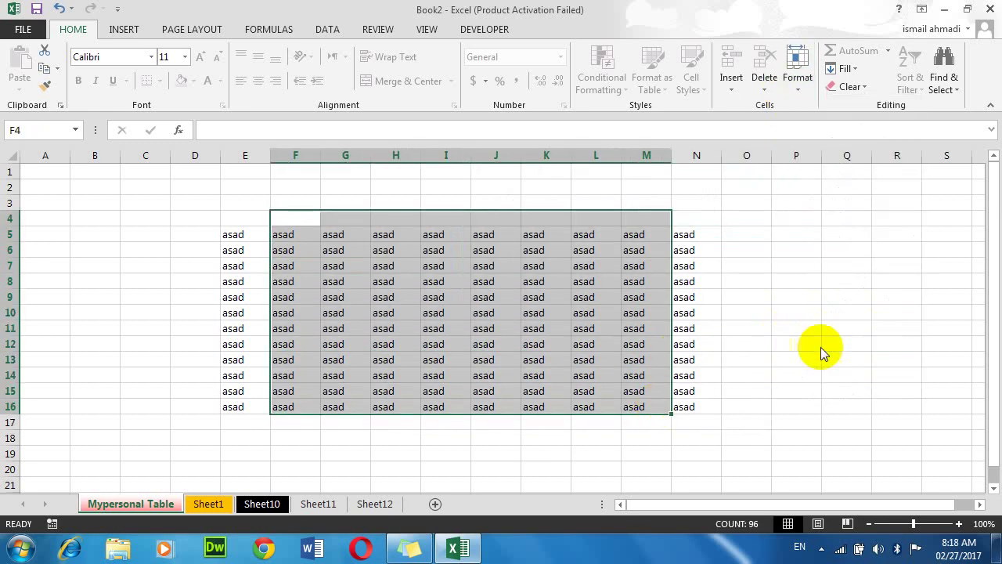
type("1")
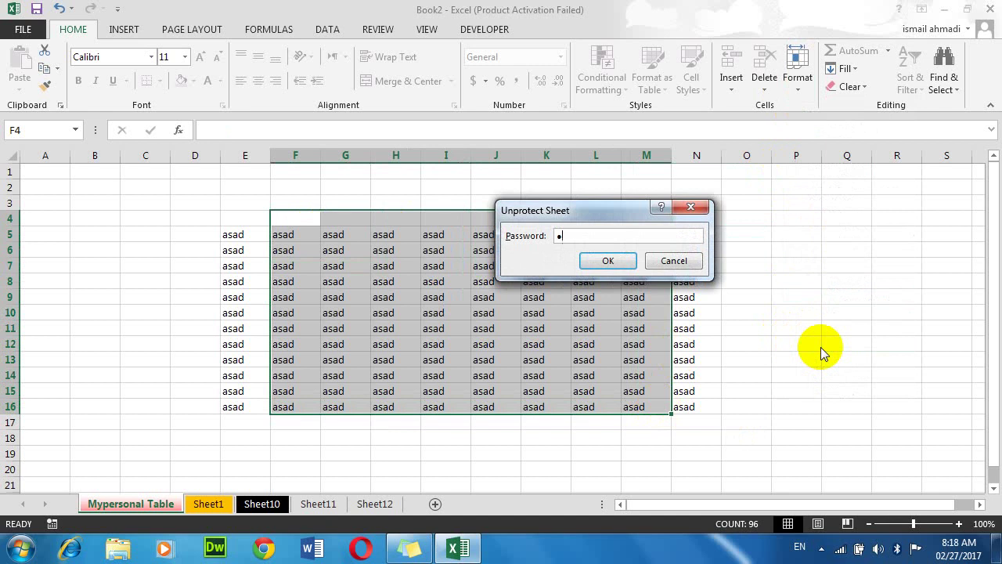
key("Return")
Test editing by clearing C3:N16, then undo to restore the asad values.
left_click(814, 356)
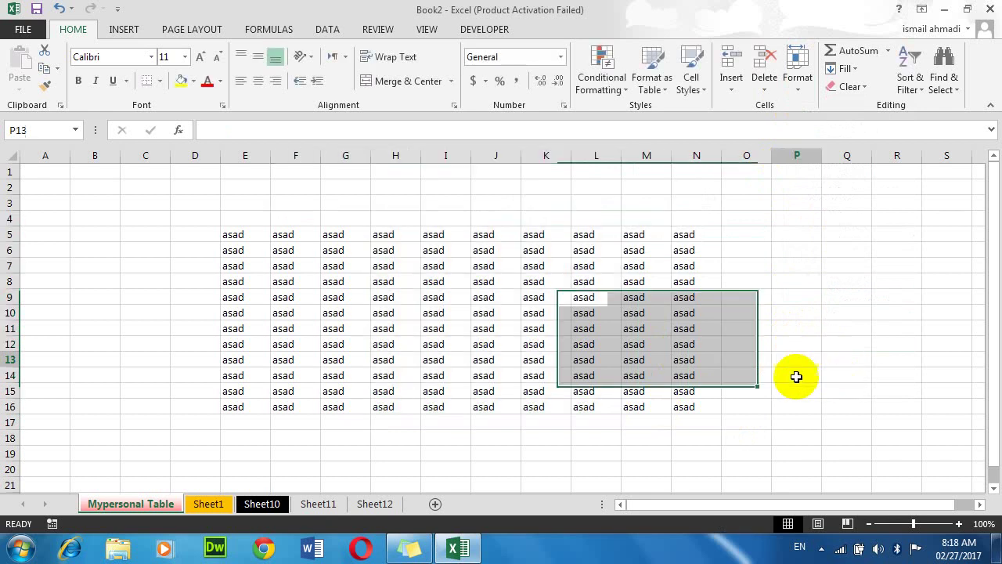
left_click_drag(715, 402, 143, 205)
key("Delete")
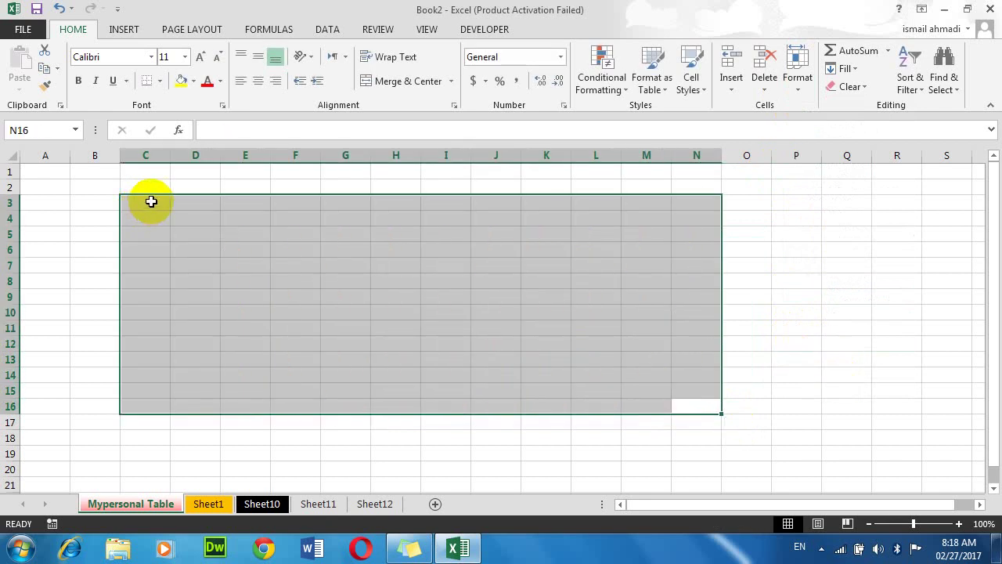
key("ctrl+z")
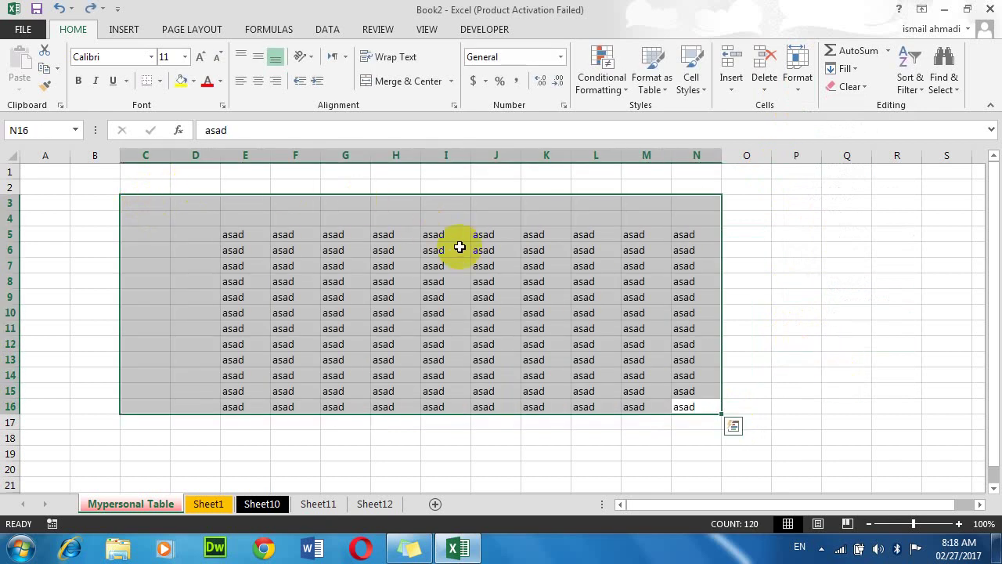
Protect the sheet with the default Protect Sheet settings.
left_click(436, 293)
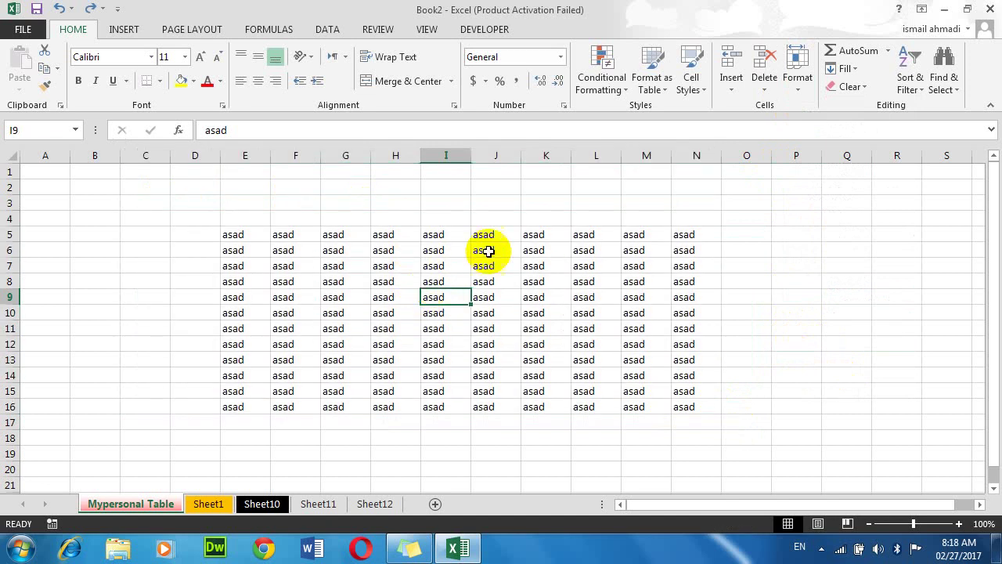
left_click(797, 83)
left_click(821, 349)
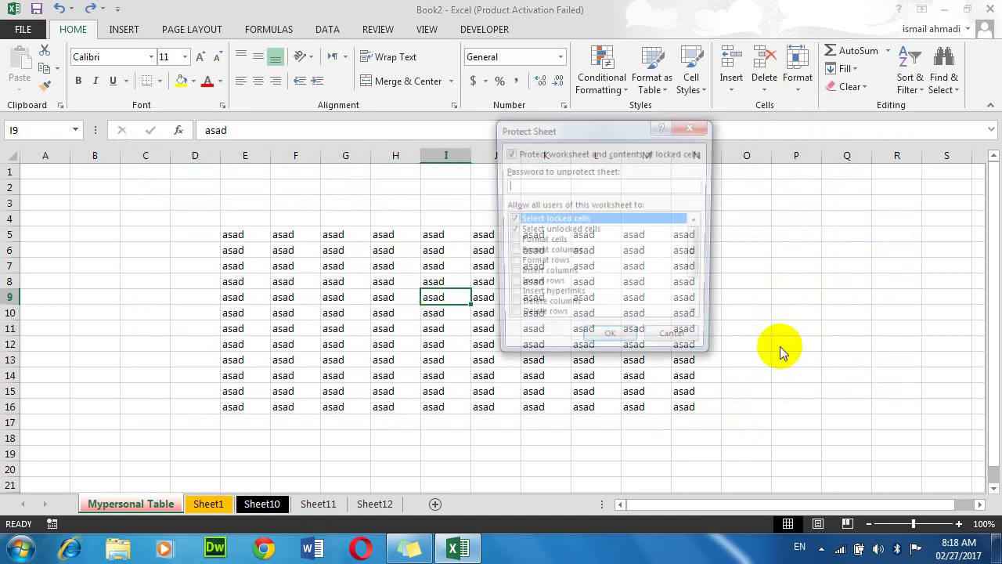
left_click(605, 340)
Select C5:O17 on the protected sheet, then unprotect it again.
left_click_drag(385, 224, 738, 413)
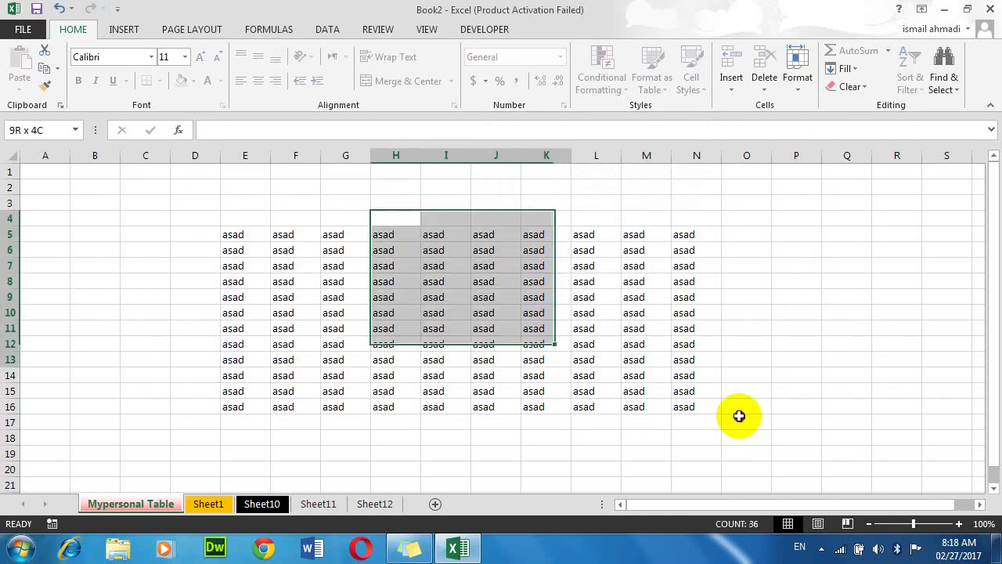
left_click(281, 285)
left_click_drag(156, 234, 730, 423)
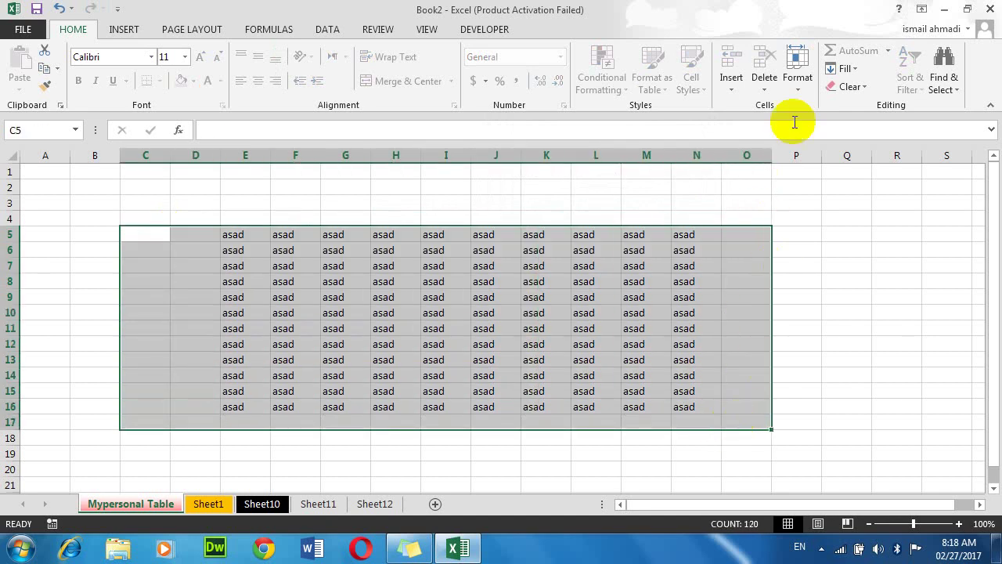
left_click(805, 99)
left_click(826, 349)
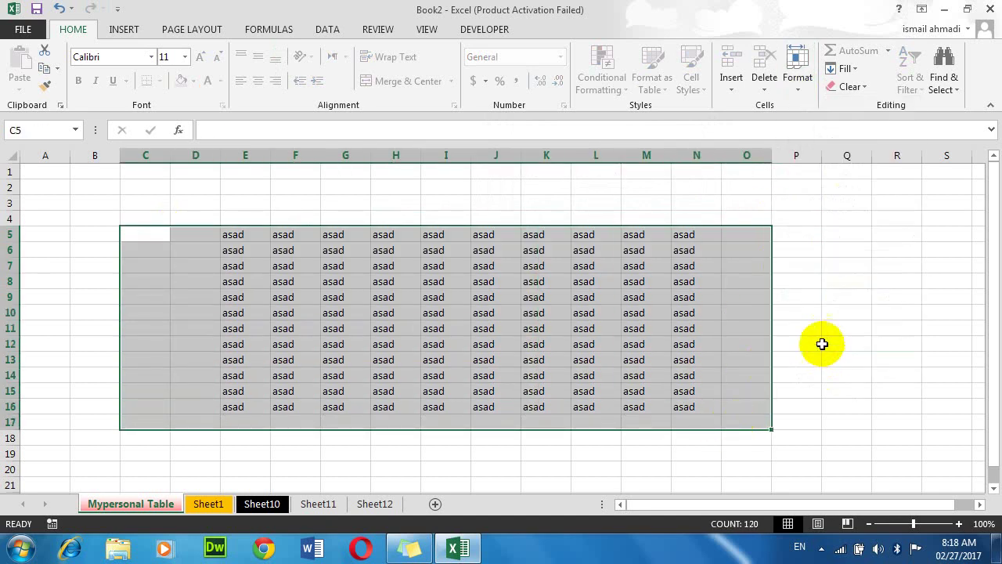
Reprotect the sheet with Select locked cells and Select unlocked cells unticked.
left_click(637, 308)
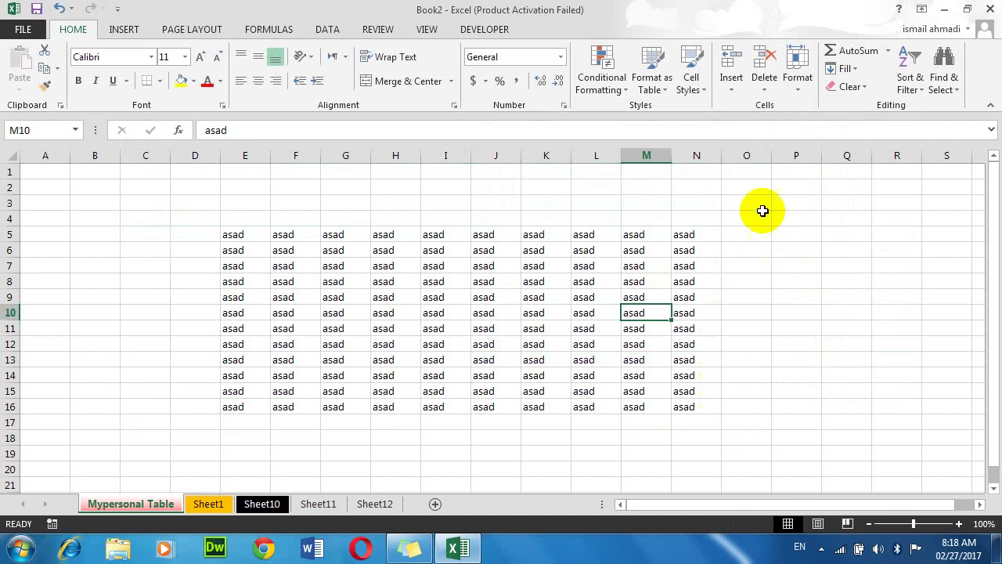
left_click(799, 92)
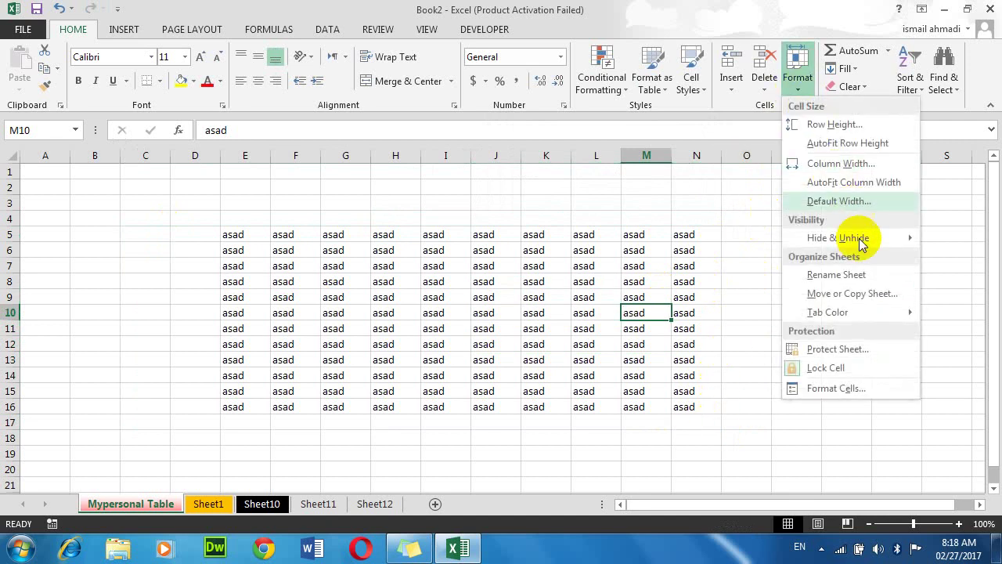
left_click(821, 349)
left_click(521, 230)
left_click(516, 219)
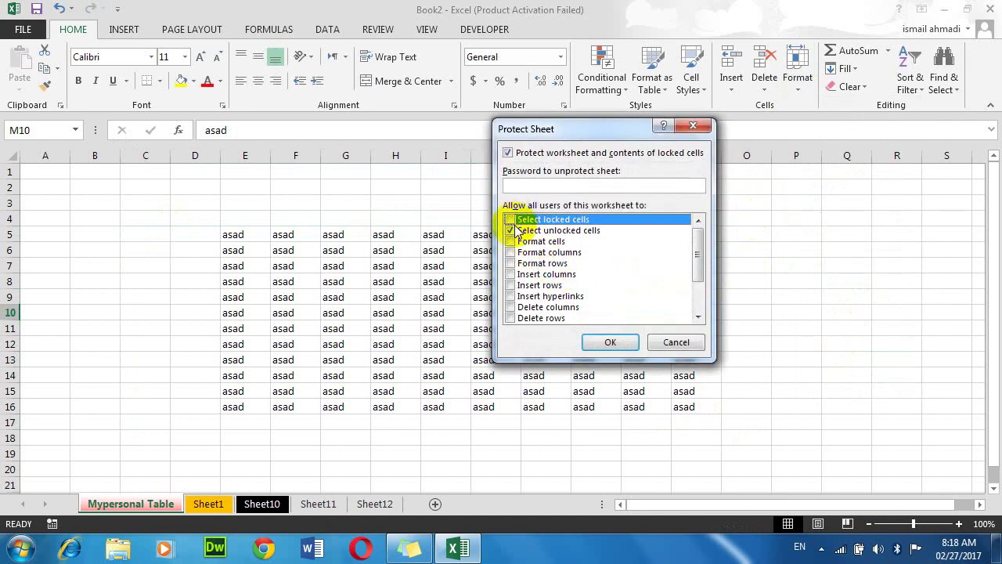
left_click(520, 230)
left_click(610, 345)
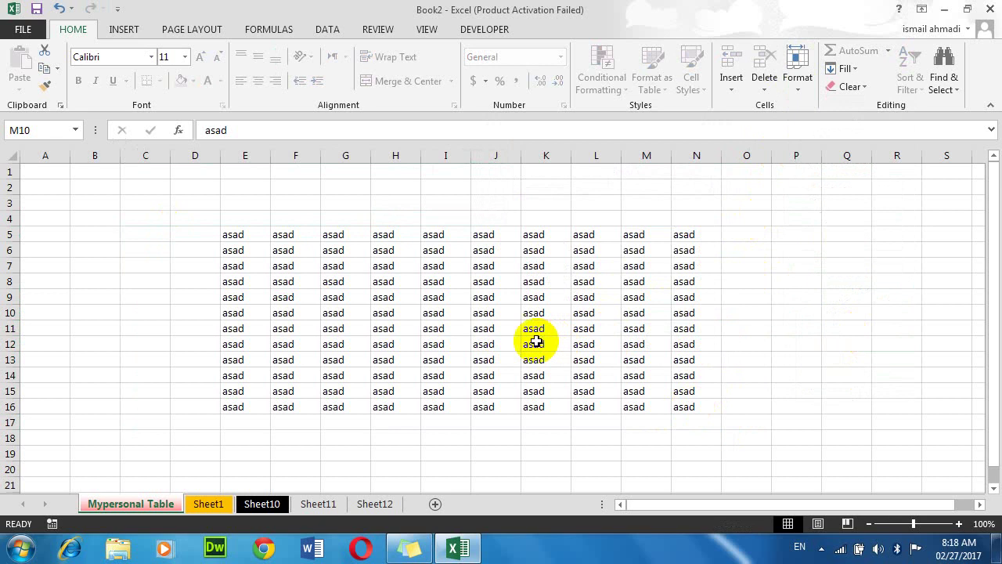
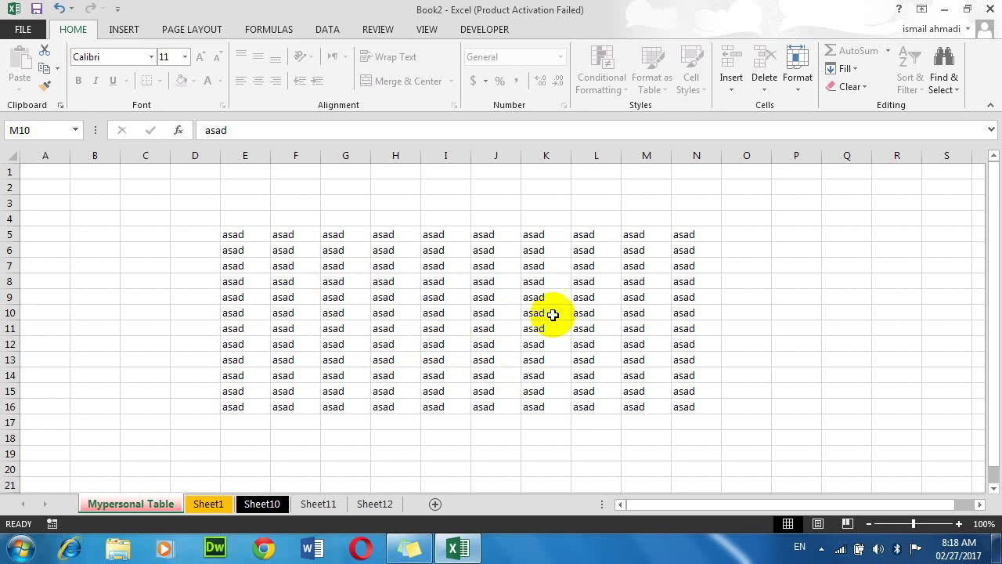
Switch to Sheet1 and select a block of cells there.
left_click(209, 503)
left_click_drag(195, 359, 398, 436)
left_click_drag(245, 291, 323, 344)
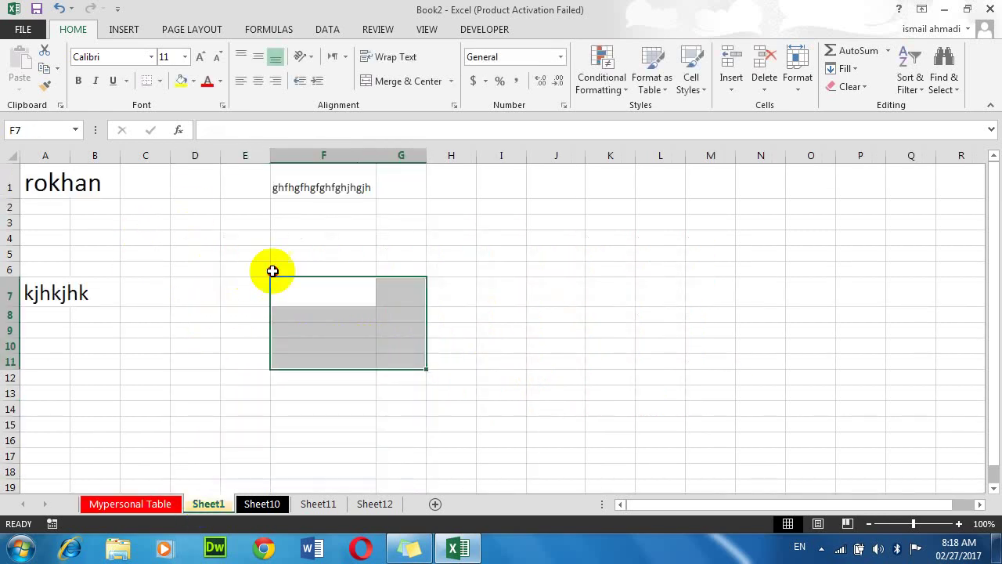
Unprotect the Mypersonal Table sheet via Format > Unprotect Sheet and select the asad grid E5:N16.
left_click(127, 503)
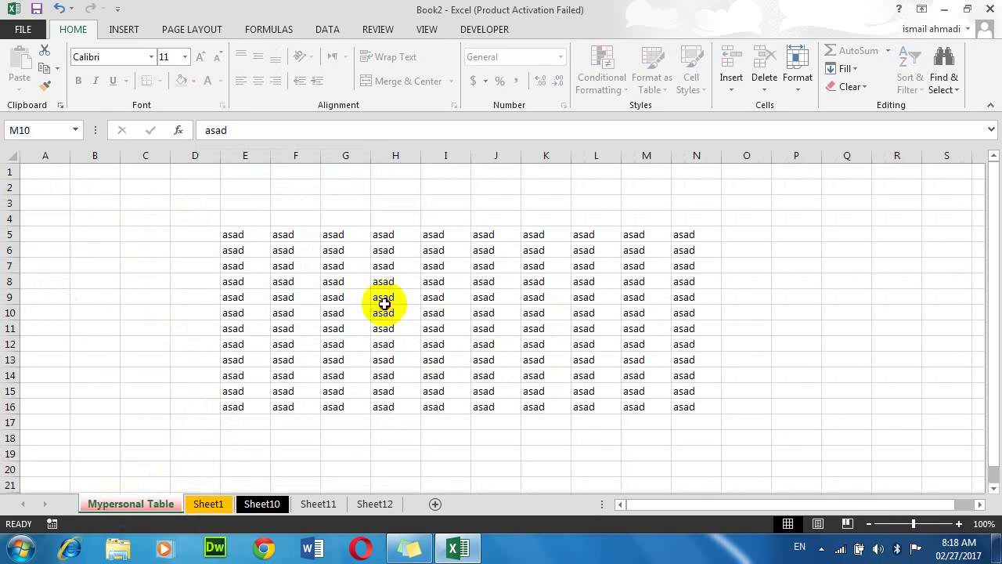
left_click(797, 70)
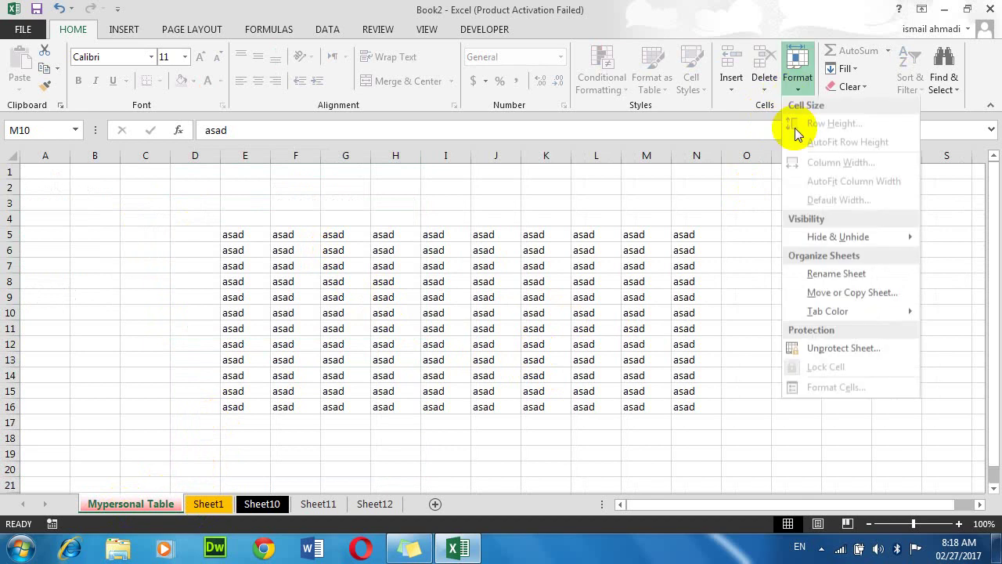
left_click(818, 348)
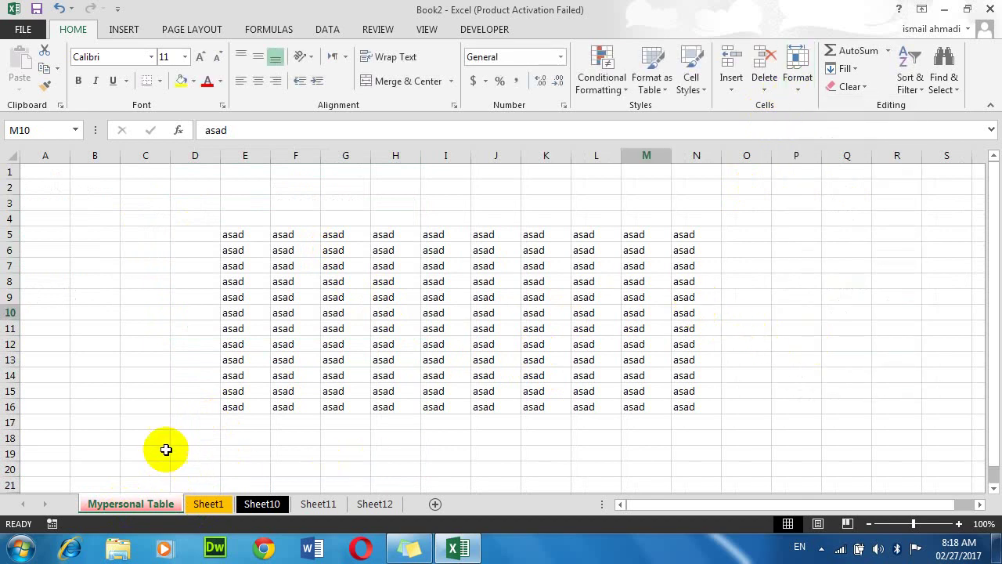
left_click(255, 232)
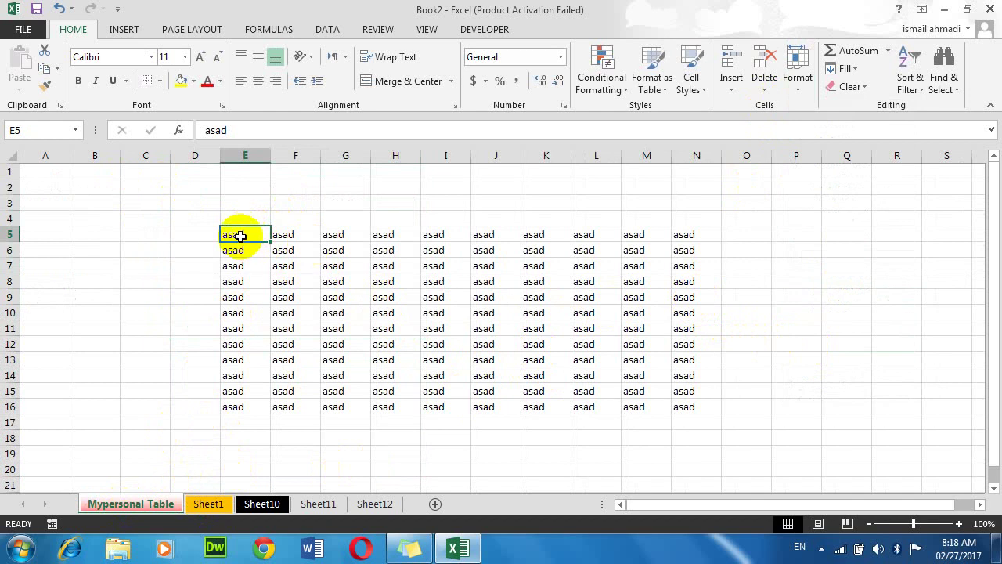
left_click_drag(237, 236, 684, 405)
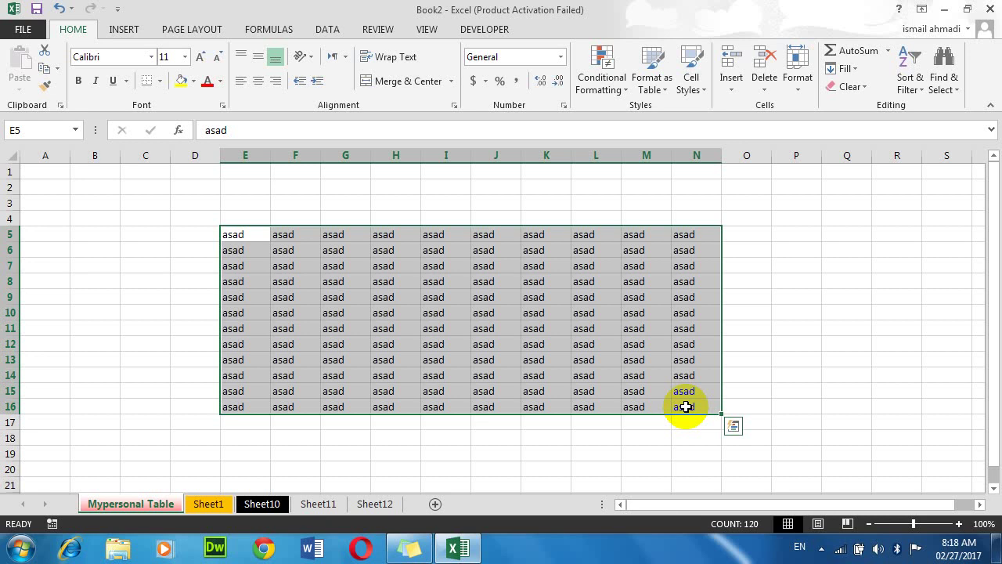
Unlock E5:N16, then protect Mypersonal Table with a confirmed two-character password.
left_click(795, 79)
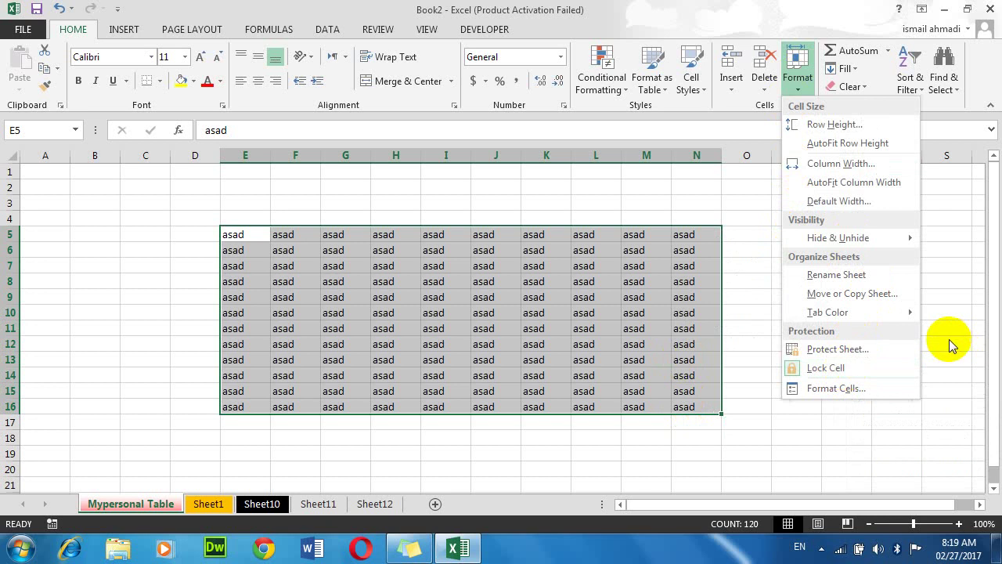
left_click(792, 371)
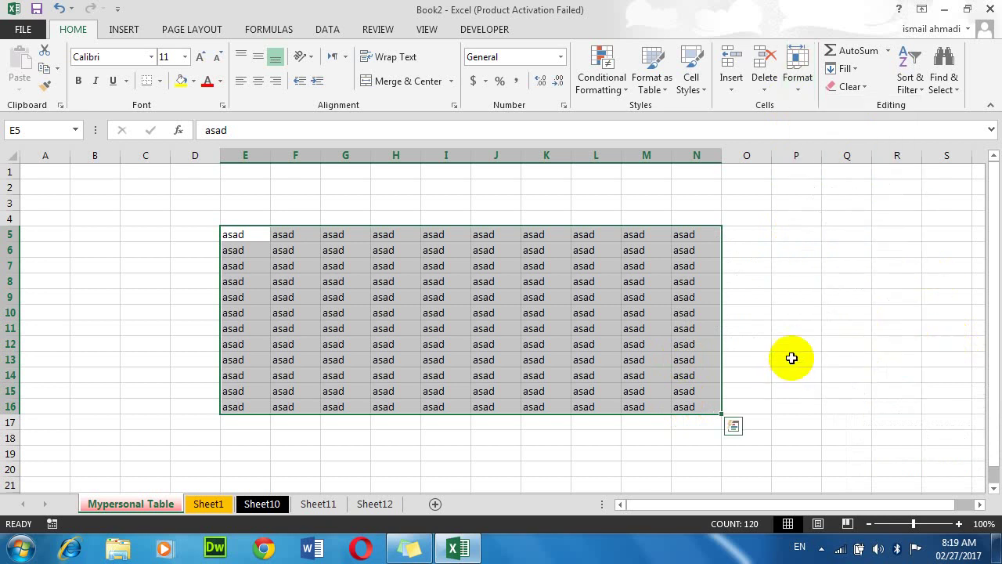
left_click(798, 78)
left_click(824, 346)
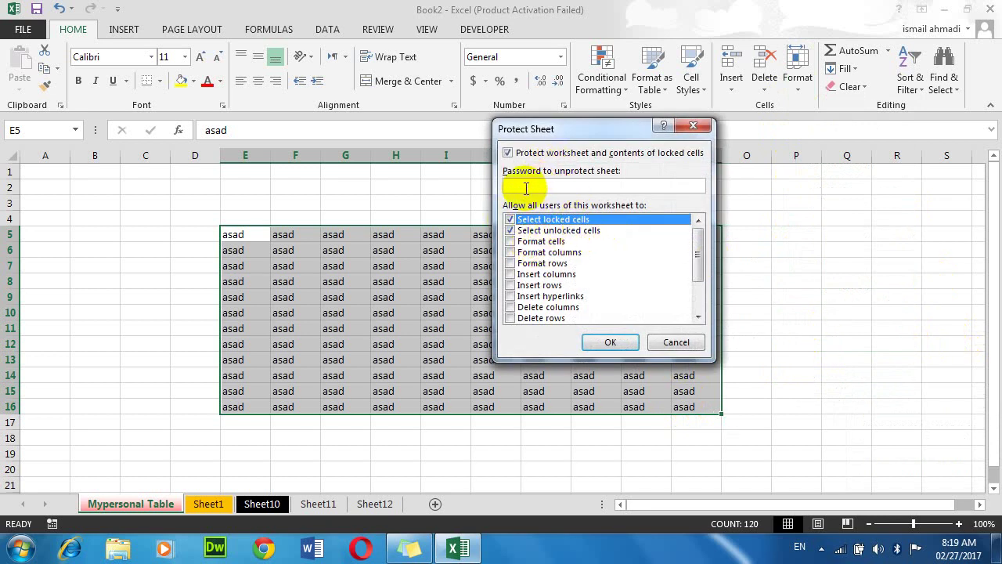
left_click(610, 342)
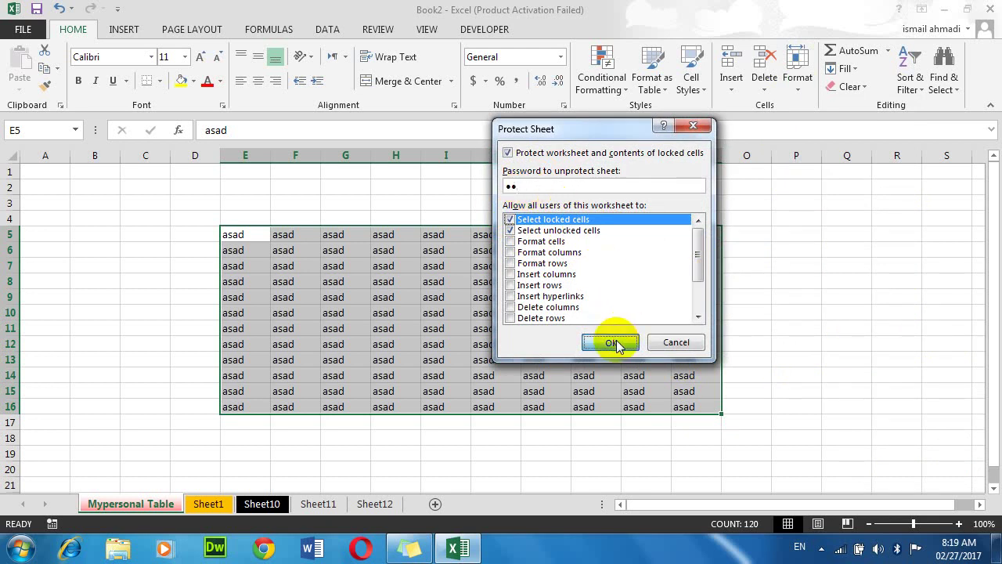
left_click(620, 291)
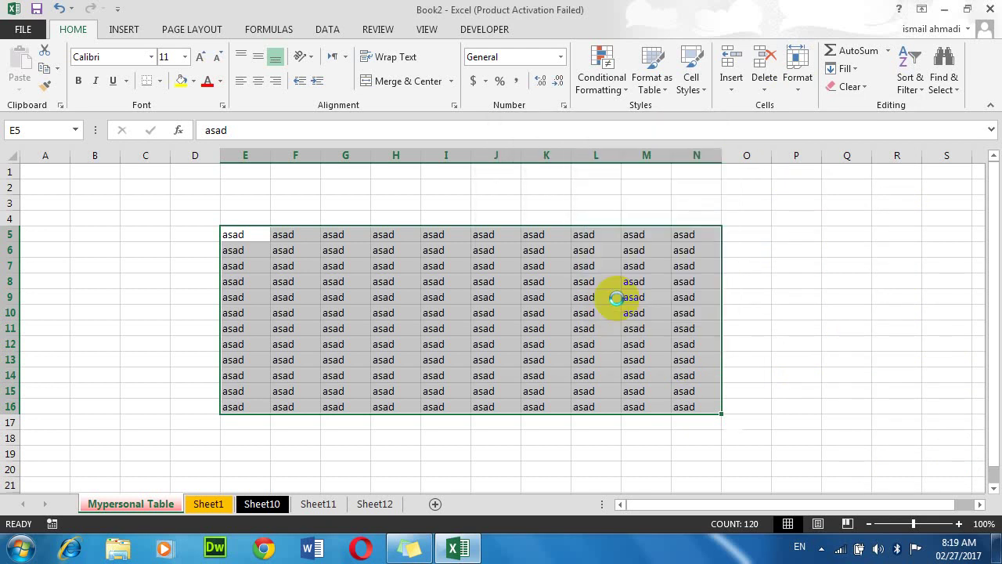
Try deleting P4:S15, F2:L4 and B6:C11, dismissing each protected-sheet warning.
mouse_move(797, 216)
left_mouse_down()
mouse_move(941, 368)
mouse_move(943, 390)
left_mouse_up()
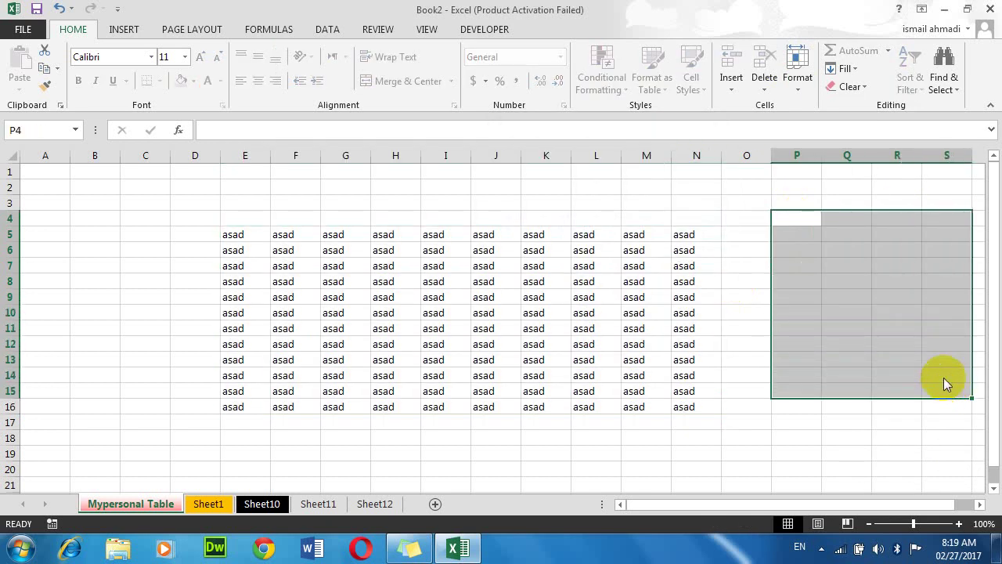
key("Delete")
left_click(488, 323)
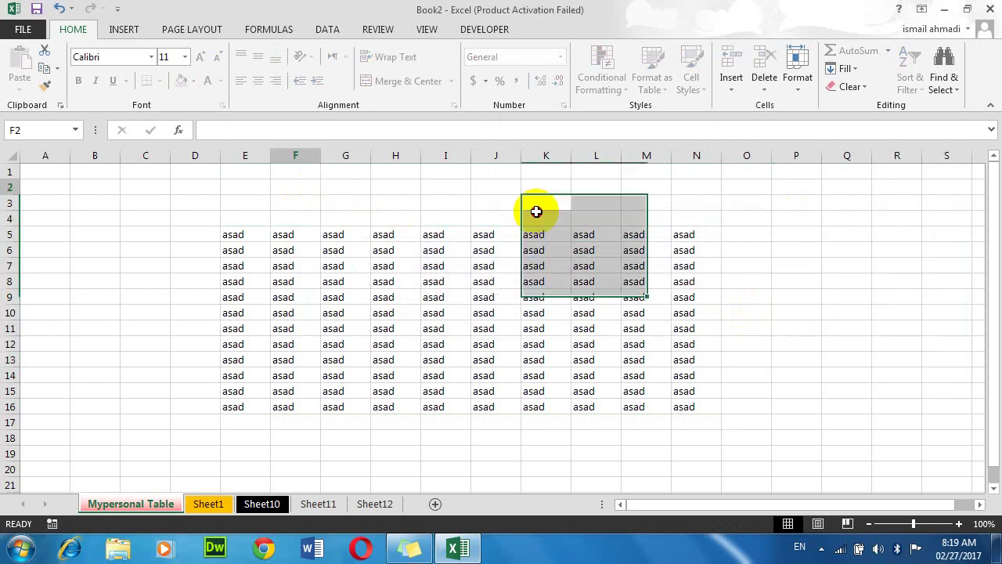
left_click_drag(295, 186, 621, 223)
key("Delete")
left_click(501, 316)
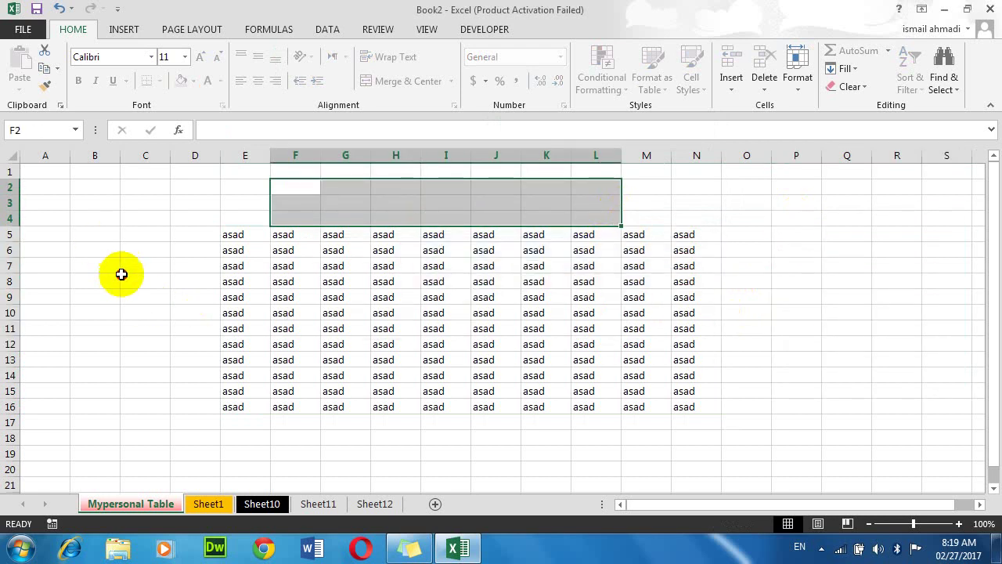
left_click_drag(95, 249, 145, 328)
key("Delete")
left_click(505, 321)
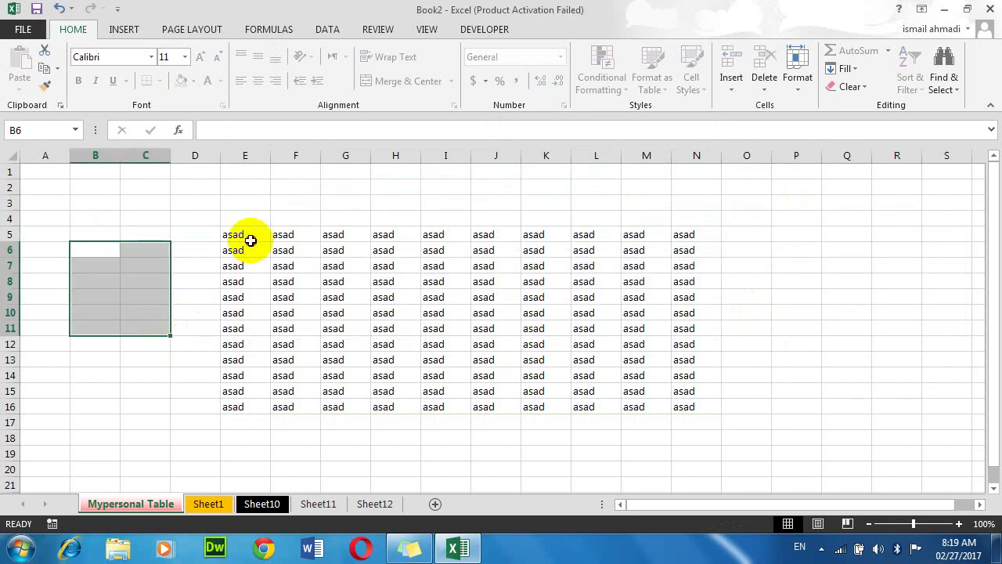
Fill every cell of the unlocked range E5:N16 with z using Ctrl+Enter.
left_click_drag(251, 235, 693, 404)
type("vvvvv")
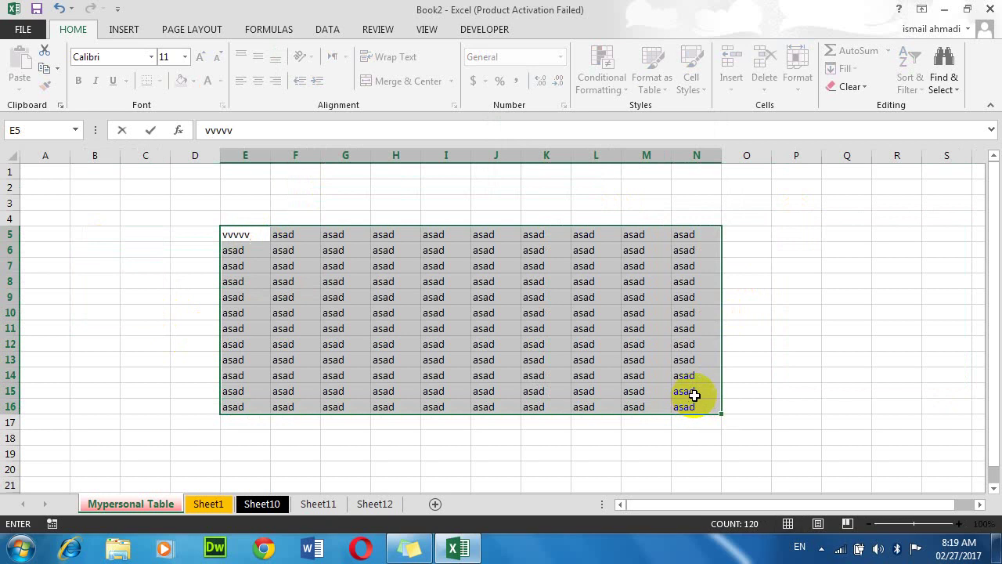
key("ctrl+Return")
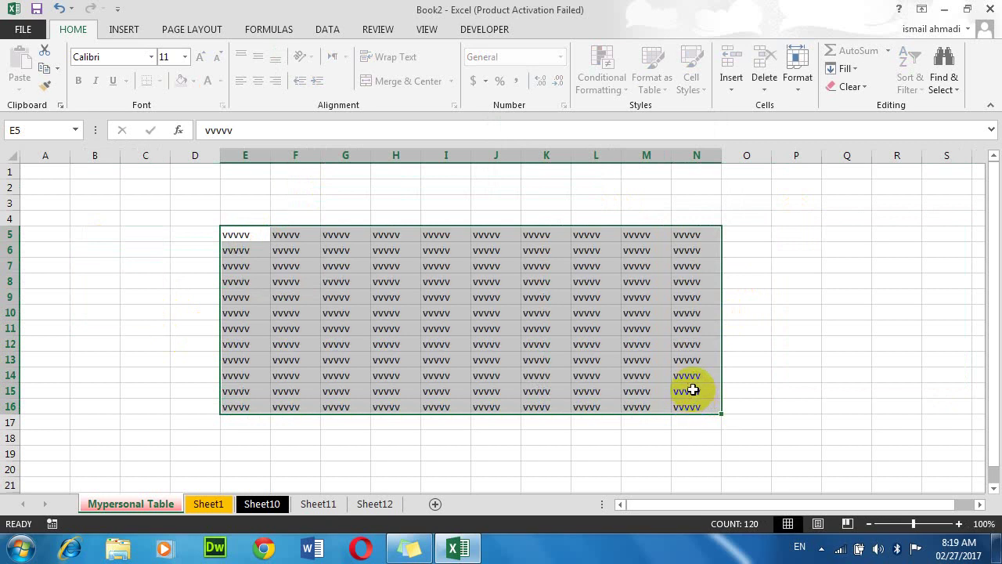
key("Delete")
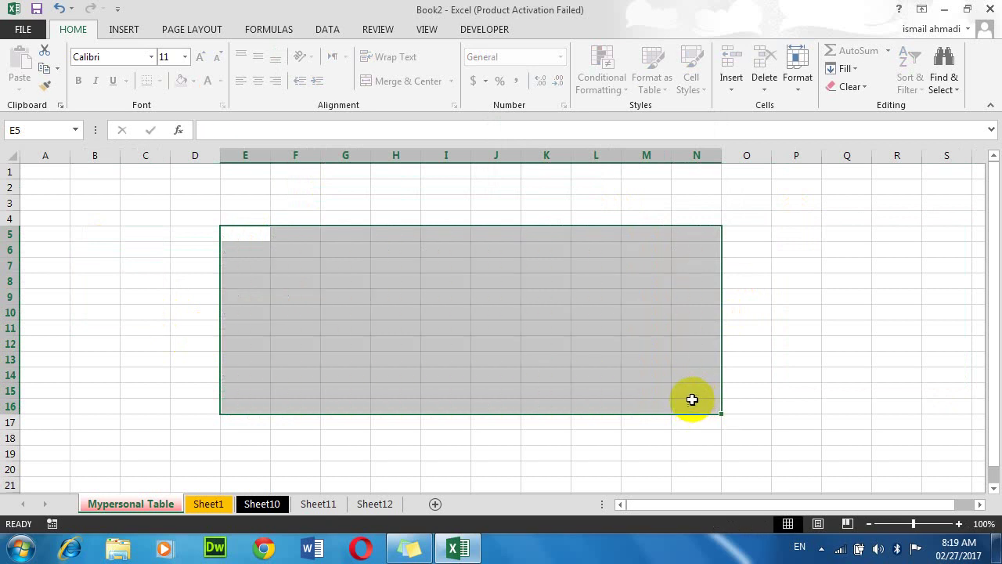
type("z")
key("ctrl+Return")
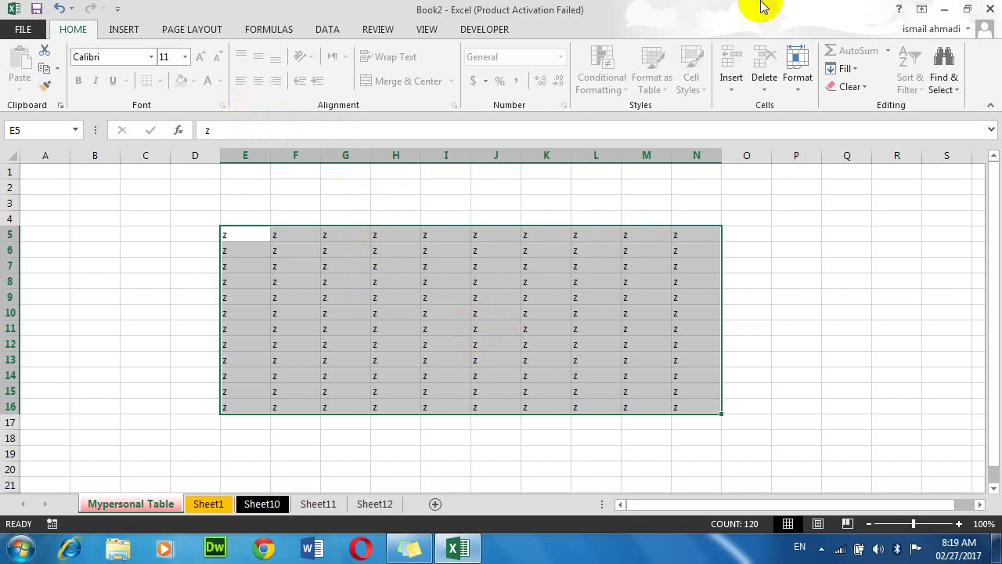
Unprotect Mypersonal Table with its password through Format > Unprotect Sheet.
left_click(790, 98)
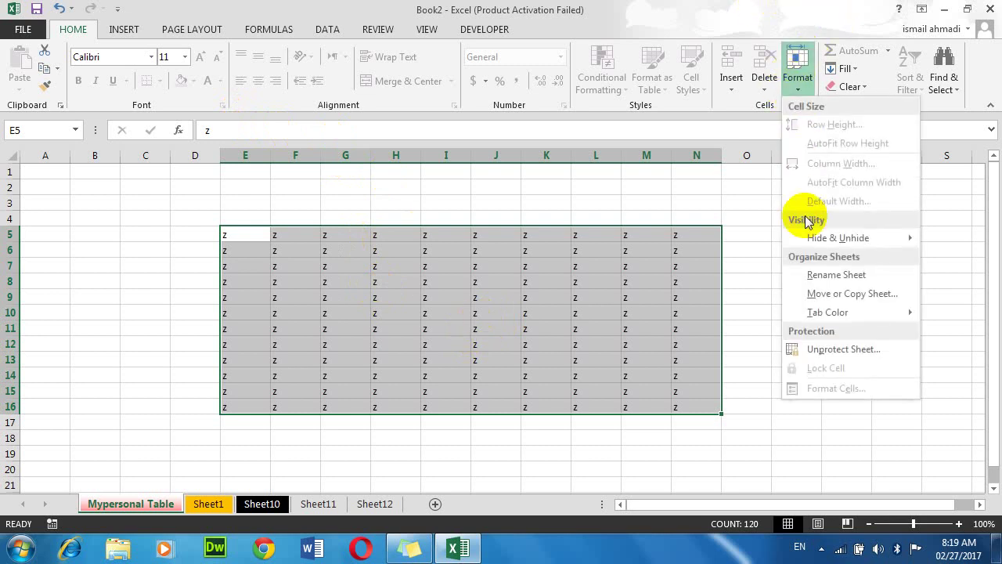
left_click(832, 348)
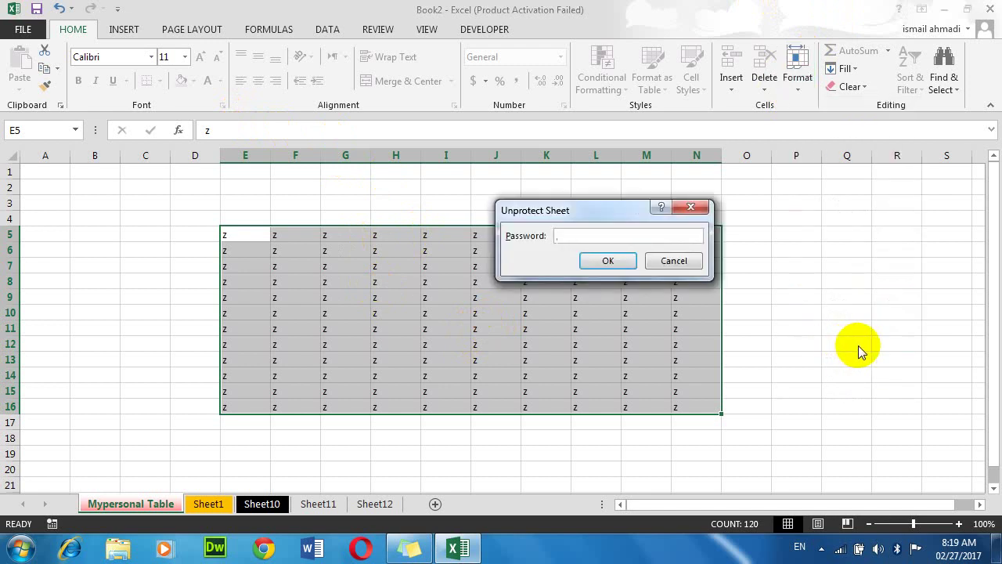
type("1")
key("Return")
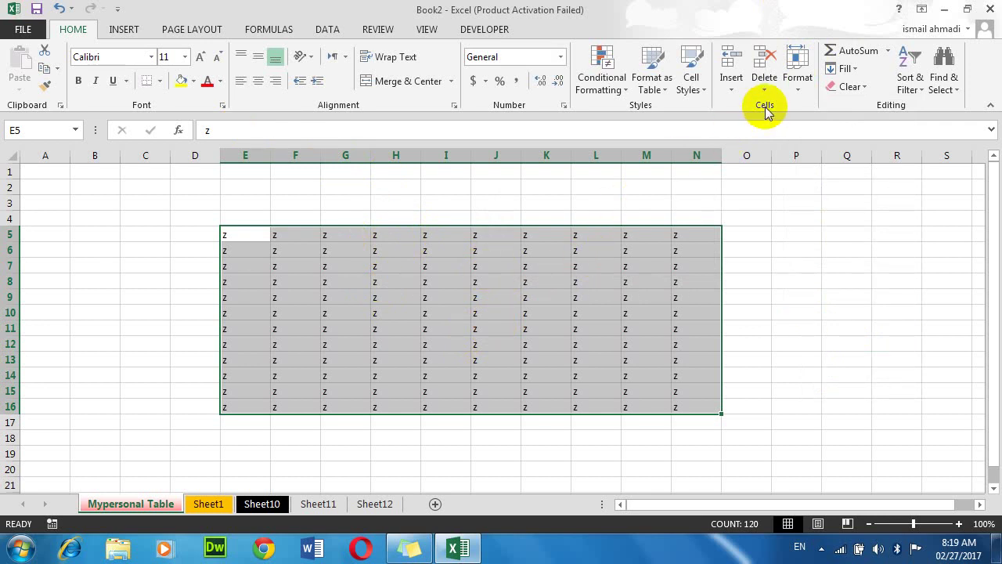
left_click(797, 84)
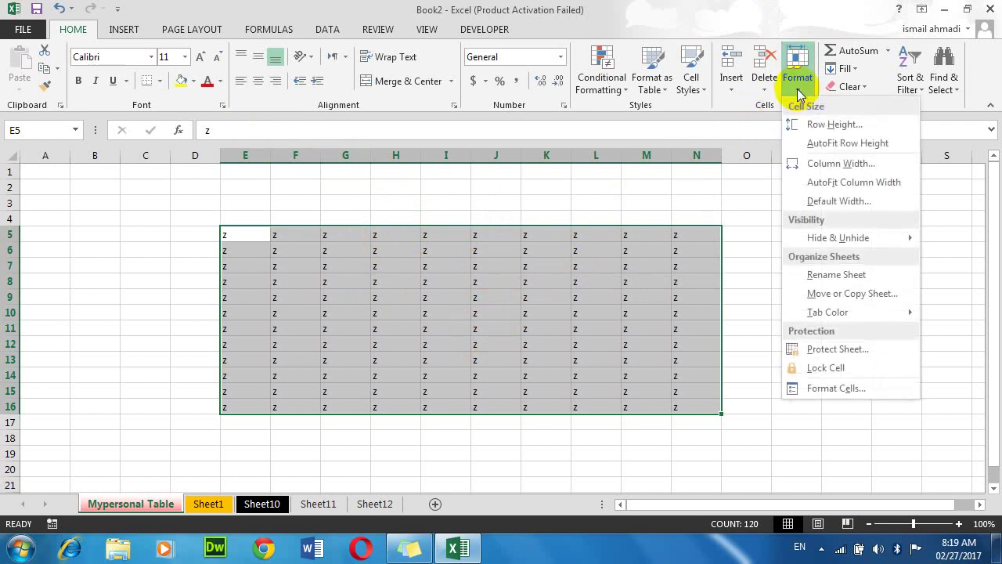
mouse_move(838, 238)
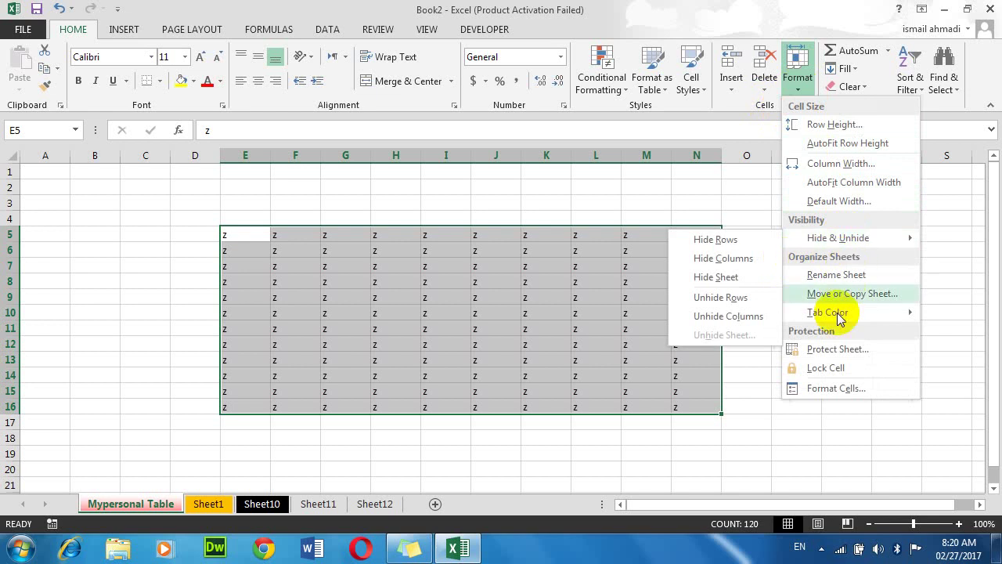
left_click(152, 505)
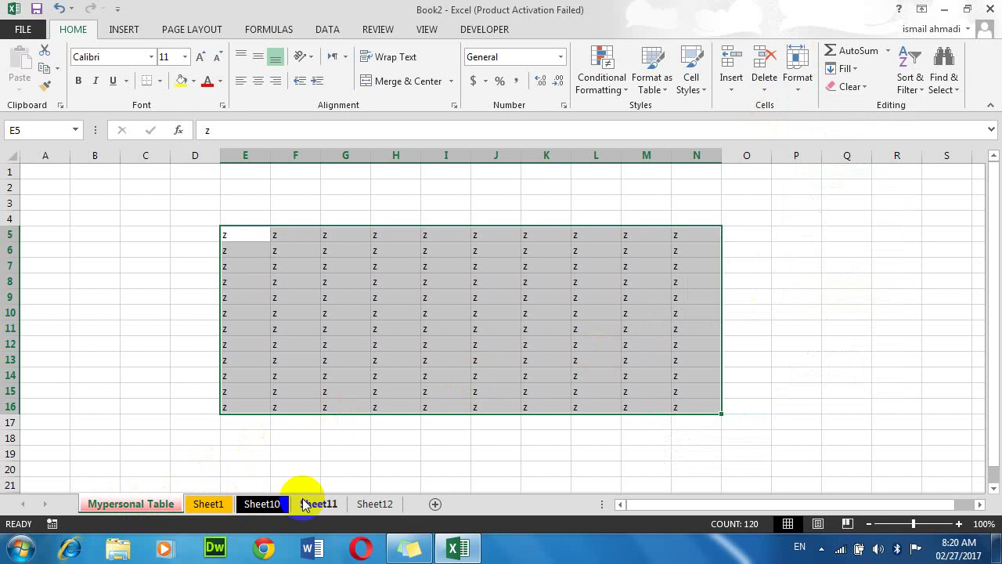
Insert a new blank worksheet, then delete Sheet14.
right_click(135, 505)
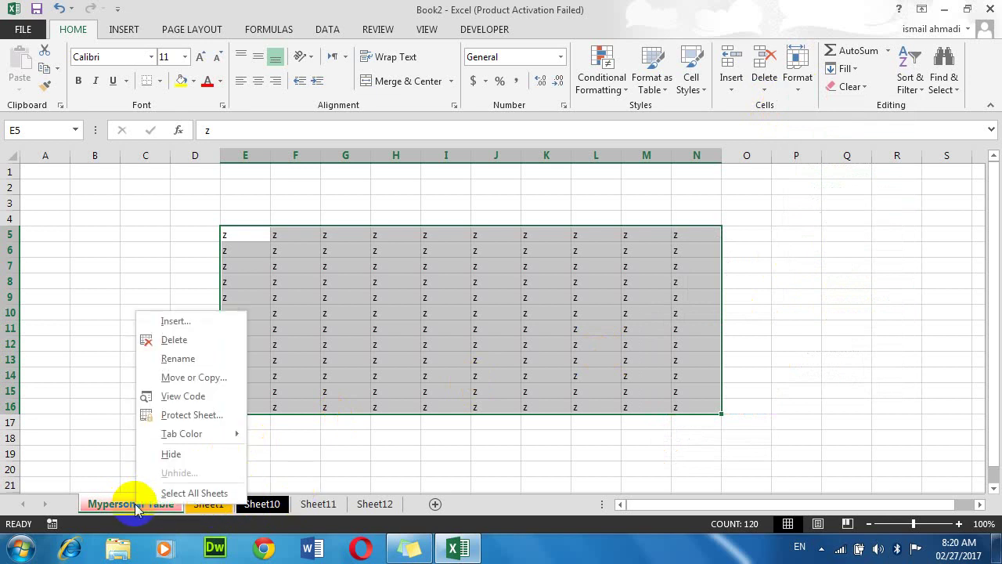
left_click(187, 321)
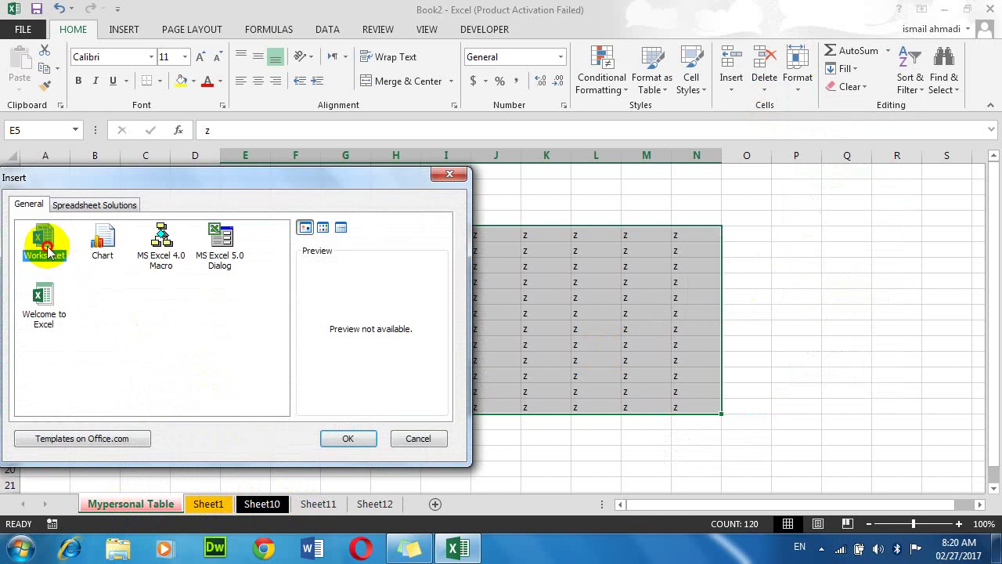
left_click(340, 439)
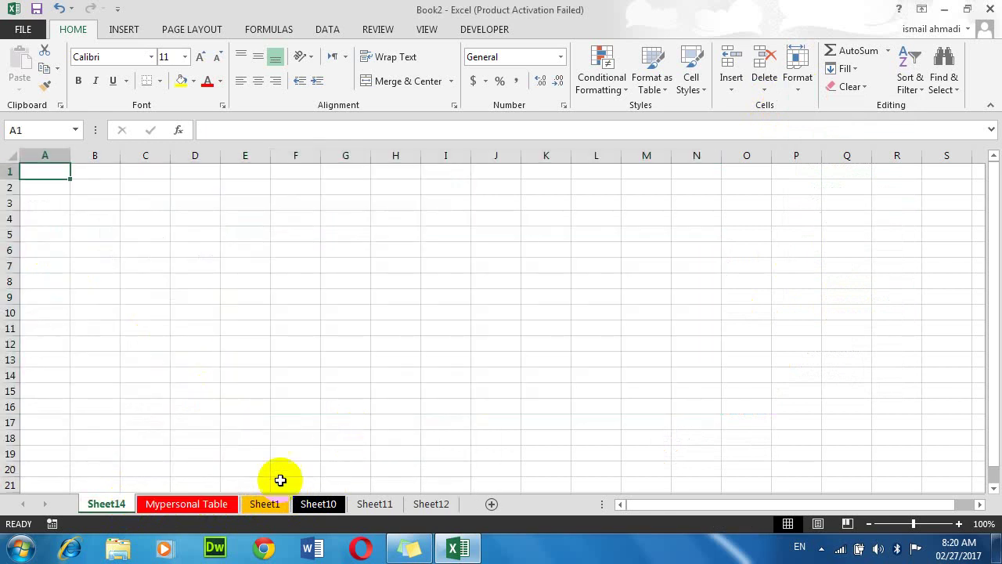
right_click(123, 505)
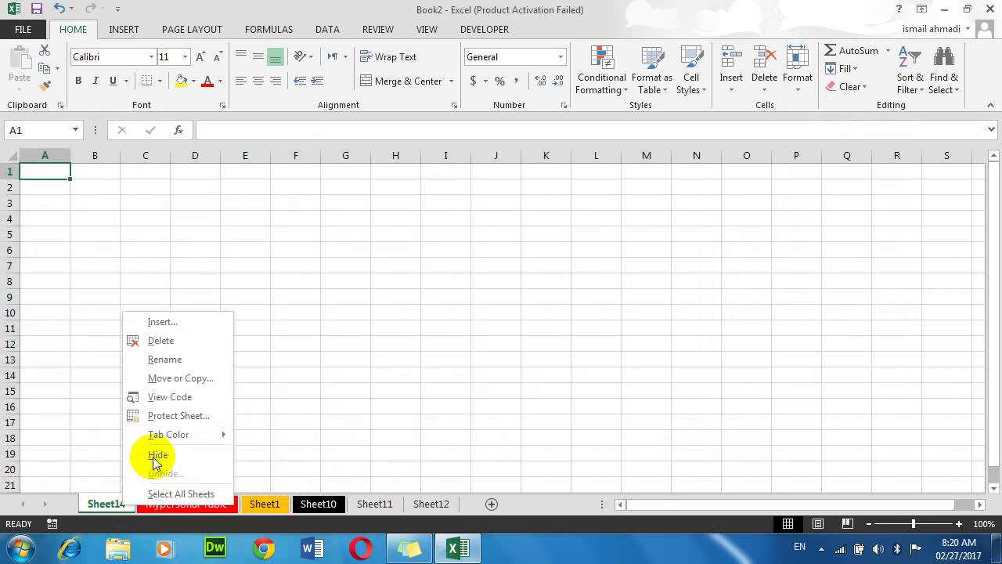
left_click(166, 338)
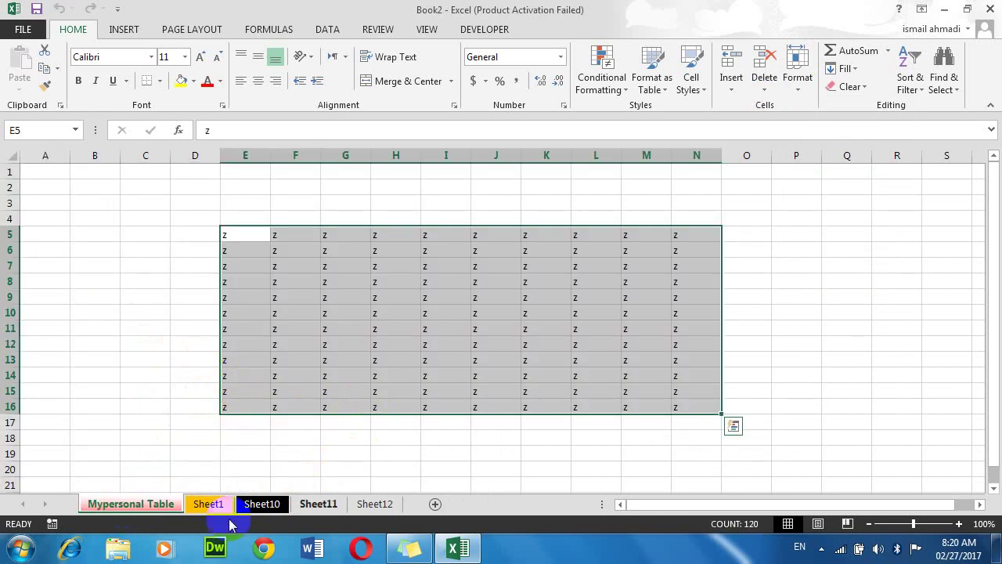
Rename Sheet1 to nnnnnnn and bring up its Move or Copy dialog.
left_click(207, 503)
right_click(208, 503)
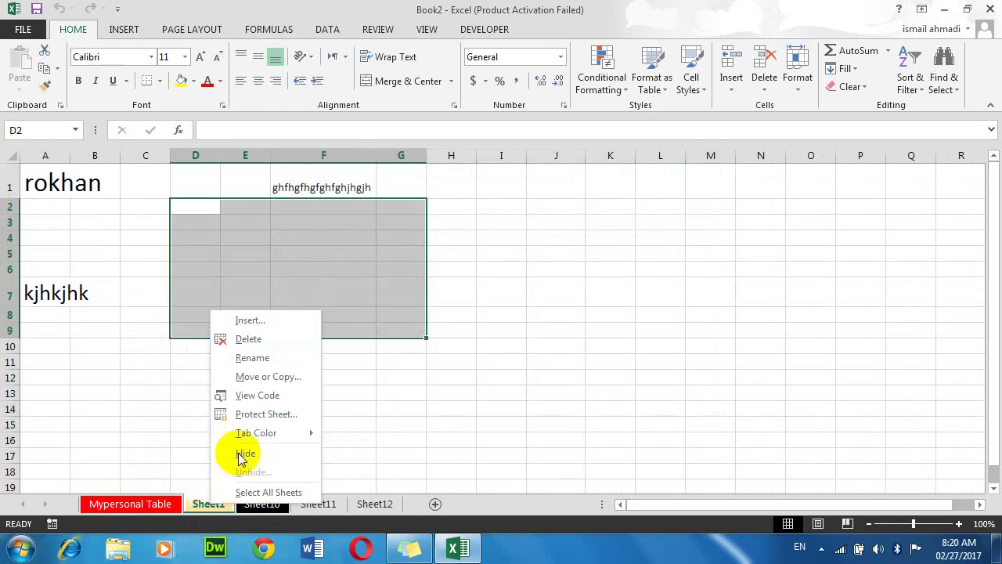
left_click(252, 357)
type("nn")
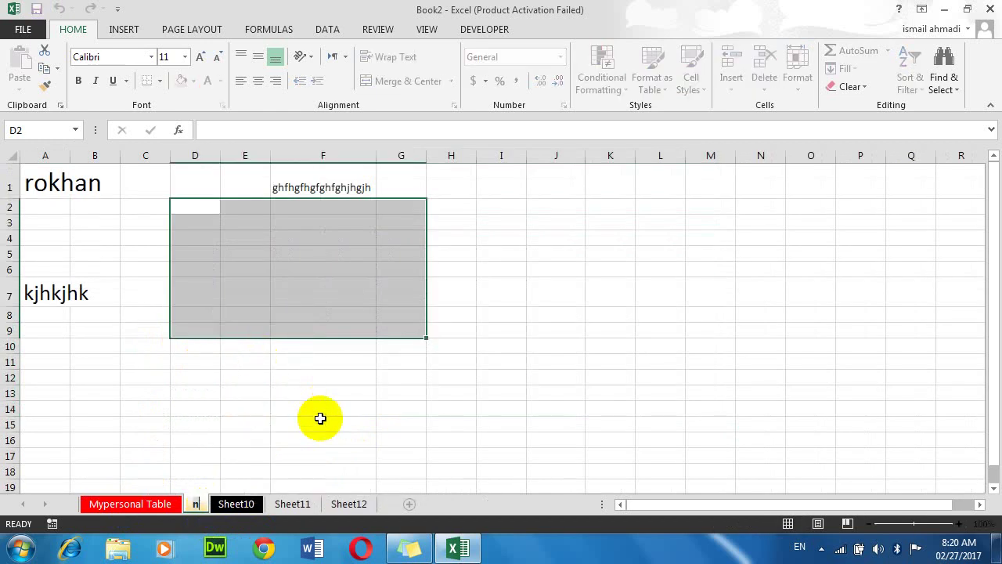
type("nnnnn")
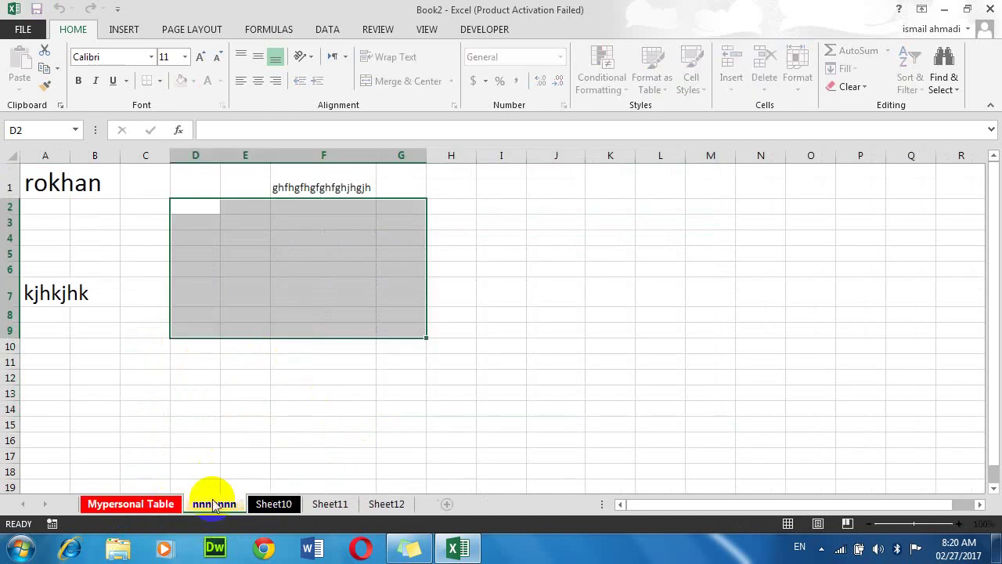
left_click(223, 502)
right_click(221, 505)
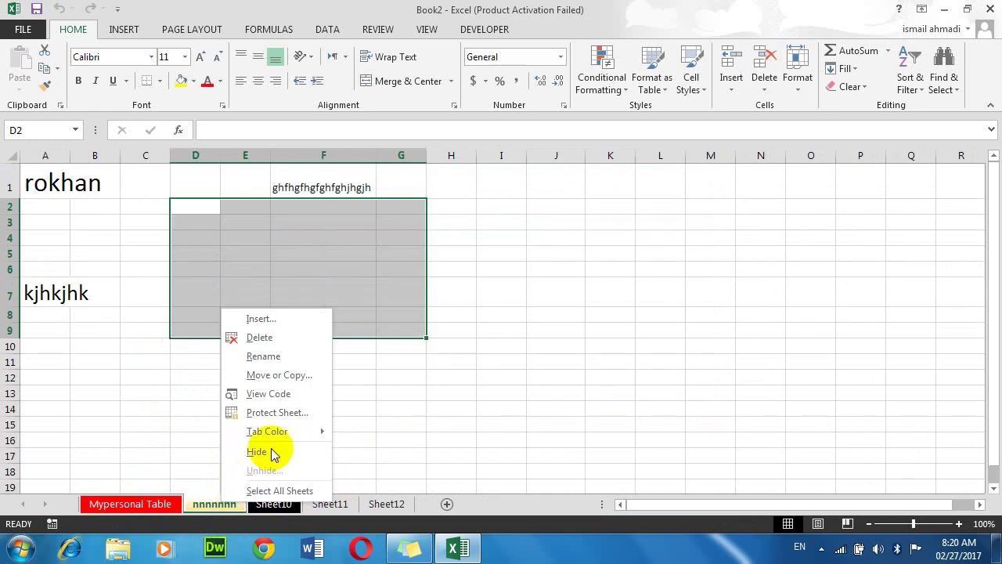
left_click(285, 375)
Move nnnnnnn to the end, then delete Sheet12 and Sheet11.
left_click(223, 398)
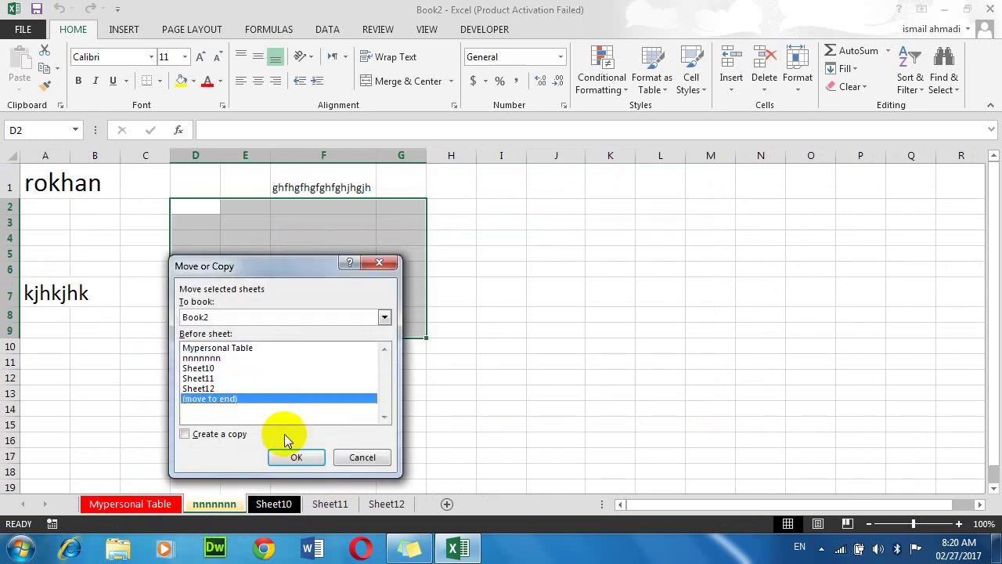
left_click(286, 459)
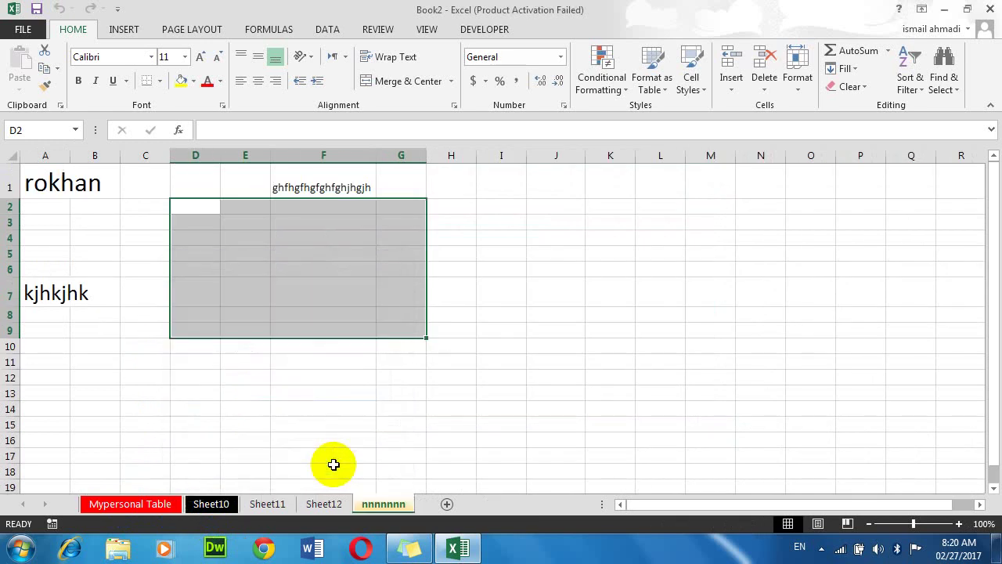
left_click(324, 503)
left_click(377, 505)
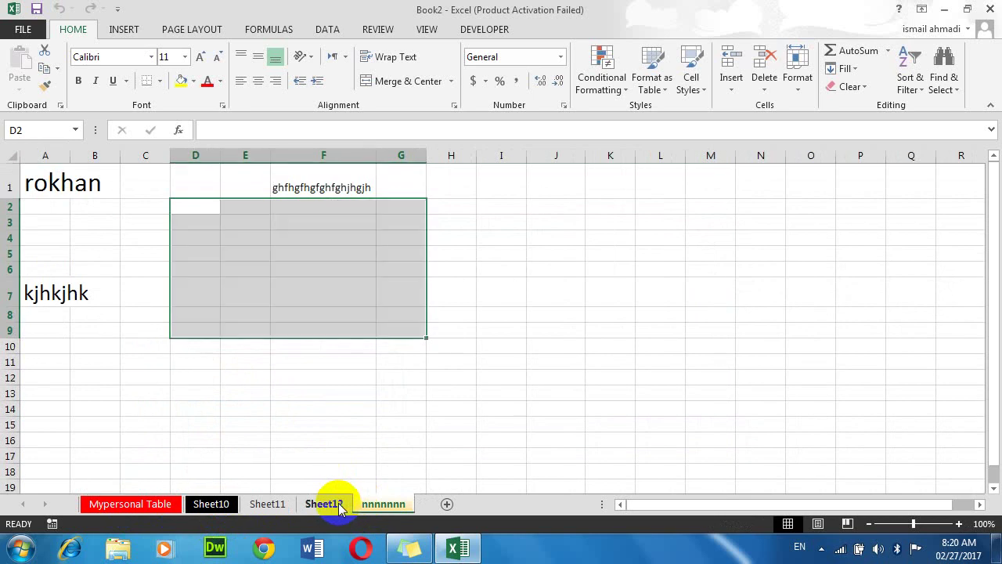
right_click(331, 501)
left_click(368, 346)
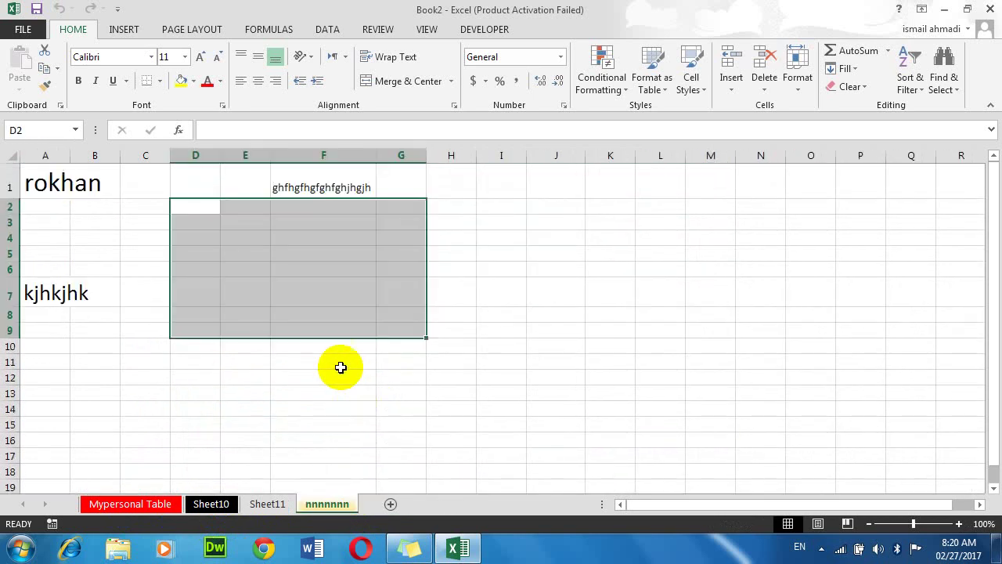
right_click(275, 501)
left_click(321, 335)
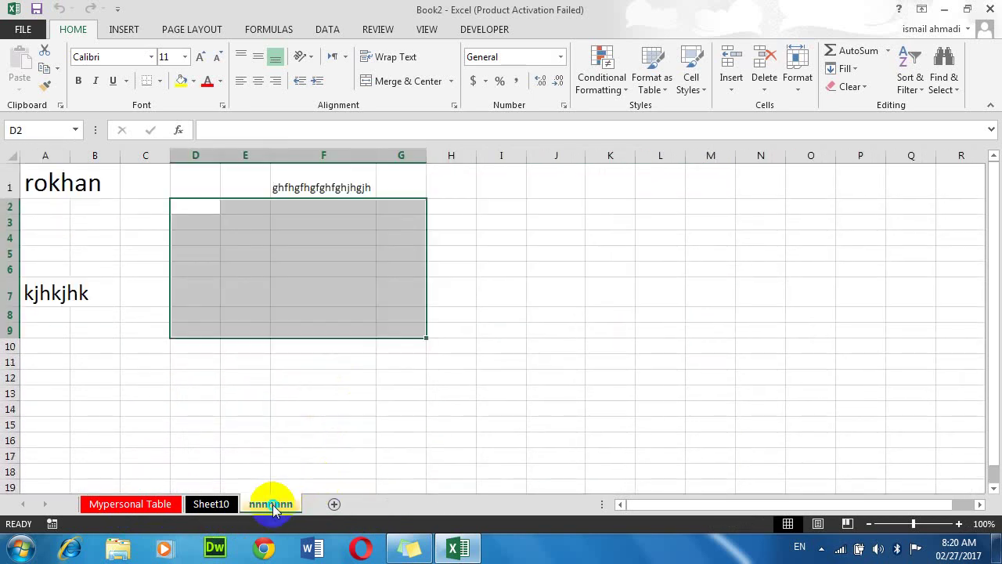
View nnnnnnn's VBA code, close the editor, and open its Protect Sheet dialog.
right_click(273, 504)
left_click(328, 397)
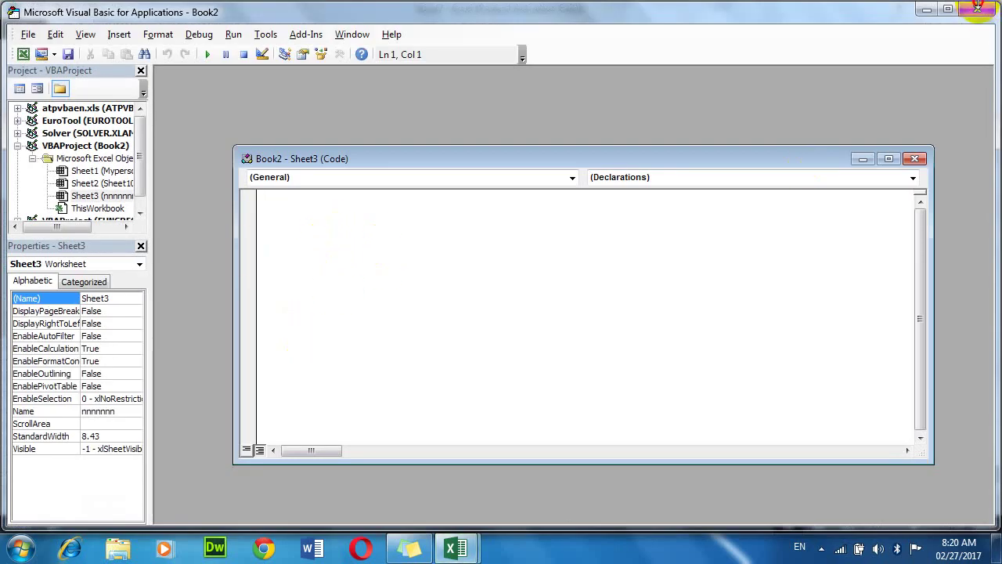
left_click(978, 14)
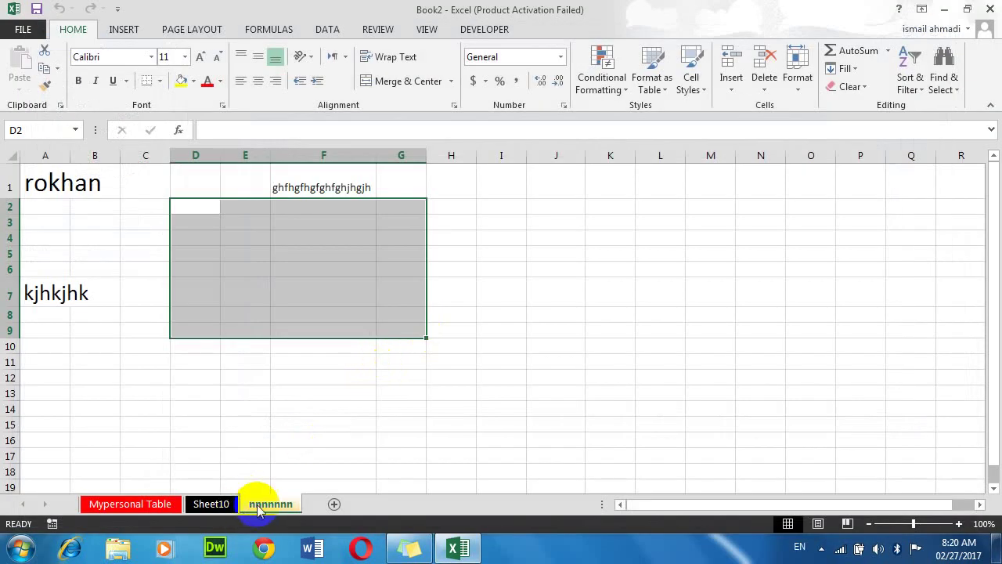
right_click(259, 507)
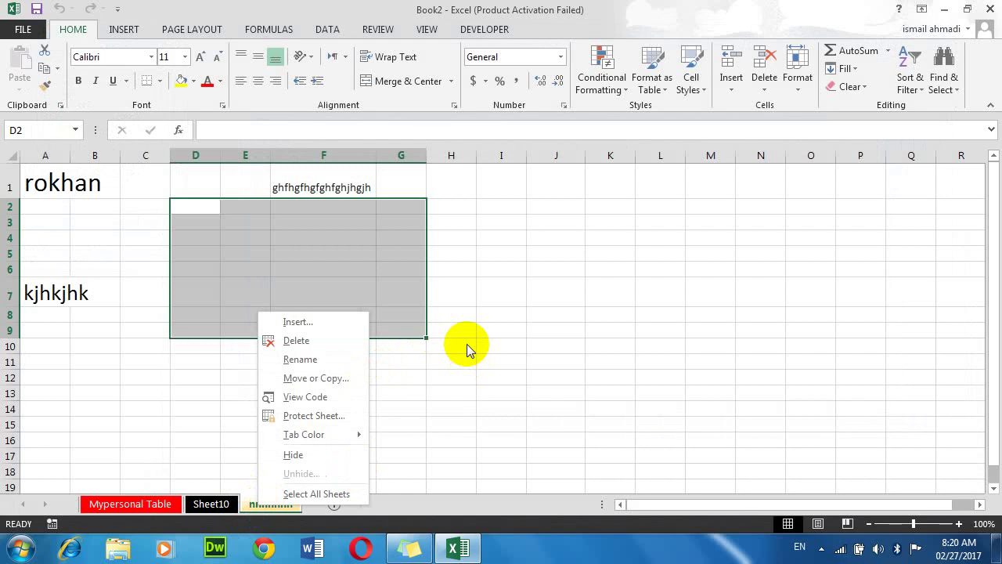
left_click(329, 421)
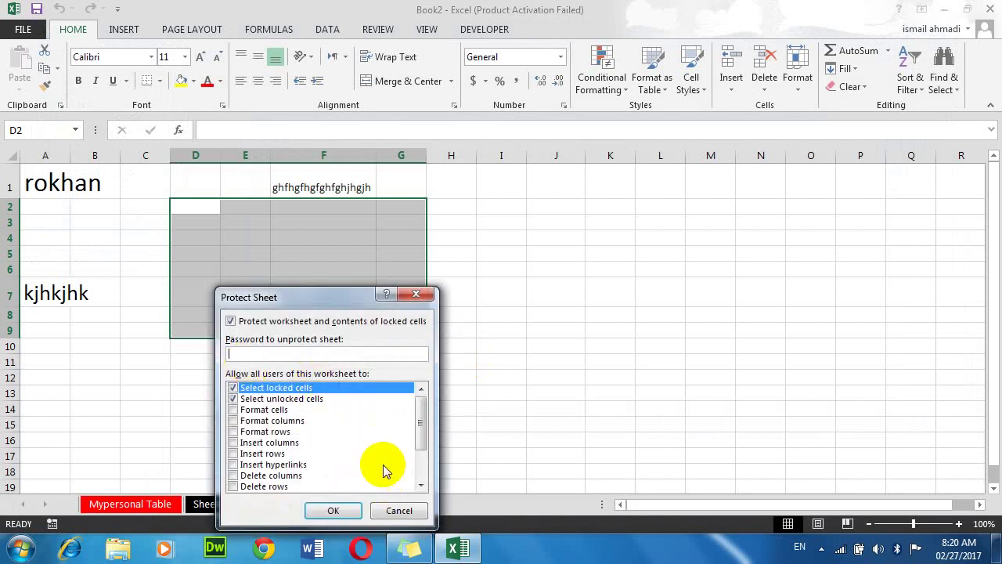
Protect nnnnnnn with a confirmed password and verify edits are blocked.
type("1")
key("Return")
type("1")
key("Return")
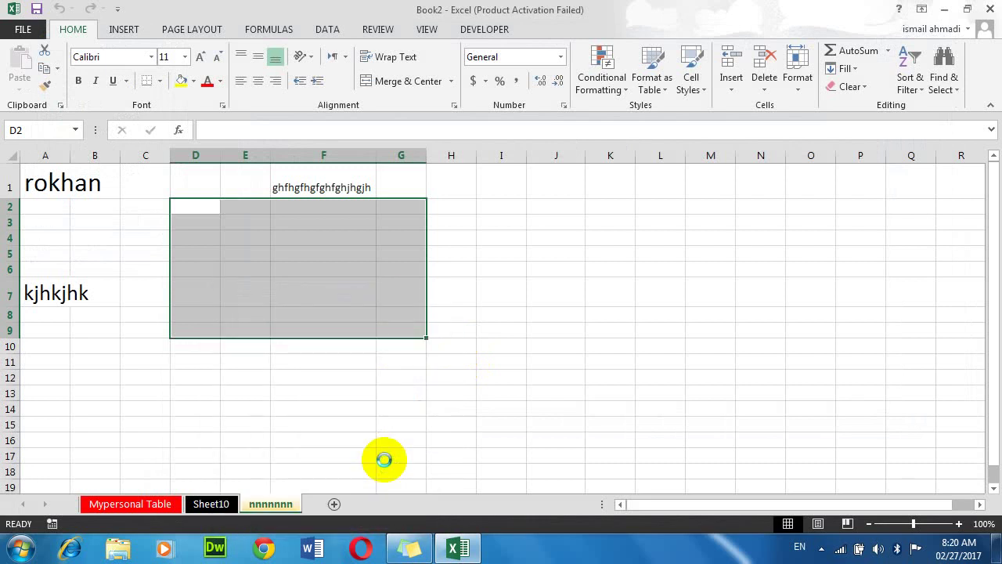
left_click_drag(262, 205, 489, 345)
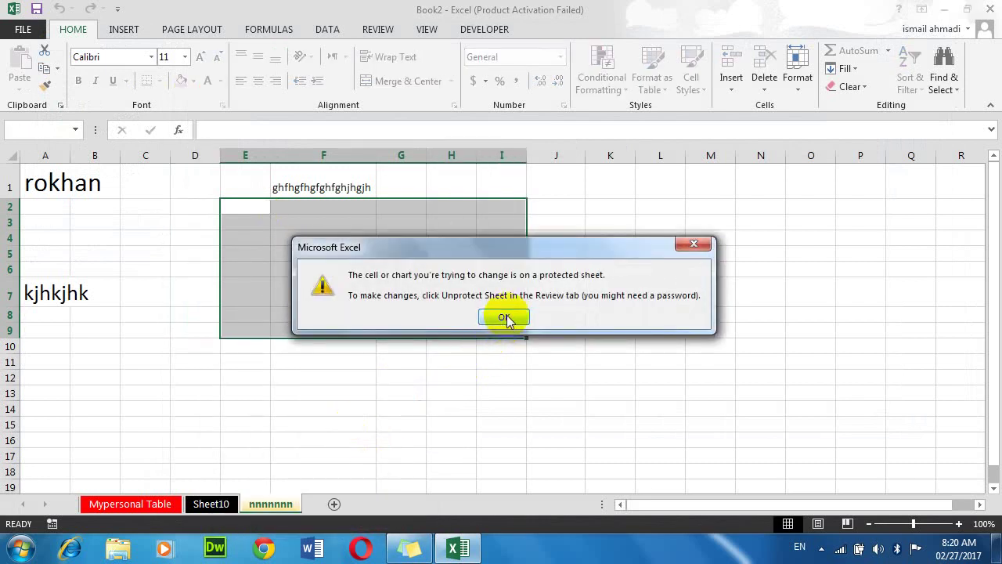
left_click(504, 318)
Unprotect nnnnnnn with its password and give its tab a light blue colour.
right_click(270, 502)
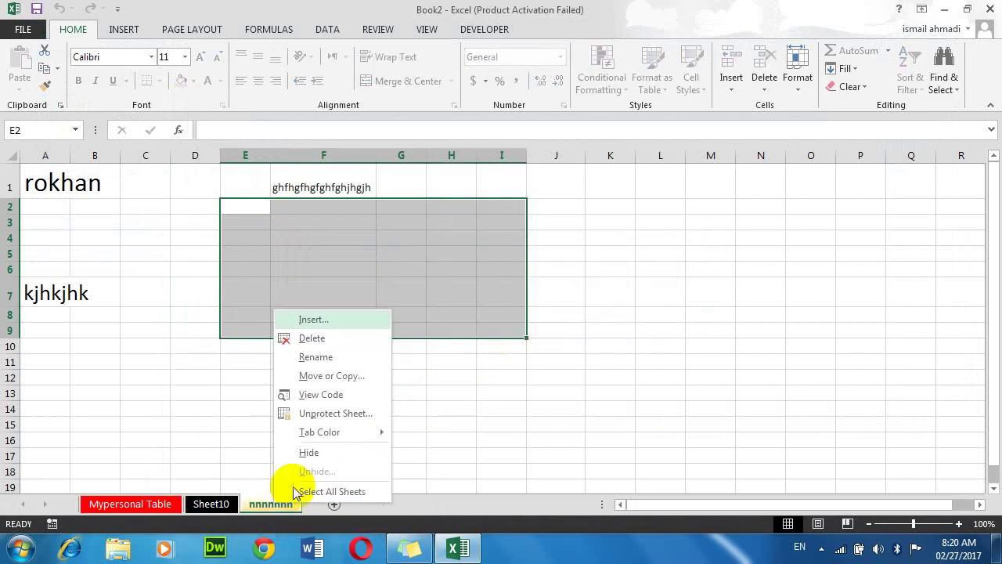
left_click(327, 412)
type("1")
key("Return")
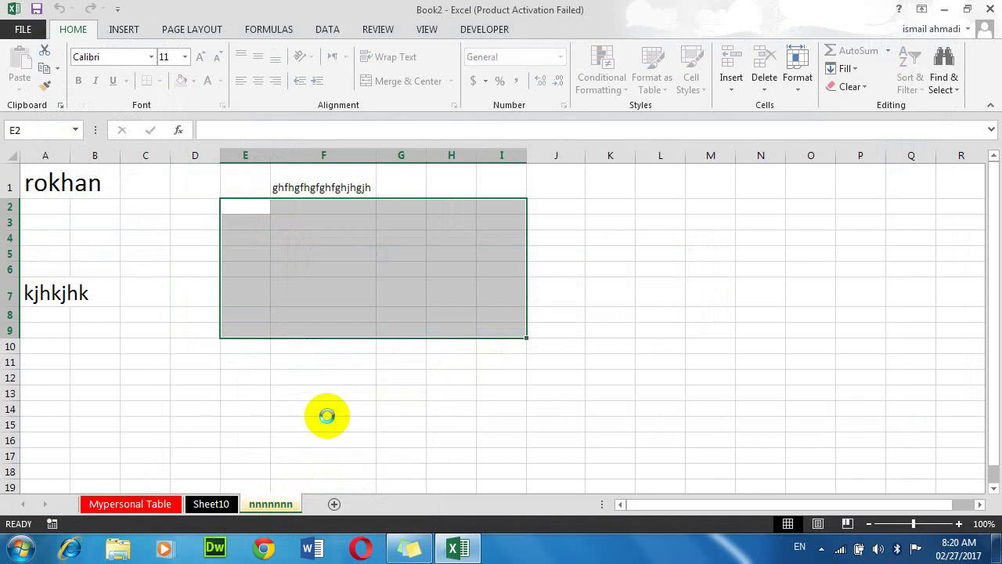
key("ctrl+Page_Up")
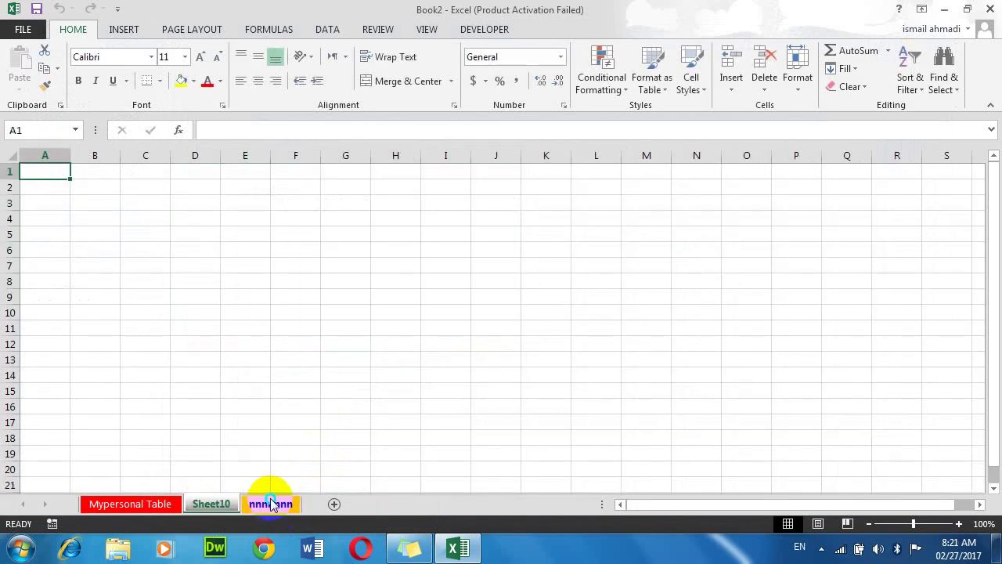
right_click(270, 502)
mouse_move(317, 428)
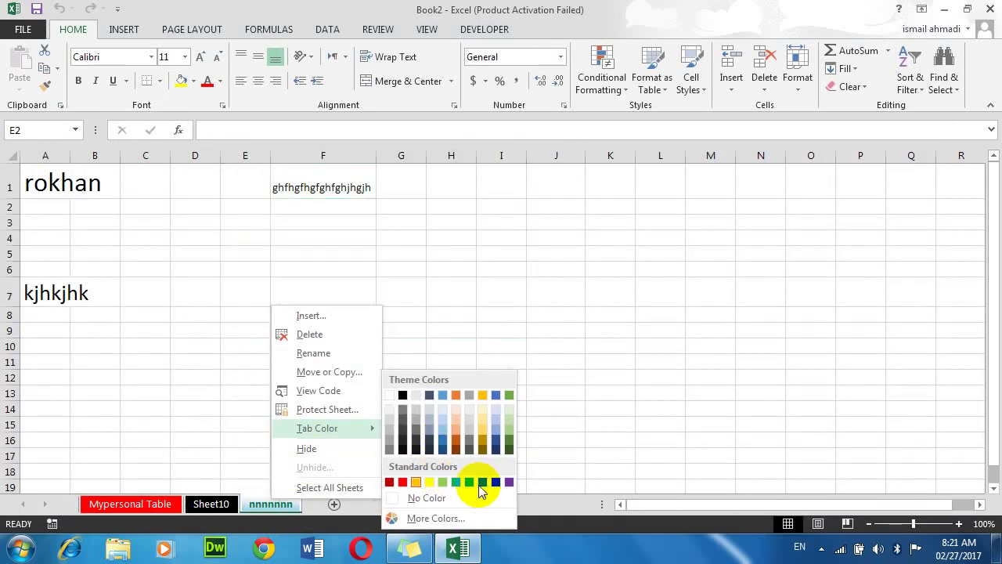
left_click(470, 485)
Hide nnnnnnn, unhide it again, then select all sheets as a group.
key("ctrl+Page_Up")
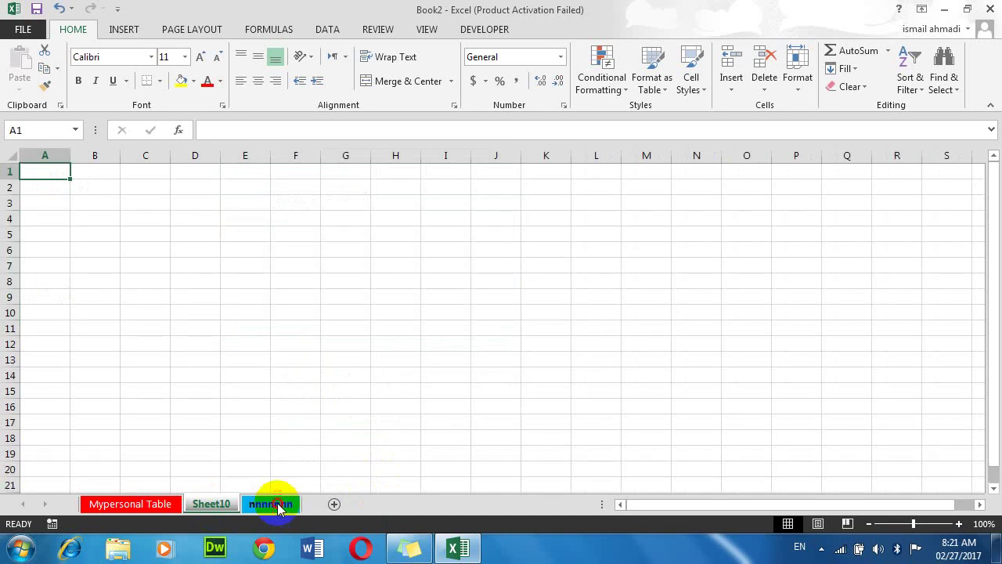
left_click(261, 505)
right_click(261, 506)
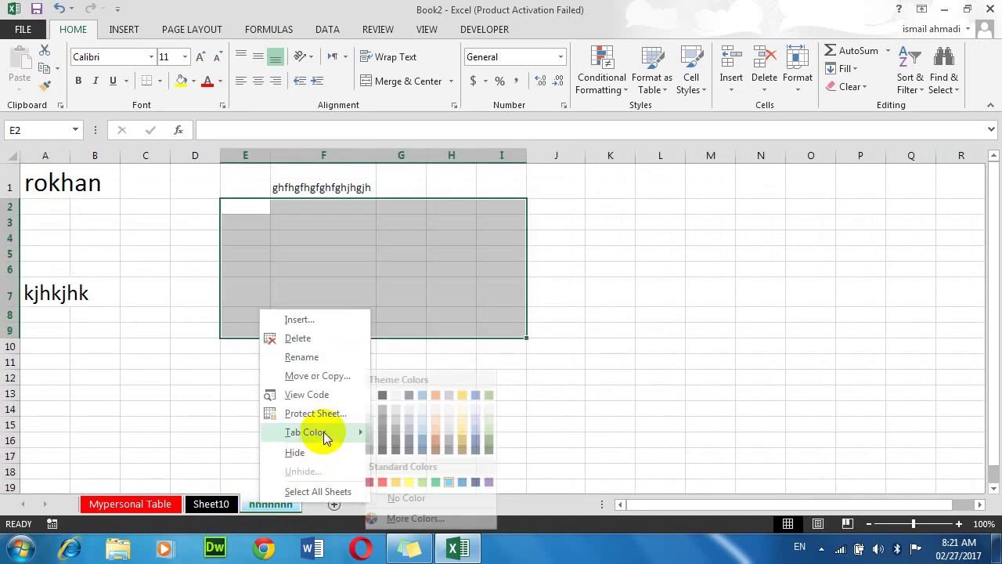
left_click(294, 454)
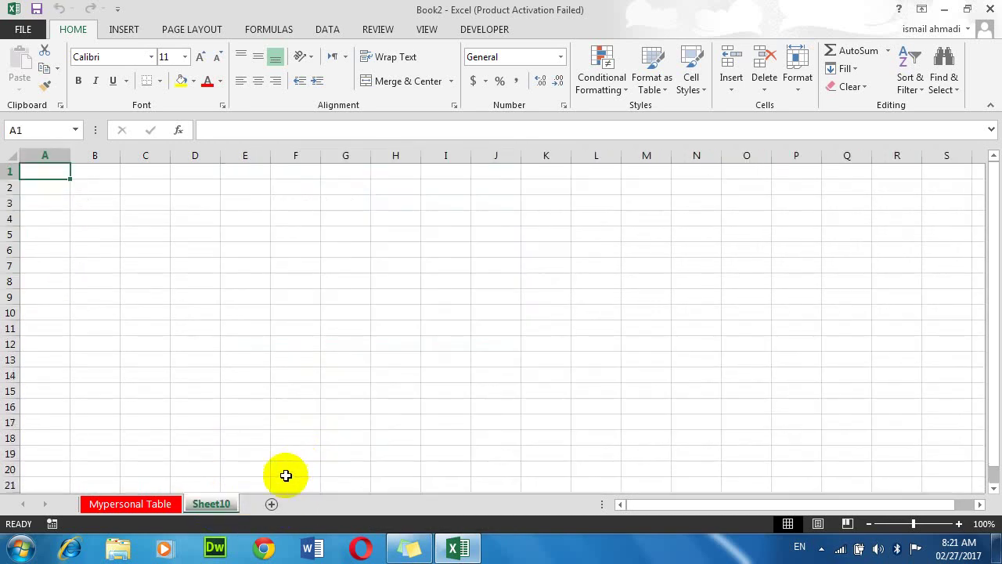
right_click(223, 503)
left_click(267, 475)
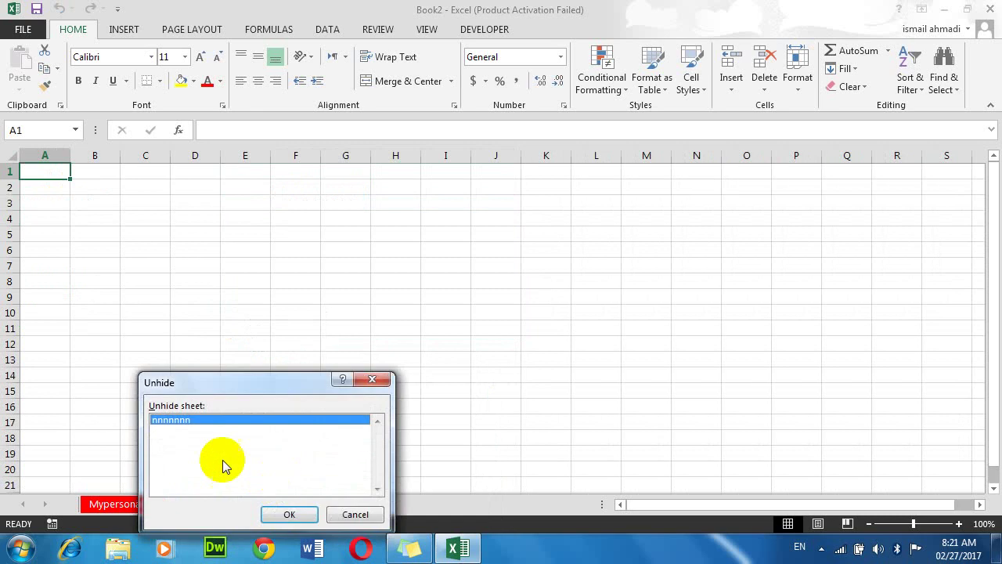
left_click(284, 513)
right_click(213, 503)
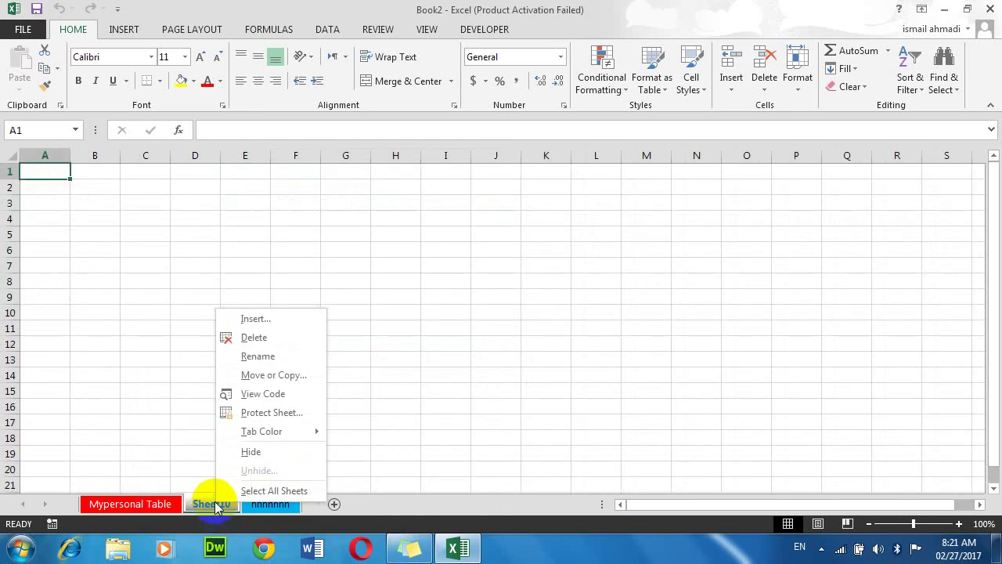
left_click(279, 496)
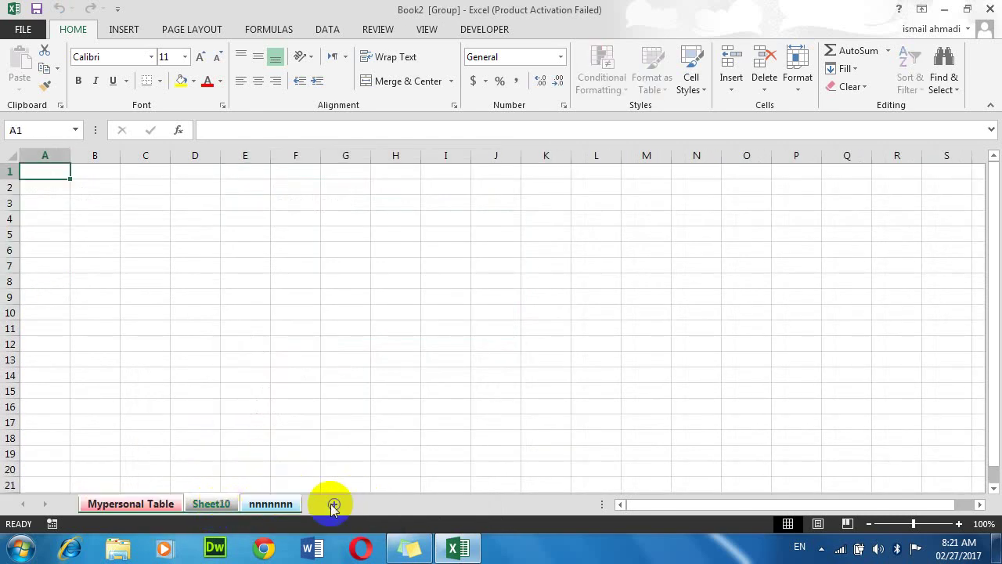
Attempt deleting the grouped sheets, dismiss the warning, and select E7:G10.
right_click(142, 508)
left_click(202, 324)
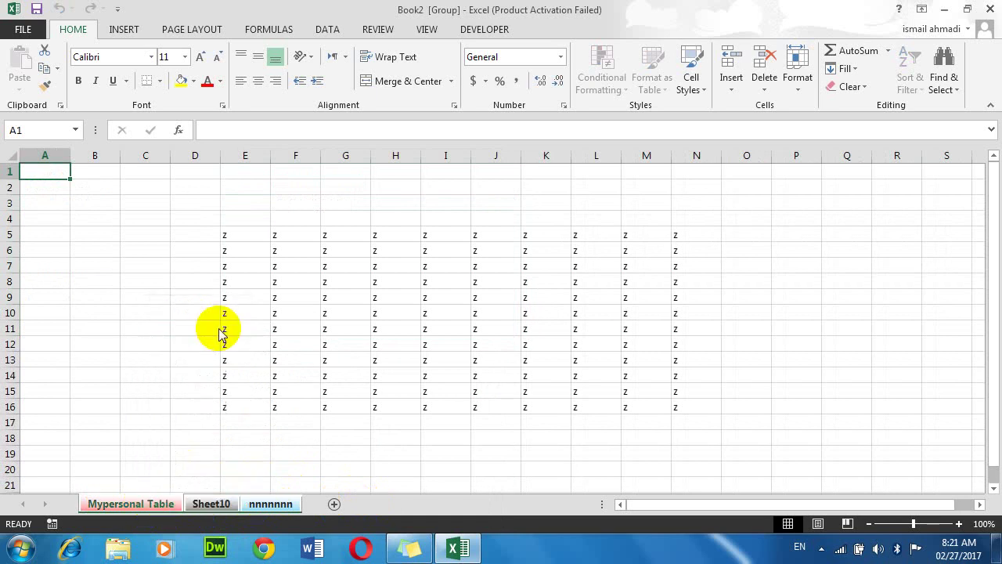
left_click(498, 315)
left_click(250, 421)
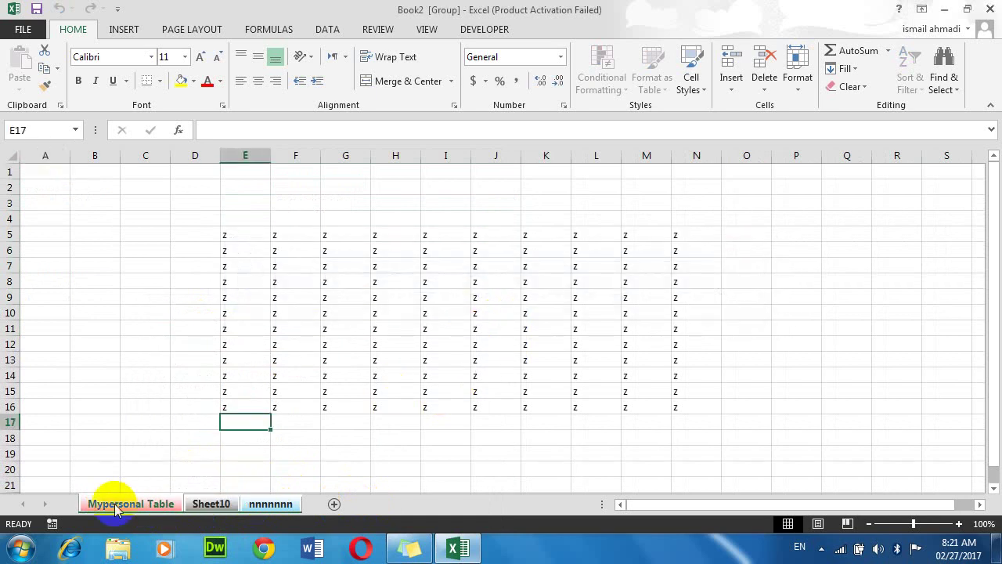
left_click(275, 356)
left_click_drag(234, 266, 374, 321)
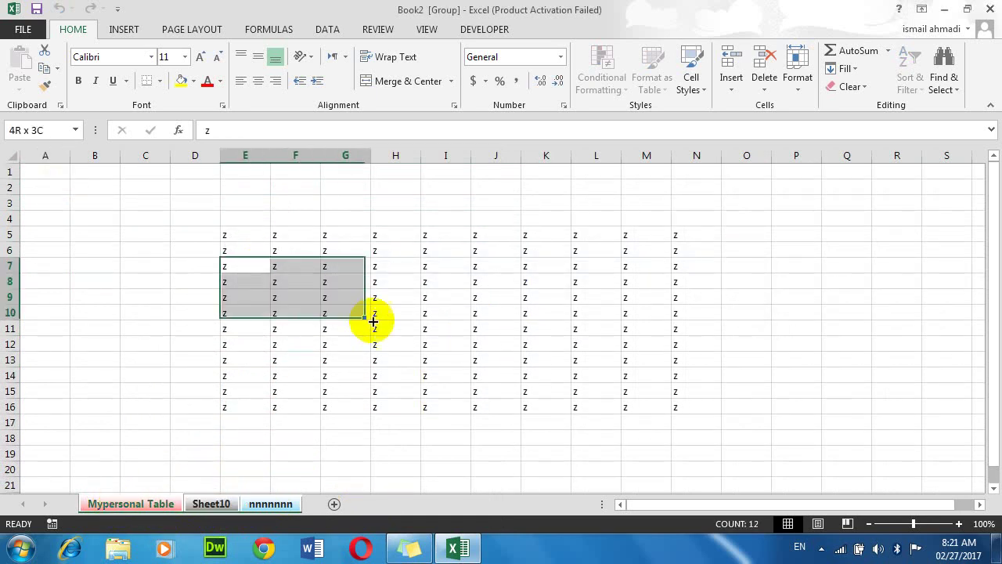
left_click(788, 94)
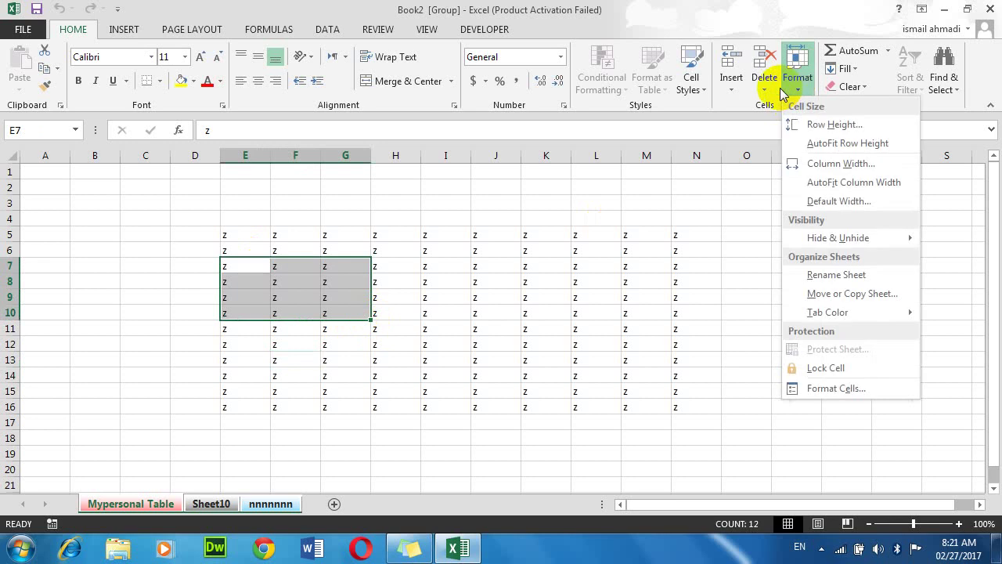
left_click(200, 507)
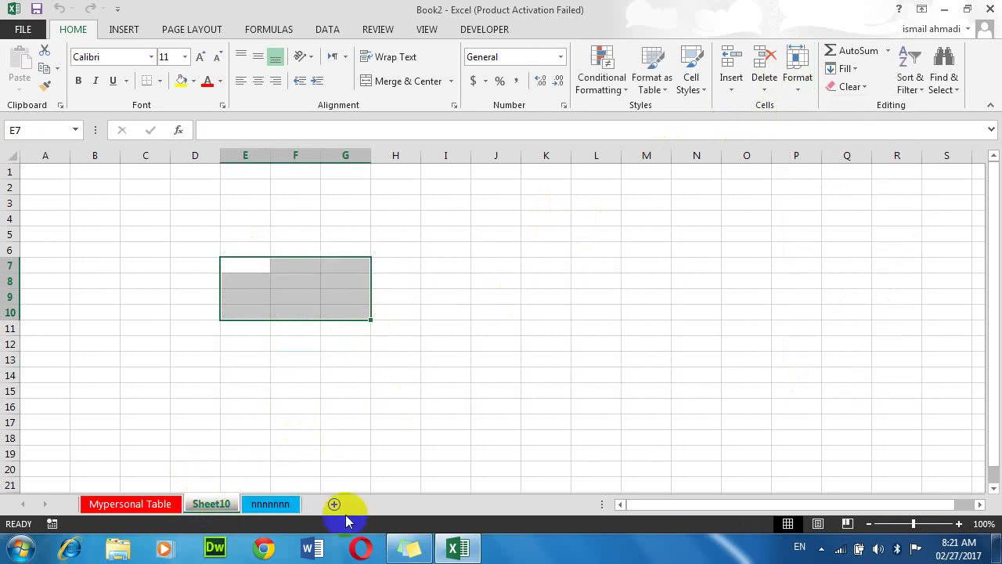
Ungroup by clicking Sheet10, then delete the nnnnnnn sheet and confirm.
left_click(270, 505)
left_click(324, 313)
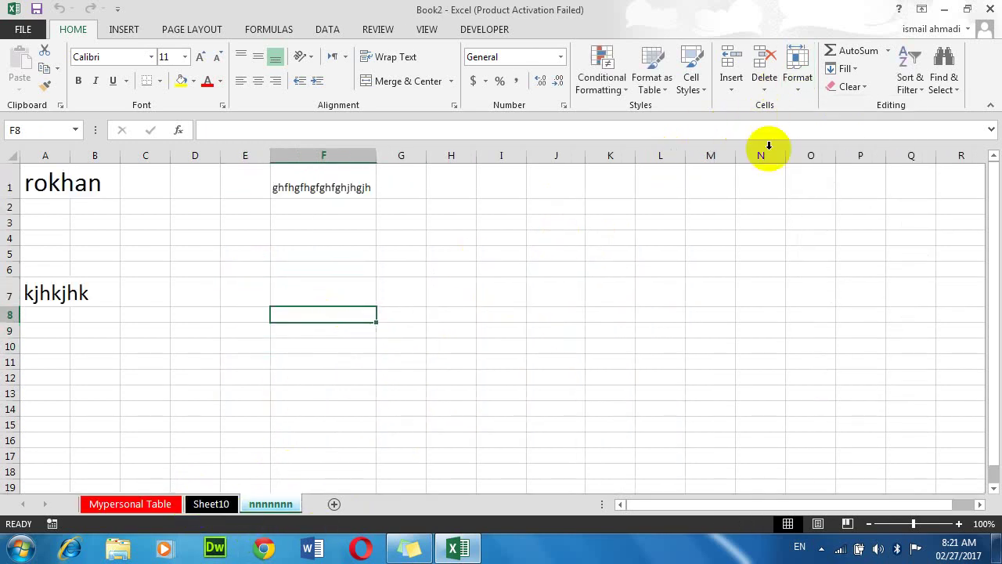
left_click(797, 77)
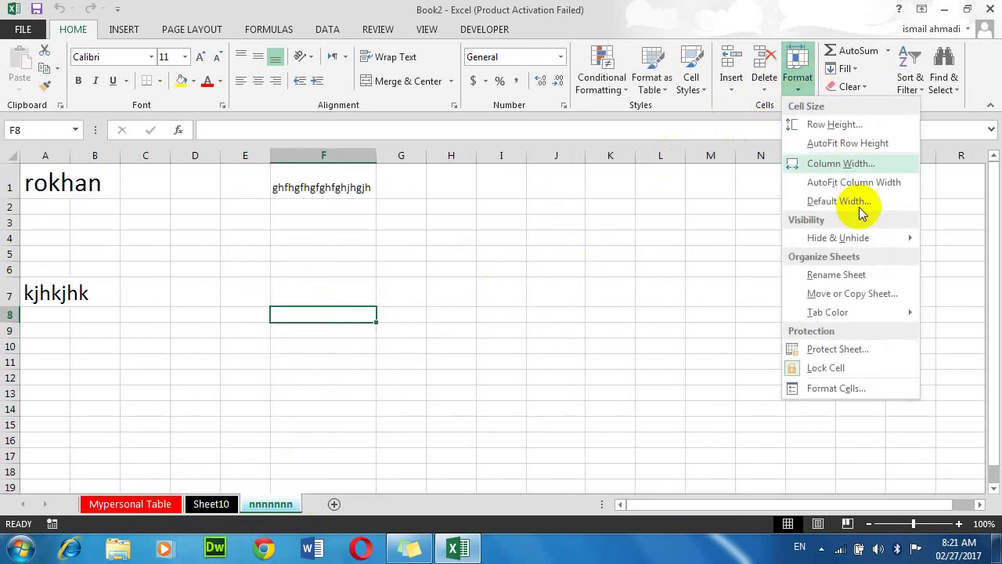
left_click(240, 337)
right_click(255, 501)
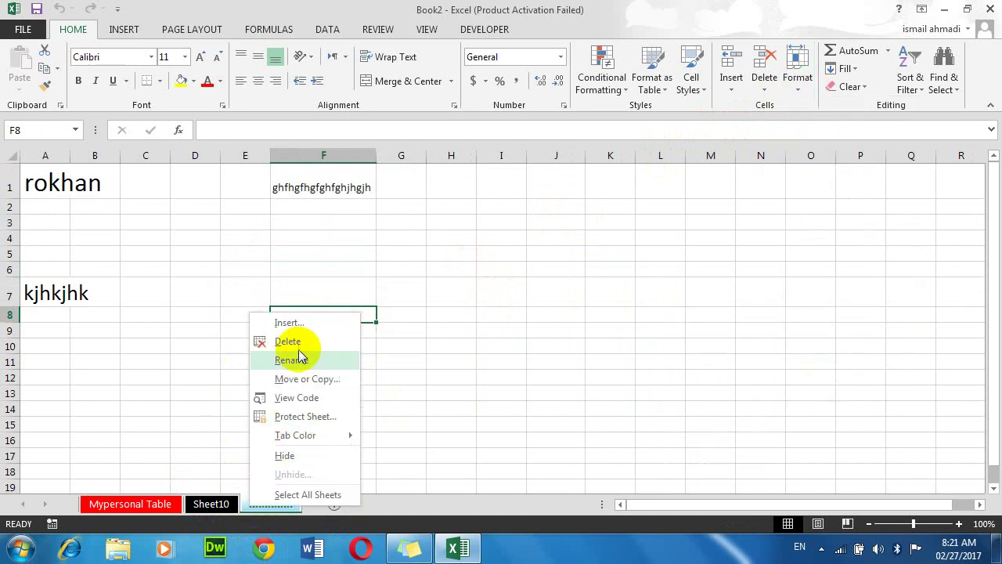
left_click(295, 339)
left_click(466, 310)
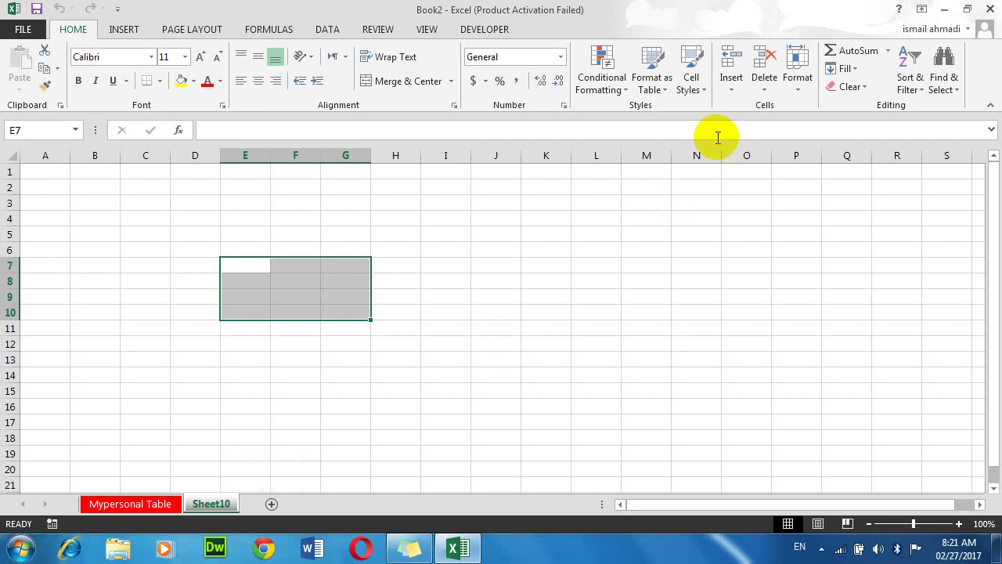
Start a SUM formula in E7, then erase and abandon it.
left_click(796, 85)
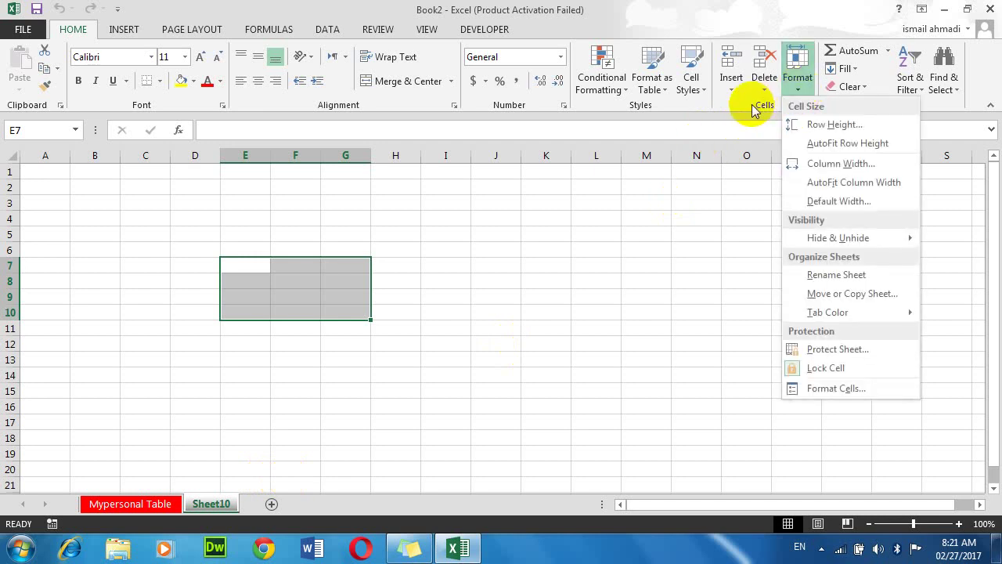
left_click(884, 57)
left_click(883, 52)
left_click(540, 359)
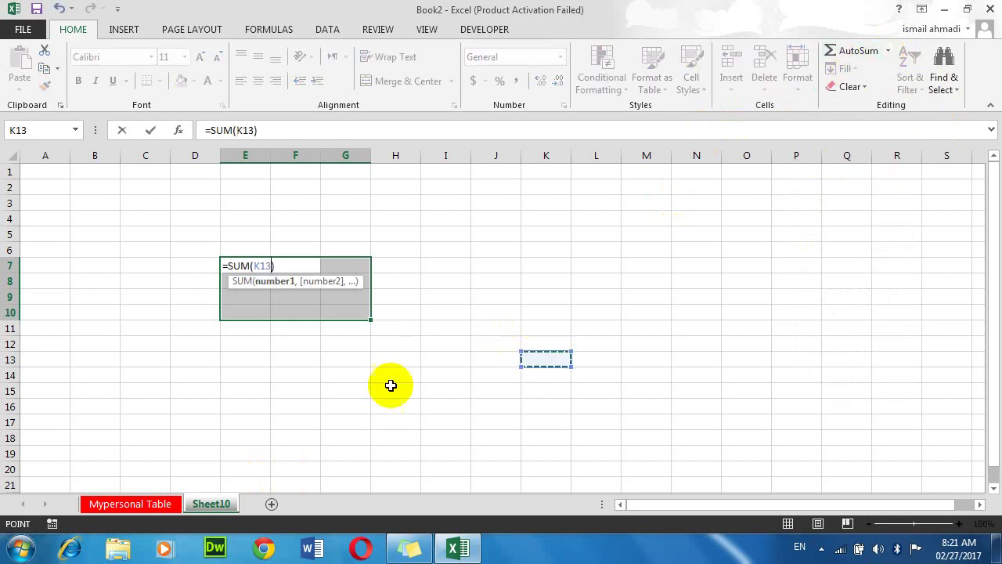
key("ctrl+Up")
key("shift+Home")
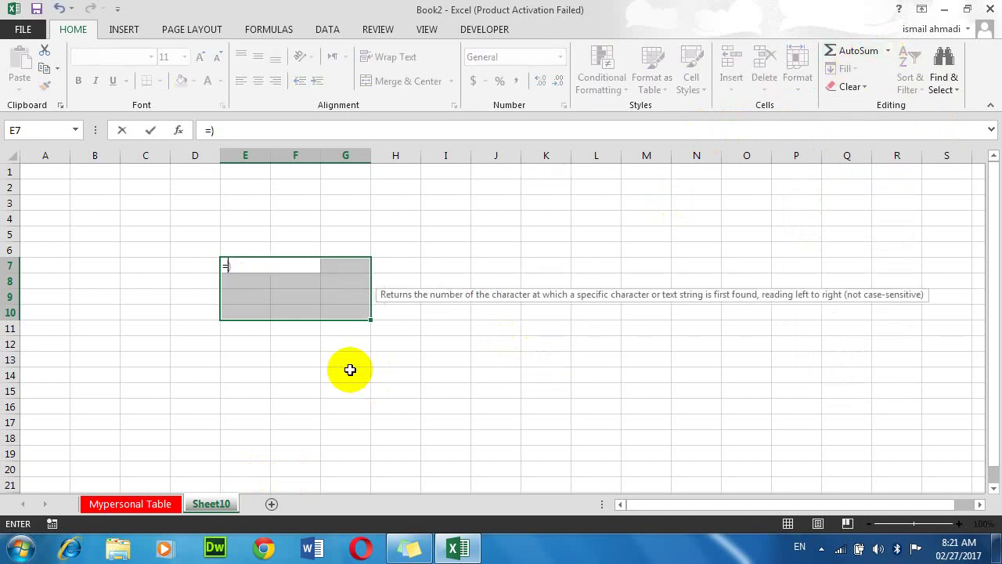
key("BackSpace")
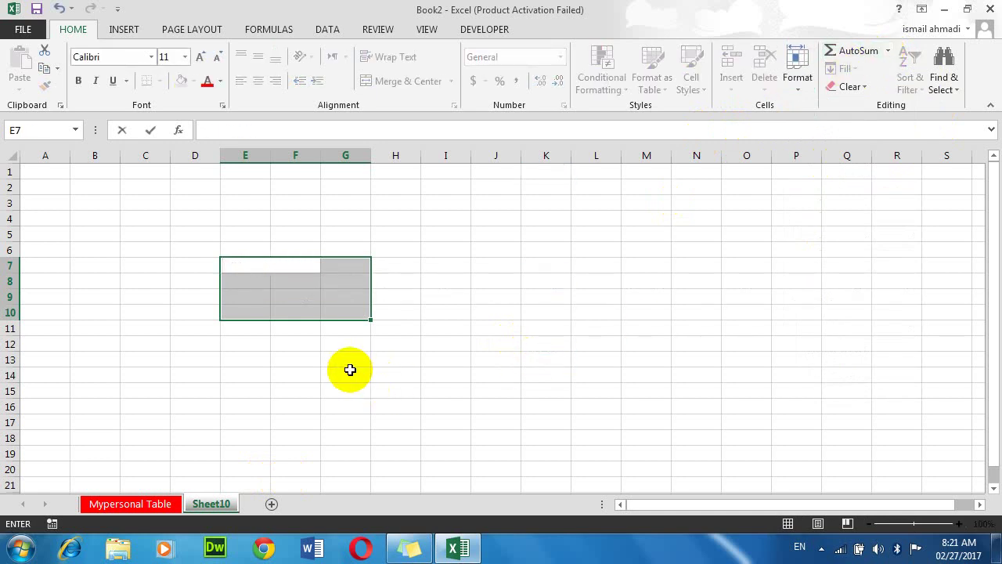
left_click(505, 360)
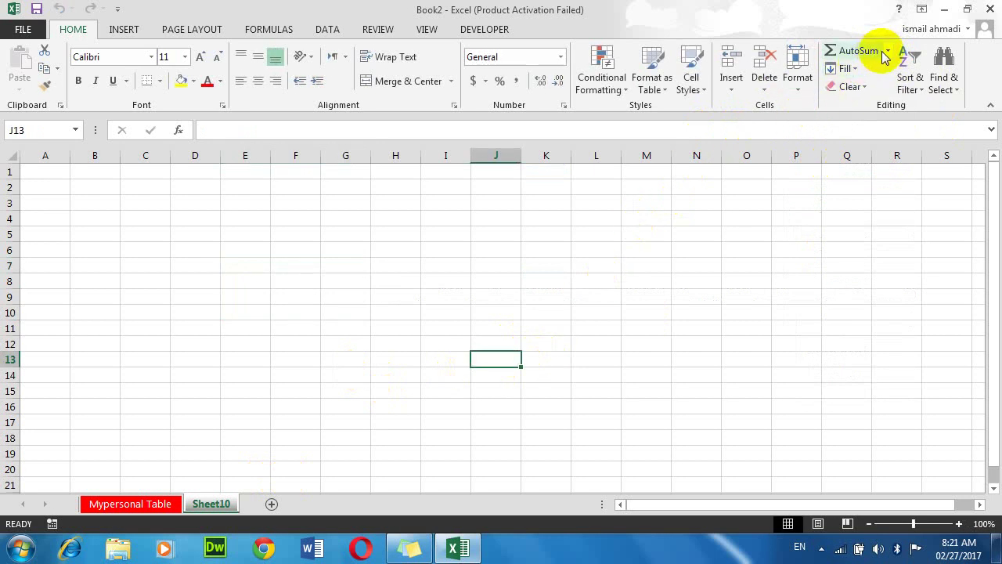
Enter the Salary header in F4 and 1000, 2000, 3000, 4000 in F5:F8.
left_click(296, 214)
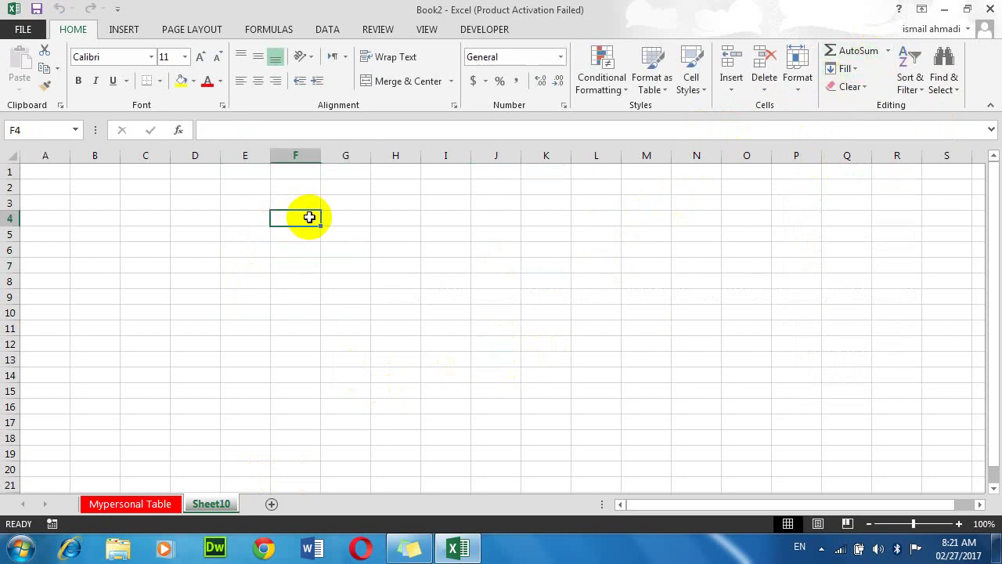
type("Salary")
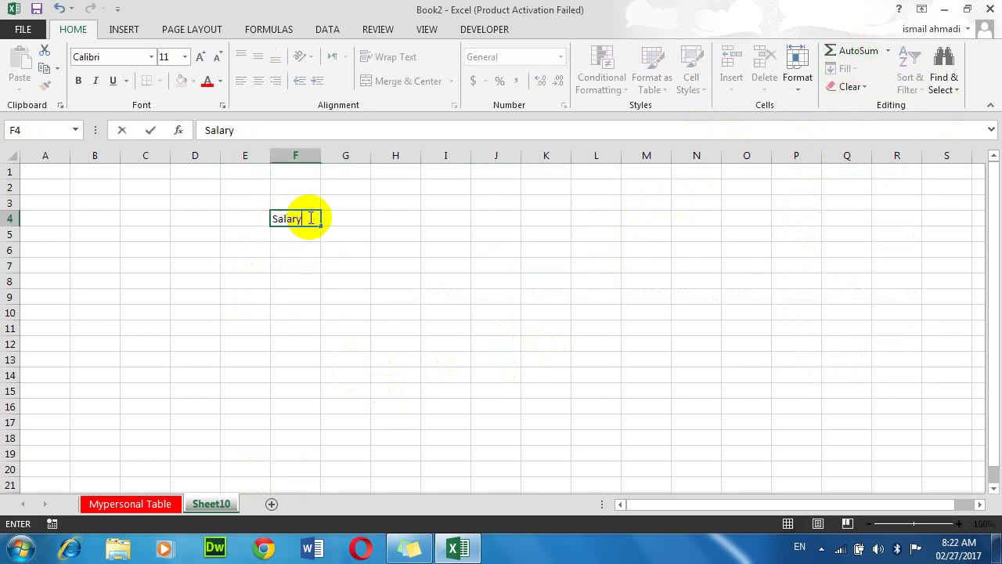
key("Return")
type("1000")
key("Return")
type("2000")
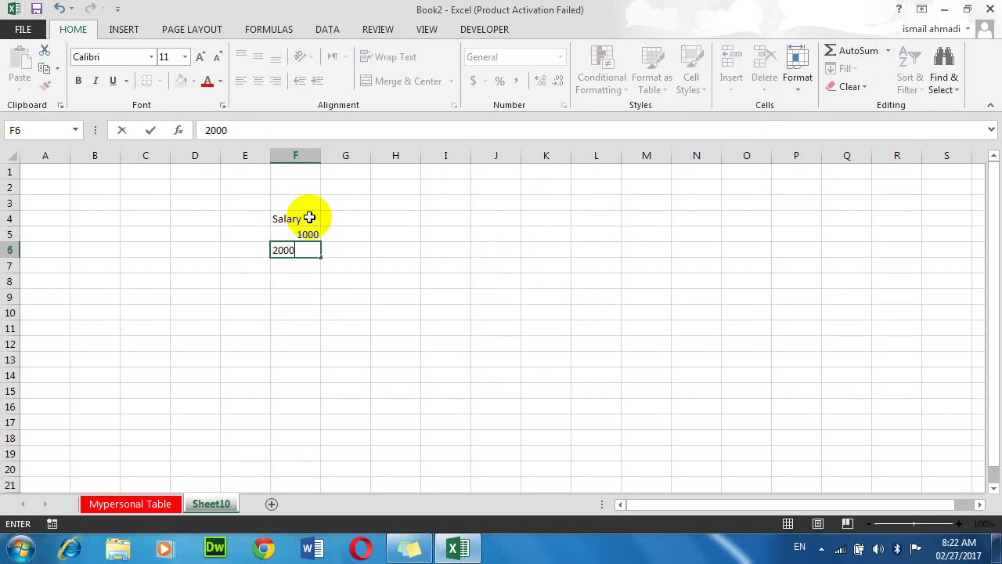
key("Return")
type("20")
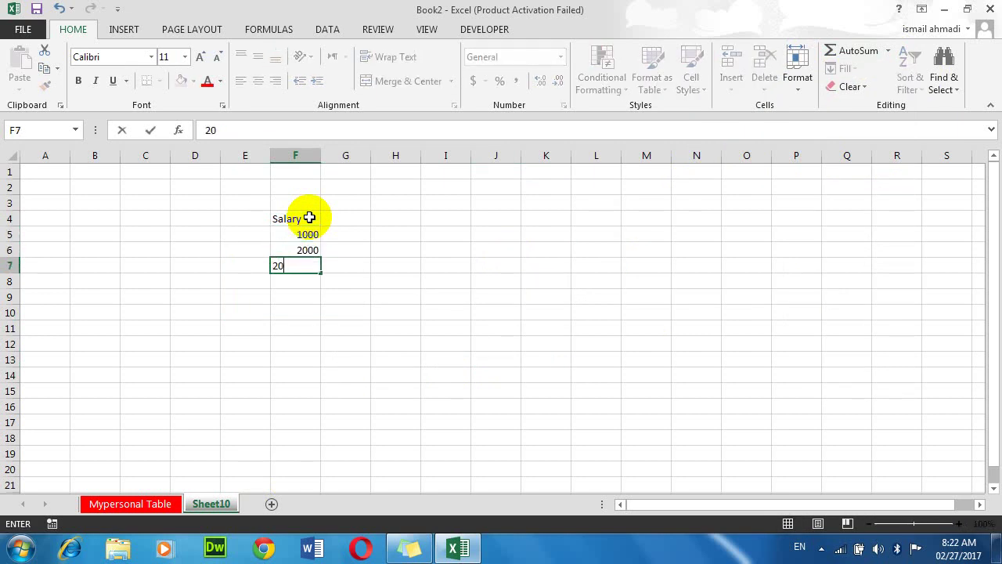
key("Return")
type("4000")
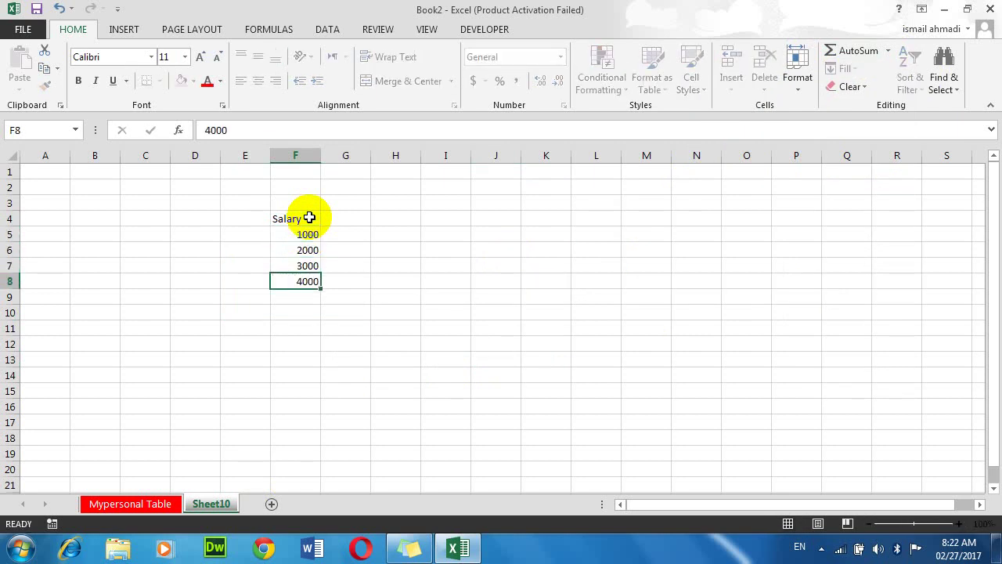
key("Down")
Fill F9:F15 with 5000, 6000, 7000, 12000, 14000, 16000 and 20000.
type("5000")
key("Down")
type("6000")
key("Return")
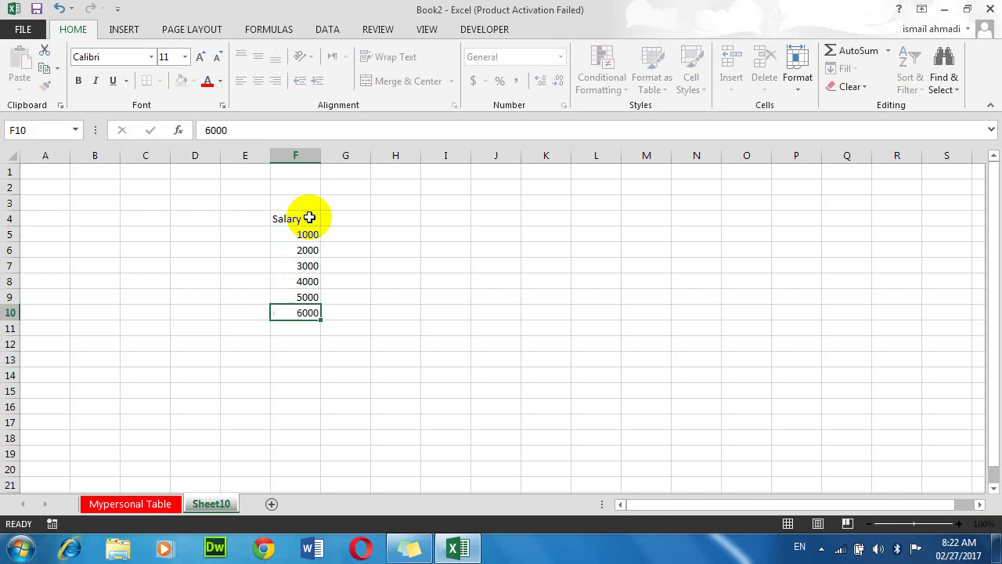
type("7000")
key("Return")
type("12000")
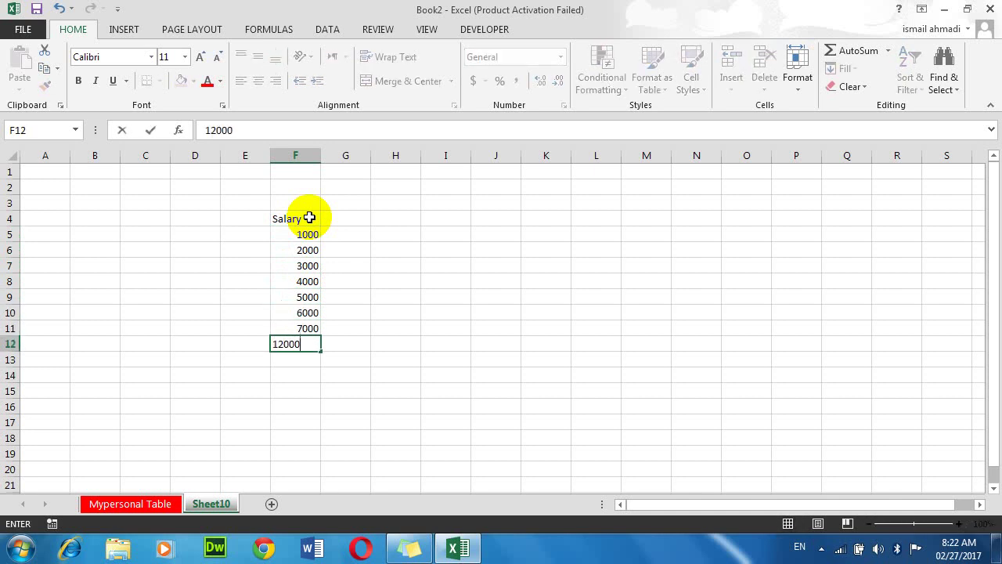
key("Return")
type("1")
key("Return")
type("1")
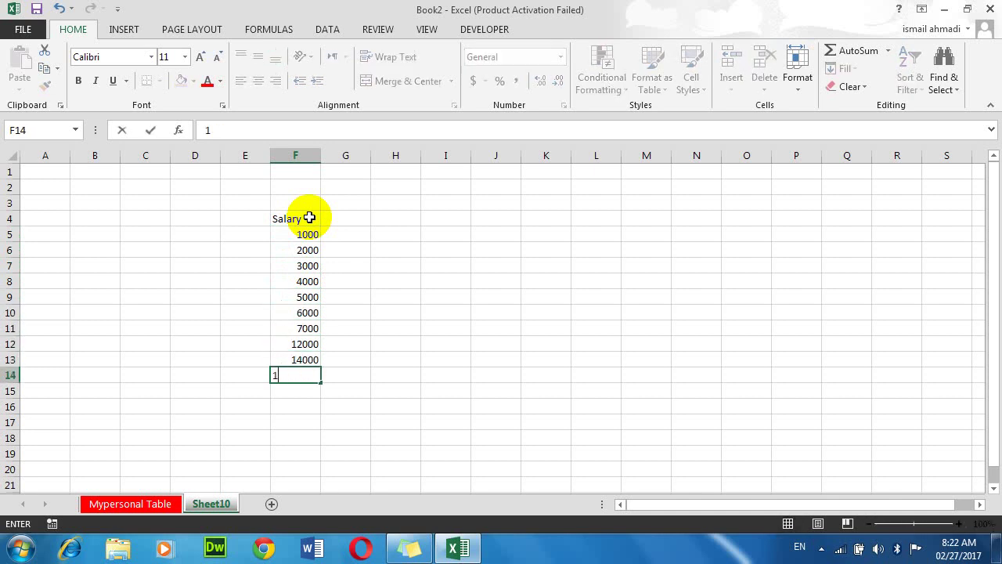
key("Return")
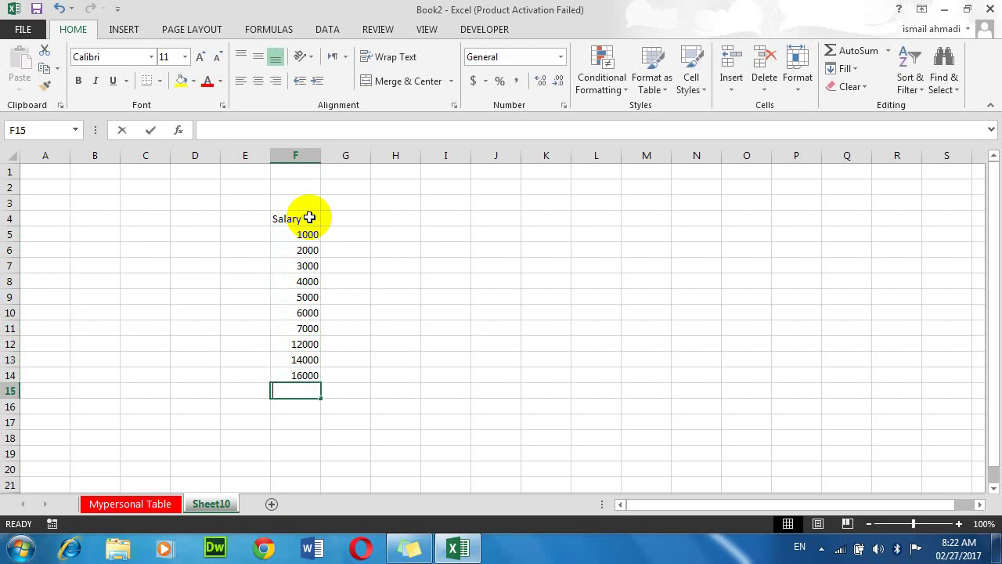
type("20000")
key("Return")
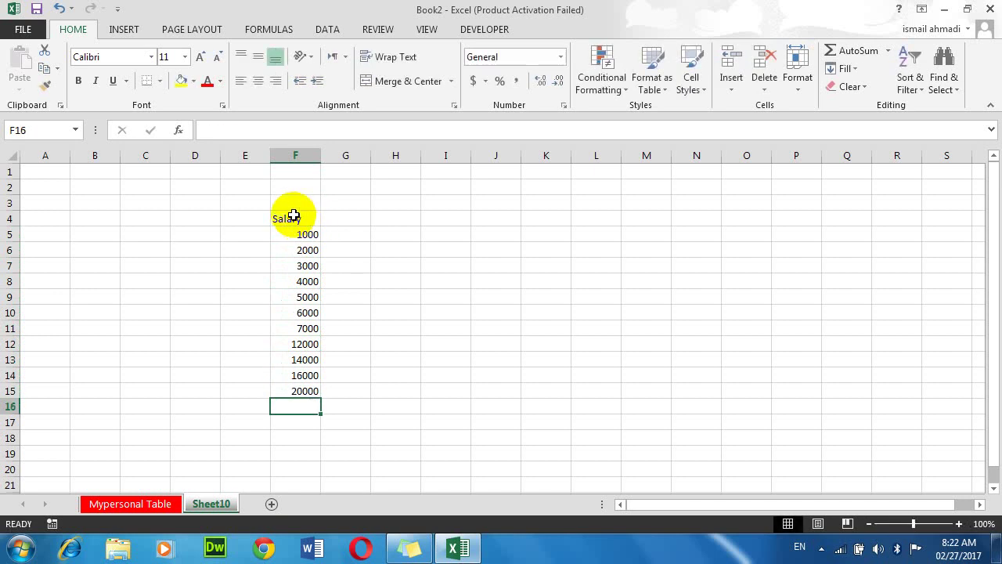
Copy the Salary column F4:F15 across to column K with the fill handle.
mouse_move(310, 218)
left_mouse_down()
mouse_move(310, 390)
mouse_move(580, 399)
mouse_move(564, 401)
left_mouse_up()
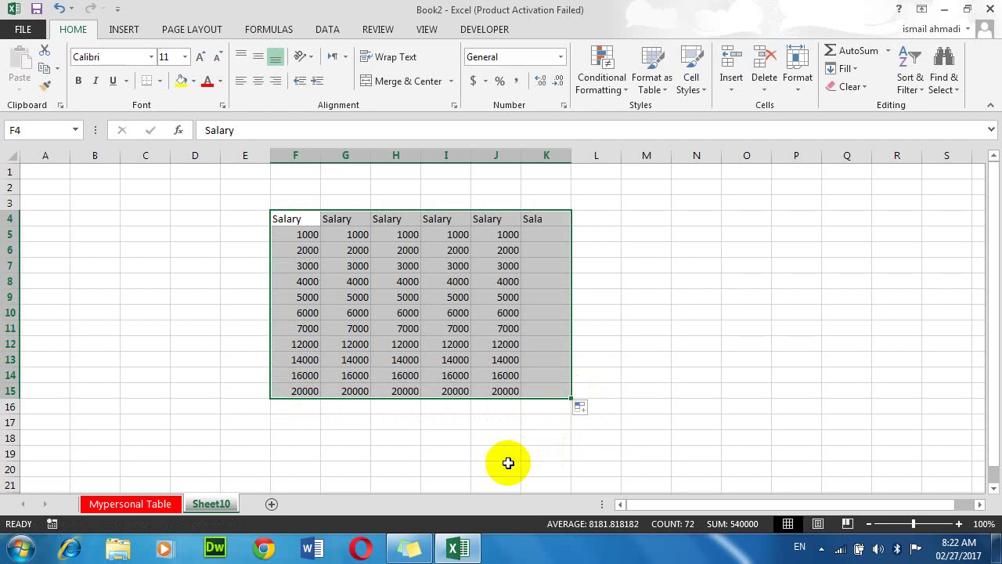
left_click(501, 468)
left_click_drag(313, 411, 535, 403)
left_click(448, 438)
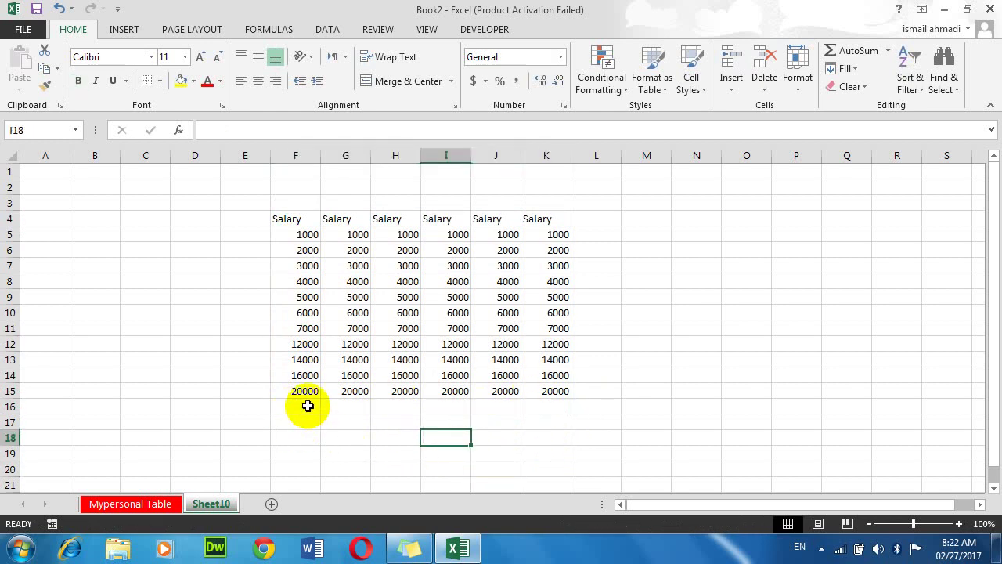
Type the label Sum into cell F2.
left_click(302, 186)
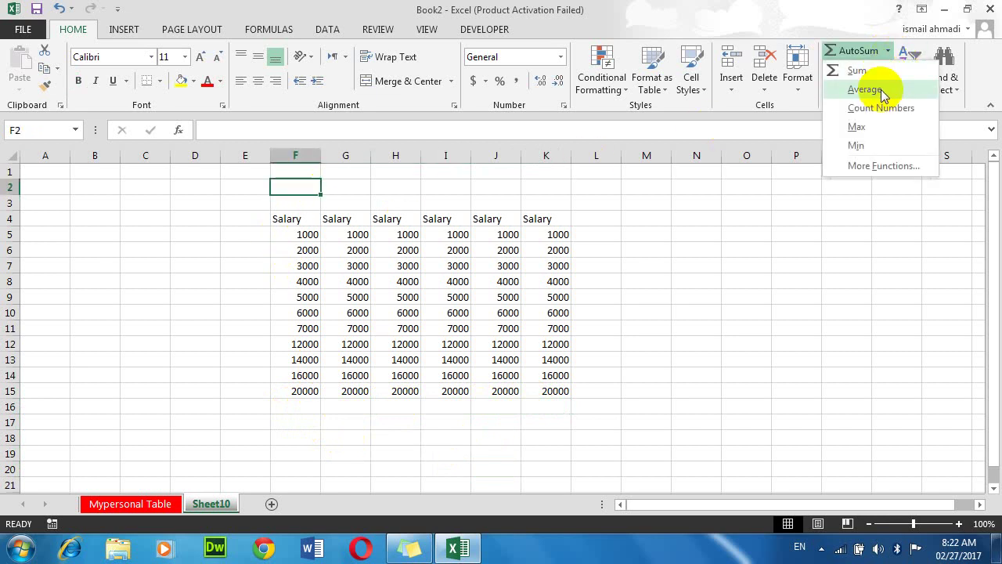
left_click(295, 190)
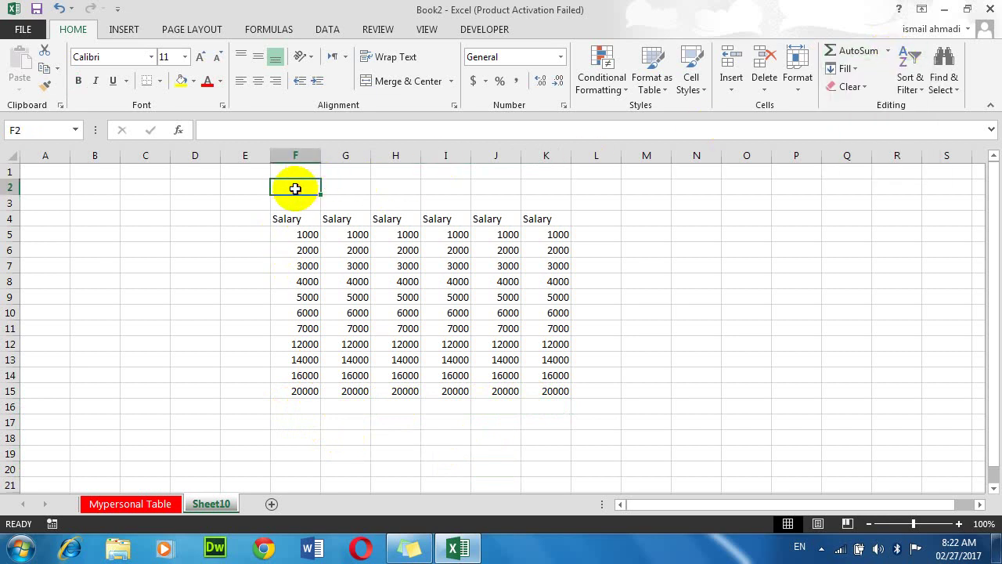
type("Sum")
key("Tab")
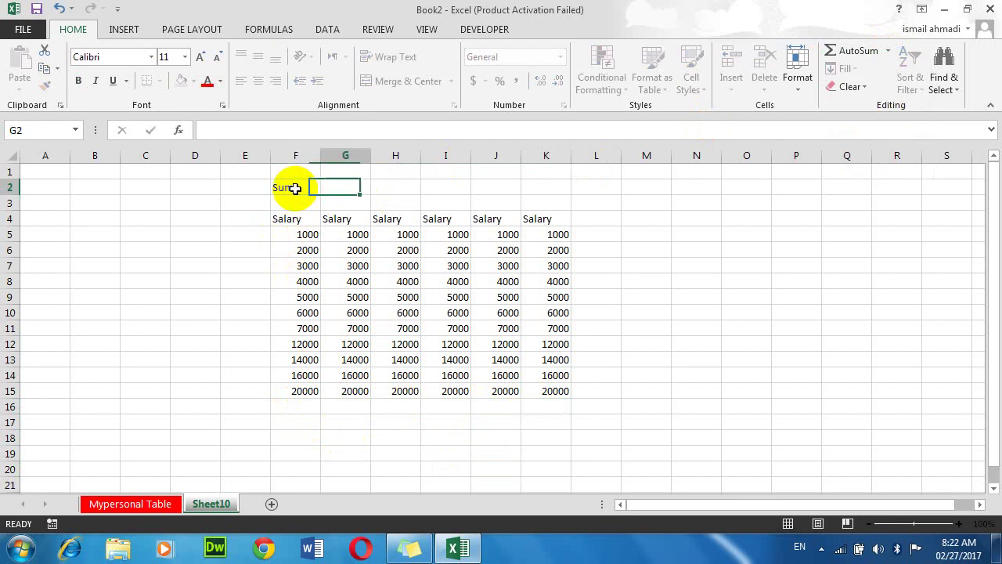
Type the Count, Min, Arvg, Min and Max headers across row 2.
type("Count")
key("Tab")
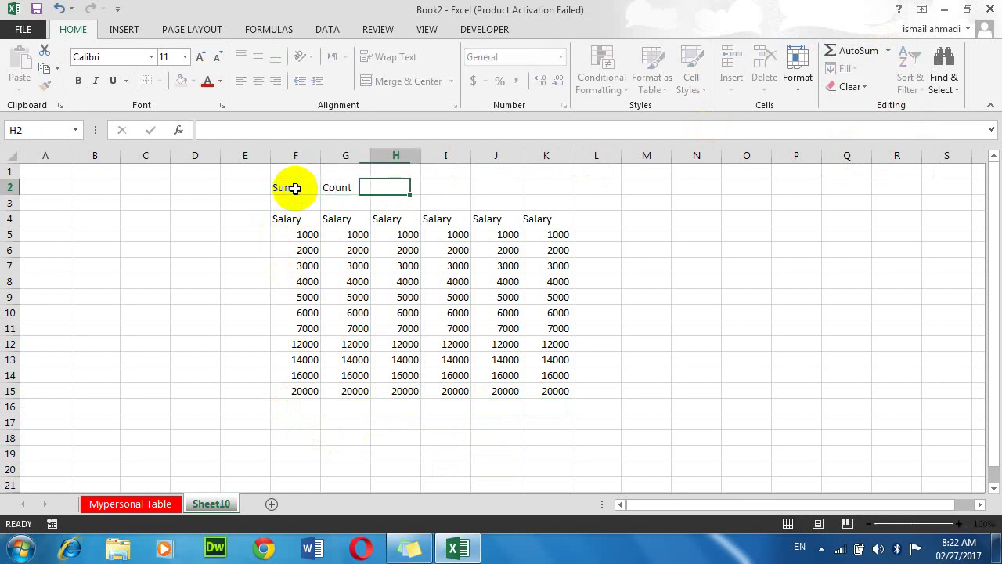
type("Min")
key("Tab")
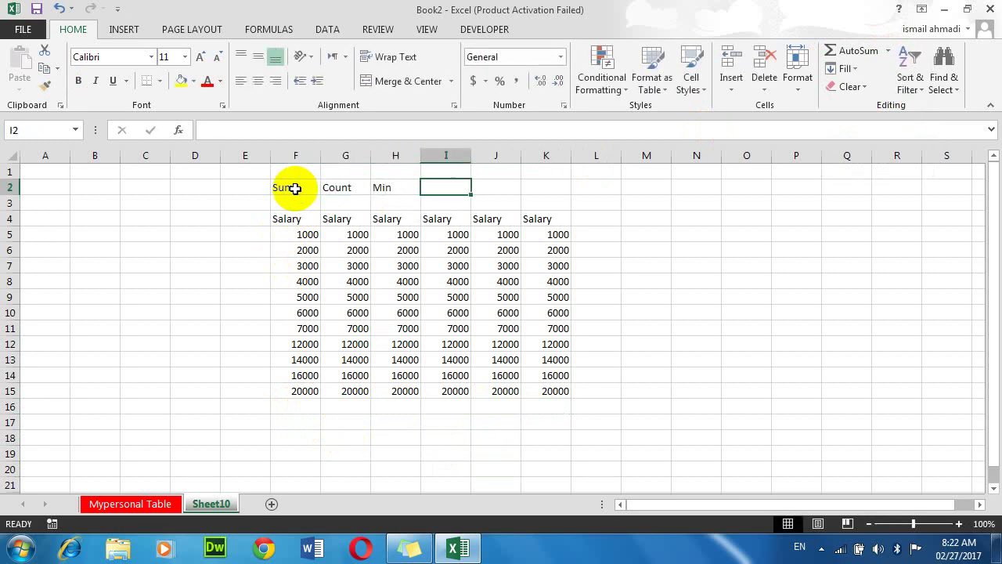
type("Arvg")
key("Tab")
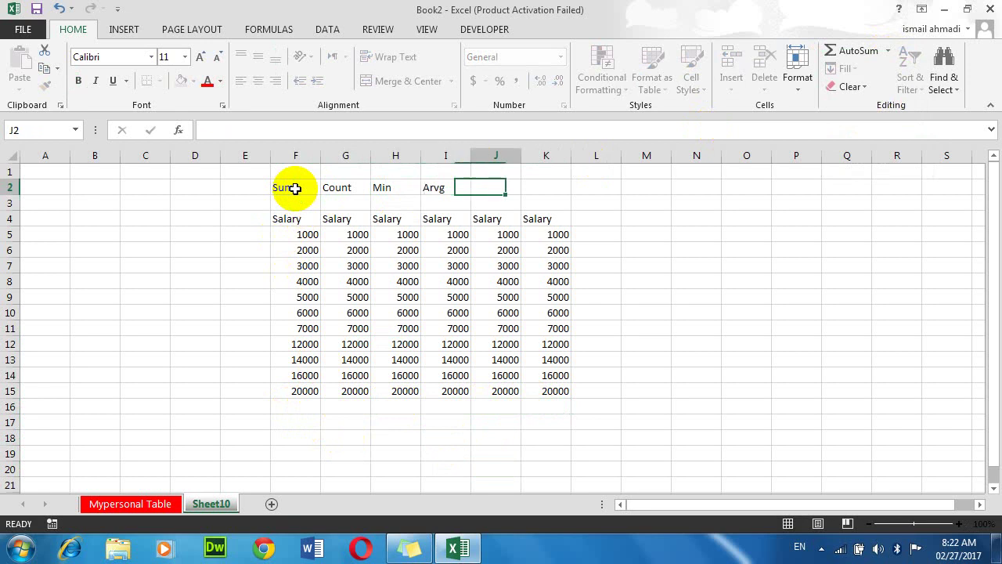
type("Min")
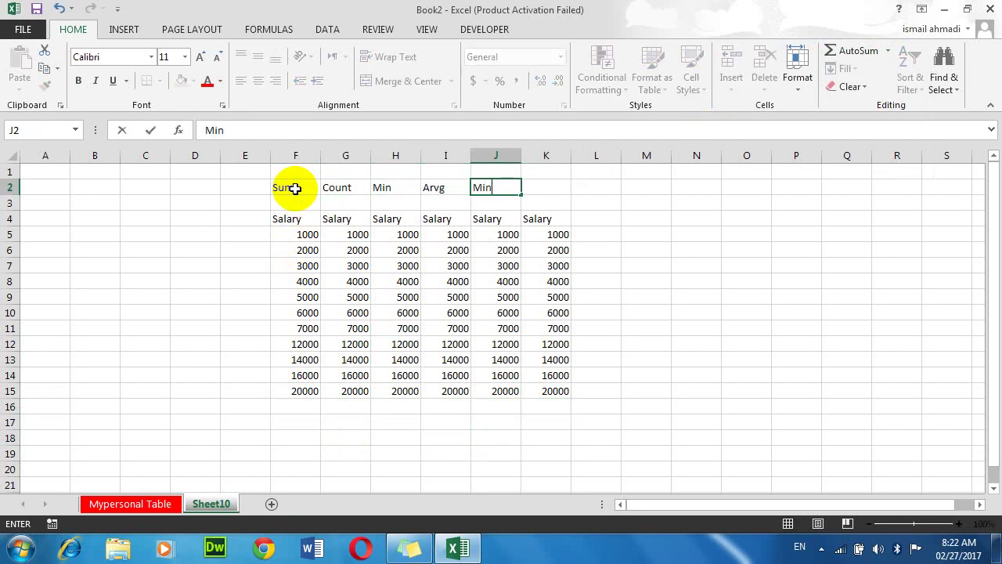
key("Tab")
type("M")
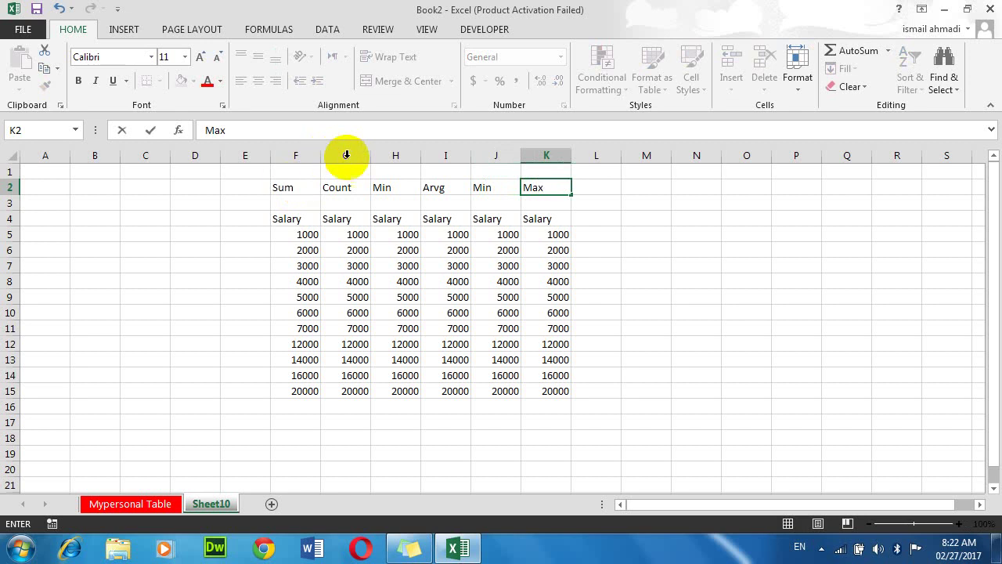
Move the Arvg header onto H2 and shift Min and Max left into I2:J2.
left_click(407, 190)
left_click(434, 189)
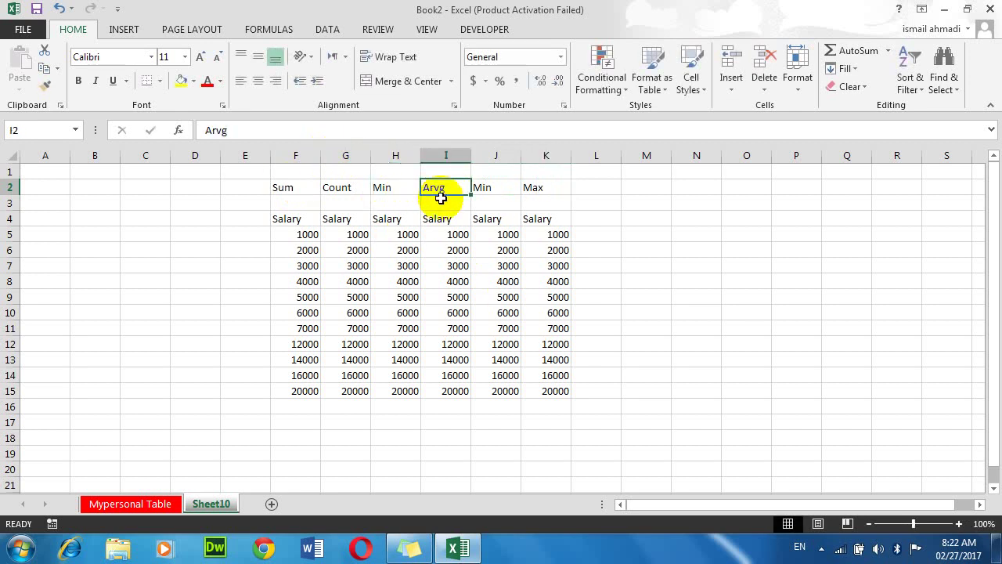
left_click_drag(441, 197, 404, 192)
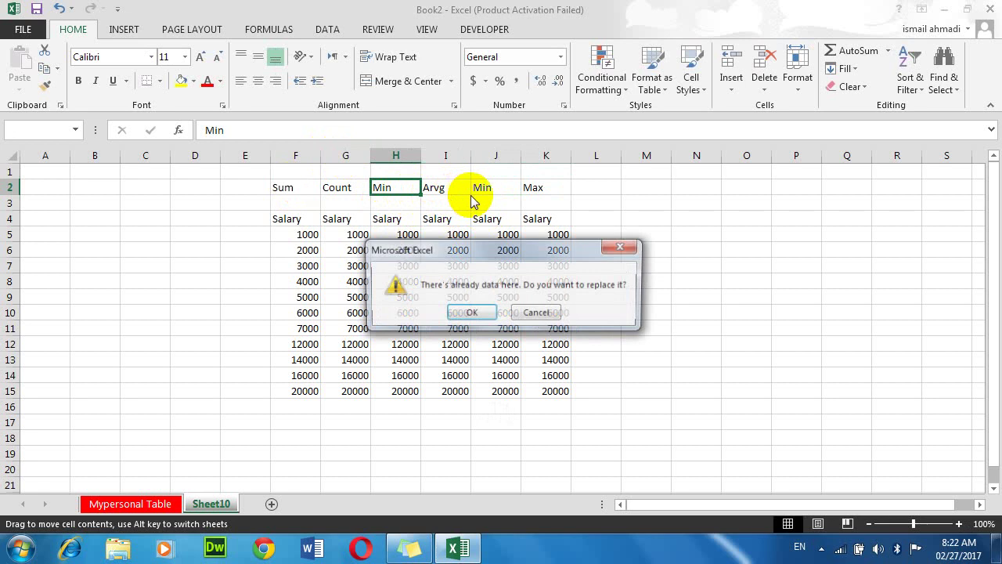
left_click(467, 311)
mouse_move(501, 189)
left_mouse_down()
mouse_move(529, 190)
mouse_move(467, 191)
left_mouse_up()
left_click(530, 192)
left_click(547, 281)
Clear the extra Salary column in K4:K15.
left_click_drag(552, 226, 559, 410)
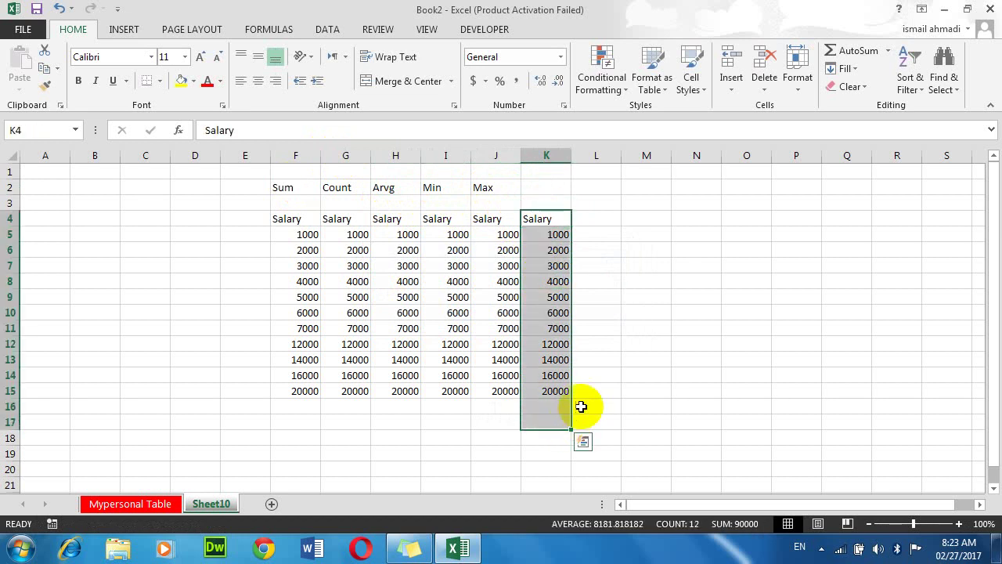
key("Delete")
left_click_drag(508, 313, 475, 298)
left_click(475, 298)
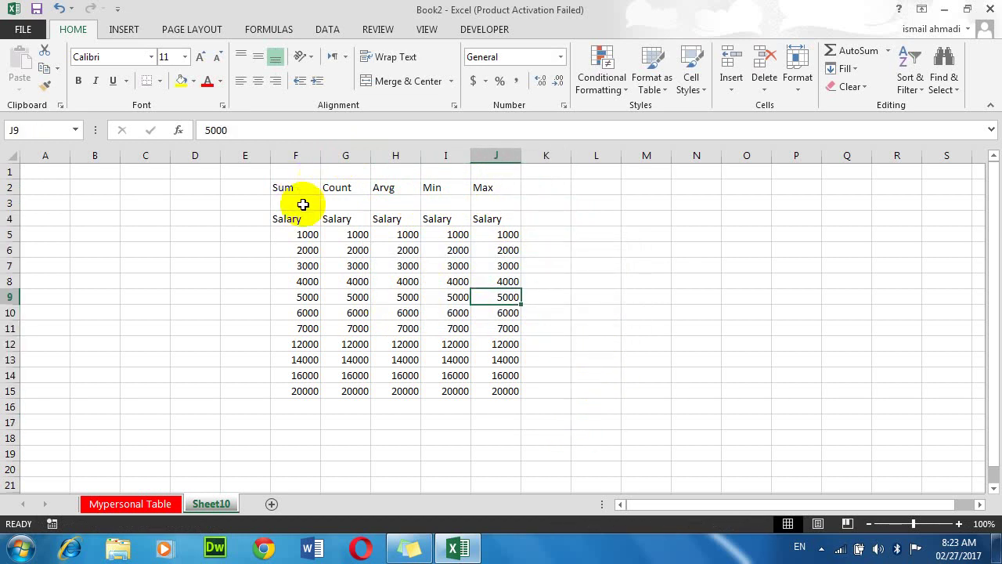
left_click(304, 404)
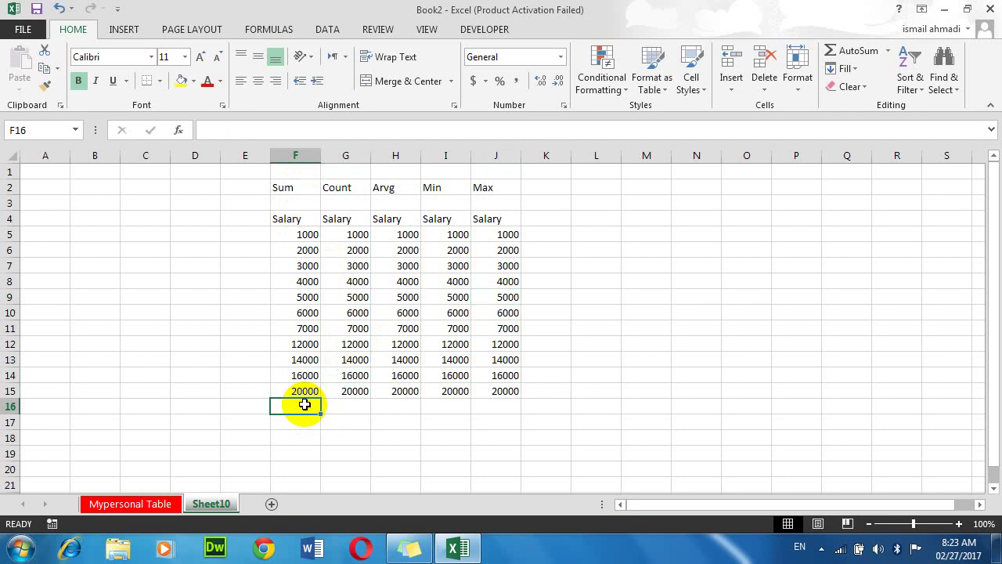
Insert an AutoSum total of F5:F15 in F16, giving 90000.
left_click(889, 52)
left_click(857, 71)
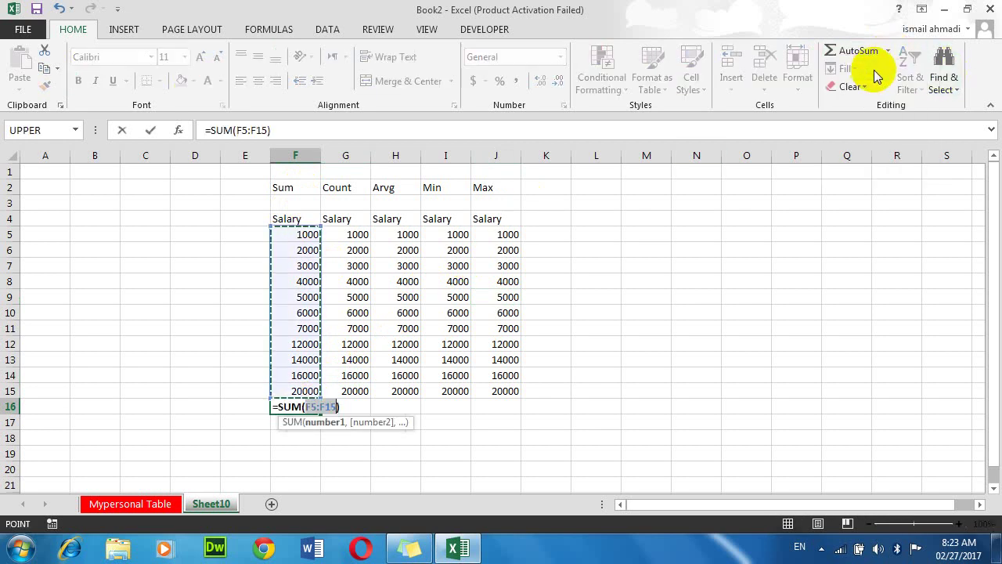
key("Return")
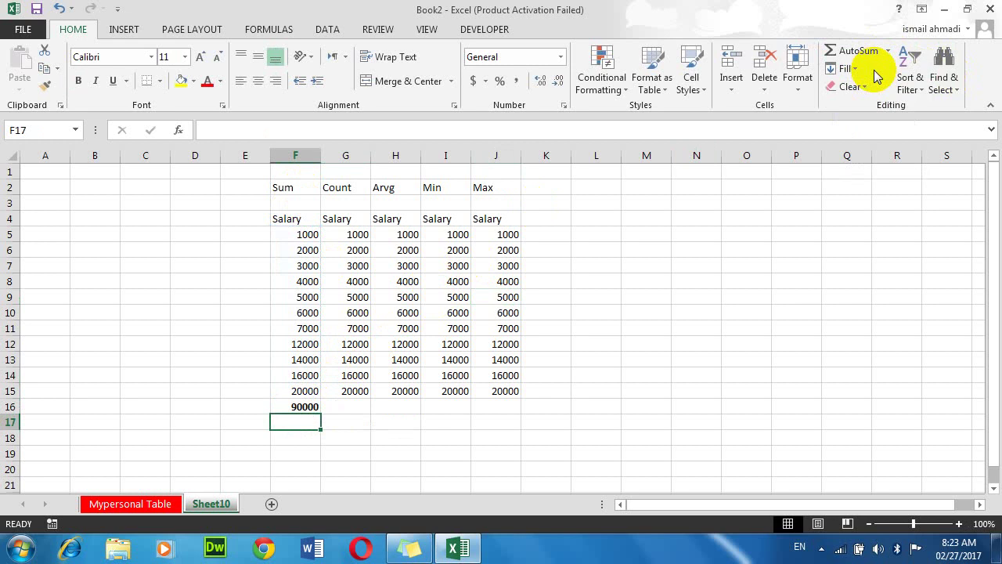
Enter =SUM(F5:F15) manually in F17 to repeat the 90000 total.
type("=")
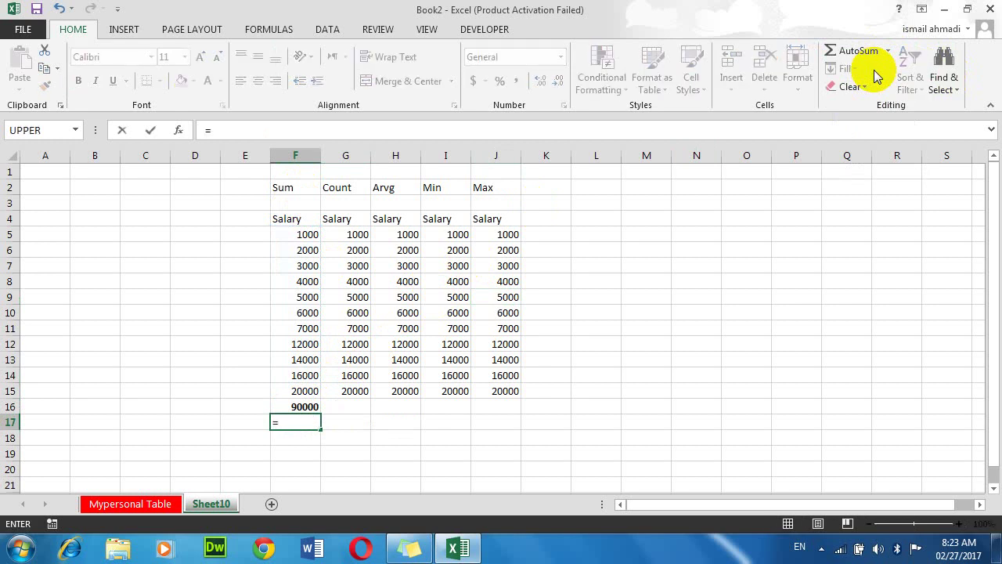
type("sum(")
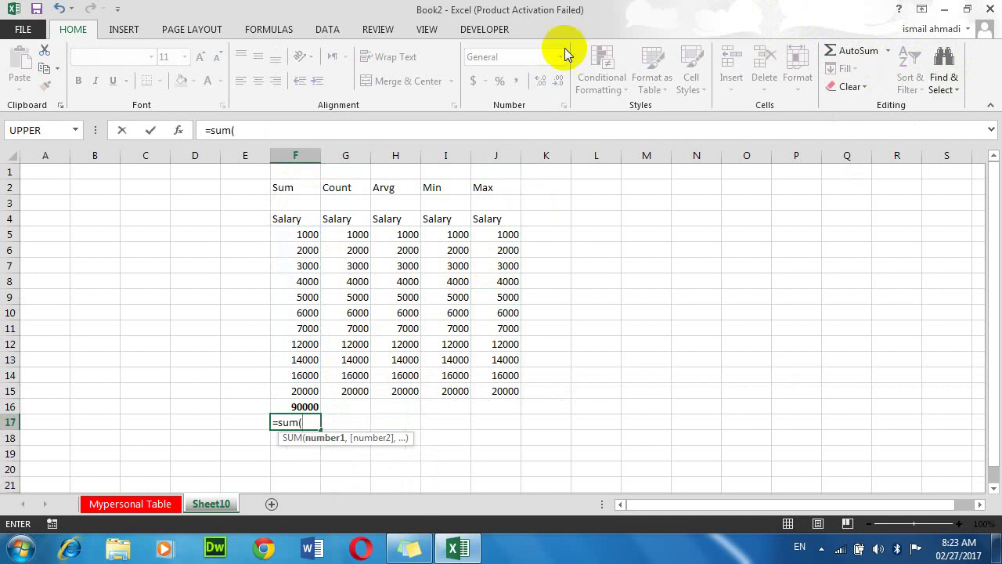
left_click_drag(302, 231, 311, 390)
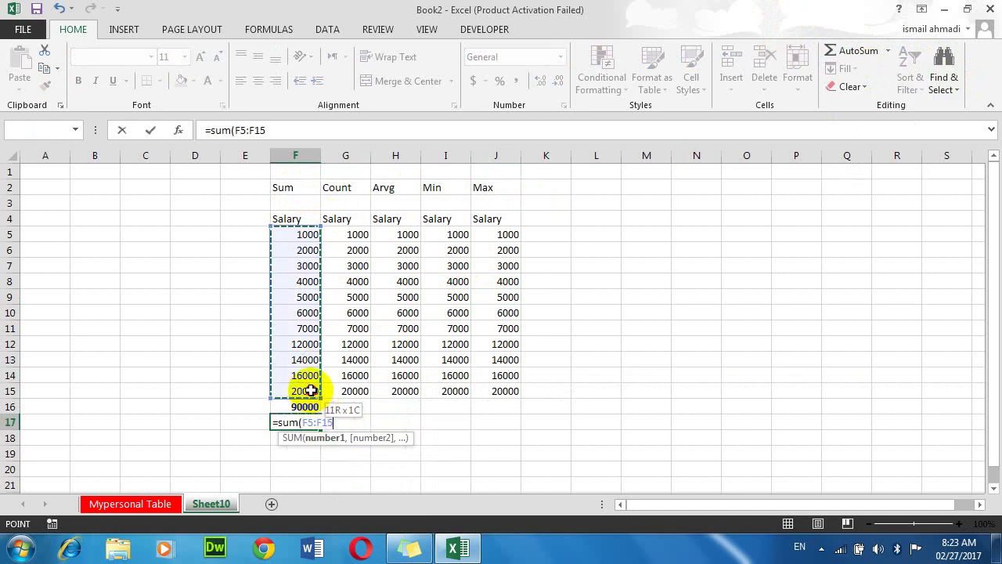
type(")")
key("Return")
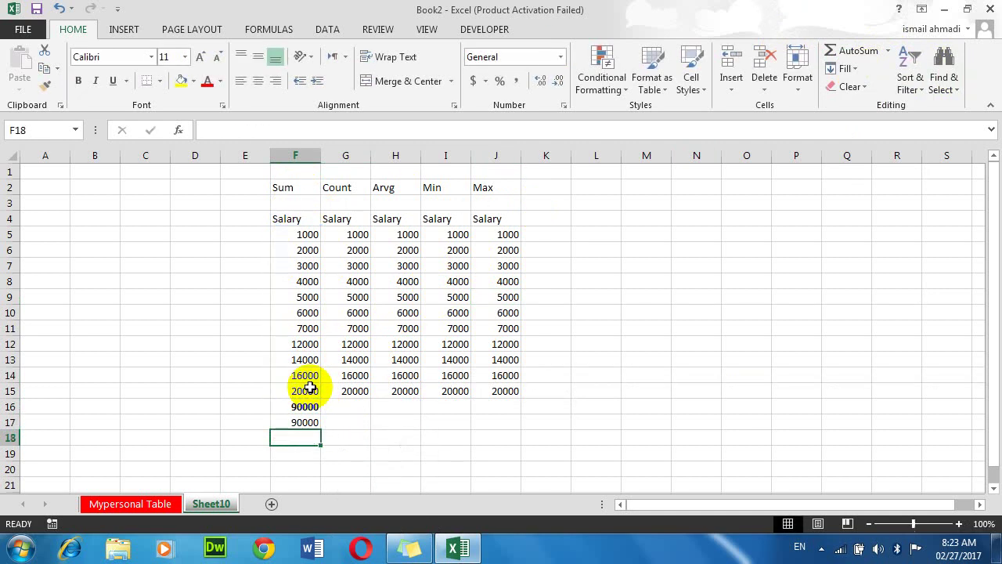
left_click(349, 407)
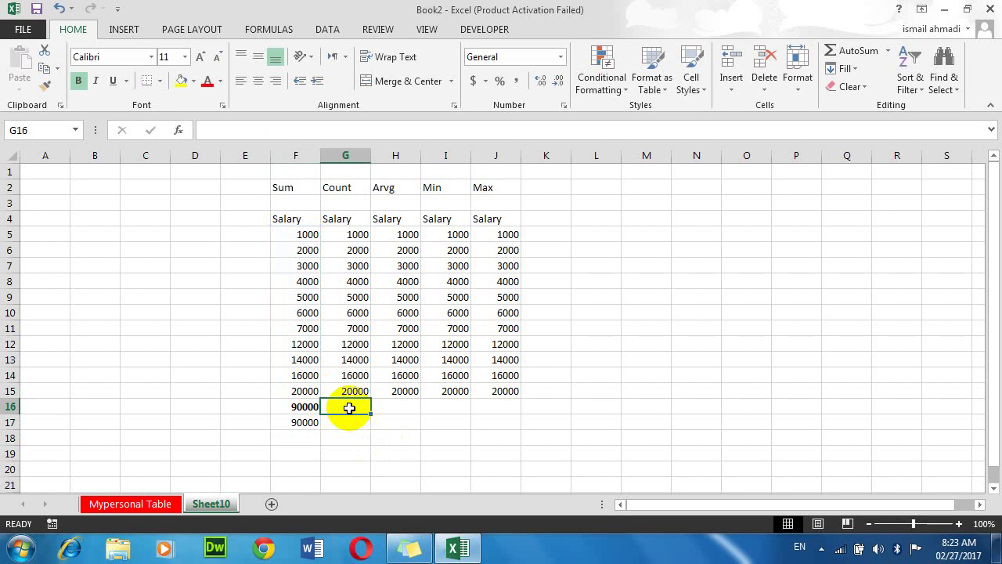
Insert an AutoSum Count Numbers of G5:G15 in G16, showing 11.
left_click(890, 50)
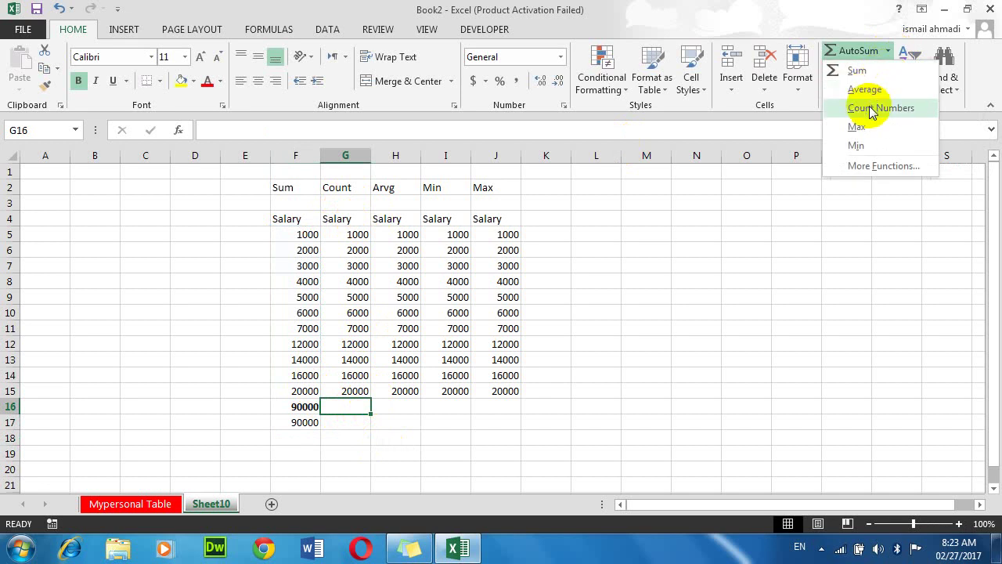
left_click(870, 109)
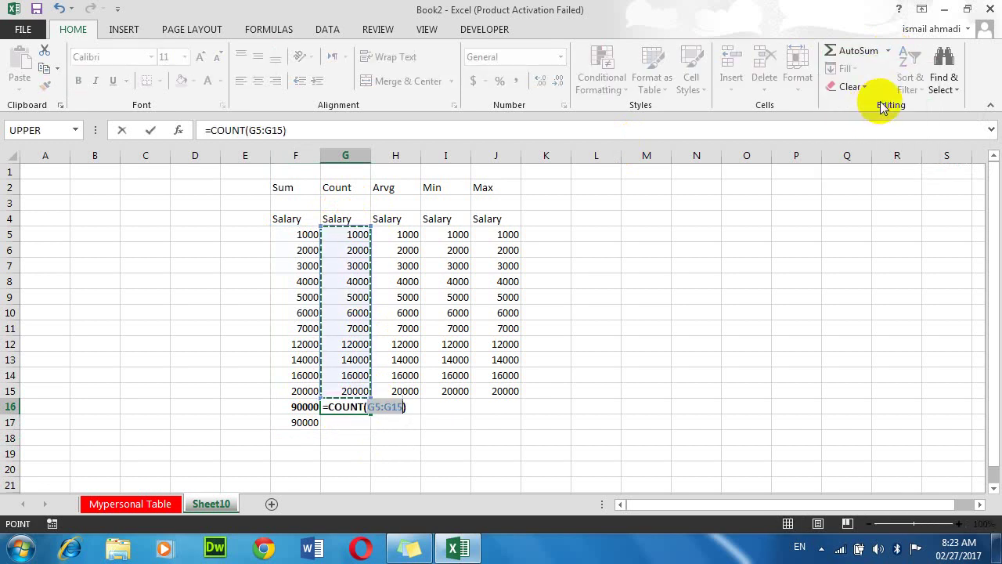
key("Return")
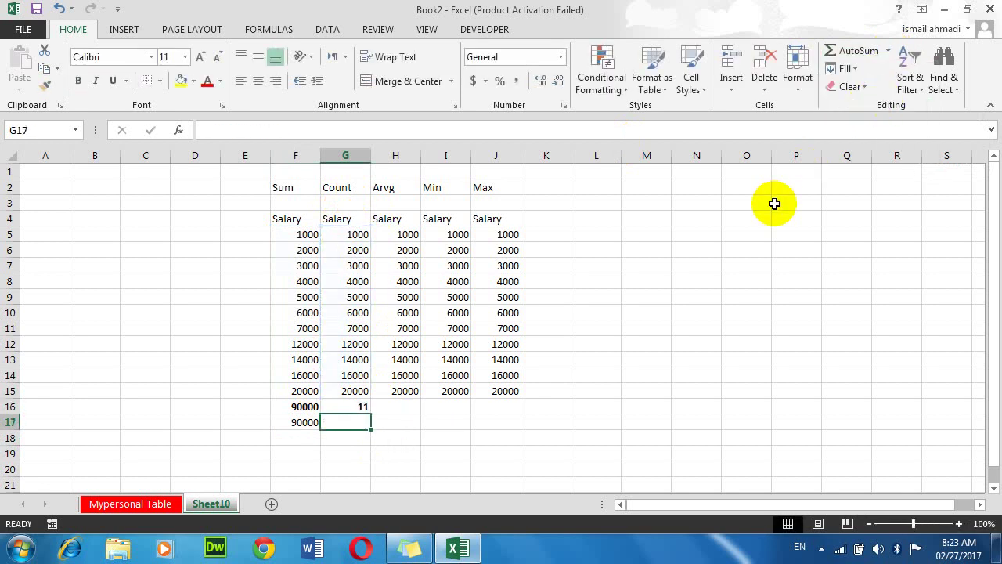
Enter =COUNT(G5:G15) manually in G17, also returning 11.
type("=")
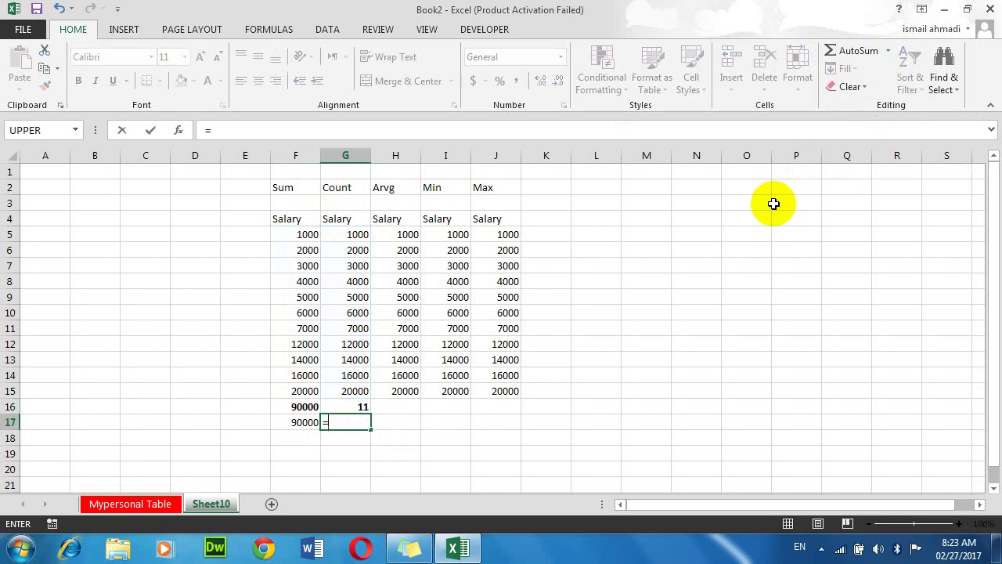
type("cou")
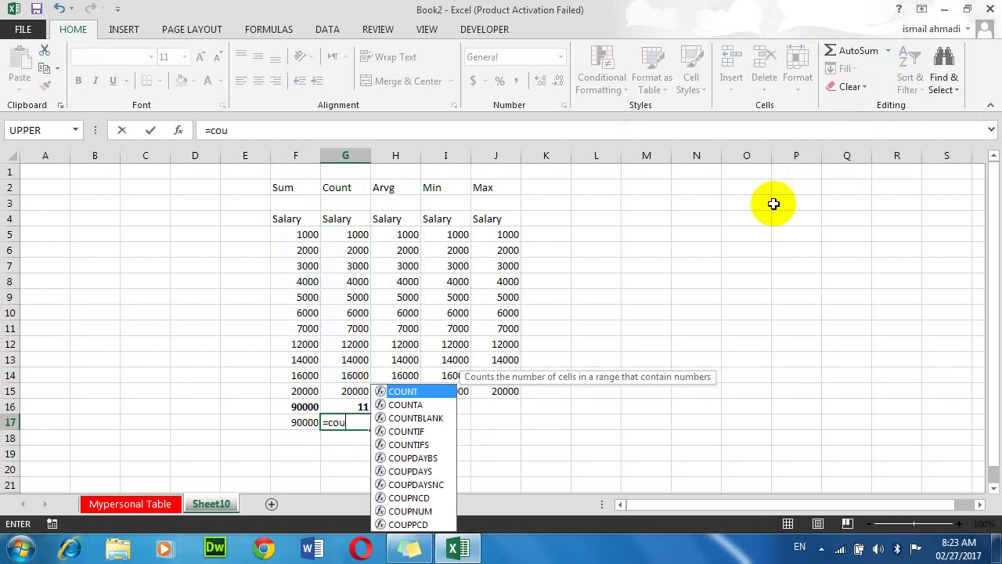
type("nt(")
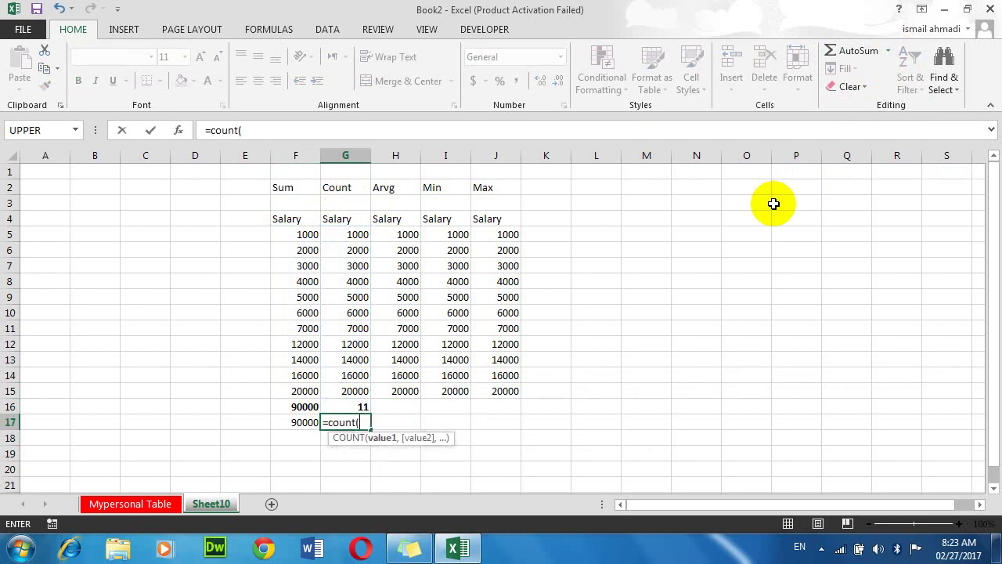
mouse_move(358, 234)
left_mouse_down()
mouse_move(375, 323)
mouse_move(356, 393)
left_mouse_up()
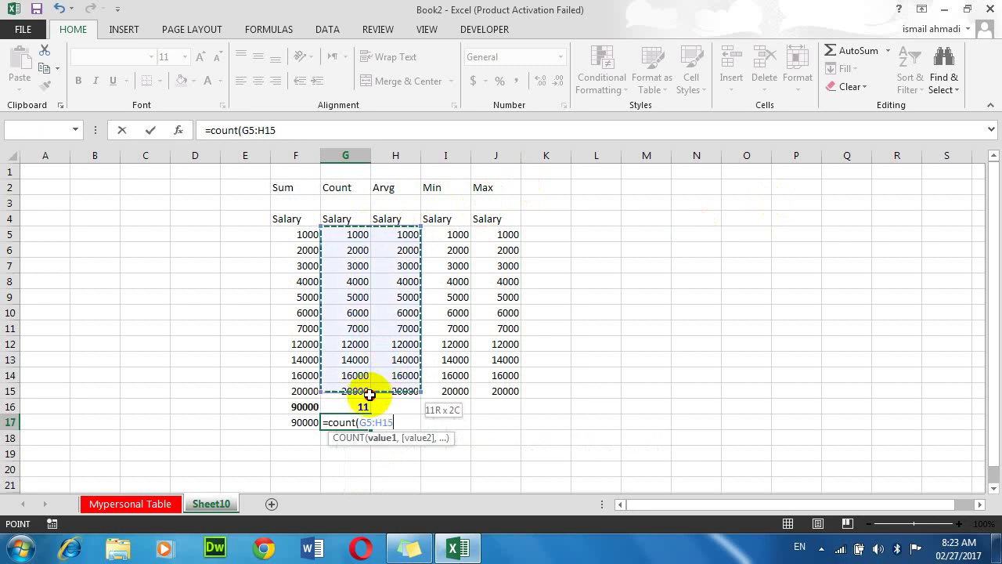
key("Return")
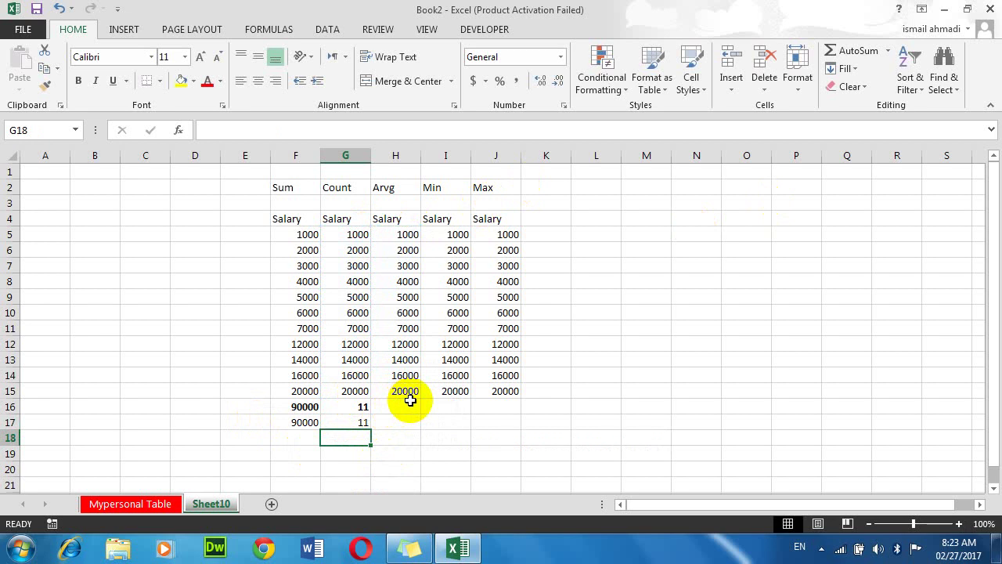
left_click(406, 403)
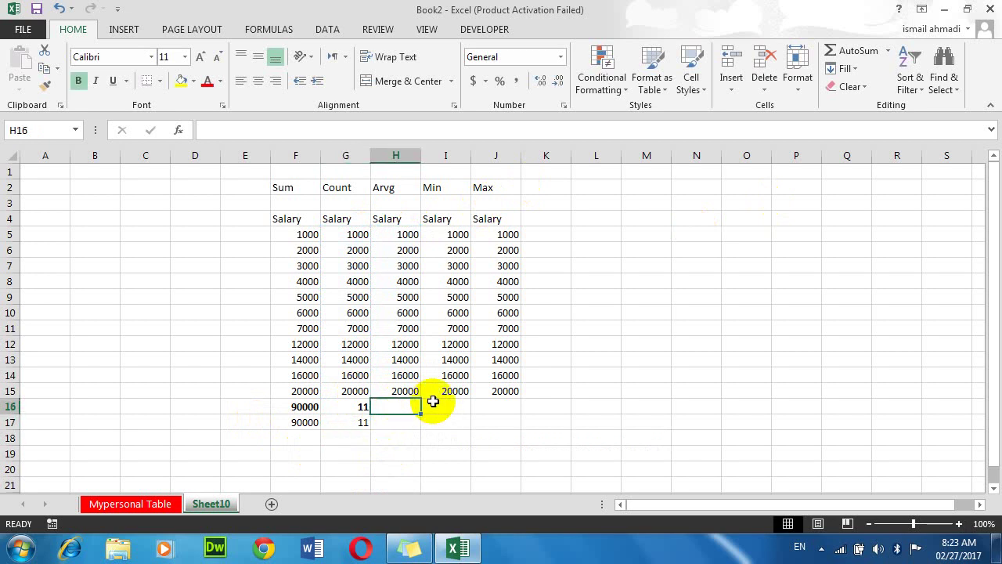
Use AutoSum to add average 8181.818, minimum 1000 and maximum 20000 in H16:J16.
left_click(889, 51)
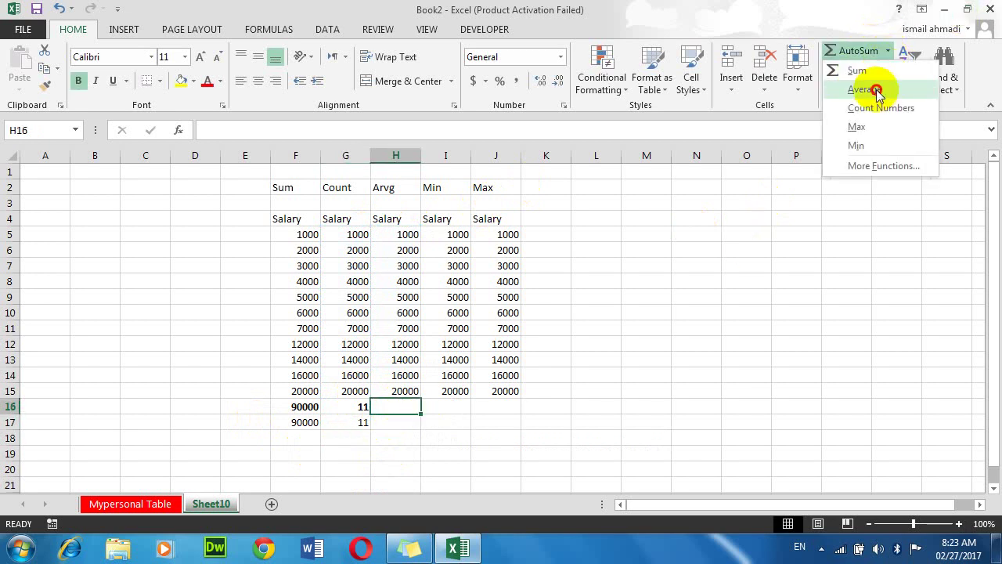
left_click(877, 92)
key("Return")
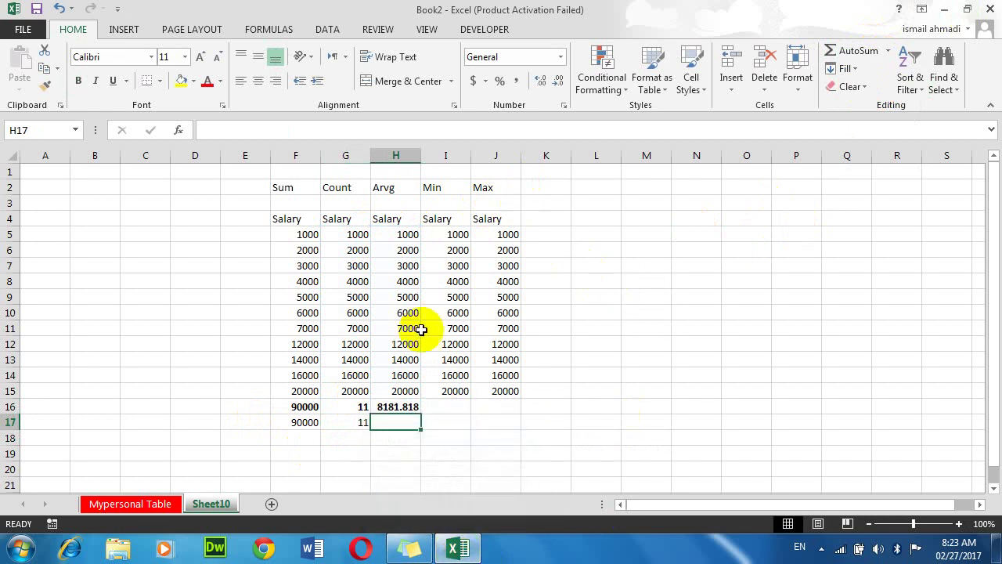
left_click(432, 407)
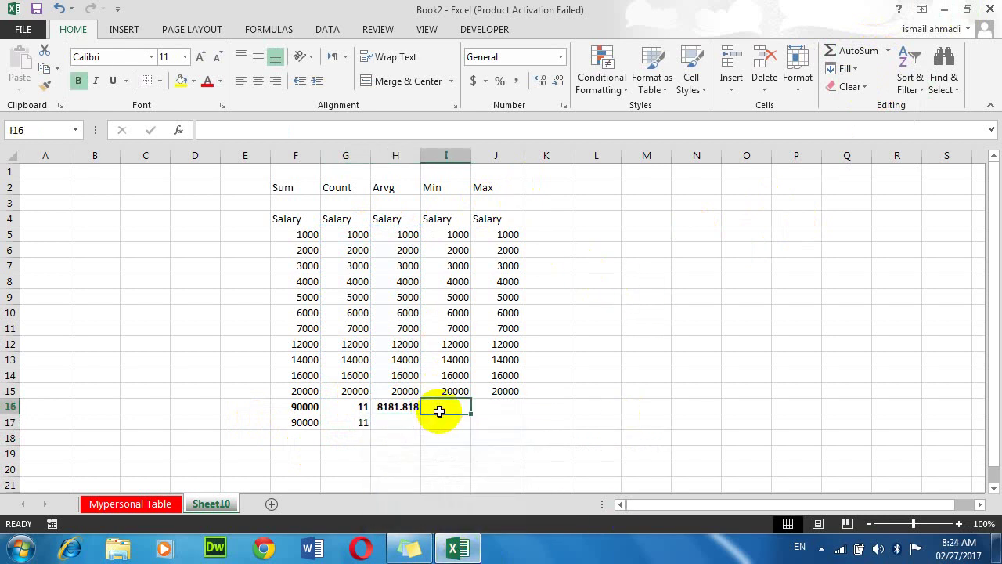
left_click(889, 52)
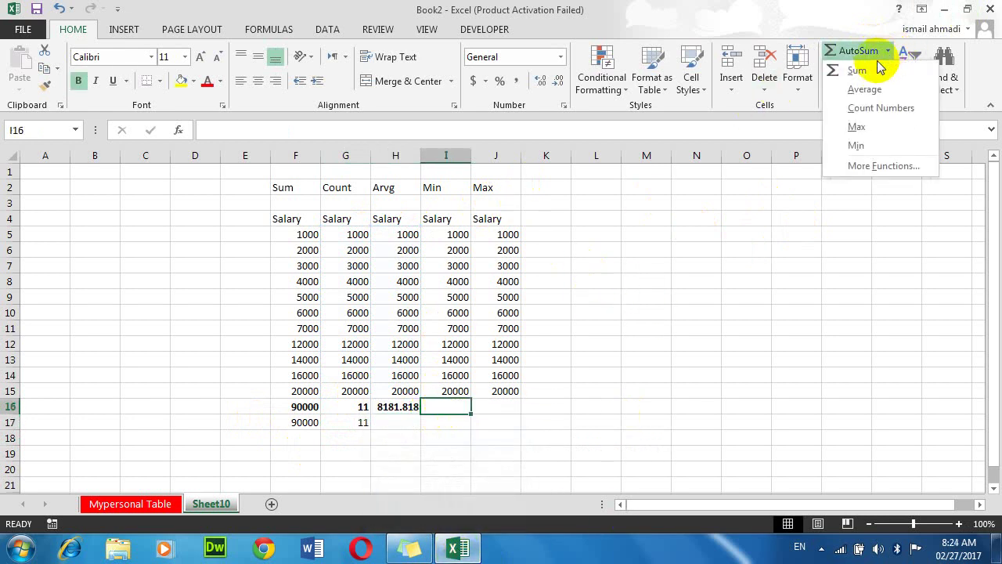
left_click(856, 147)
key("Return")
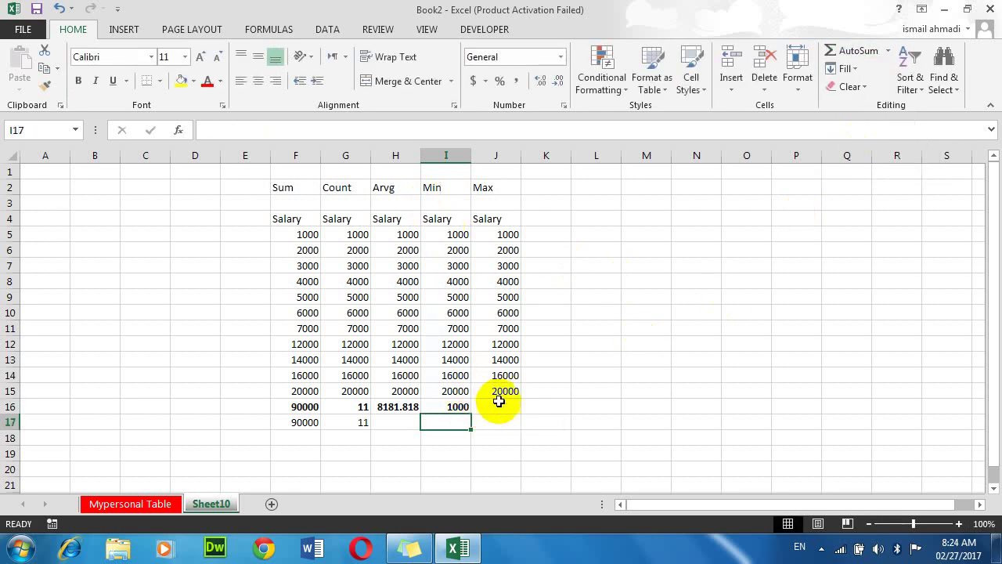
left_click(499, 401)
left_click(888, 52)
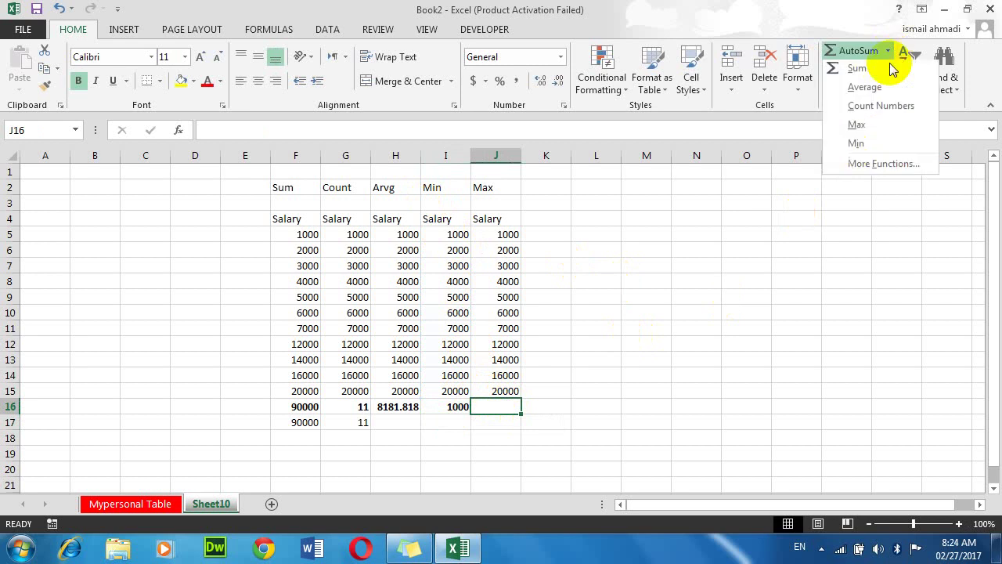
left_click(856, 125)
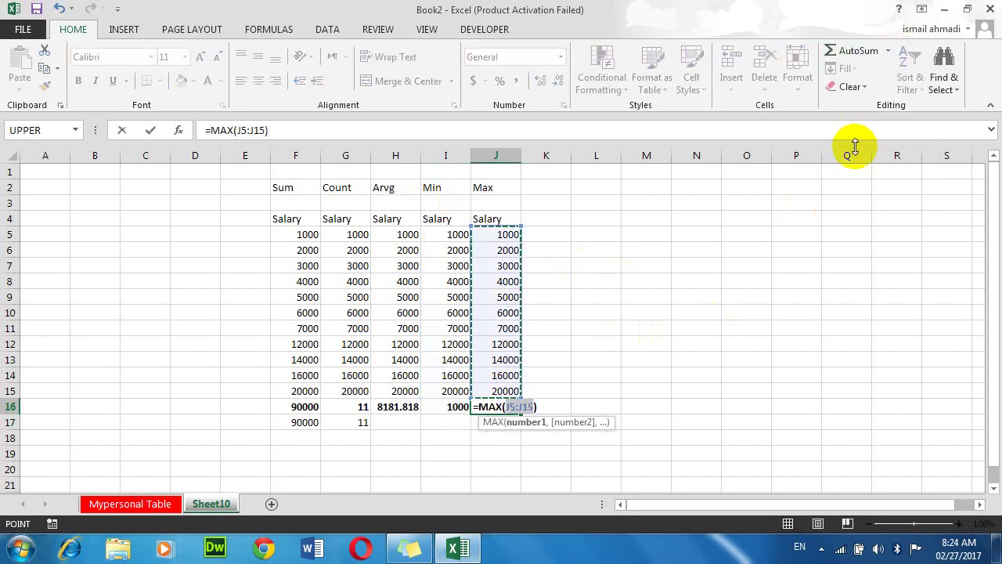
key("Return")
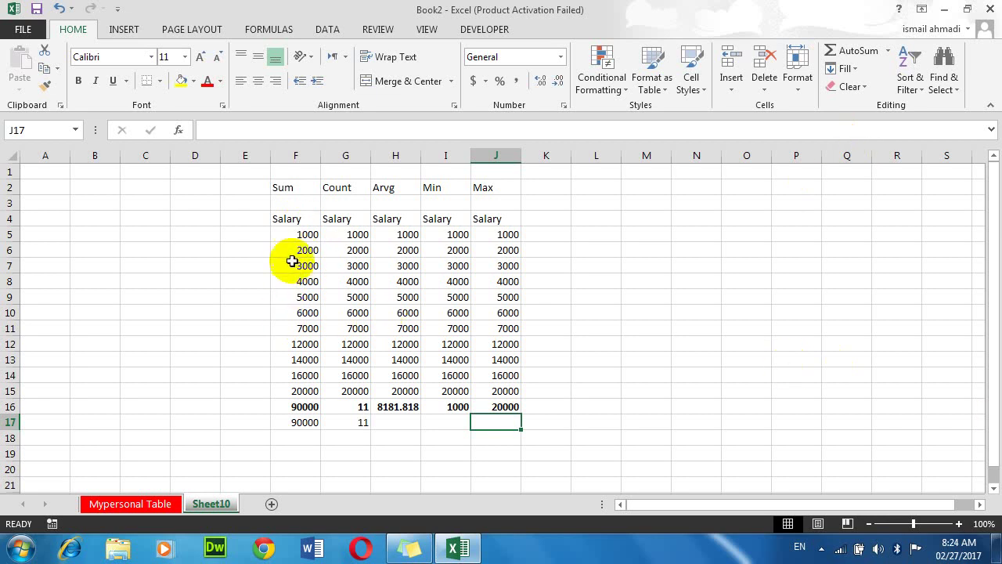
Clear the practice columns G2:L18, the leftover 90000 totals and the old F2 heading.
left_click_drag(291, 235, 281, 399)
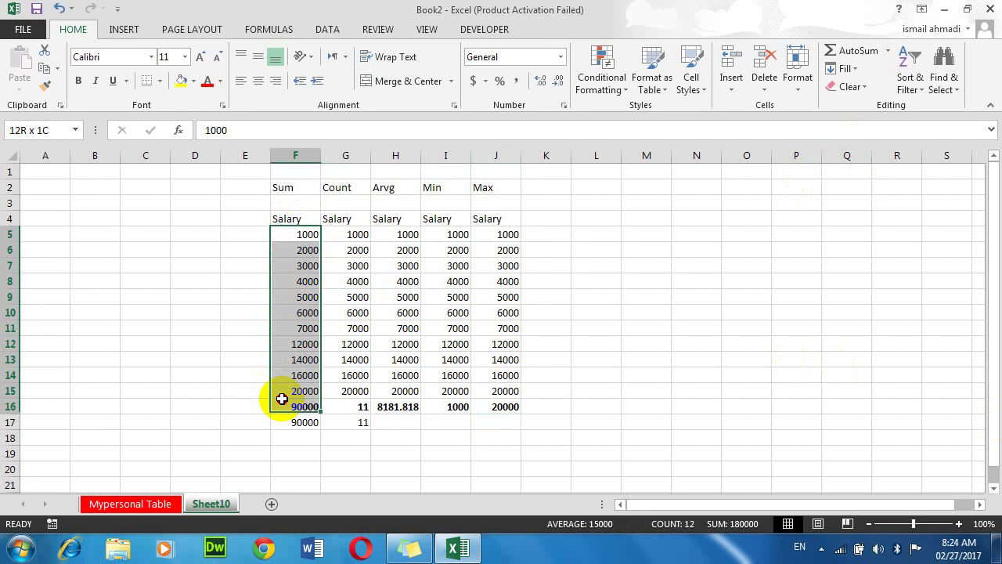
left_click(783, 329)
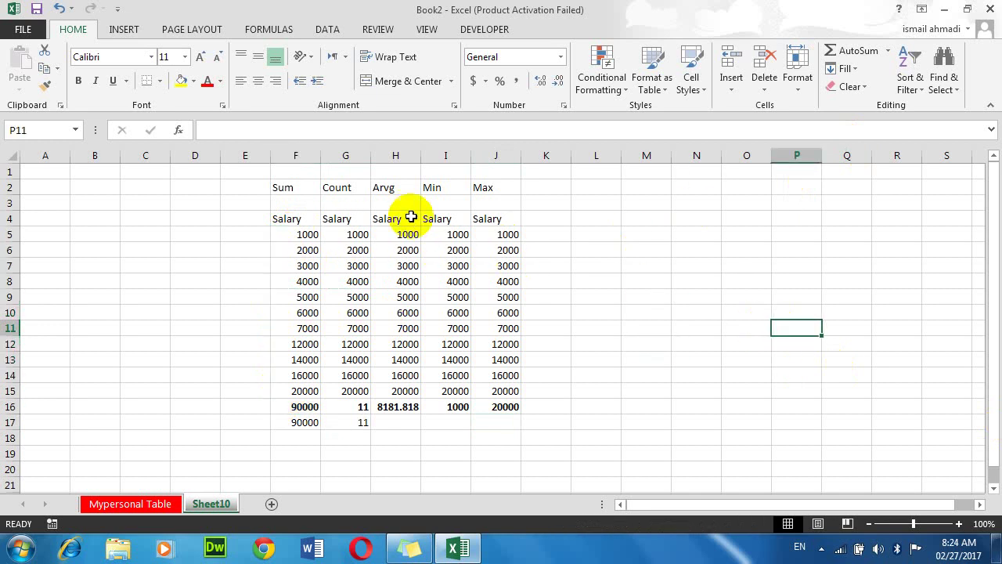
left_click_drag(336, 186, 588, 438)
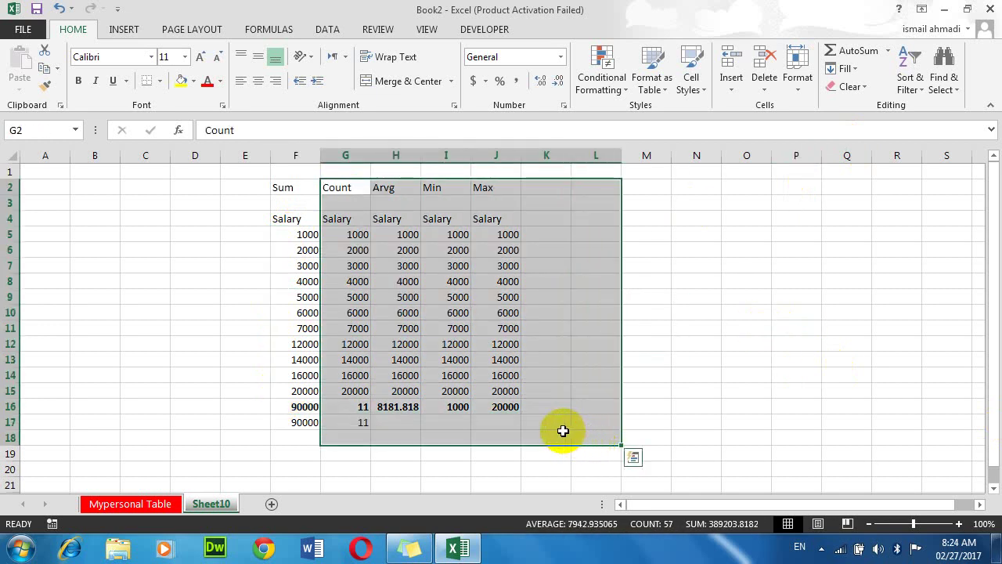
key("Delete")
mouse_move(246, 425)
left_mouse_down()
mouse_move(356, 453)
mouse_move(226, 400)
left_mouse_up()
key("Delete")
left_click(290, 188)
key("Delete")
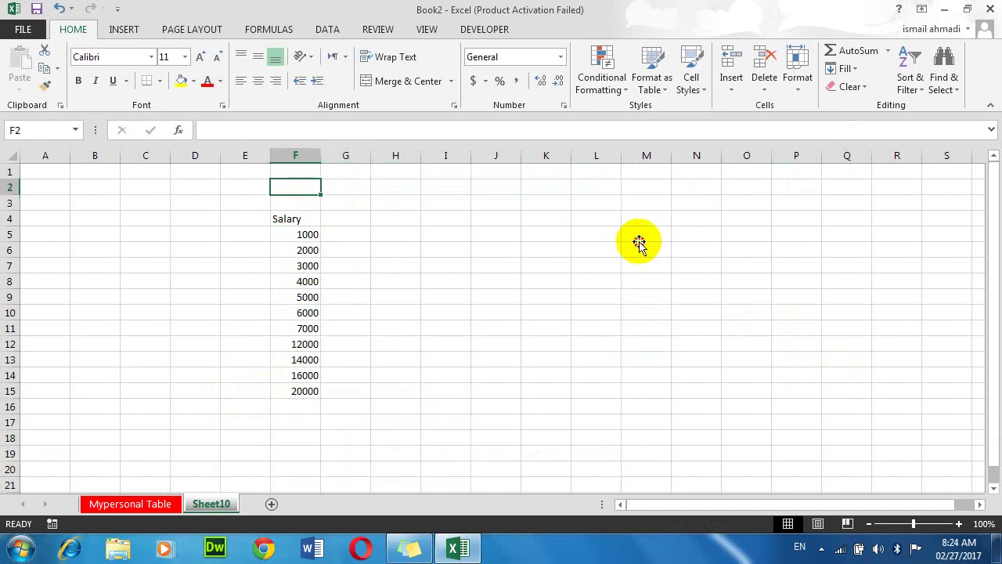
left_click(639, 239)
Enter the headings Sum, Avg, Min, Max and Count across H4:L4.
left_click(405, 213)
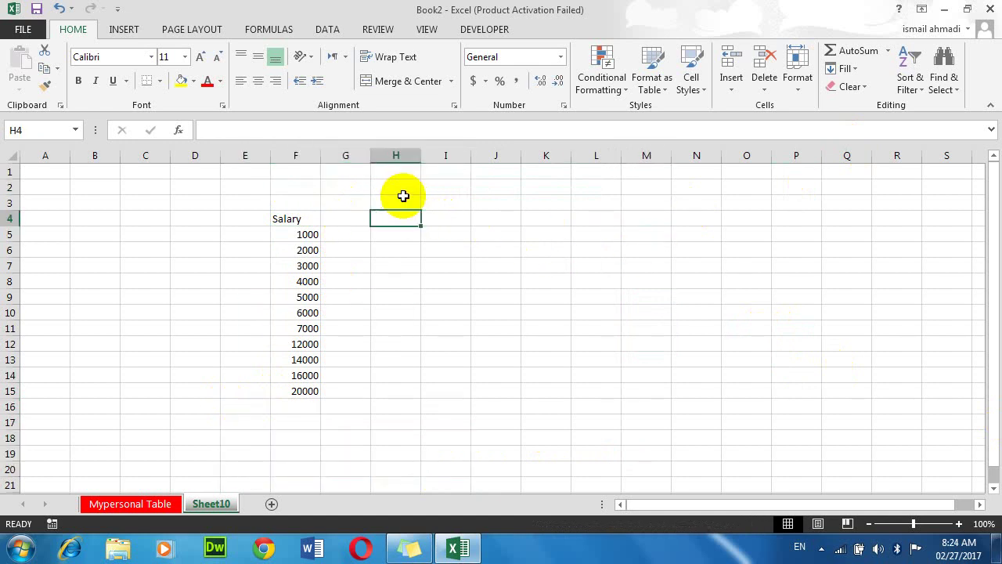
type("Sum")
key("Tab")
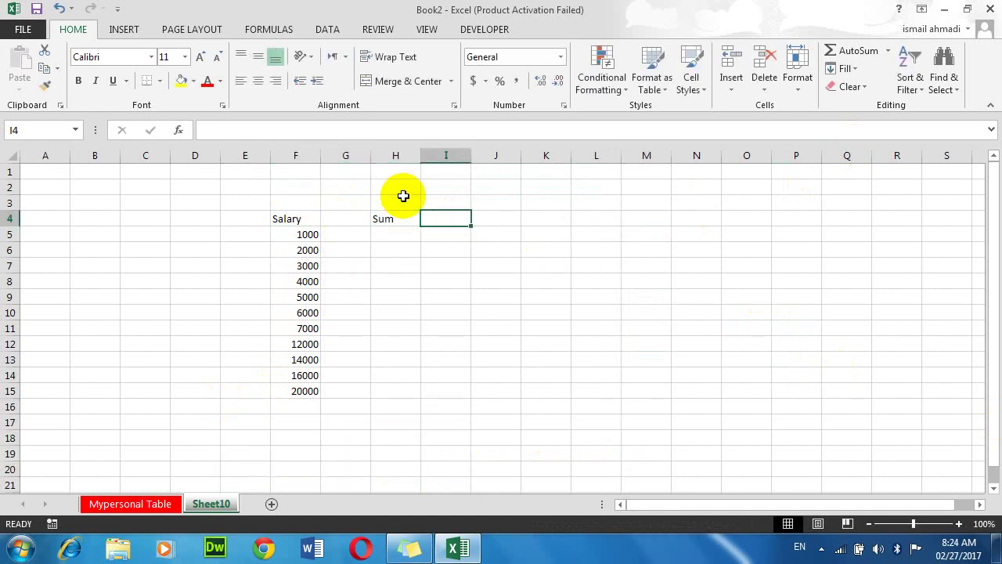
type("Avg")
key("Tab")
type("Mi")
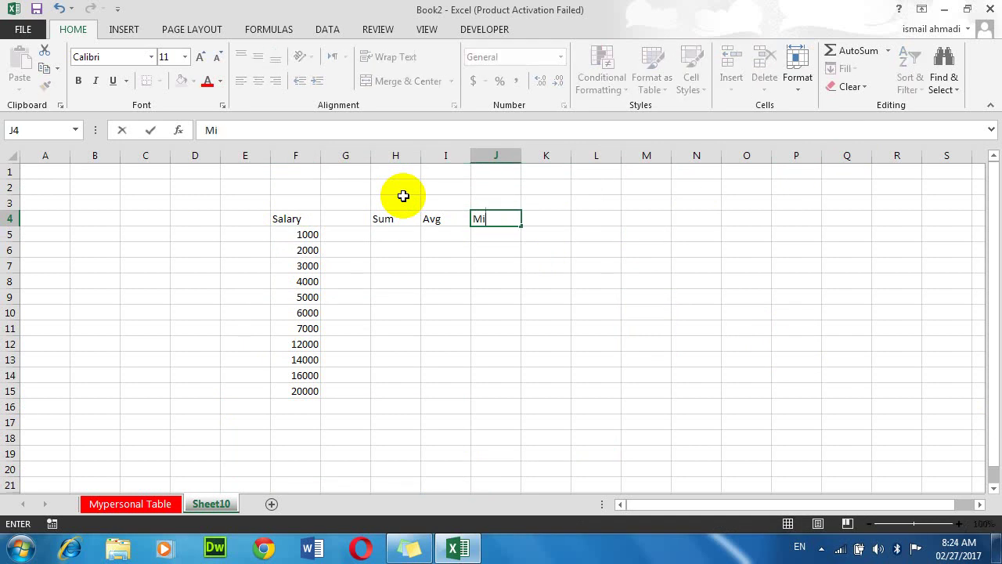
type("n")
key("Tab")
type("a")
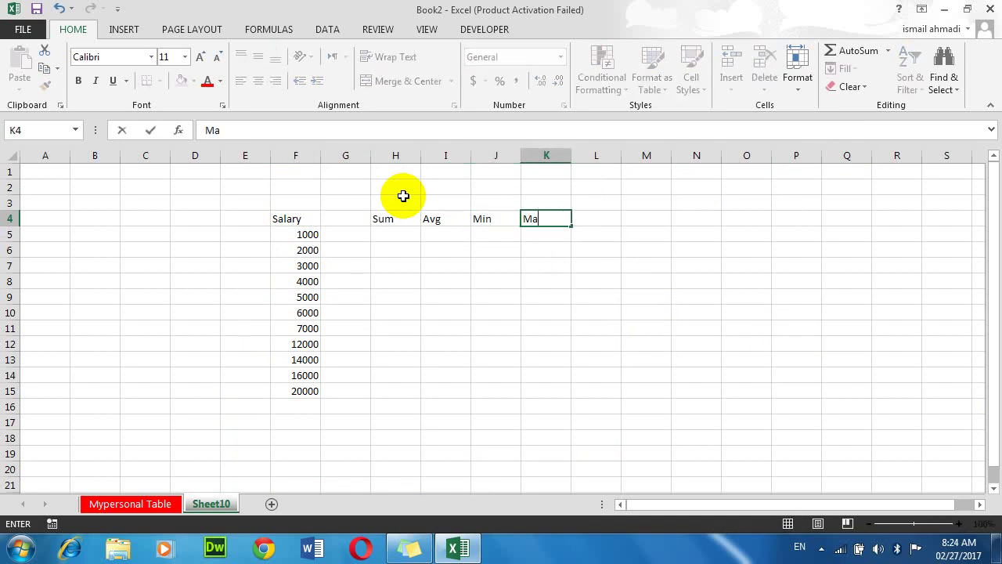
key("Tab")
type("Cou")
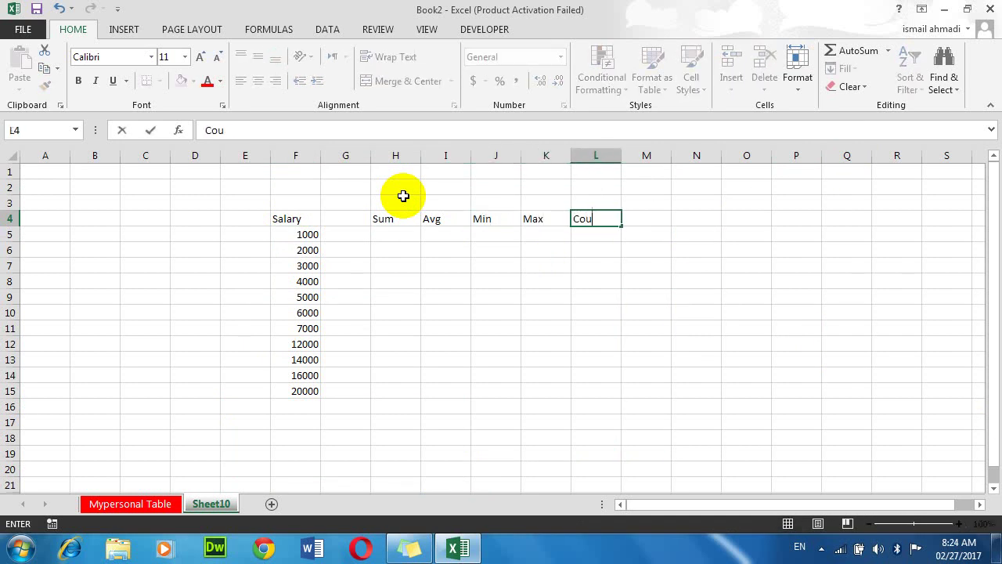
key("Return")
key("Left")
key("Up")
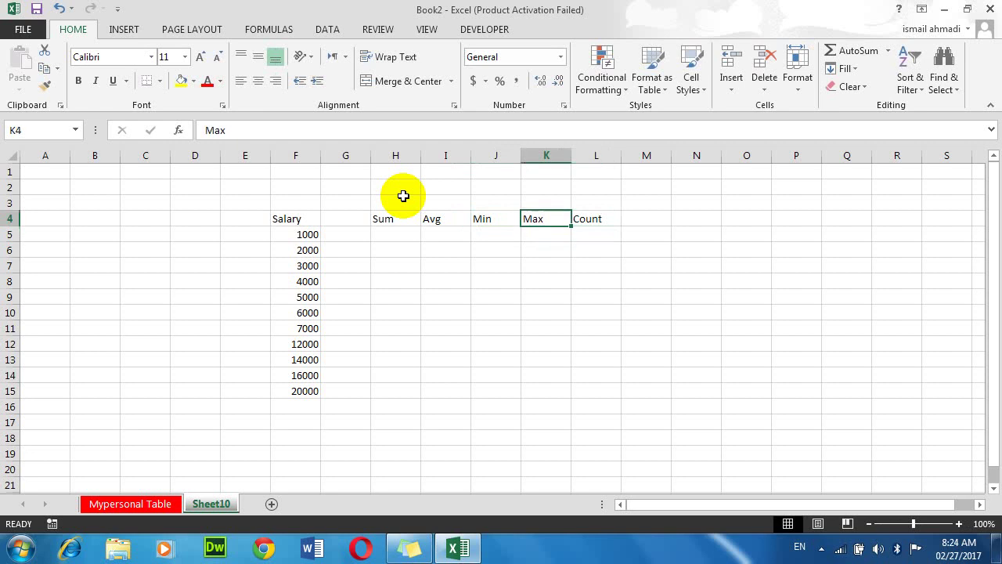
key("Right")
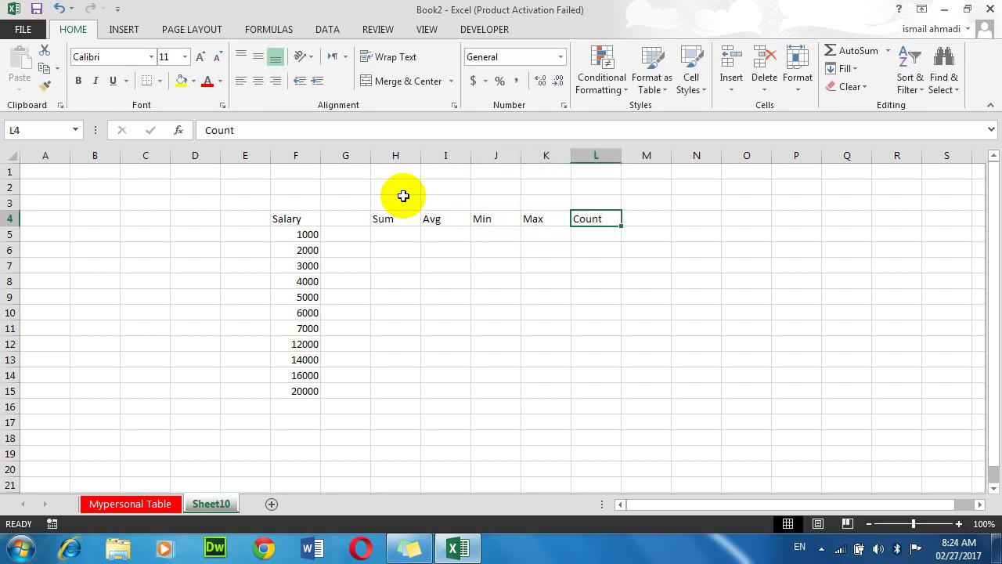
key("Down")
key("Left")
key("Left")
key("Left")
key("Left")
key("Left")
Enter =SUM(F5:F15) in H5 under the Sum heading, giving 90000.
key("Right")
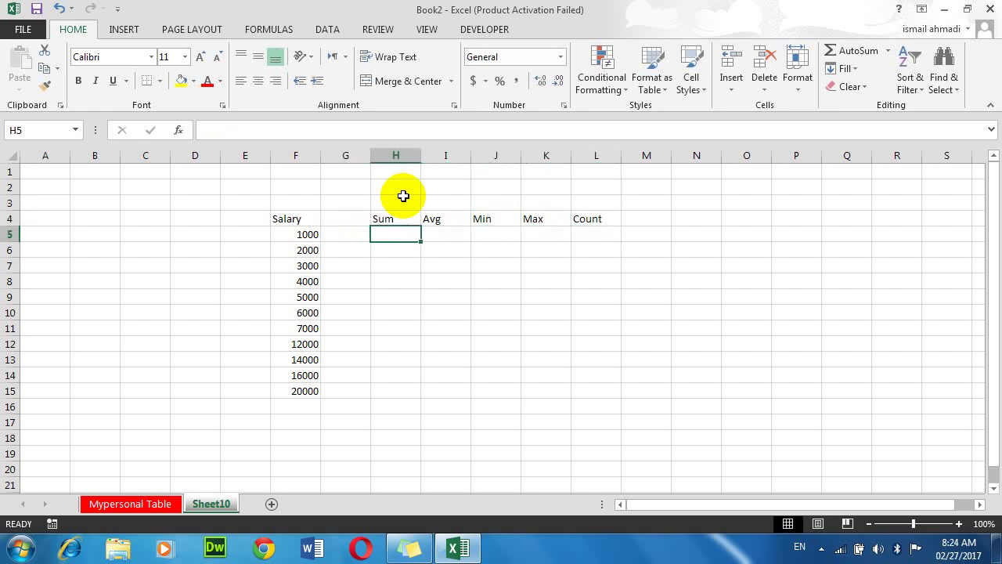
type("=sum(")
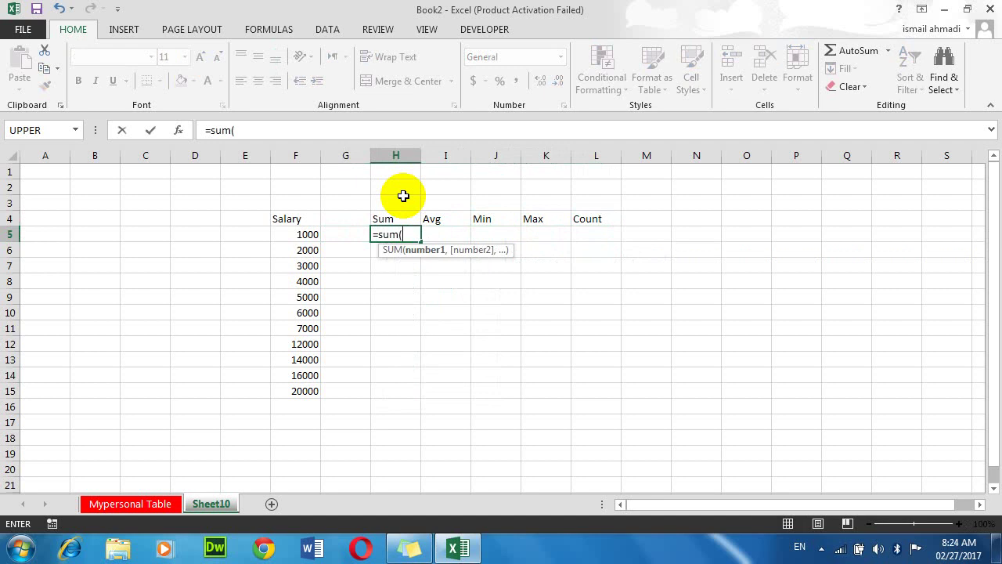
left_click_drag(298, 234, 303, 389)
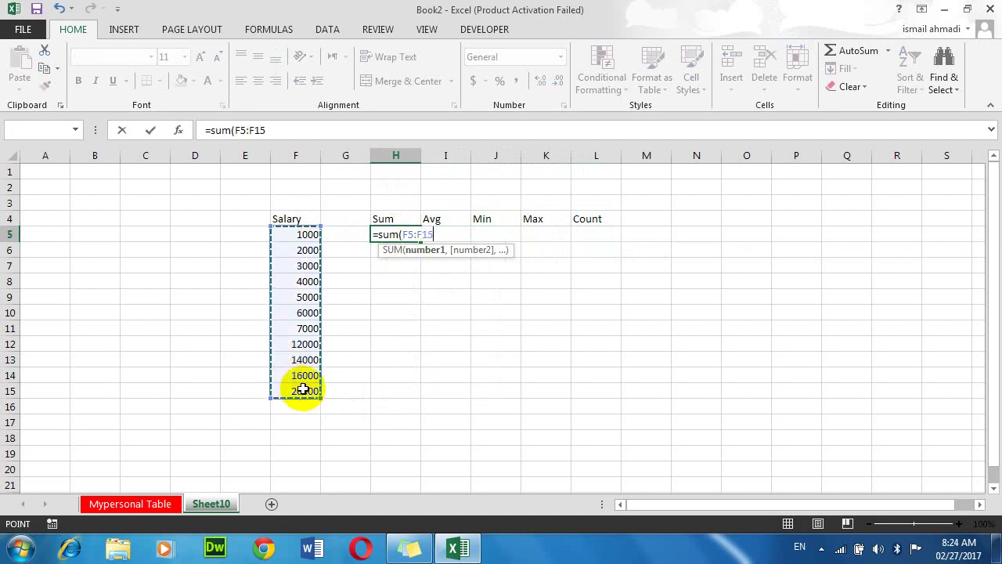
key("Return")
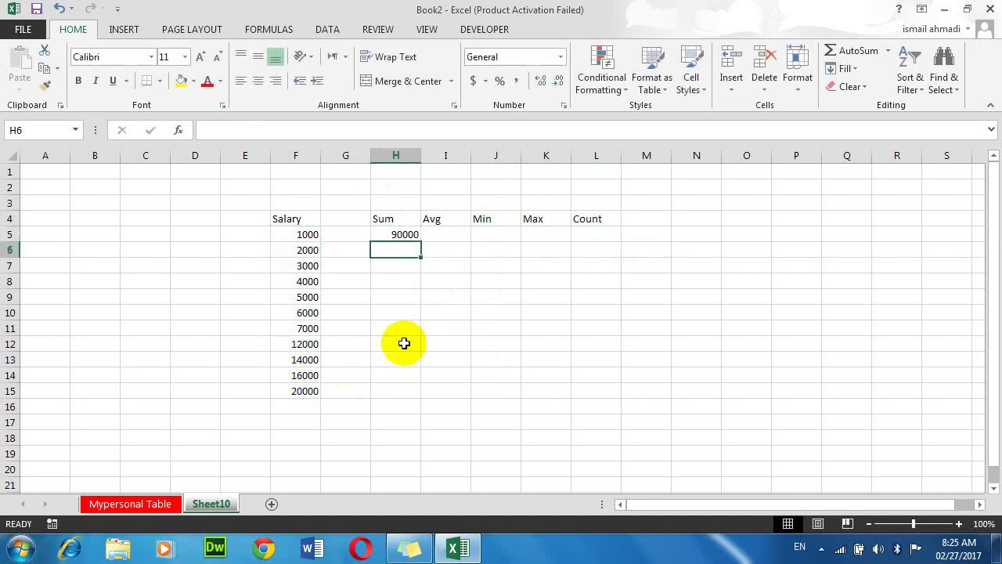
Enter =AVERAGE(F5:F15) in I5, giving 8181.818.
left_click(454, 235)
type("=")
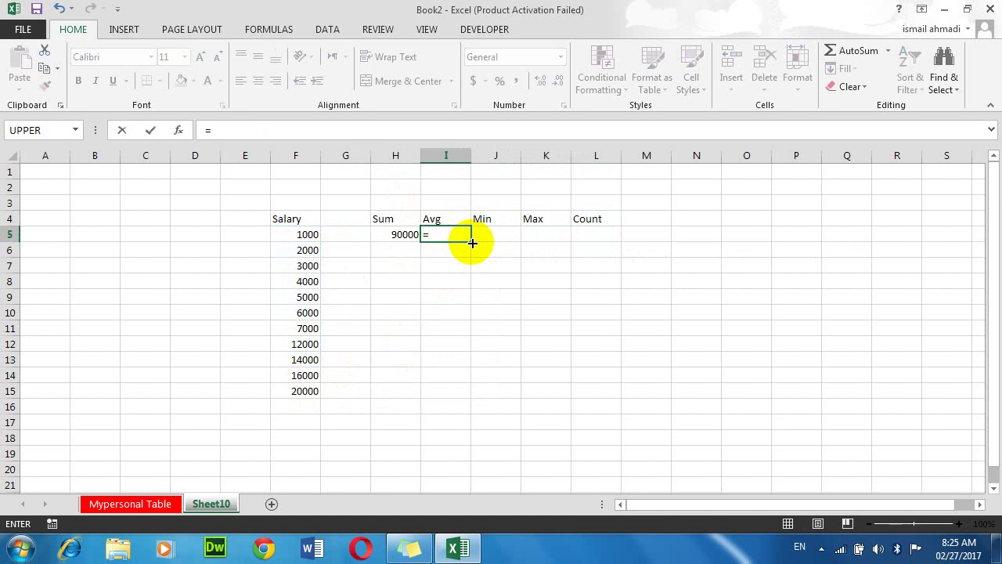
type("av")
key("BackSpace")
type("v")
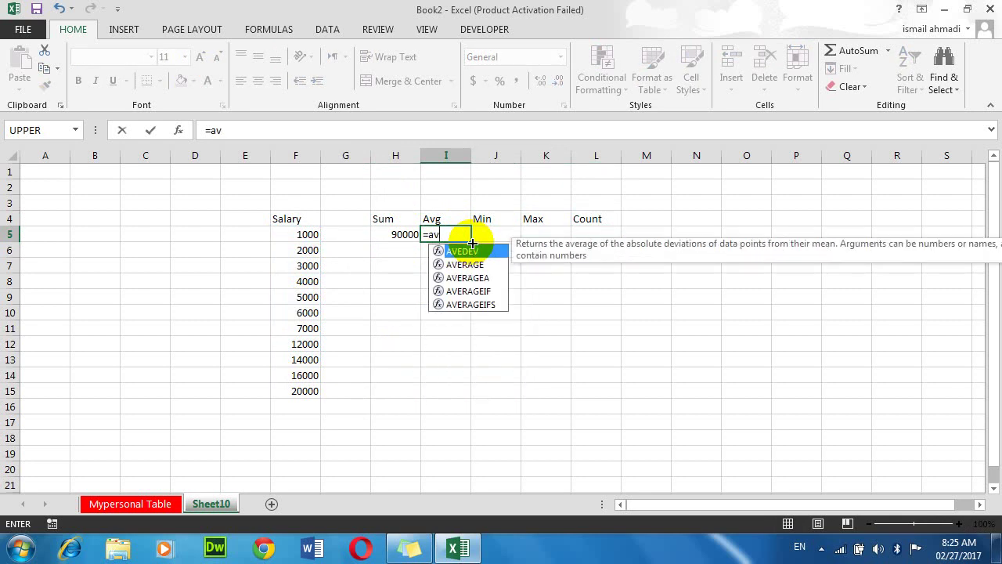
key("Down")
key("Tab")
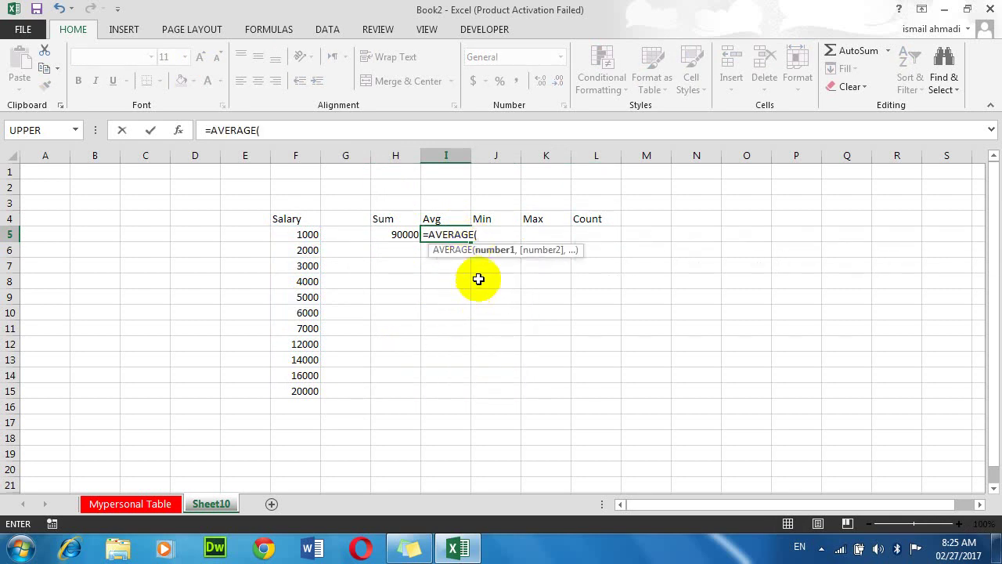
left_click_drag(307, 235, 312, 390)
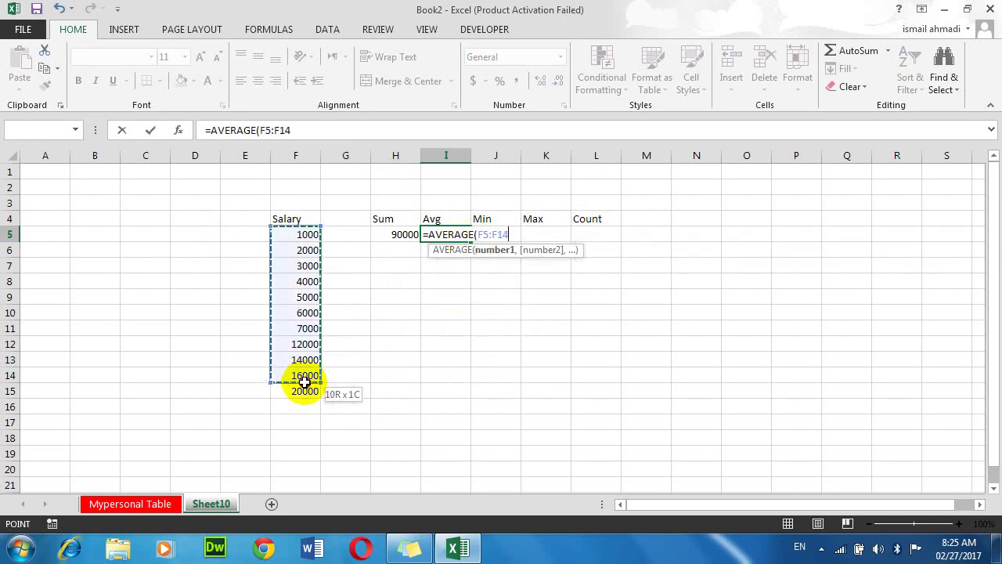
key("Return")
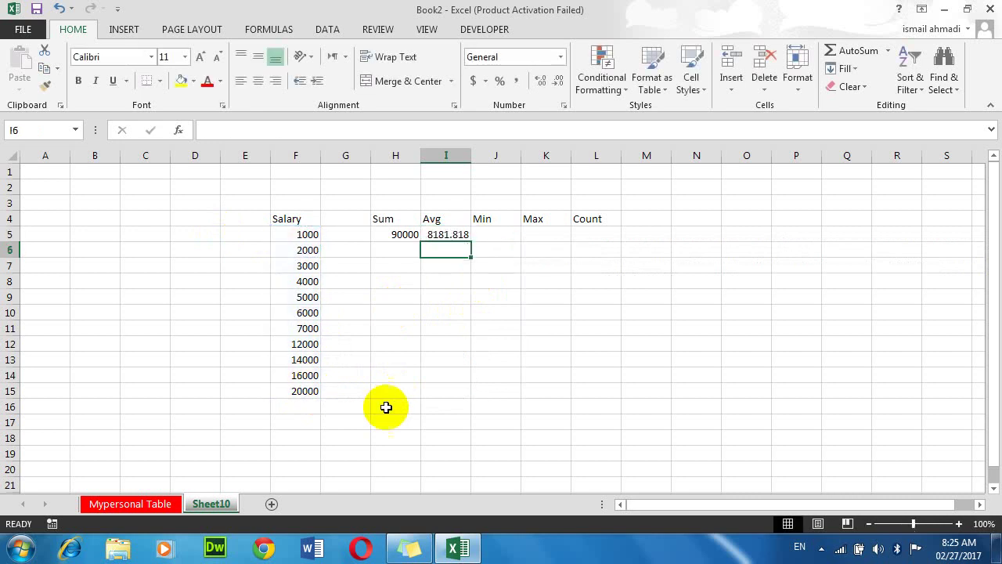
Enter =MIN(F5:F15) in J5 for the lowest salary, 1000, and recheck it.
left_click(493, 237)
type("=")
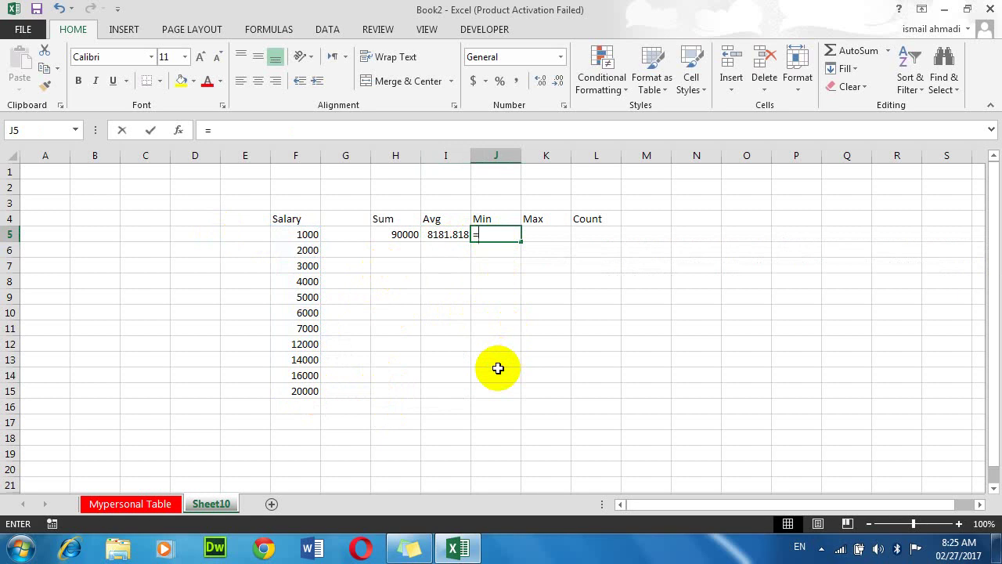
type("min")
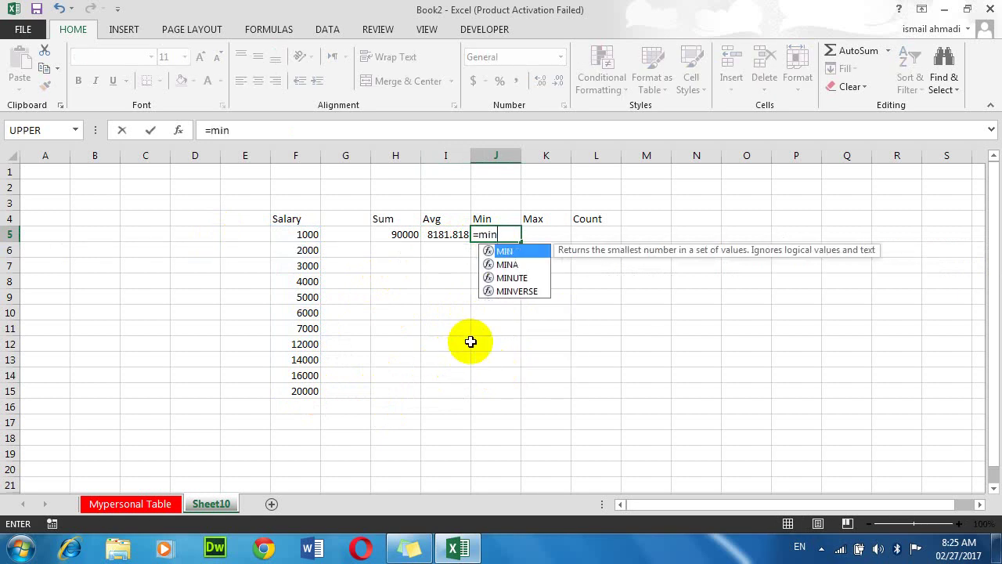
type("(")
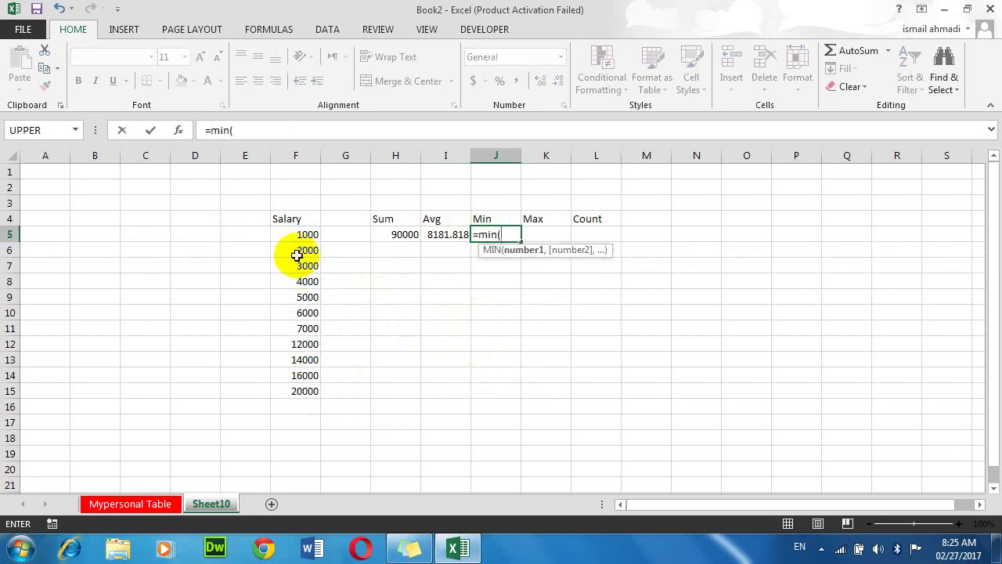
left_click(298, 234)
left_click_drag(298, 253, 305, 388)
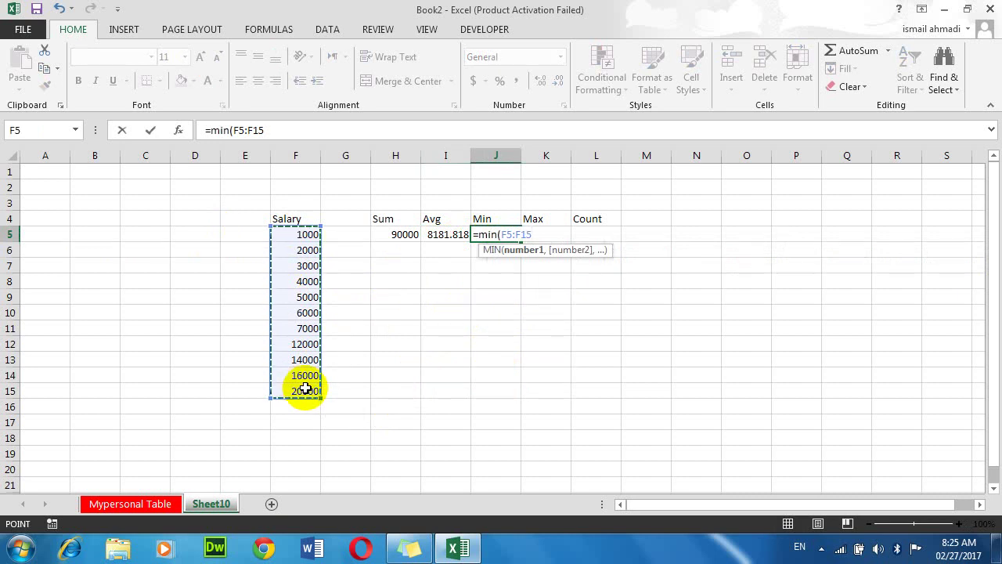
key("Return")
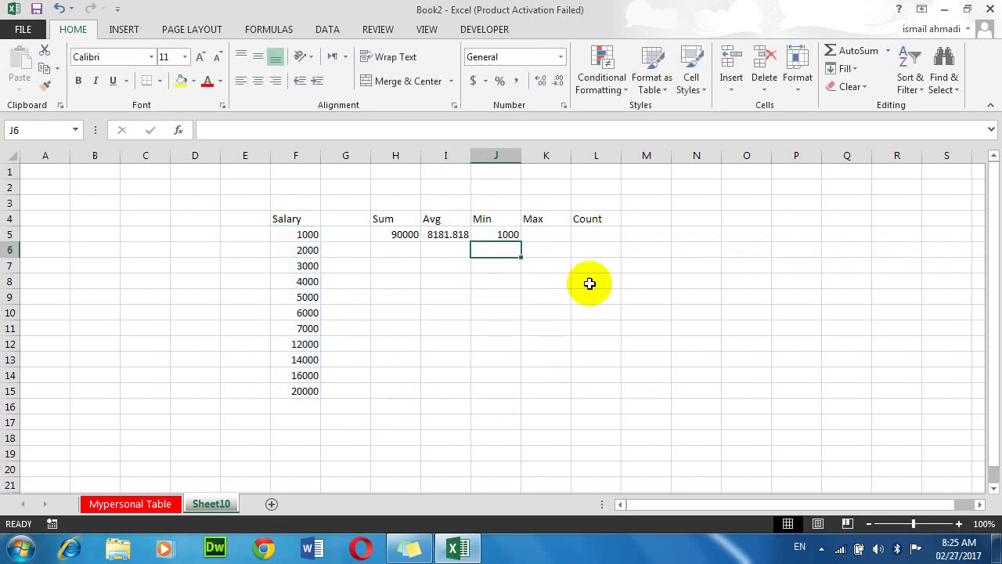
double_click(505, 235)
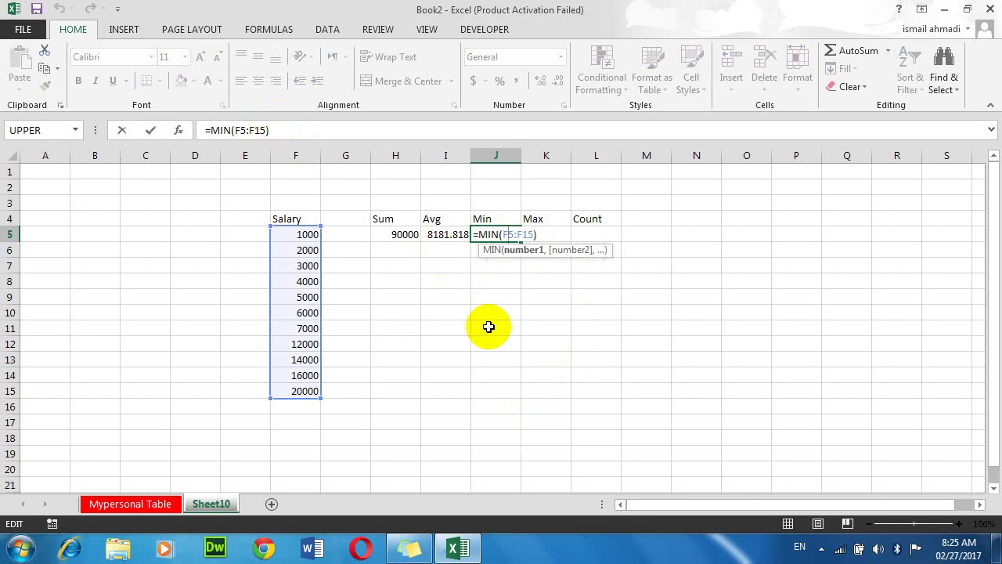
key("Return")
left_click(548, 233)
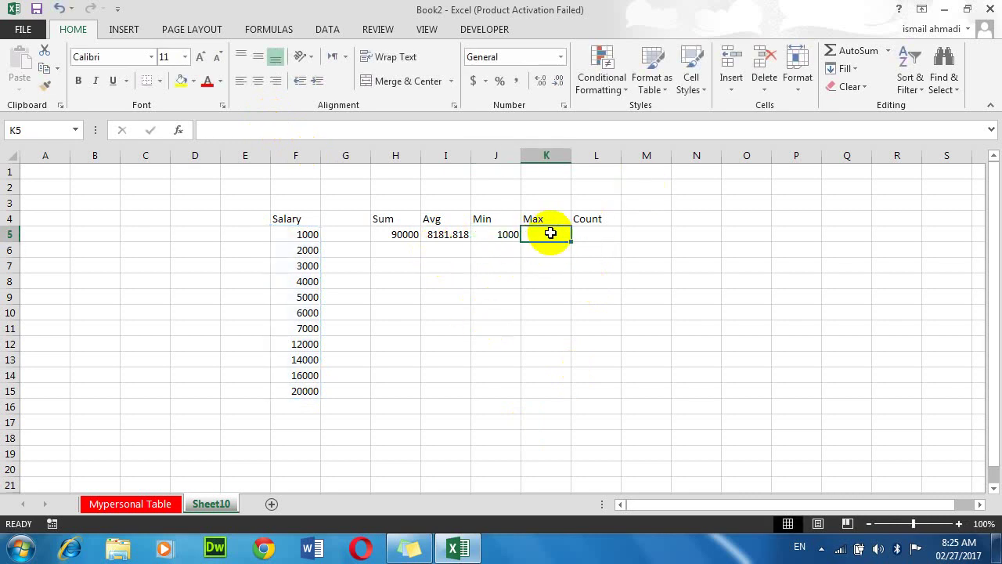
Enter =MAX(F5:F15) in K5 to show the highest salary, 20000.
type("=")
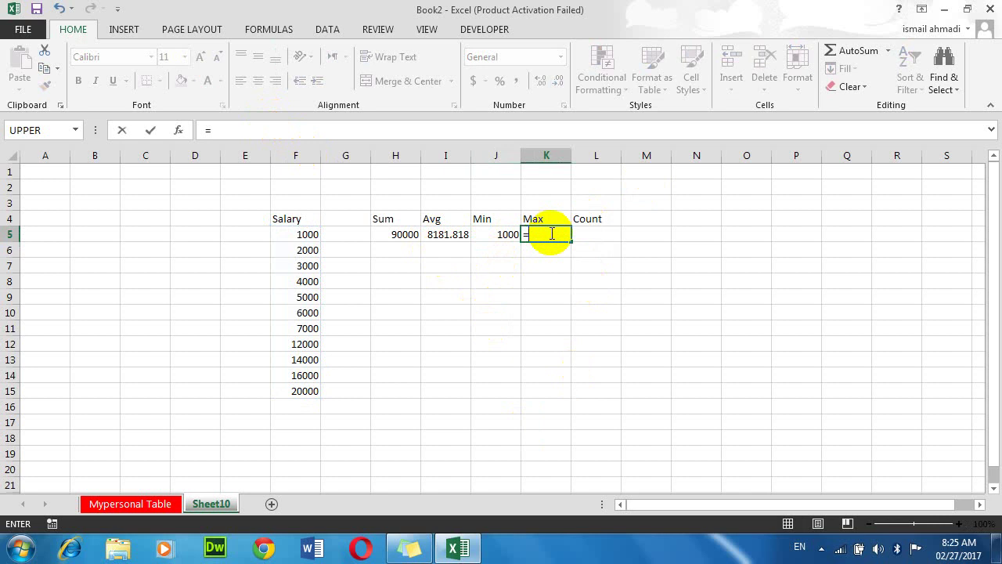
type("m")
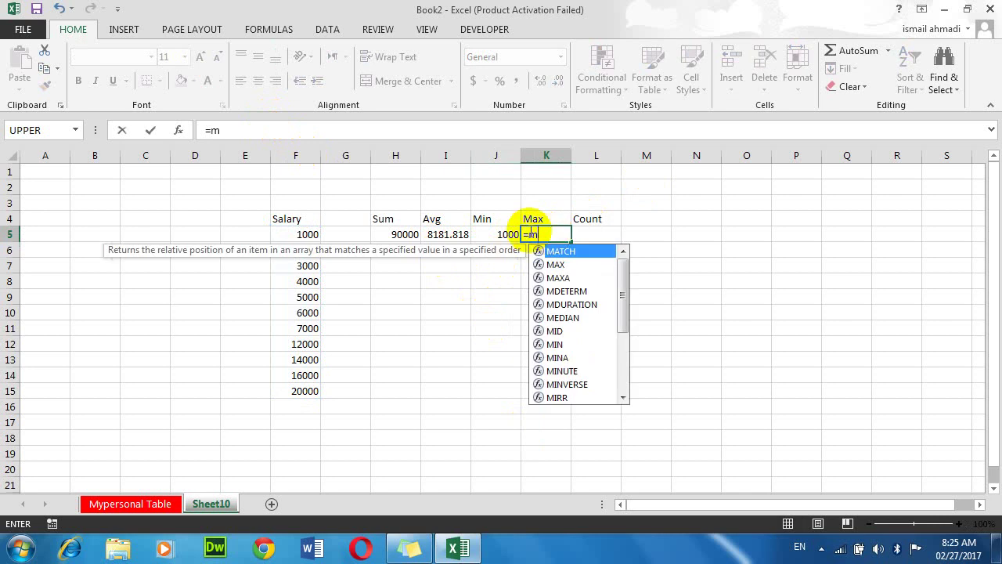
left_click(560, 269)
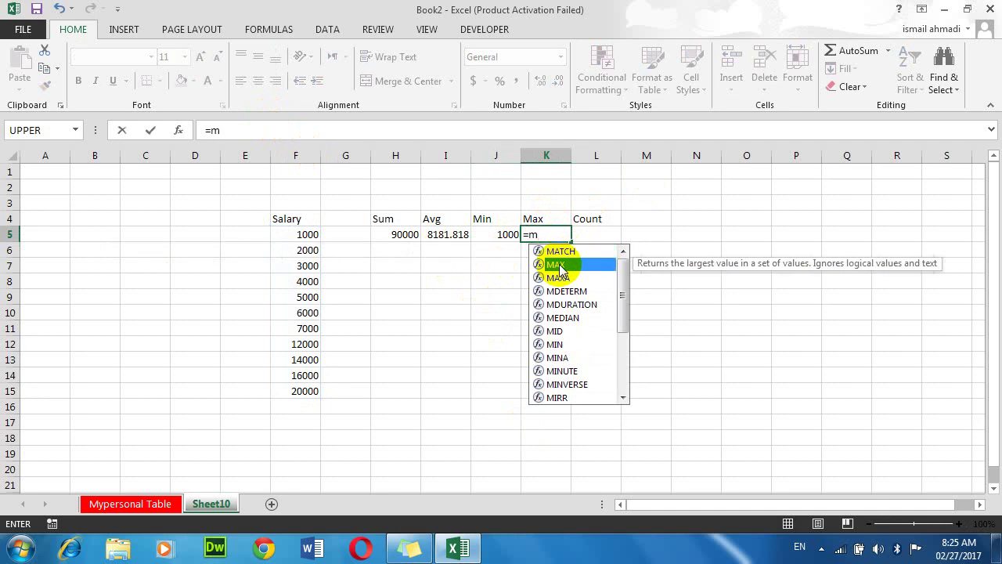
double_click(561, 266)
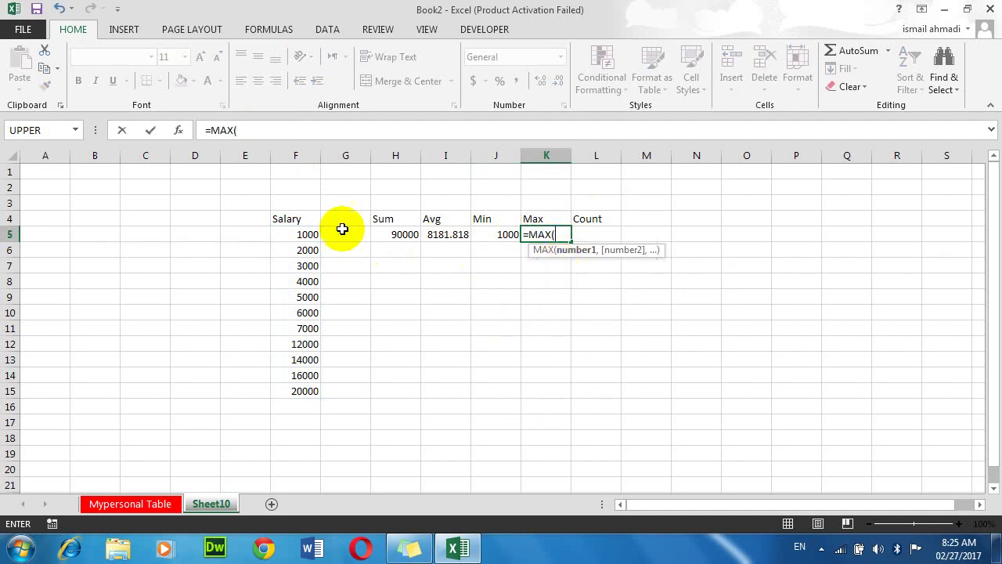
mouse_move(306, 235)
left_mouse_down()
mouse_move(305, 389)
mouse_move(322, 388)
left_mouse_up()
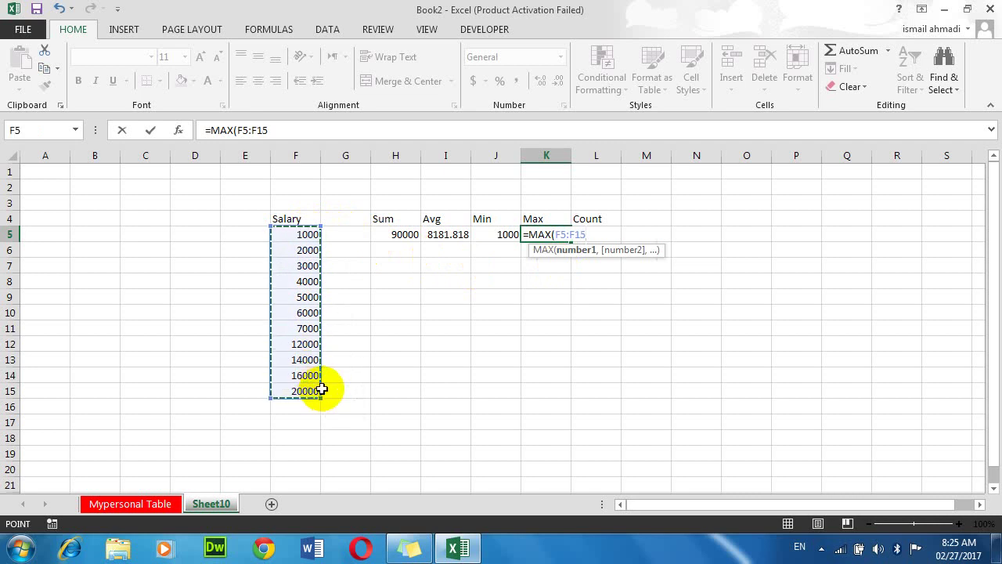
key("Return")
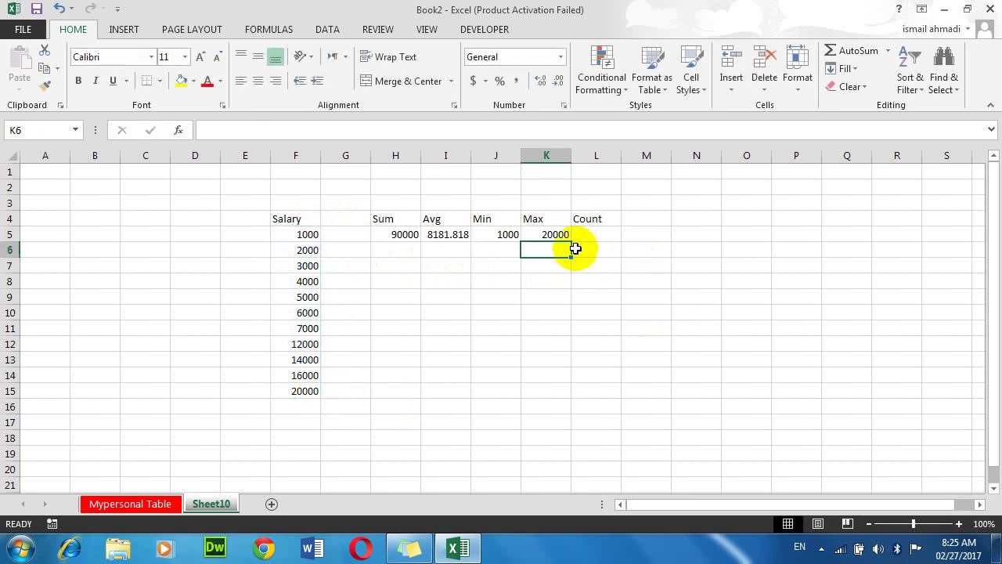
Enter =COUNT(F5:F15) in L5, giving 11.
left_click(595, 229)
type("c")
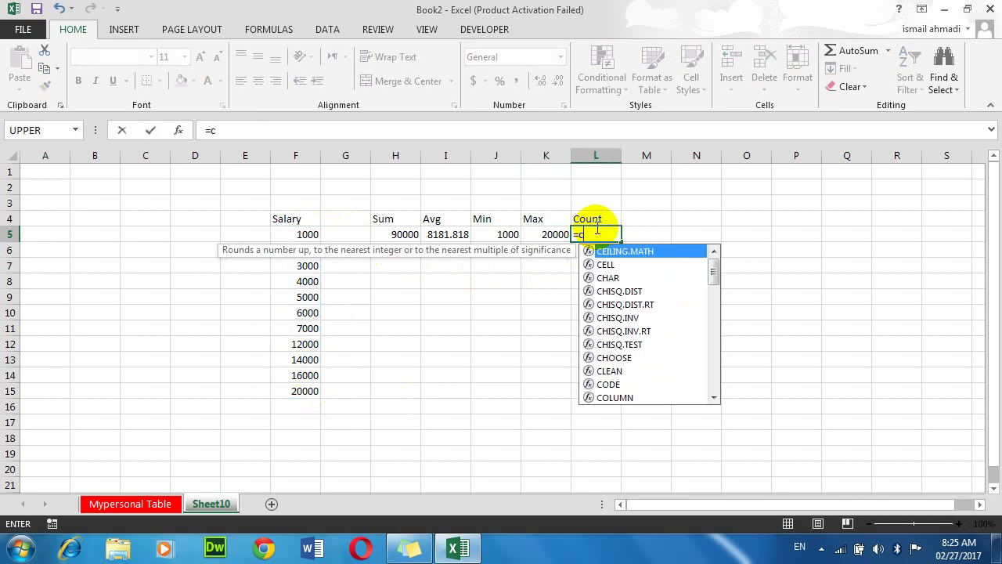
type("o")
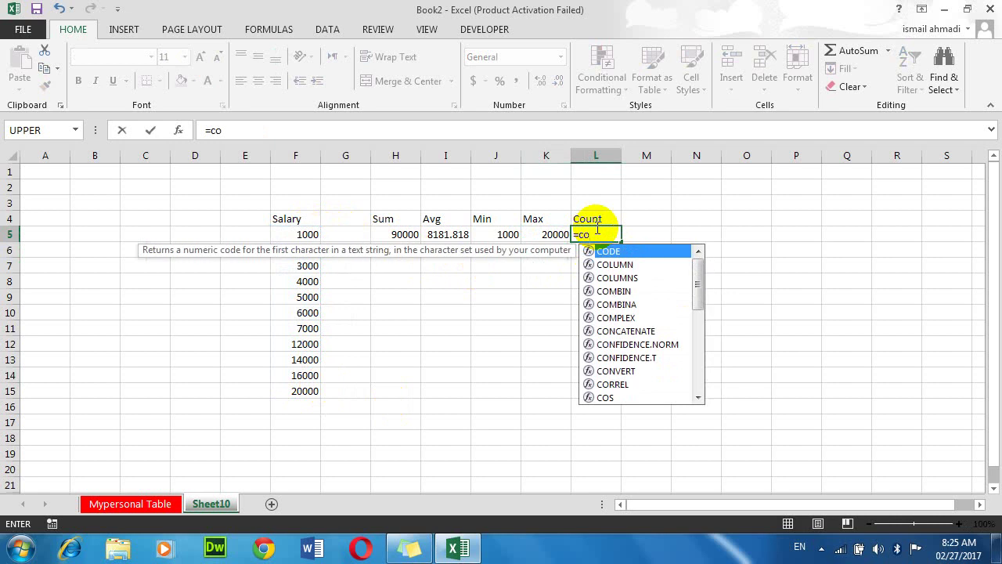
type("u")
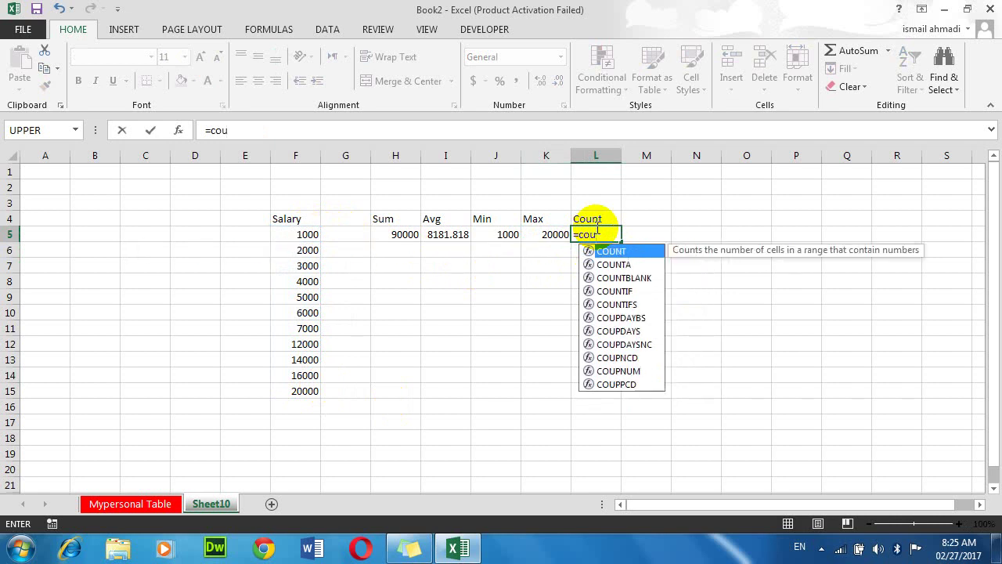
key("Tab")
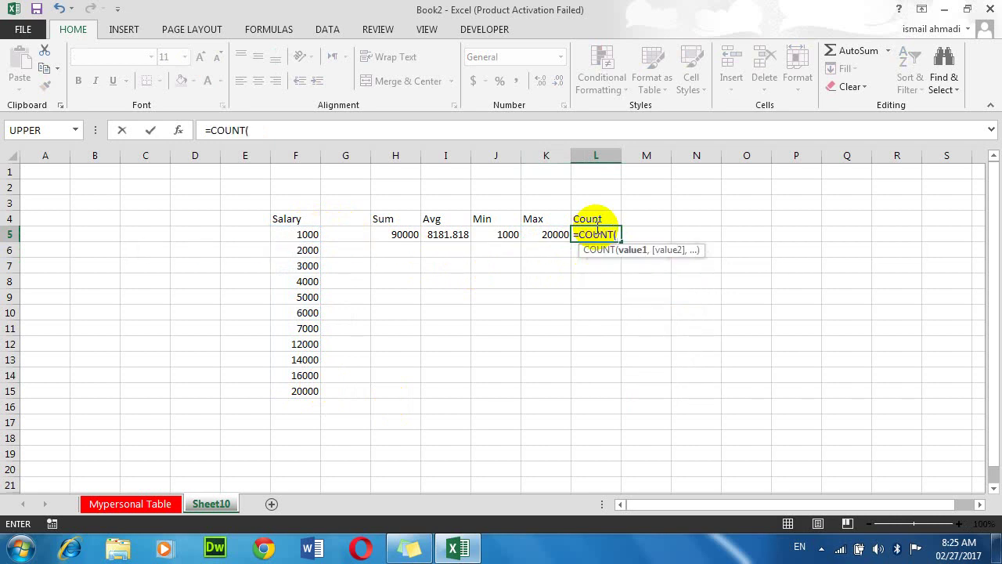
left_click_drag(307, 235, 319, 391)
type(")")
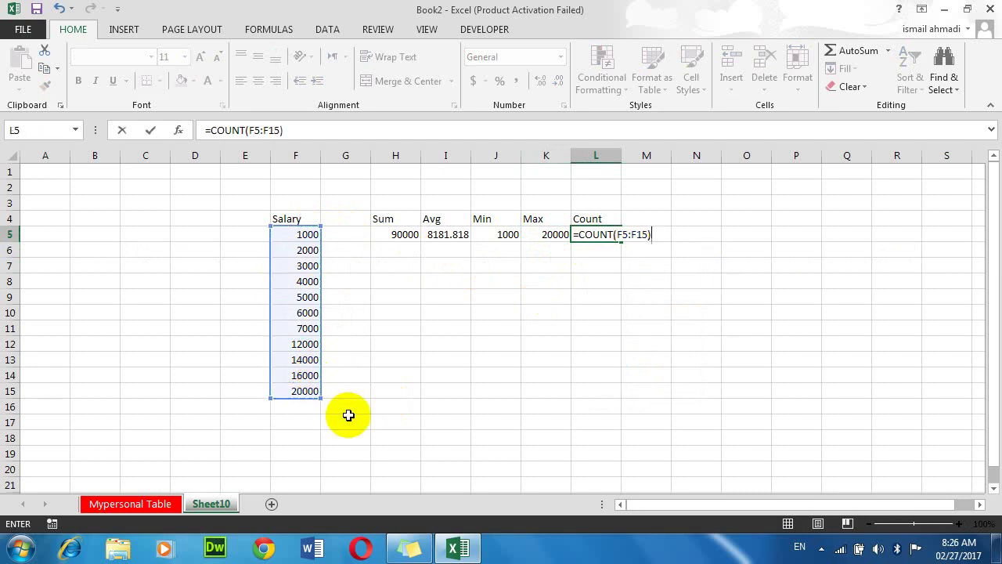
key("Return")
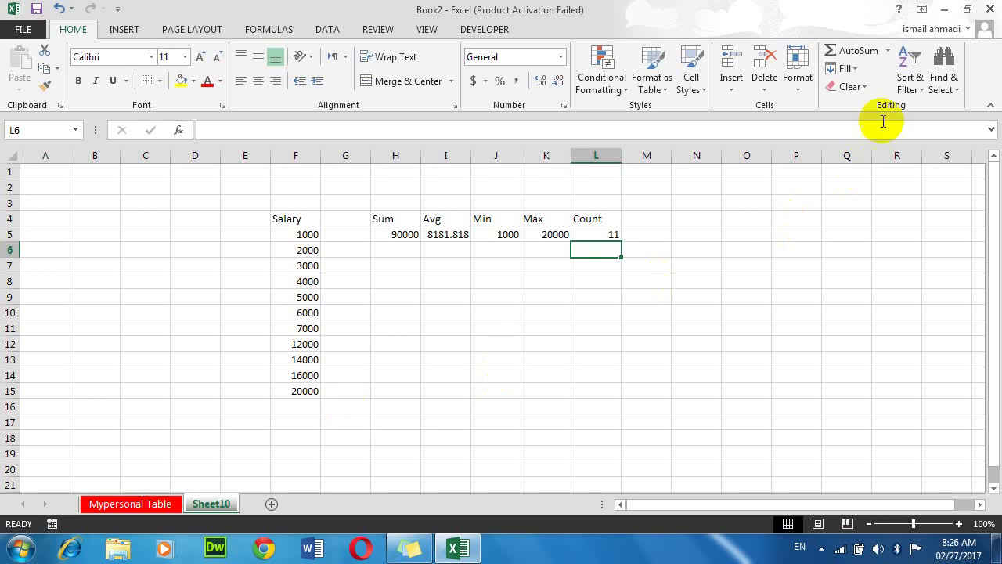
left_click(452, 327)
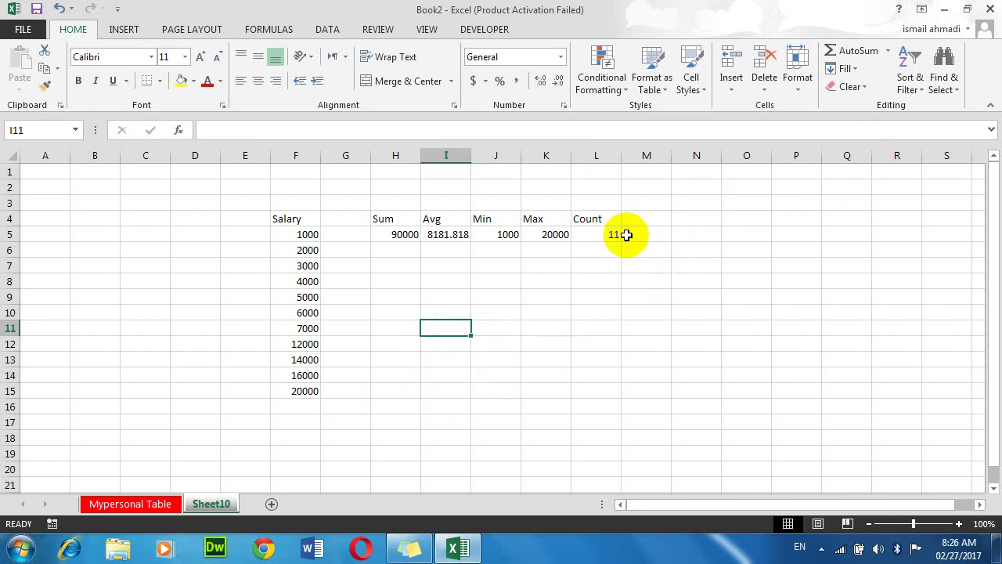
left_click(540, 310)
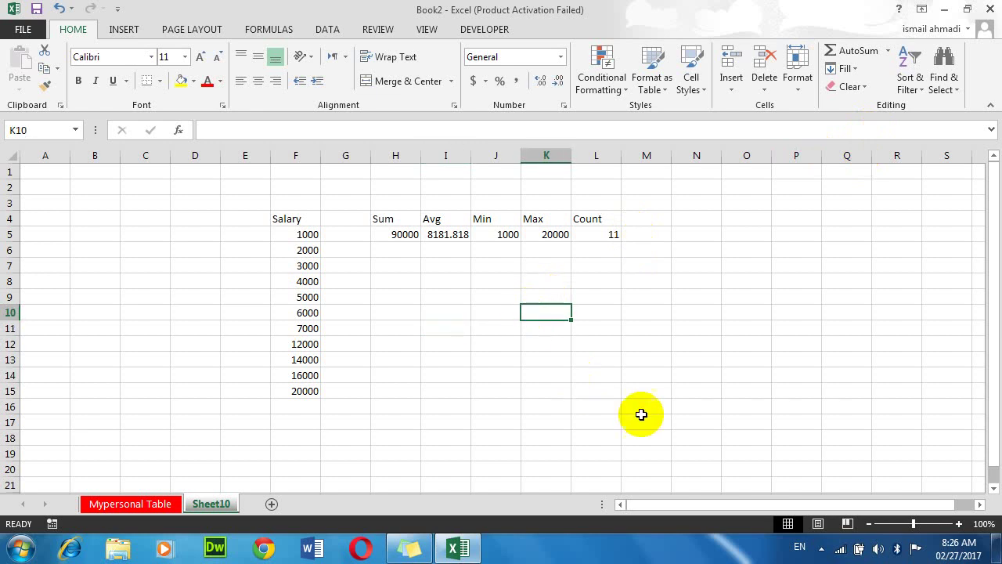
left_click(676, 435)
left_click_drag(612, 401, 250, 173)
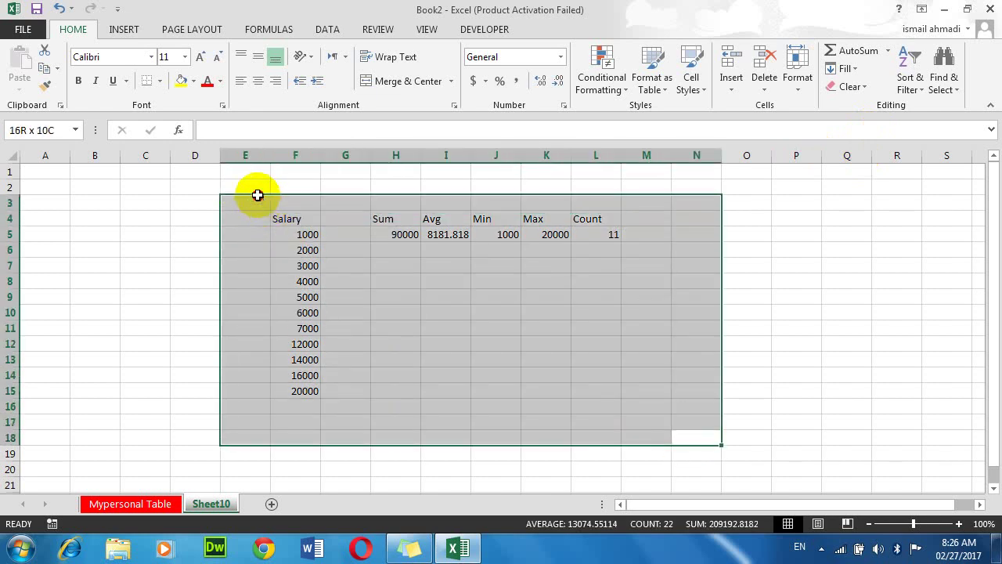
left_click(432, 310)
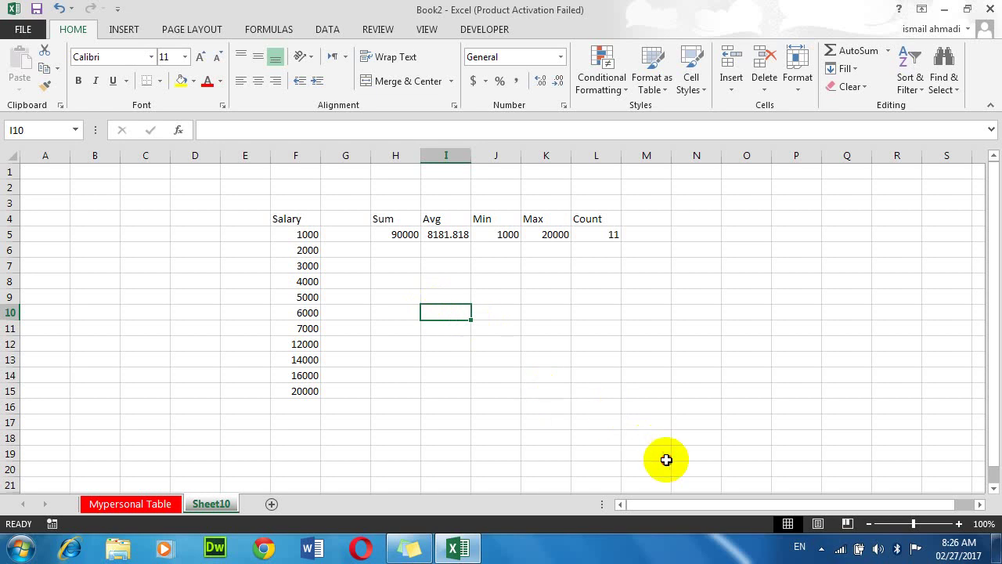
left_click_drag(664, 456, 264, 208)
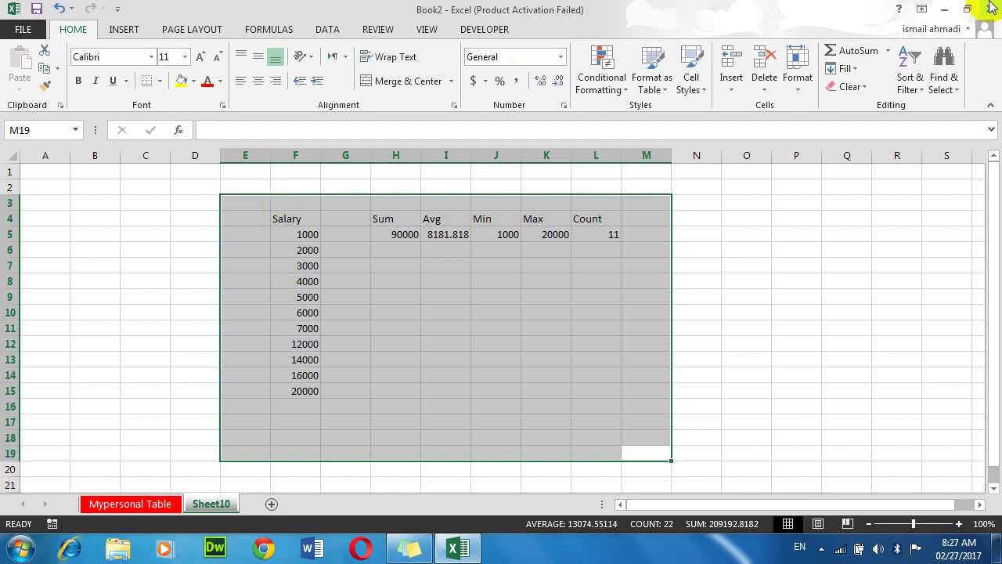
Close Excel without saving Book2's changes, then refresh the desktop.
key("alt+F4")
left_click(486, 291)
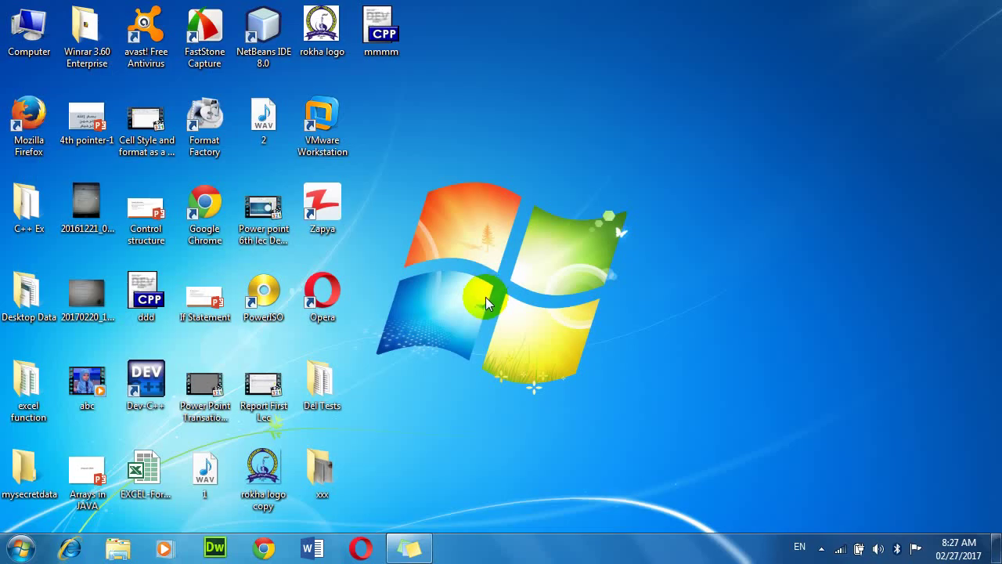
right_click(526, 163)
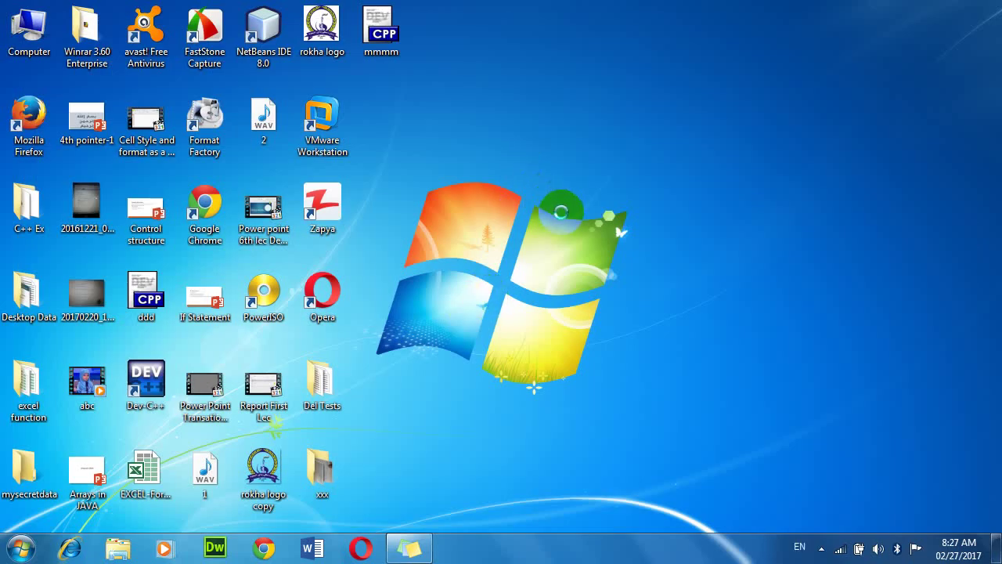
right_click(567, 210)
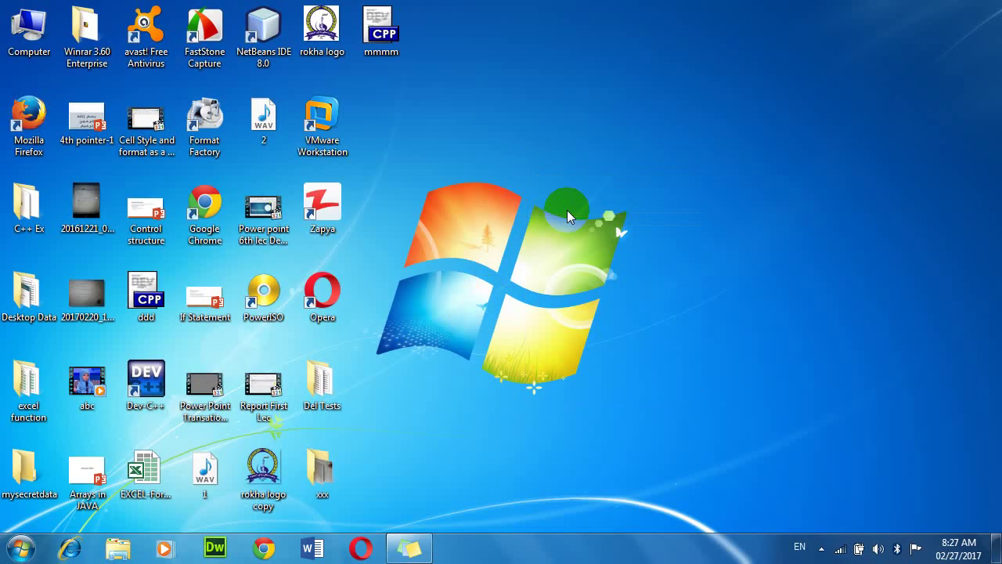